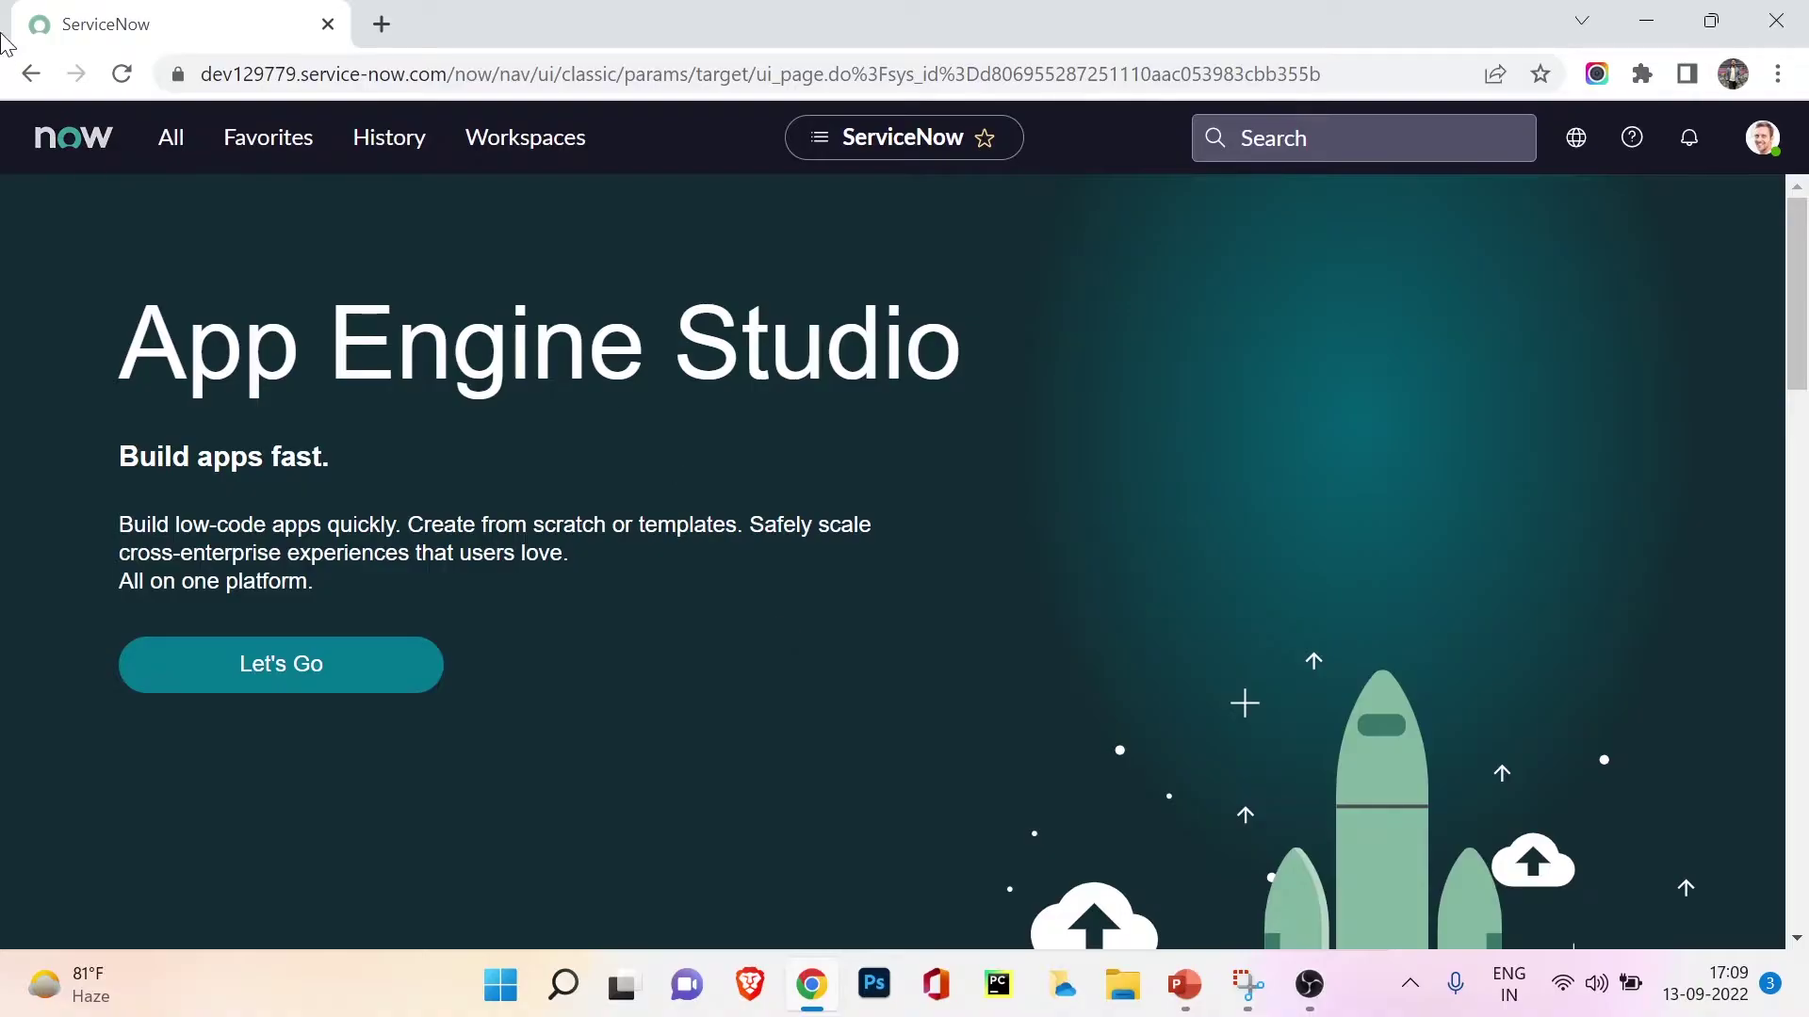
Open the UI Policies list (2,171 records) by filtering the navigator for 'ui poli'
left_click(170, 139)
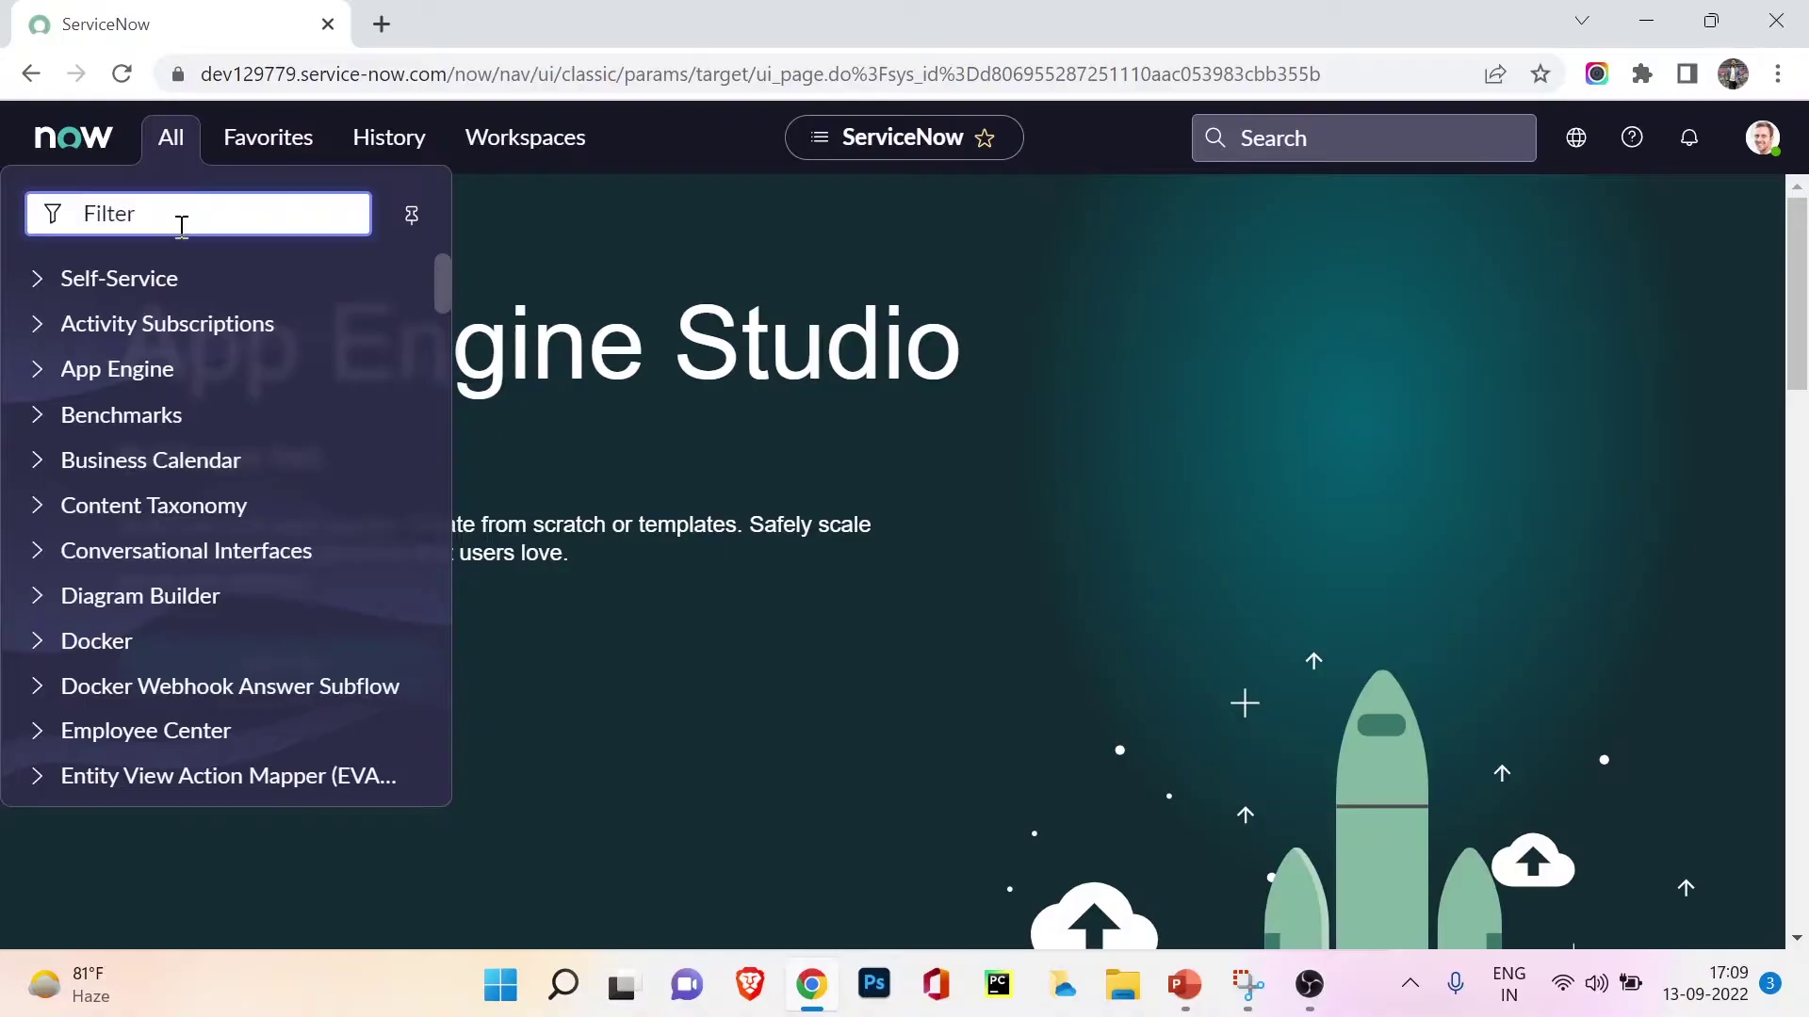
type("ui poli")
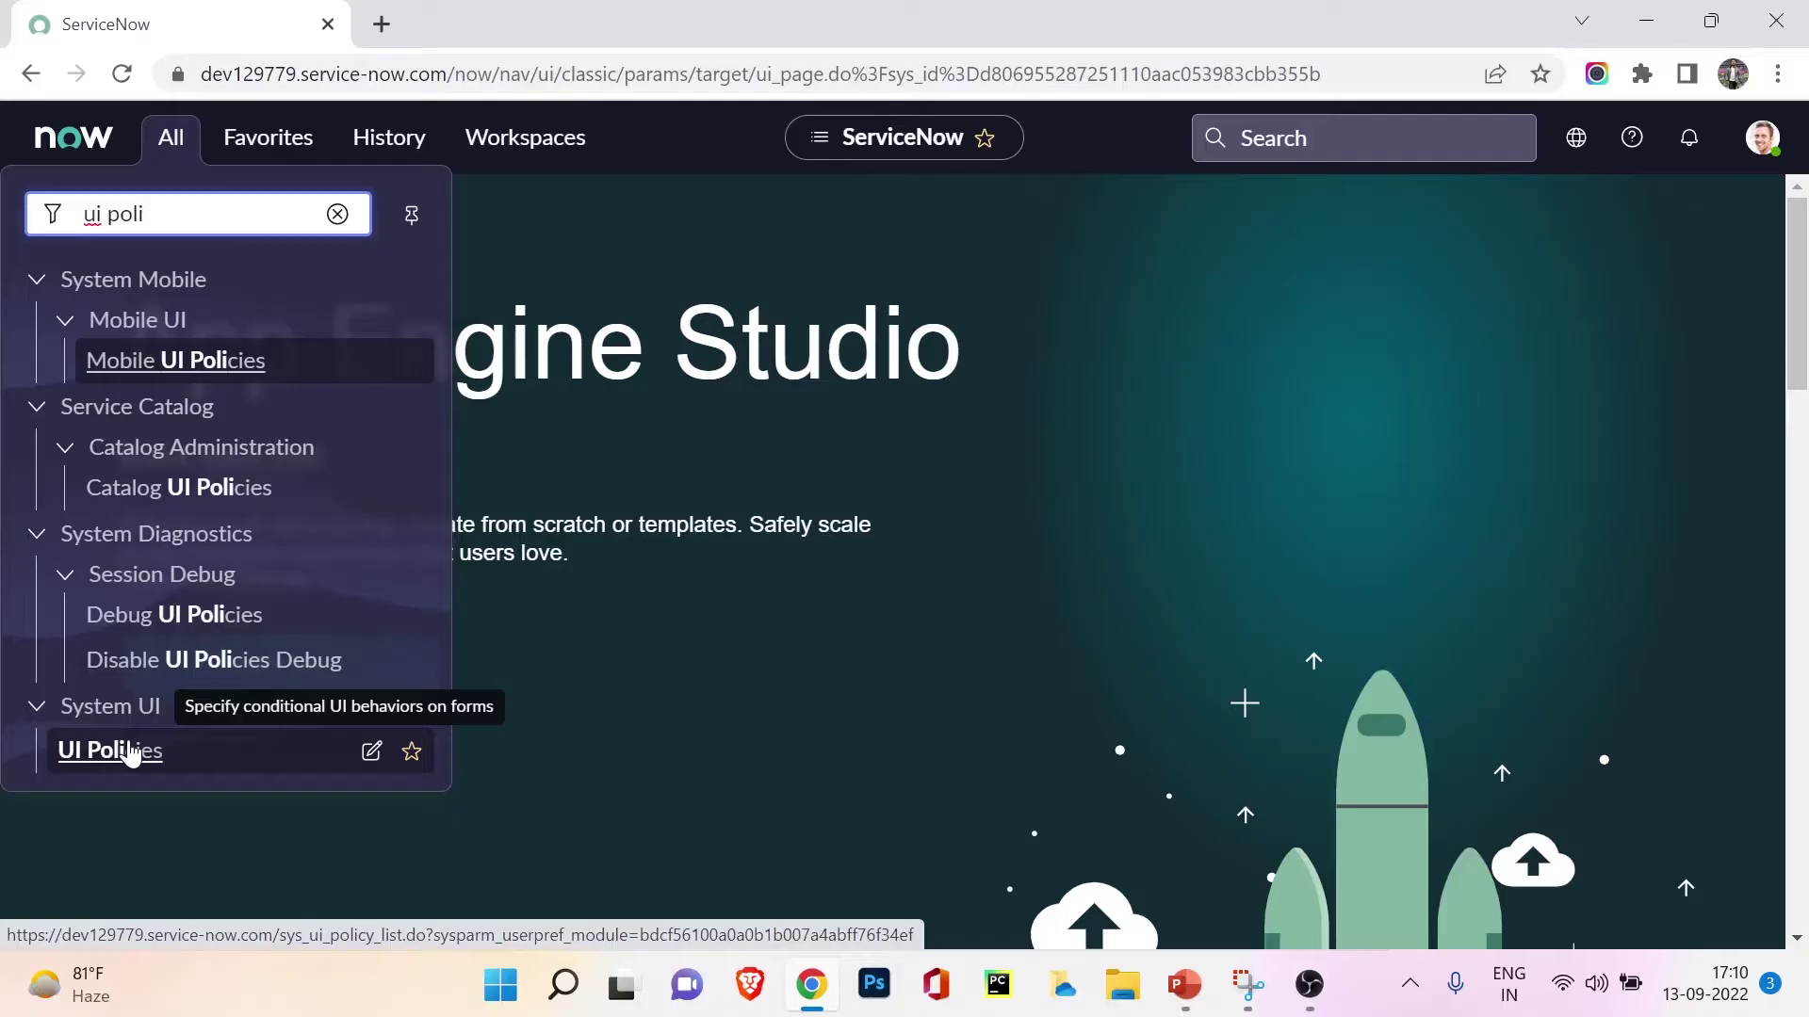
left_click(131, 753)
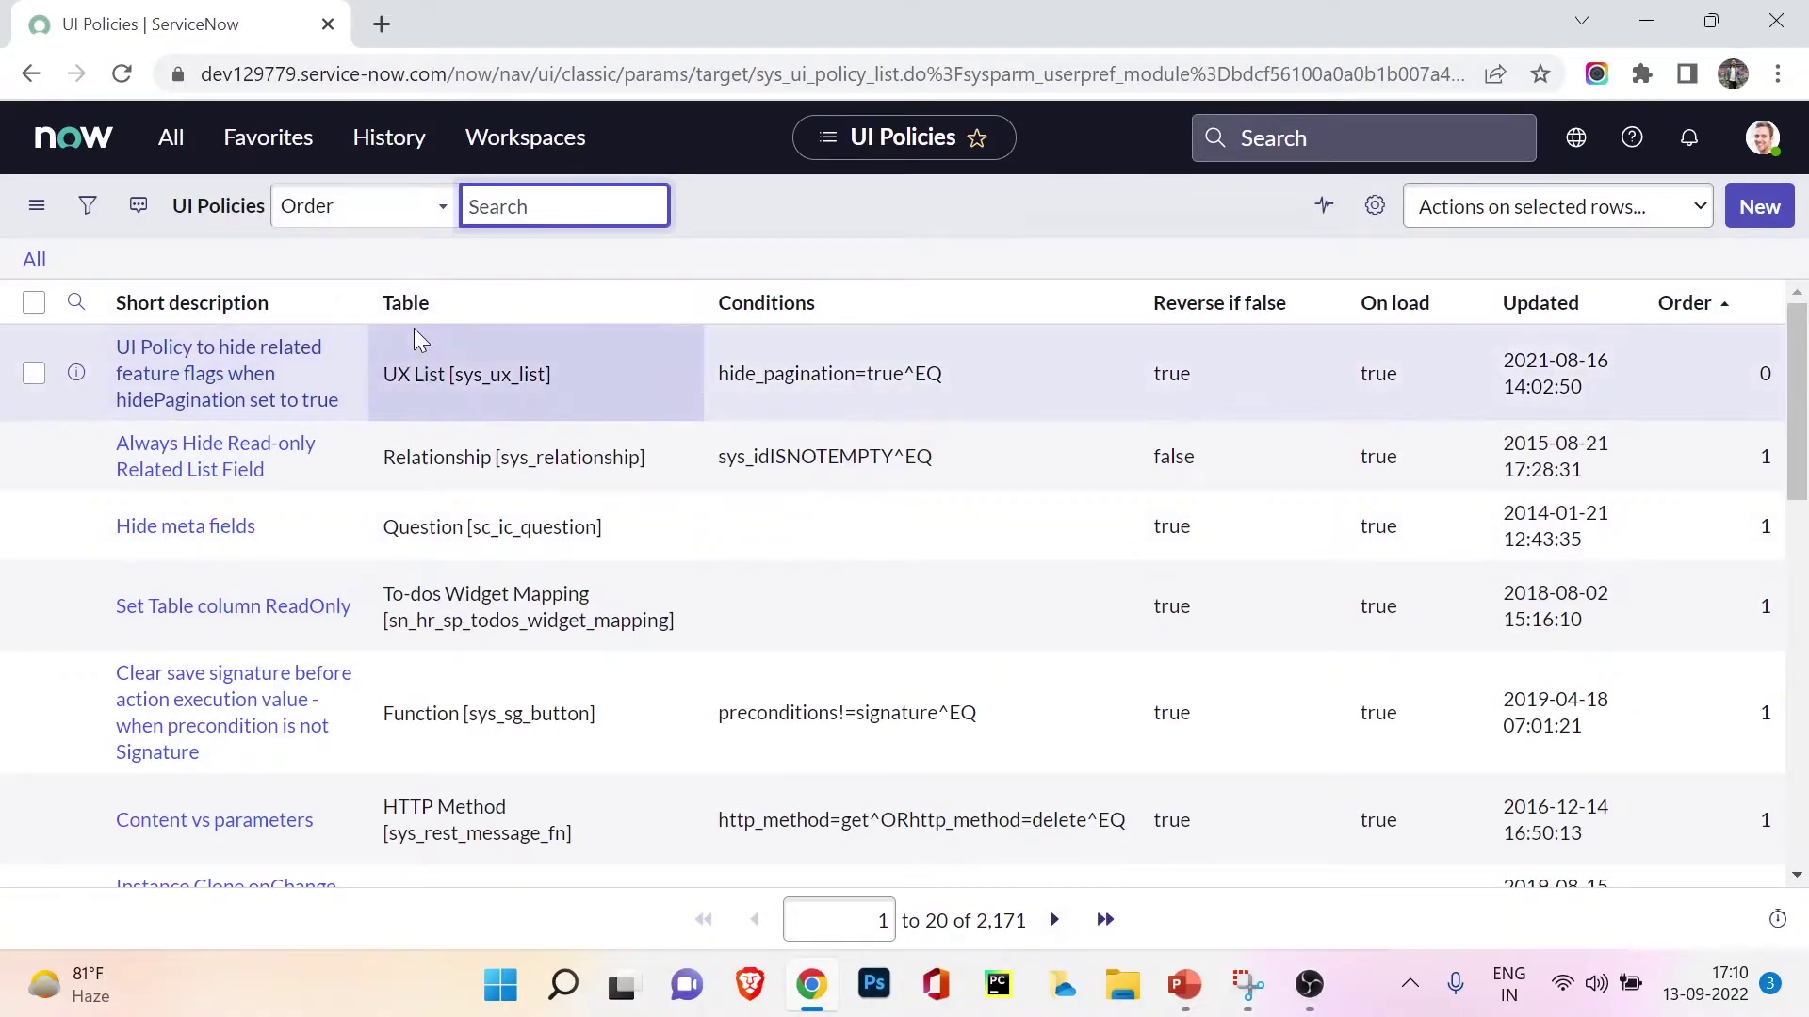
scroll(436, 505, "down", 9)
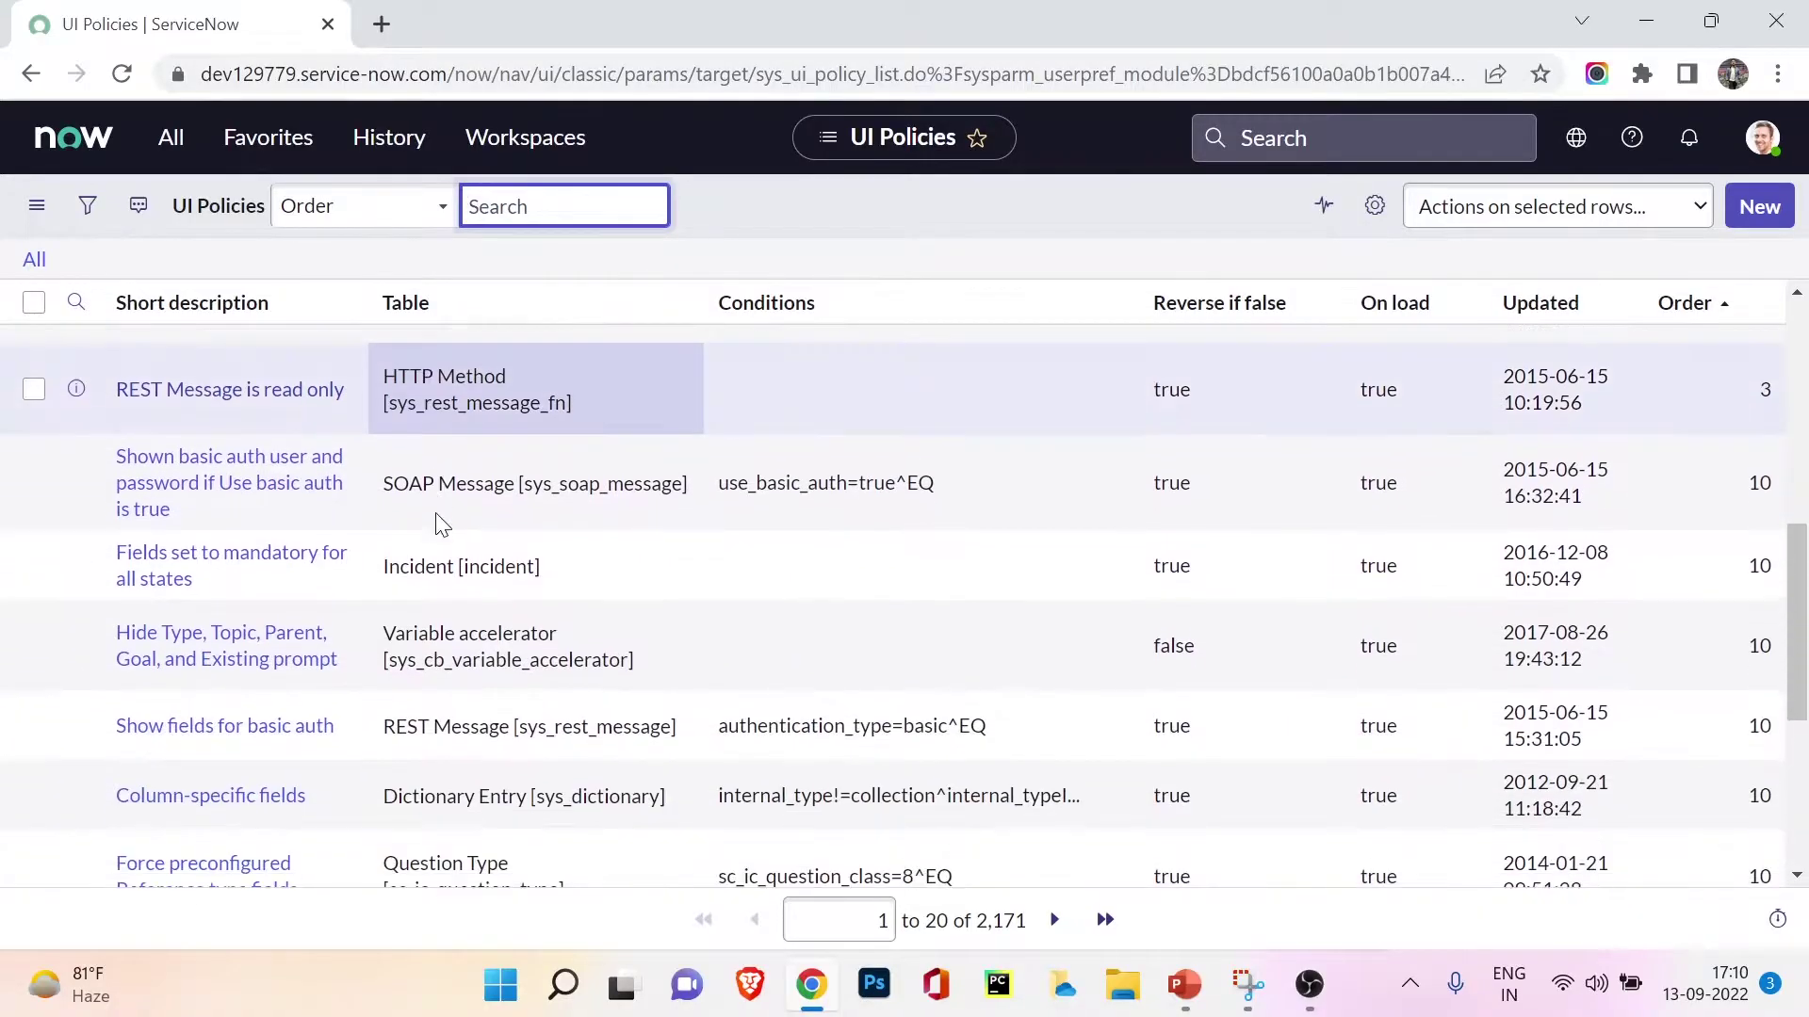
scroll(449, 685, "down", 4)
scroll(461, 653, "up", 12)
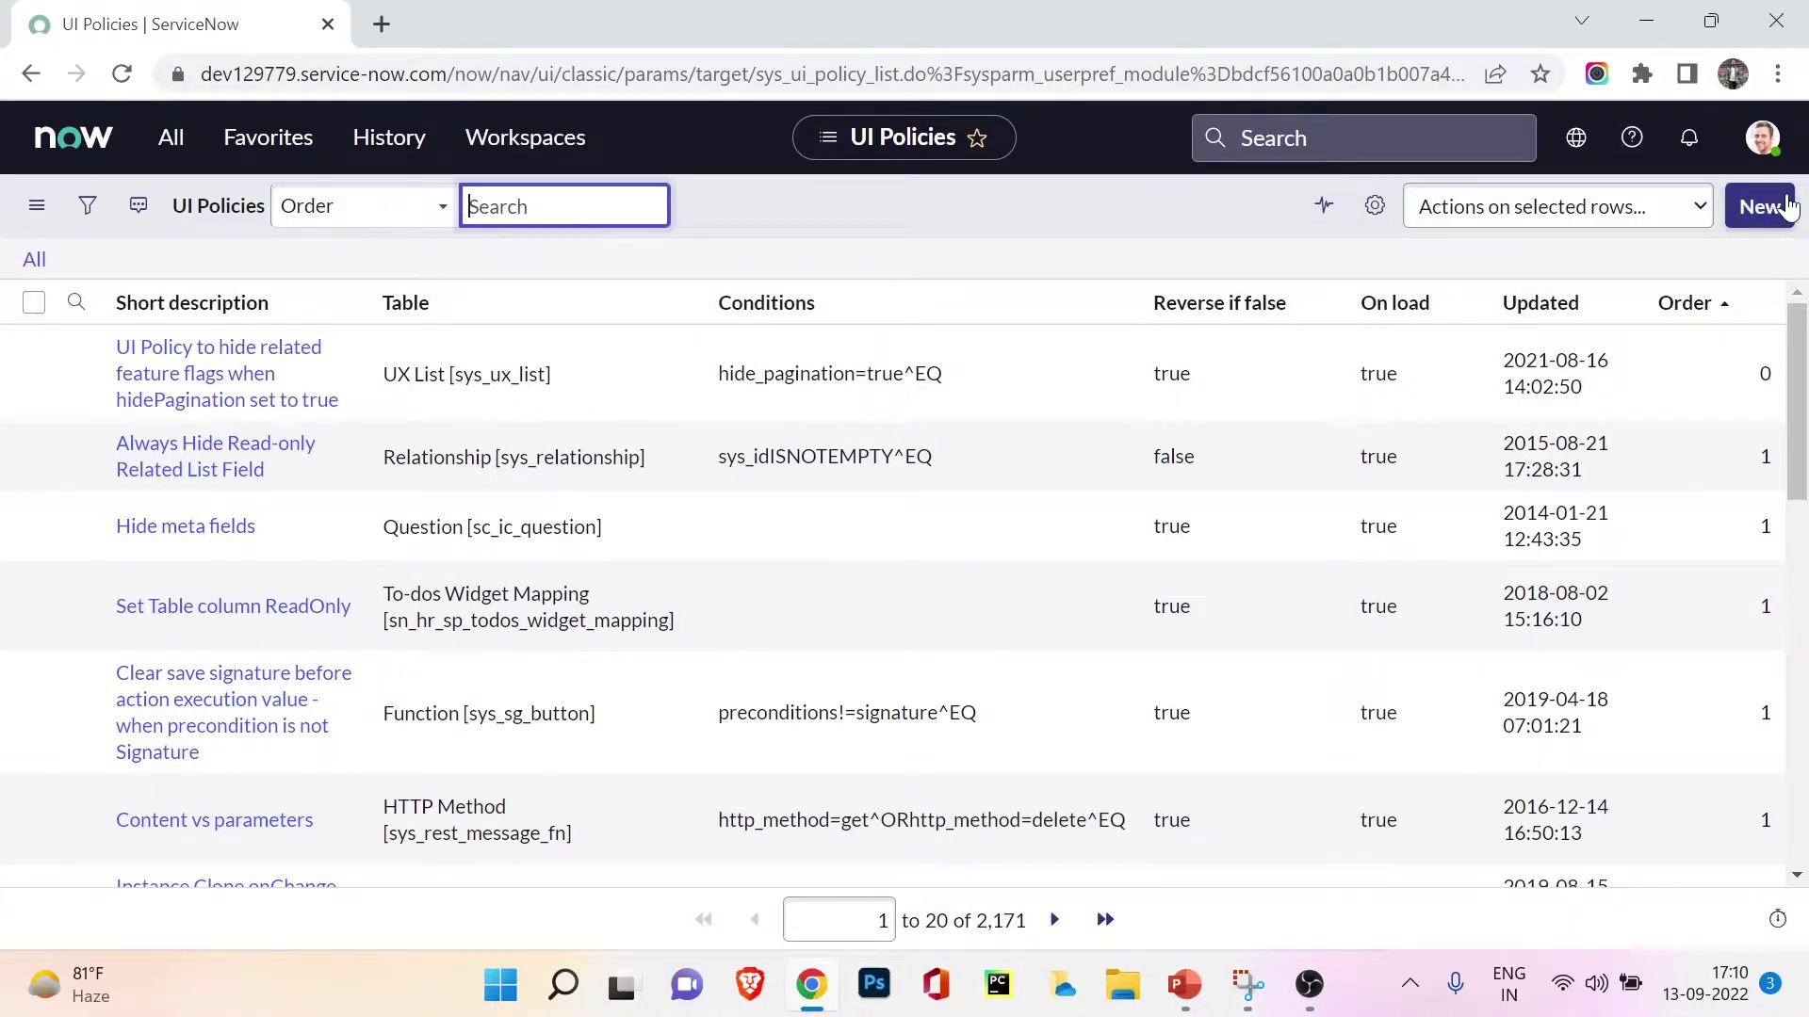
left_click(166, 155)
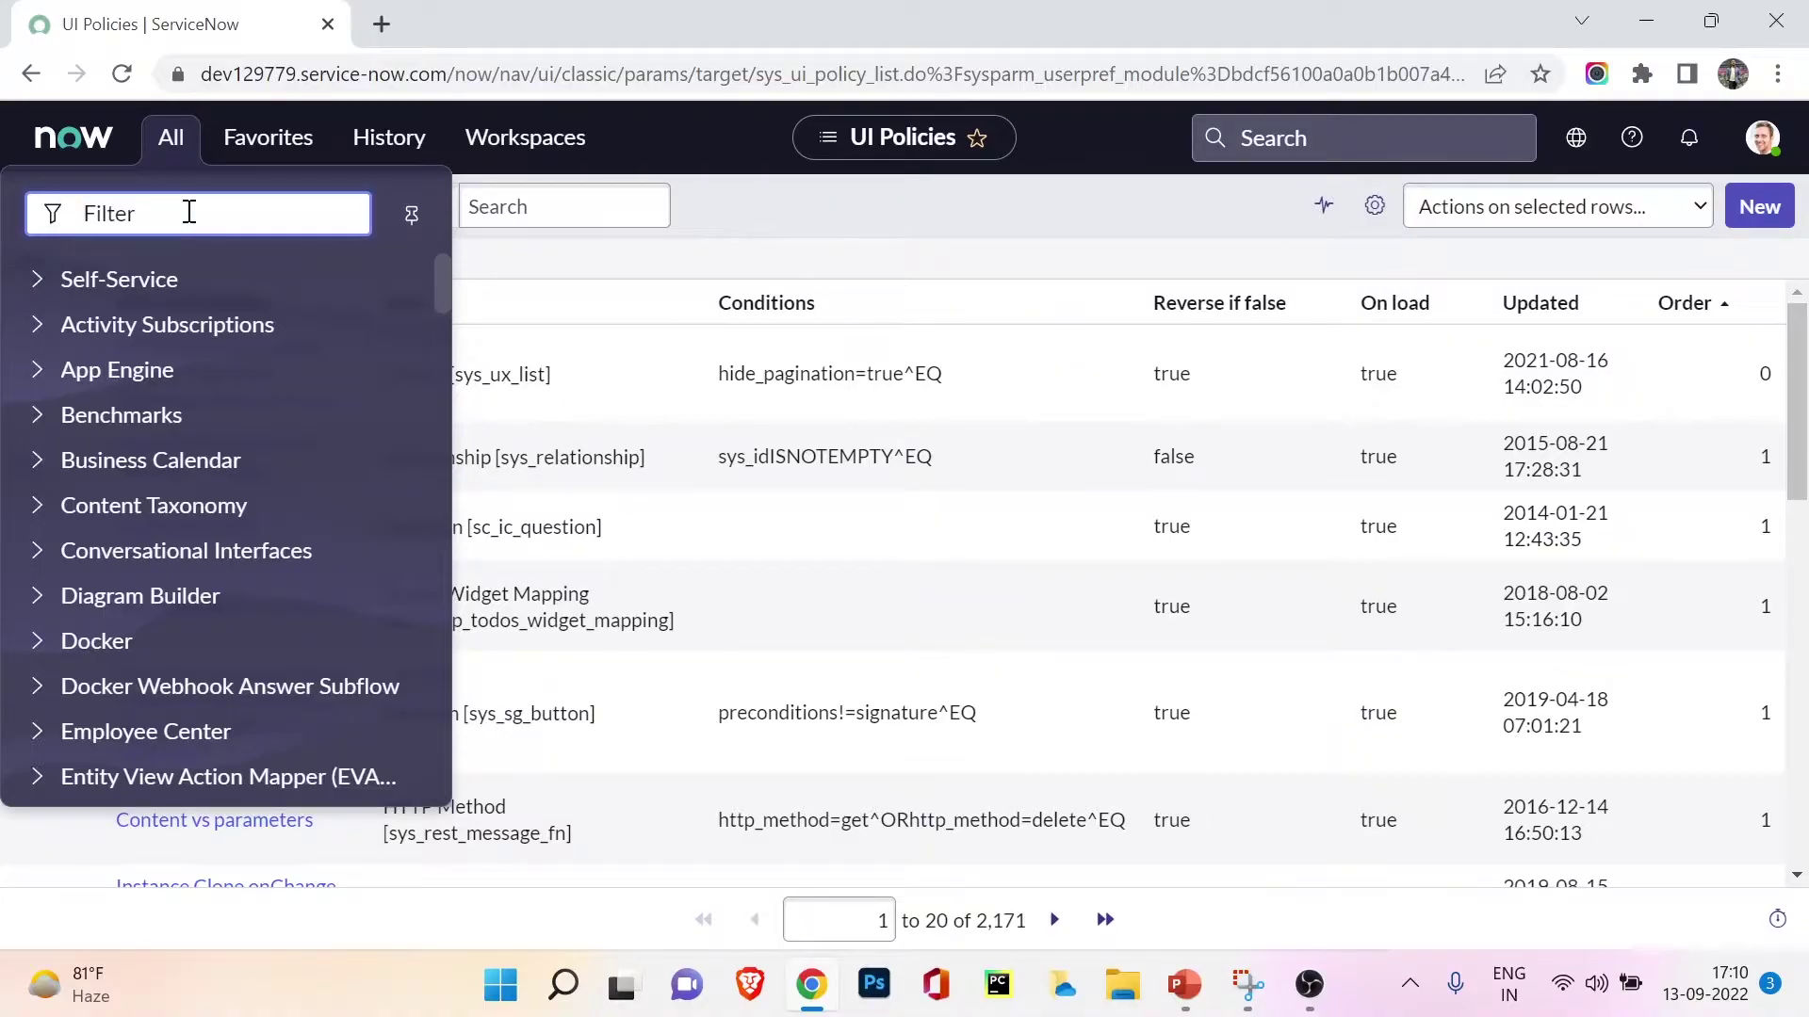
Go to the Incidents list with incident.list and glance at the Priority column options
left_click(800, 178)
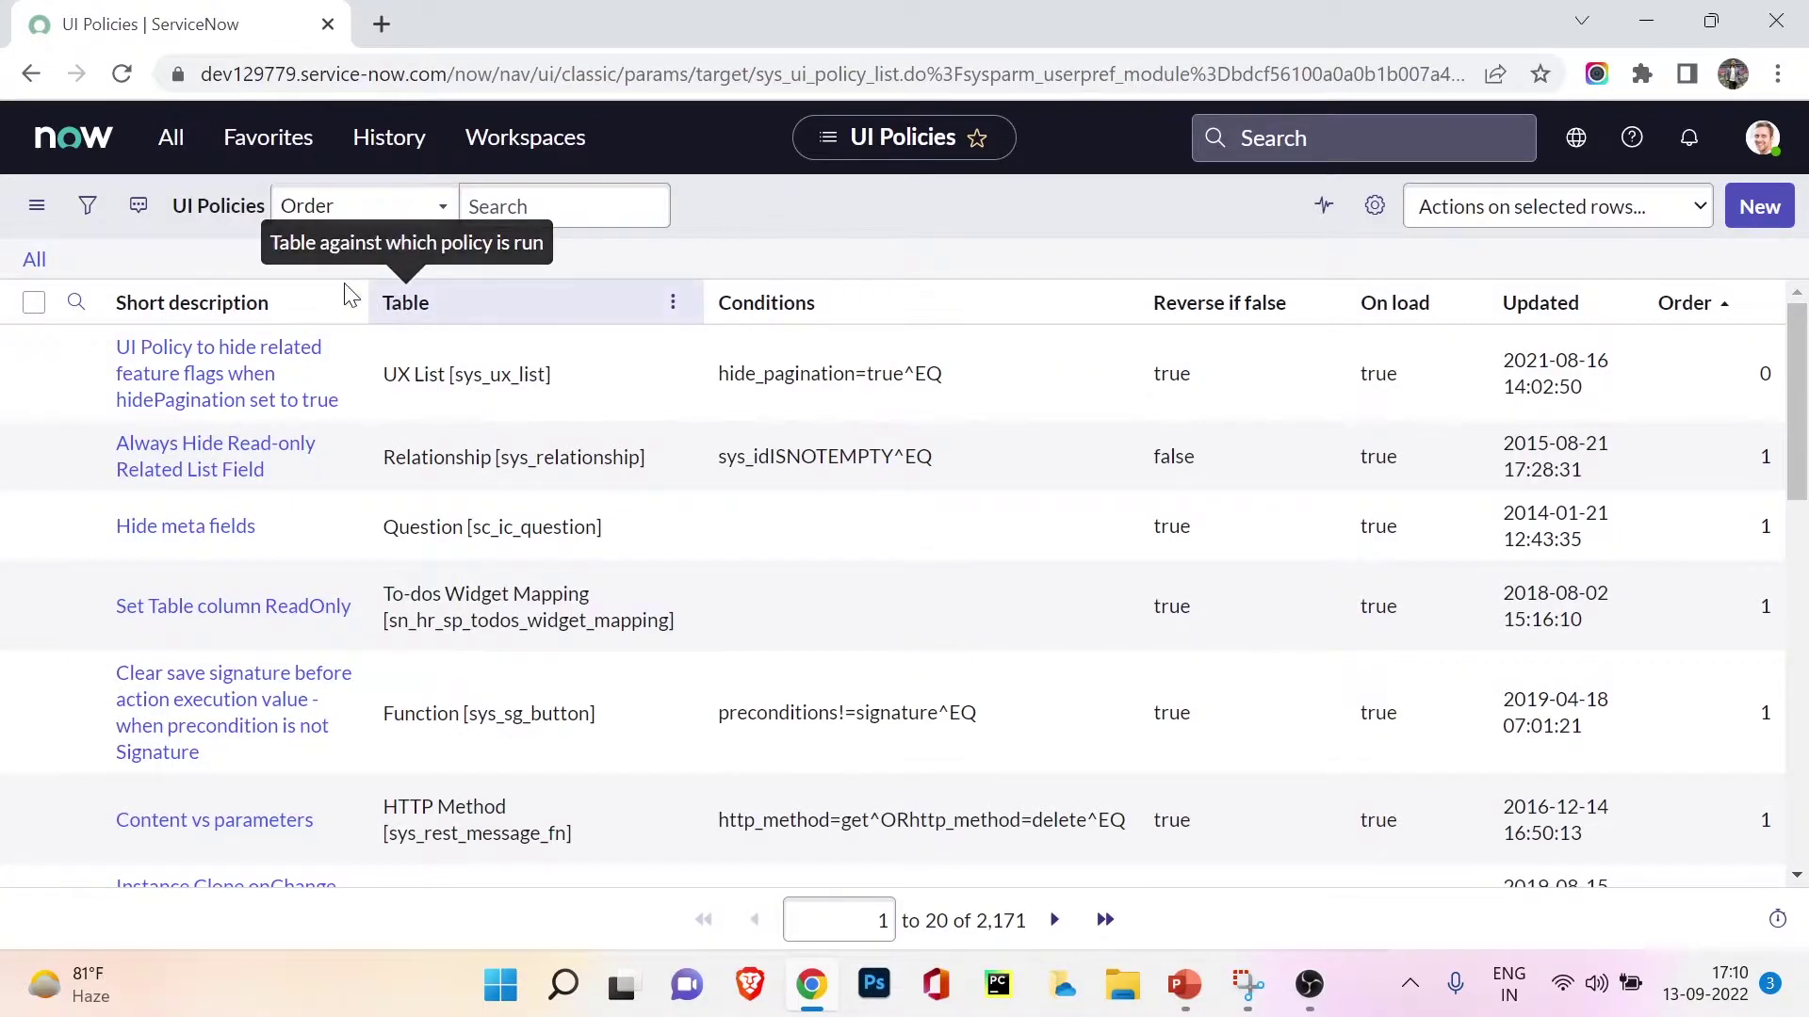
left_click(85, 207)
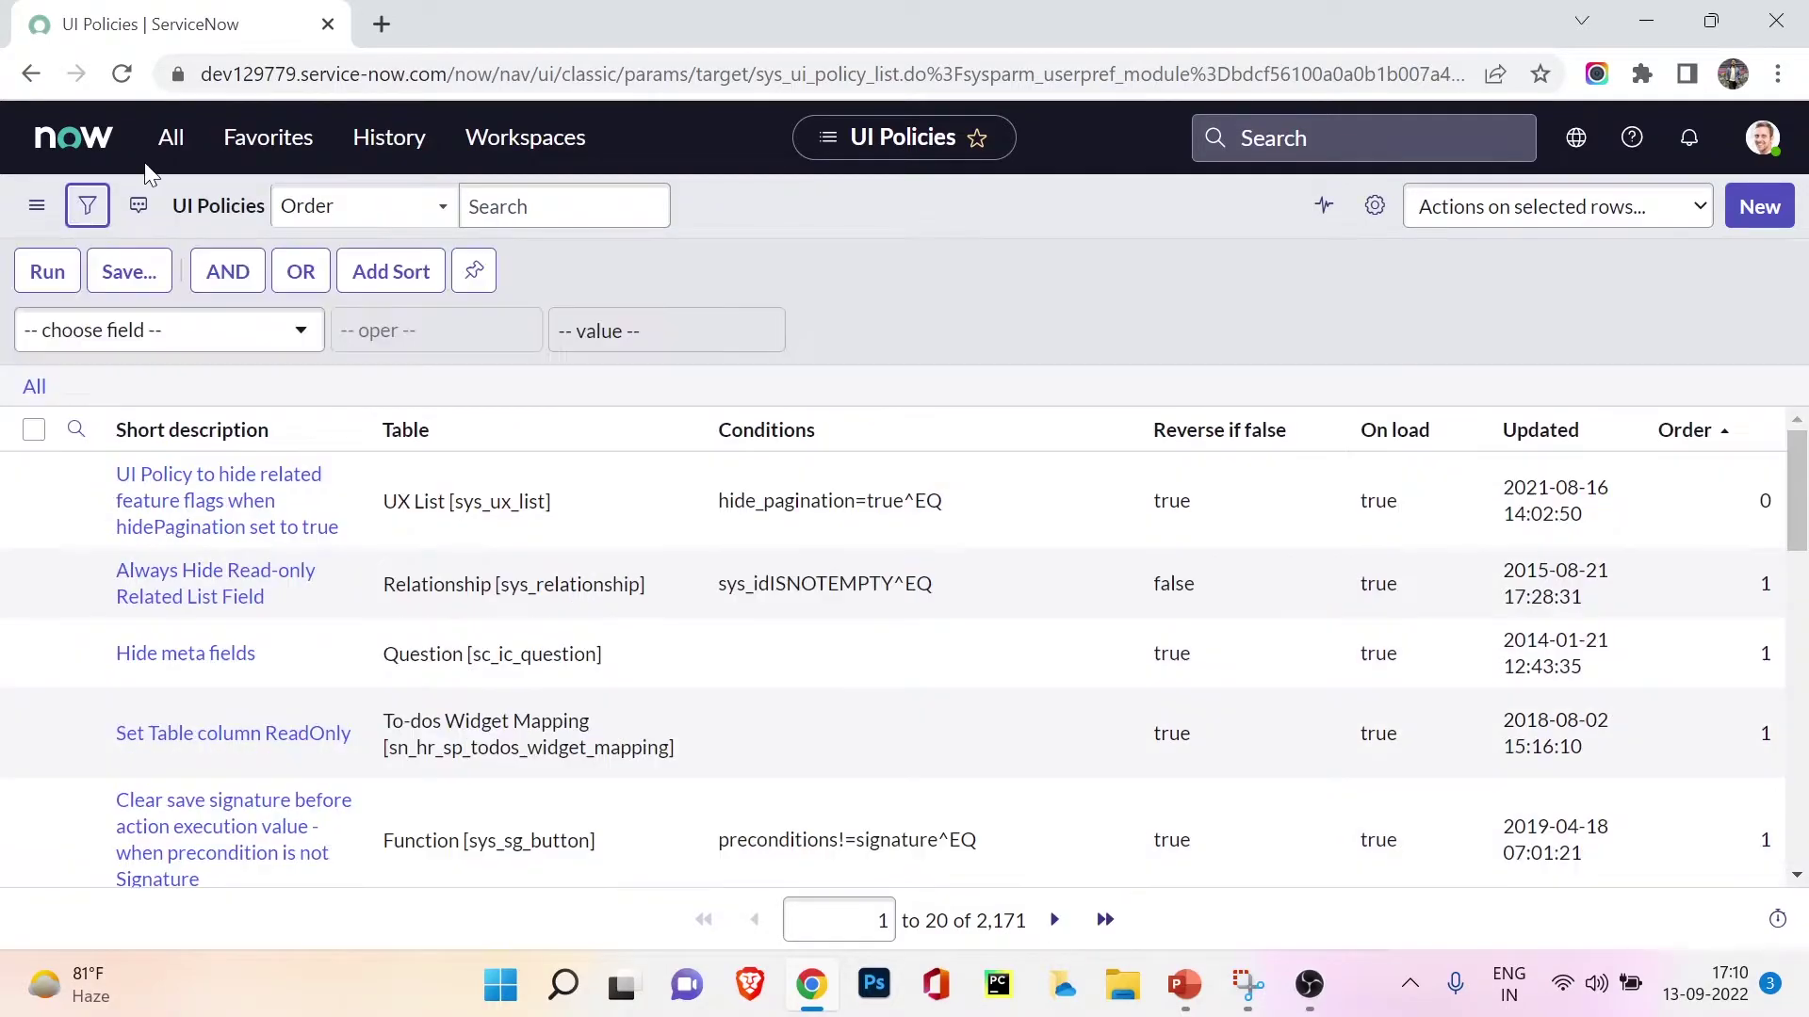
left_click(170, 138)
type("incident")
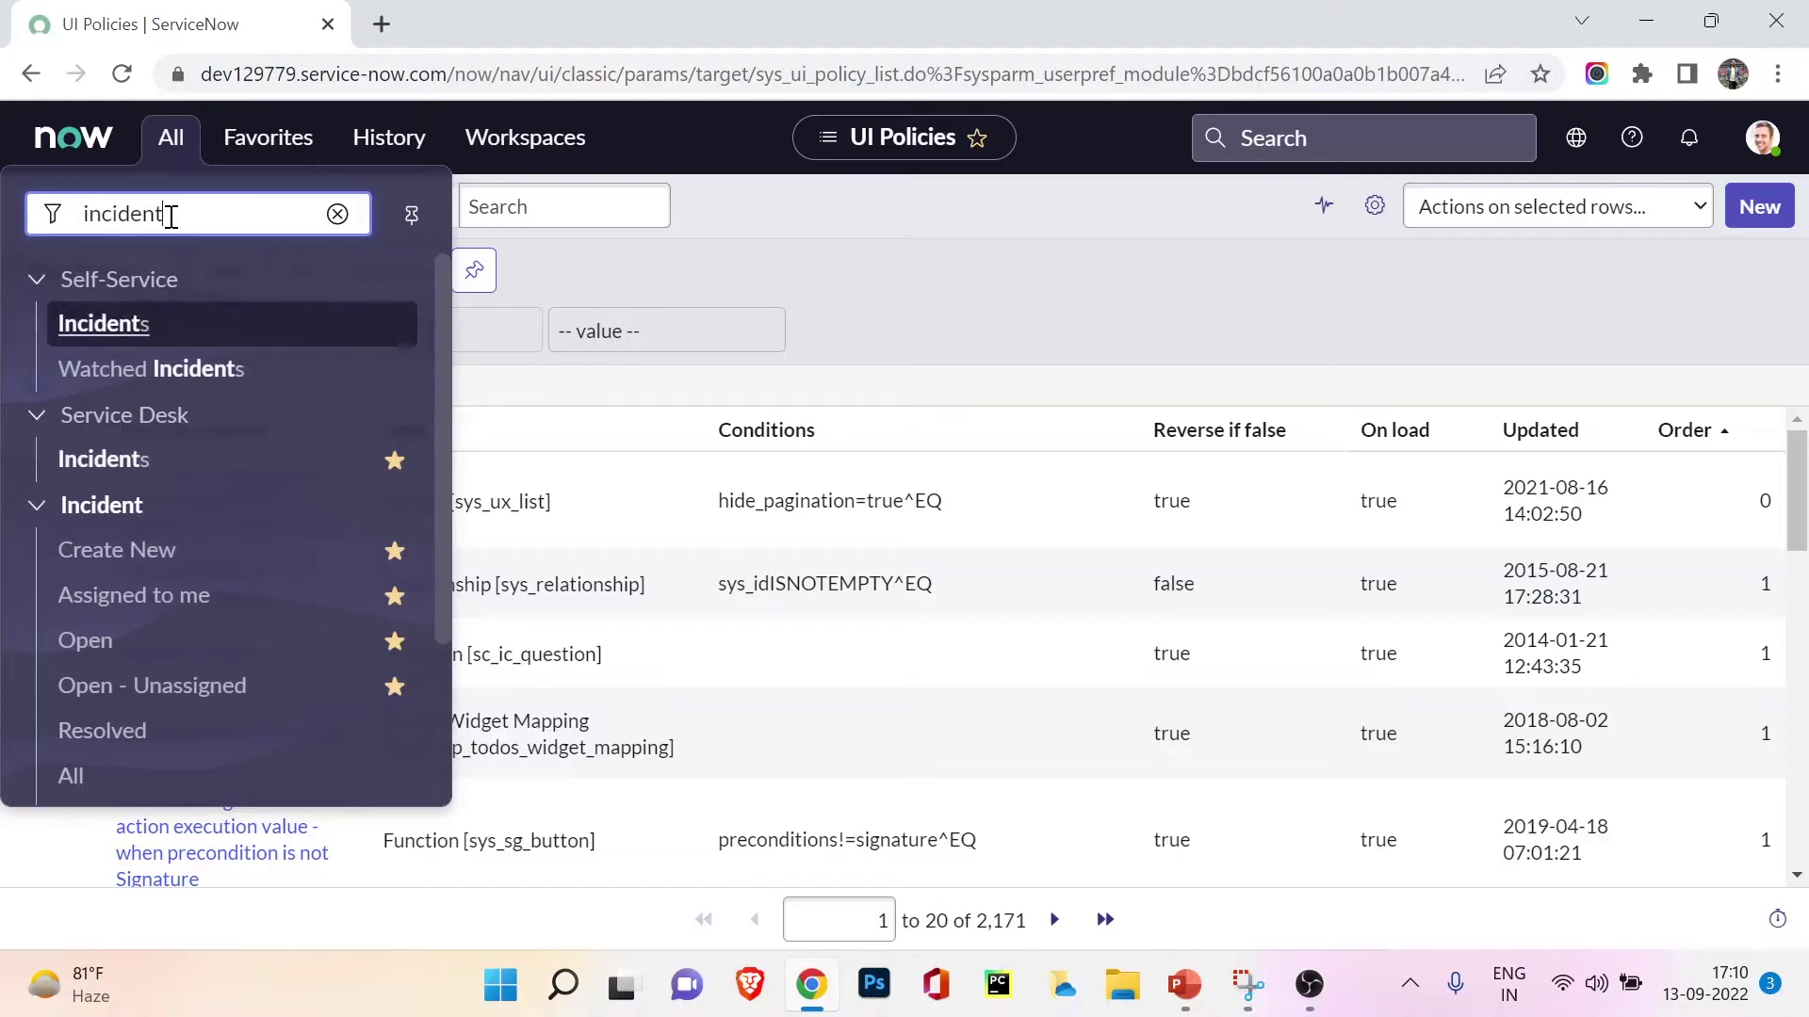
type(".list")
key("Return")
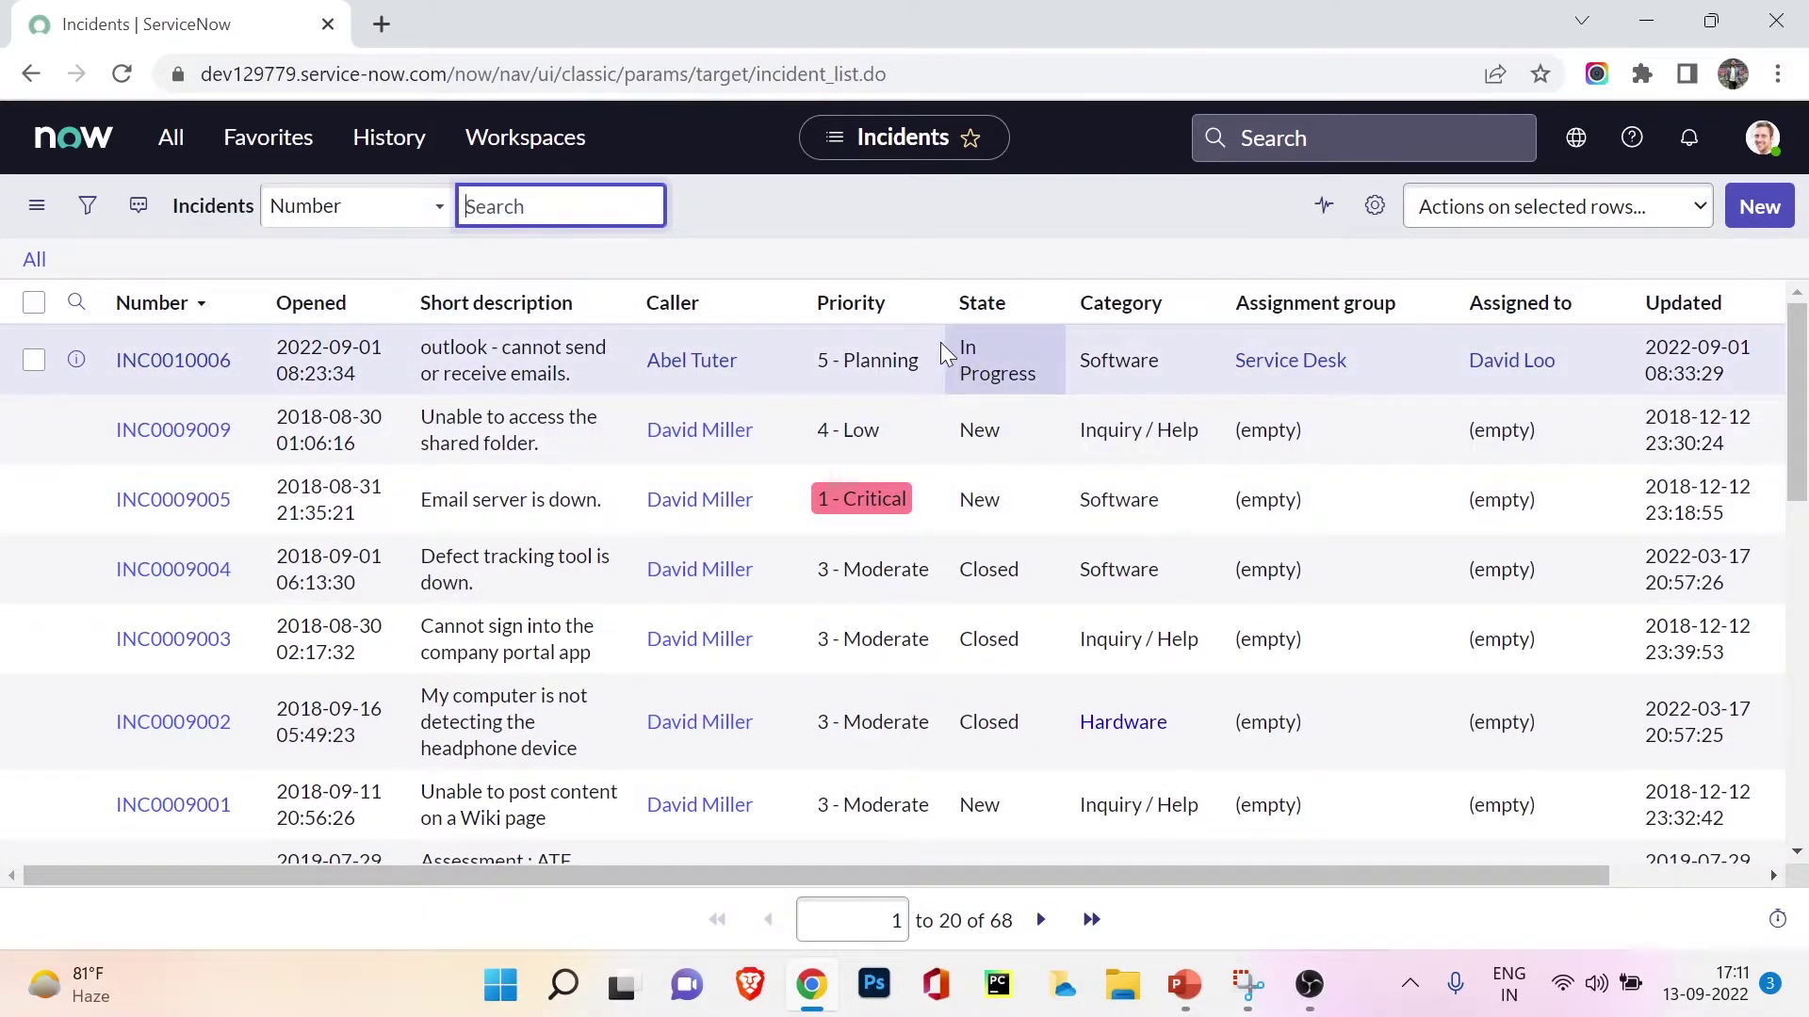
left_click(918, 305)
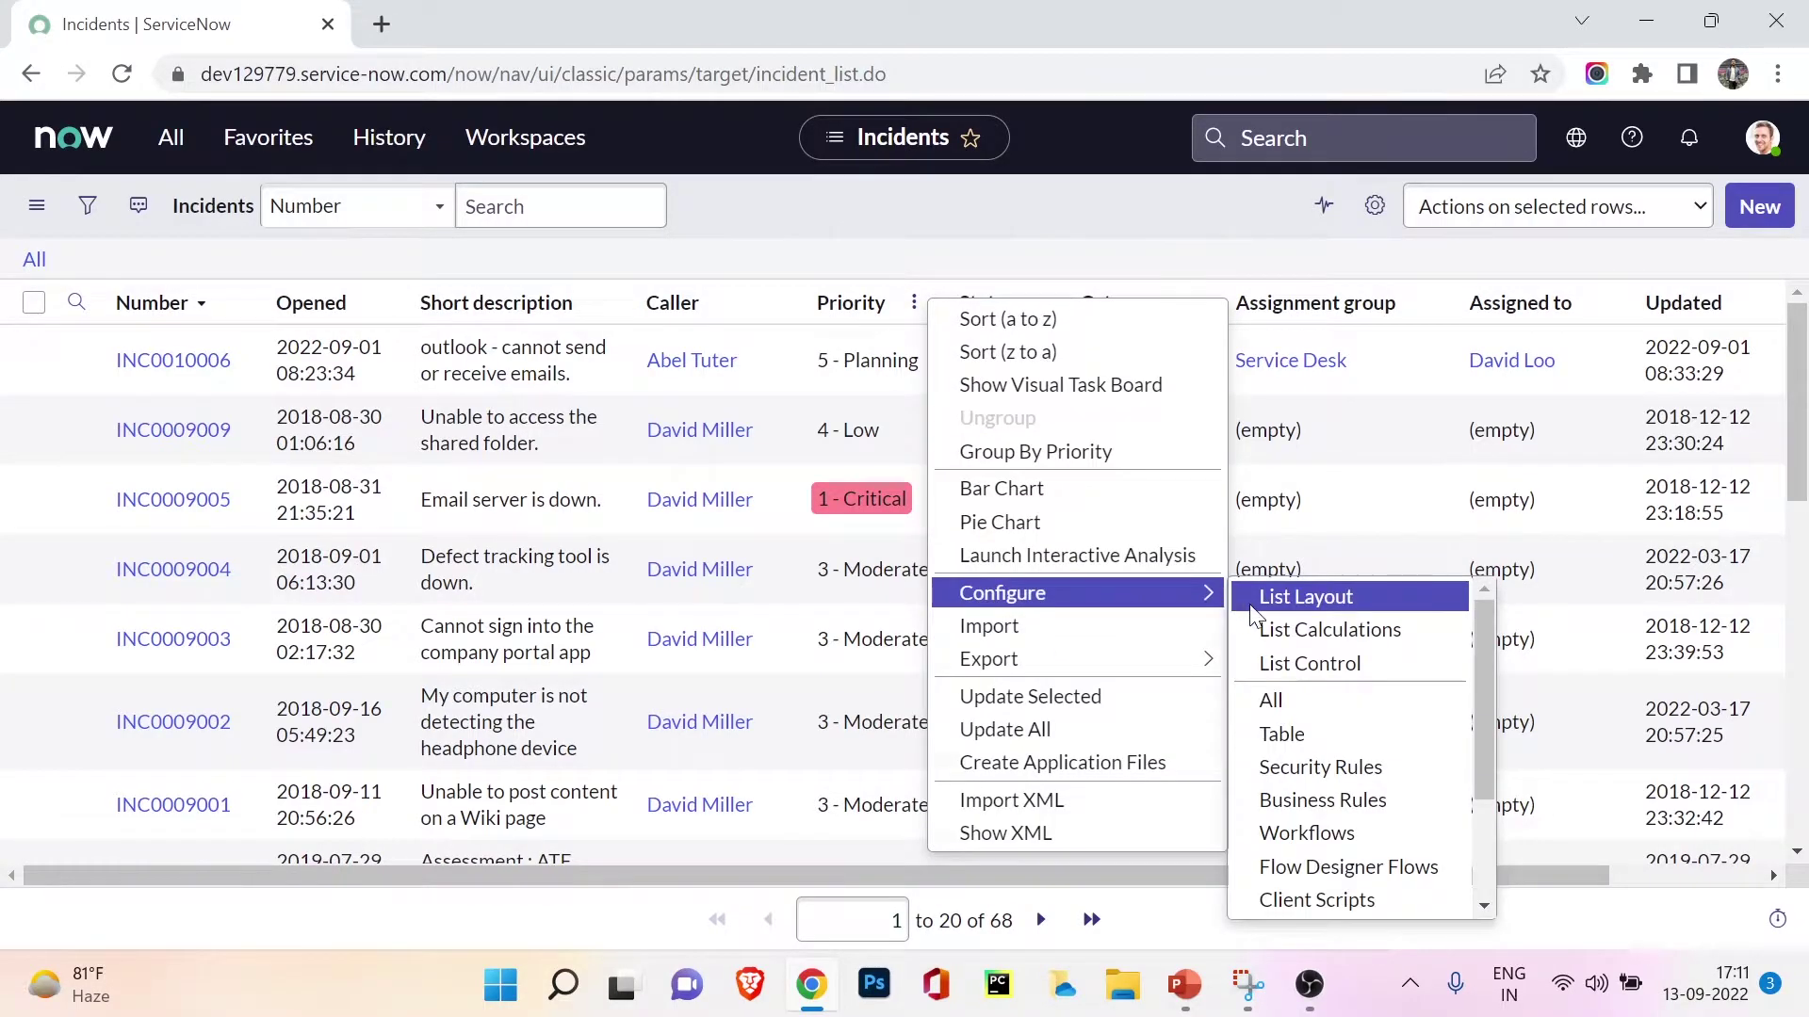
scroll(1299, 845, "down", 2)
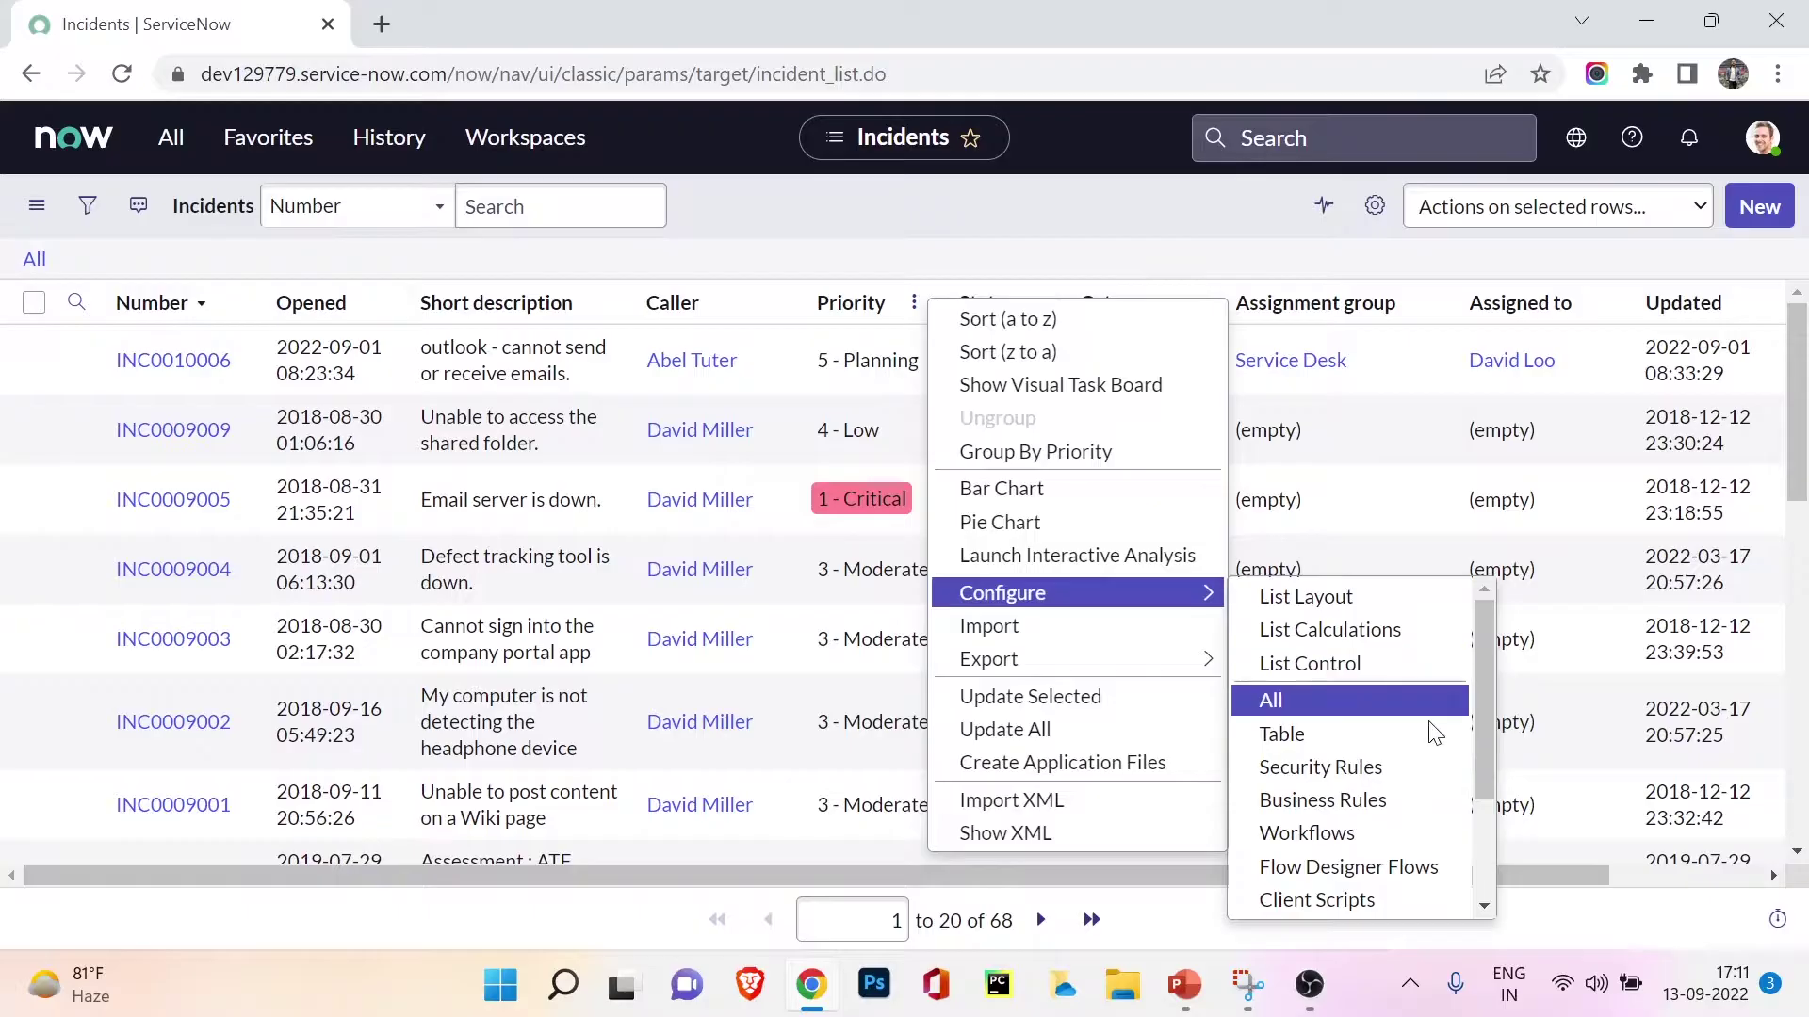
key("Escape")
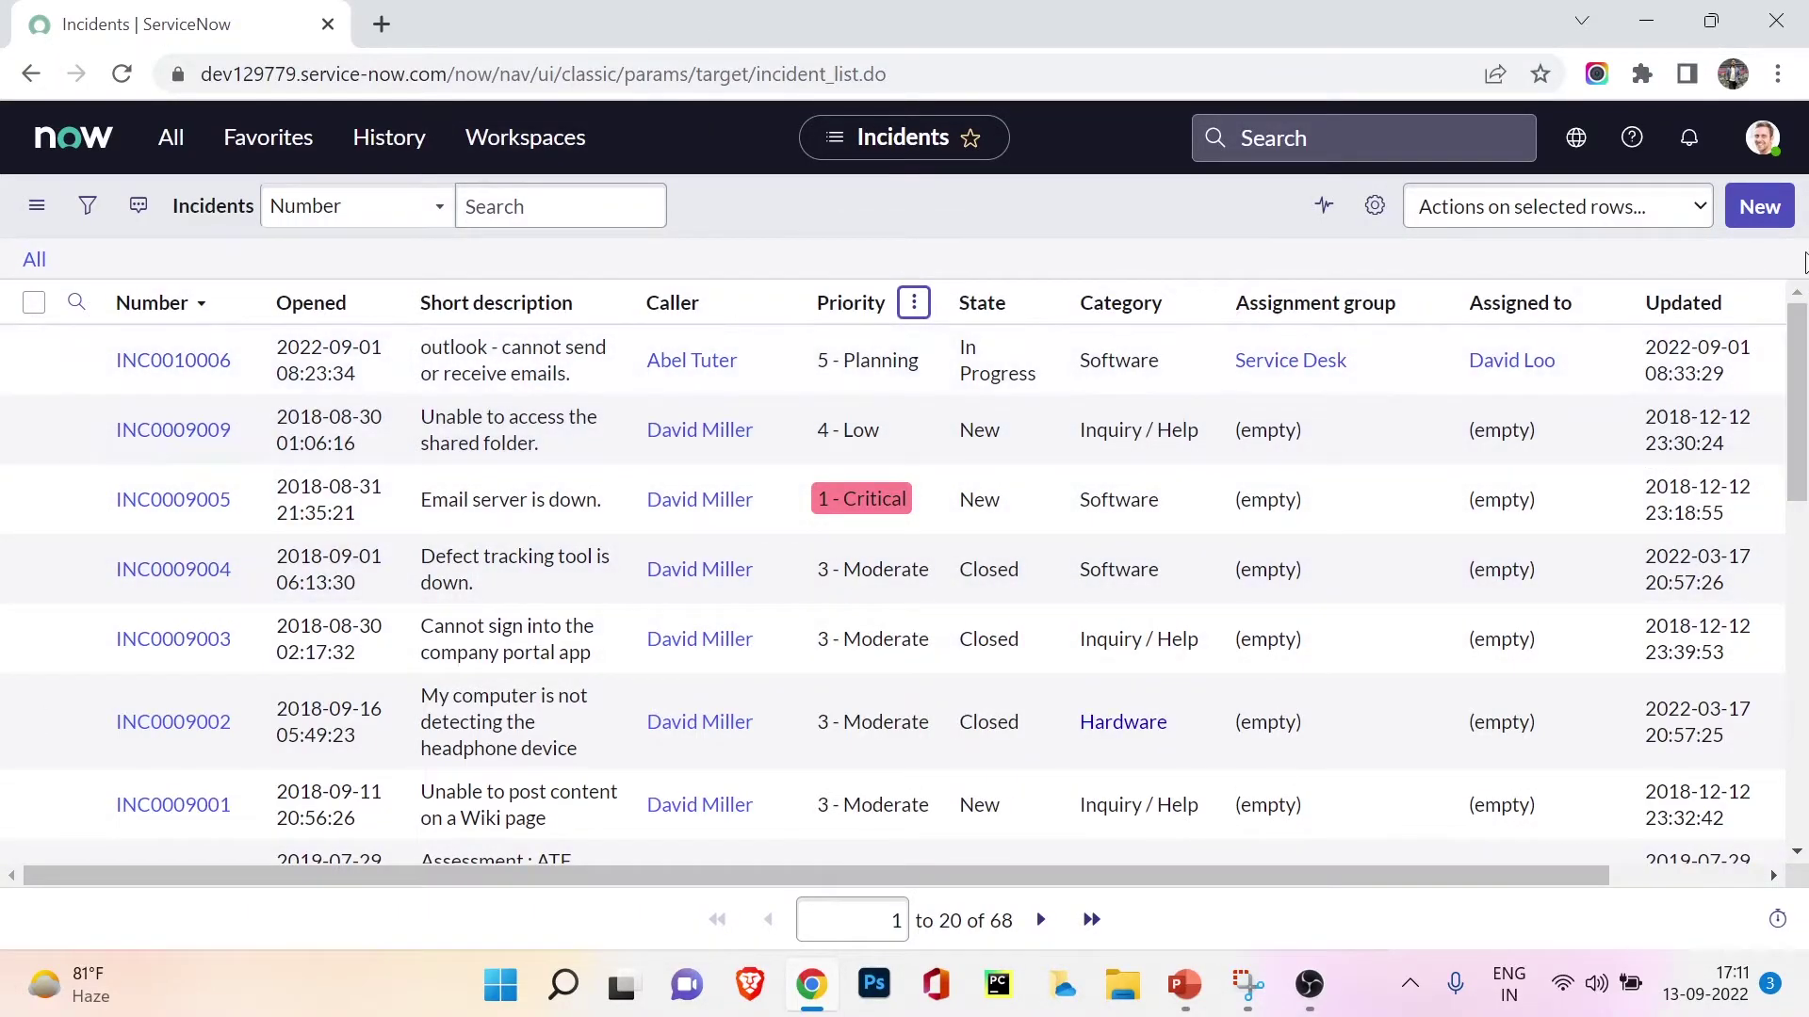
From a new incident form, open Configure > UI Policies to list the 10 incident and task policies
left_click(1757, 213)
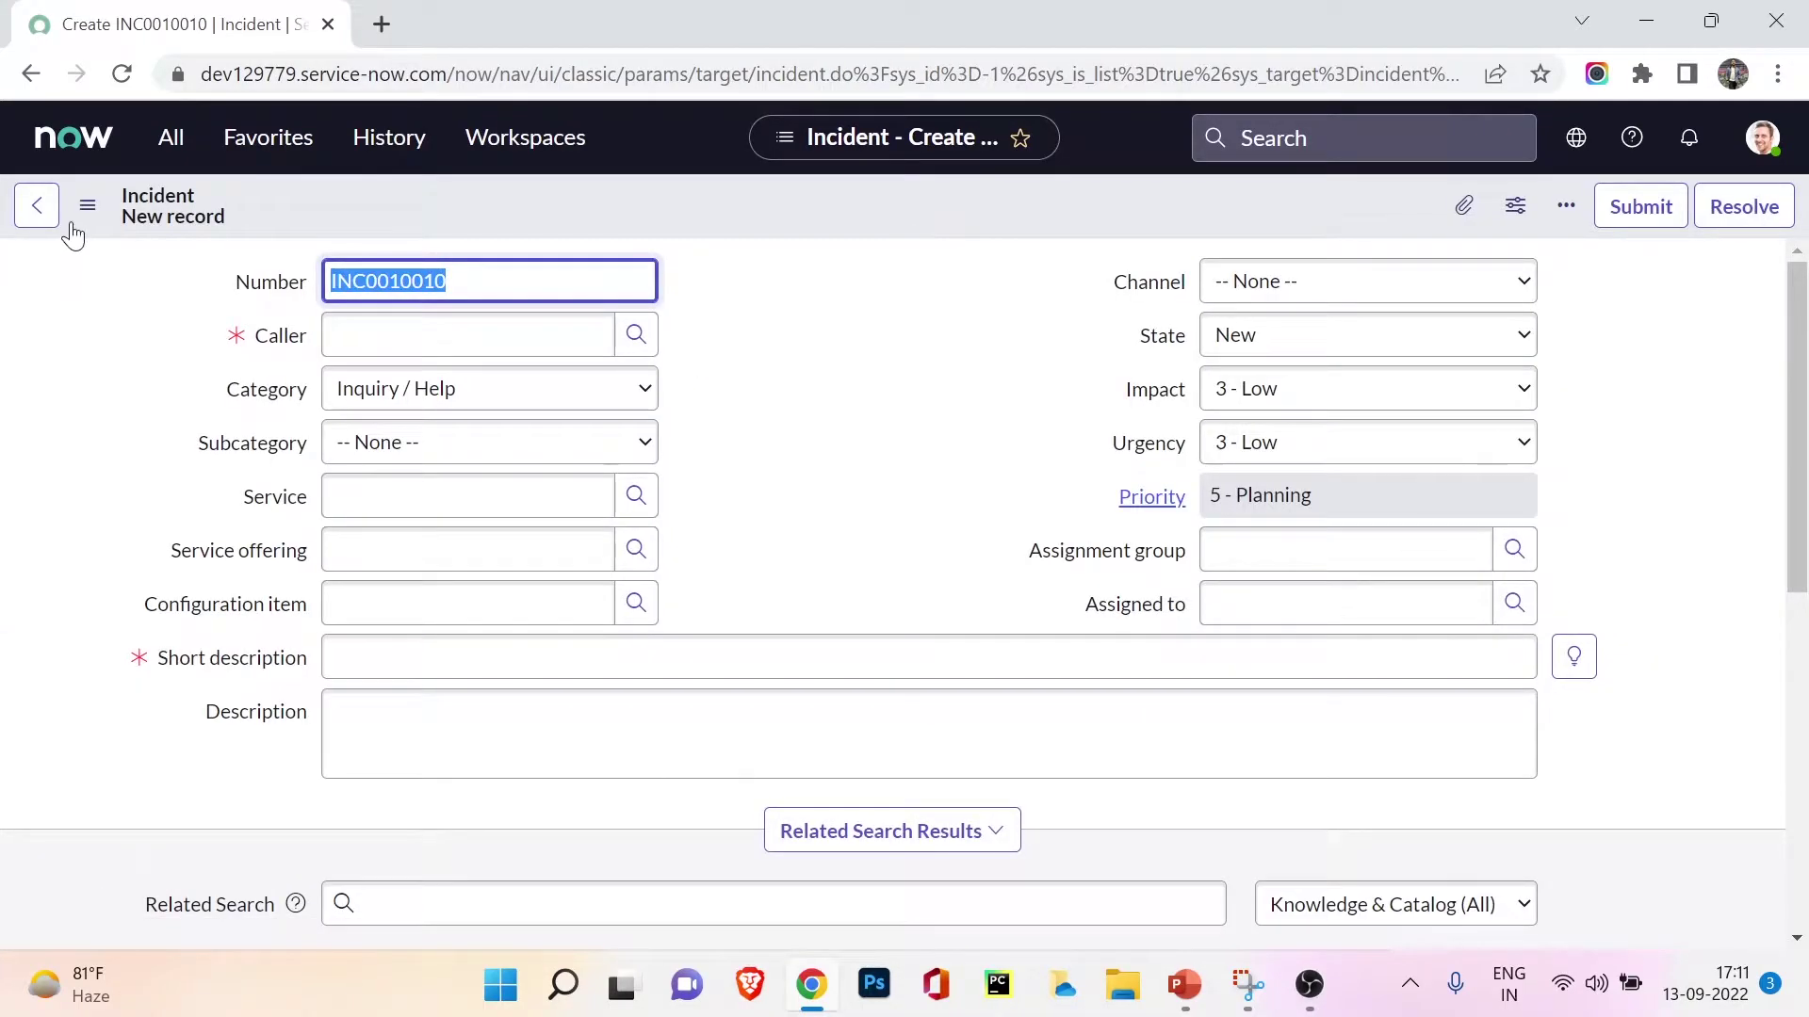
left_click(88, 206)
mouse_move(251, 268)
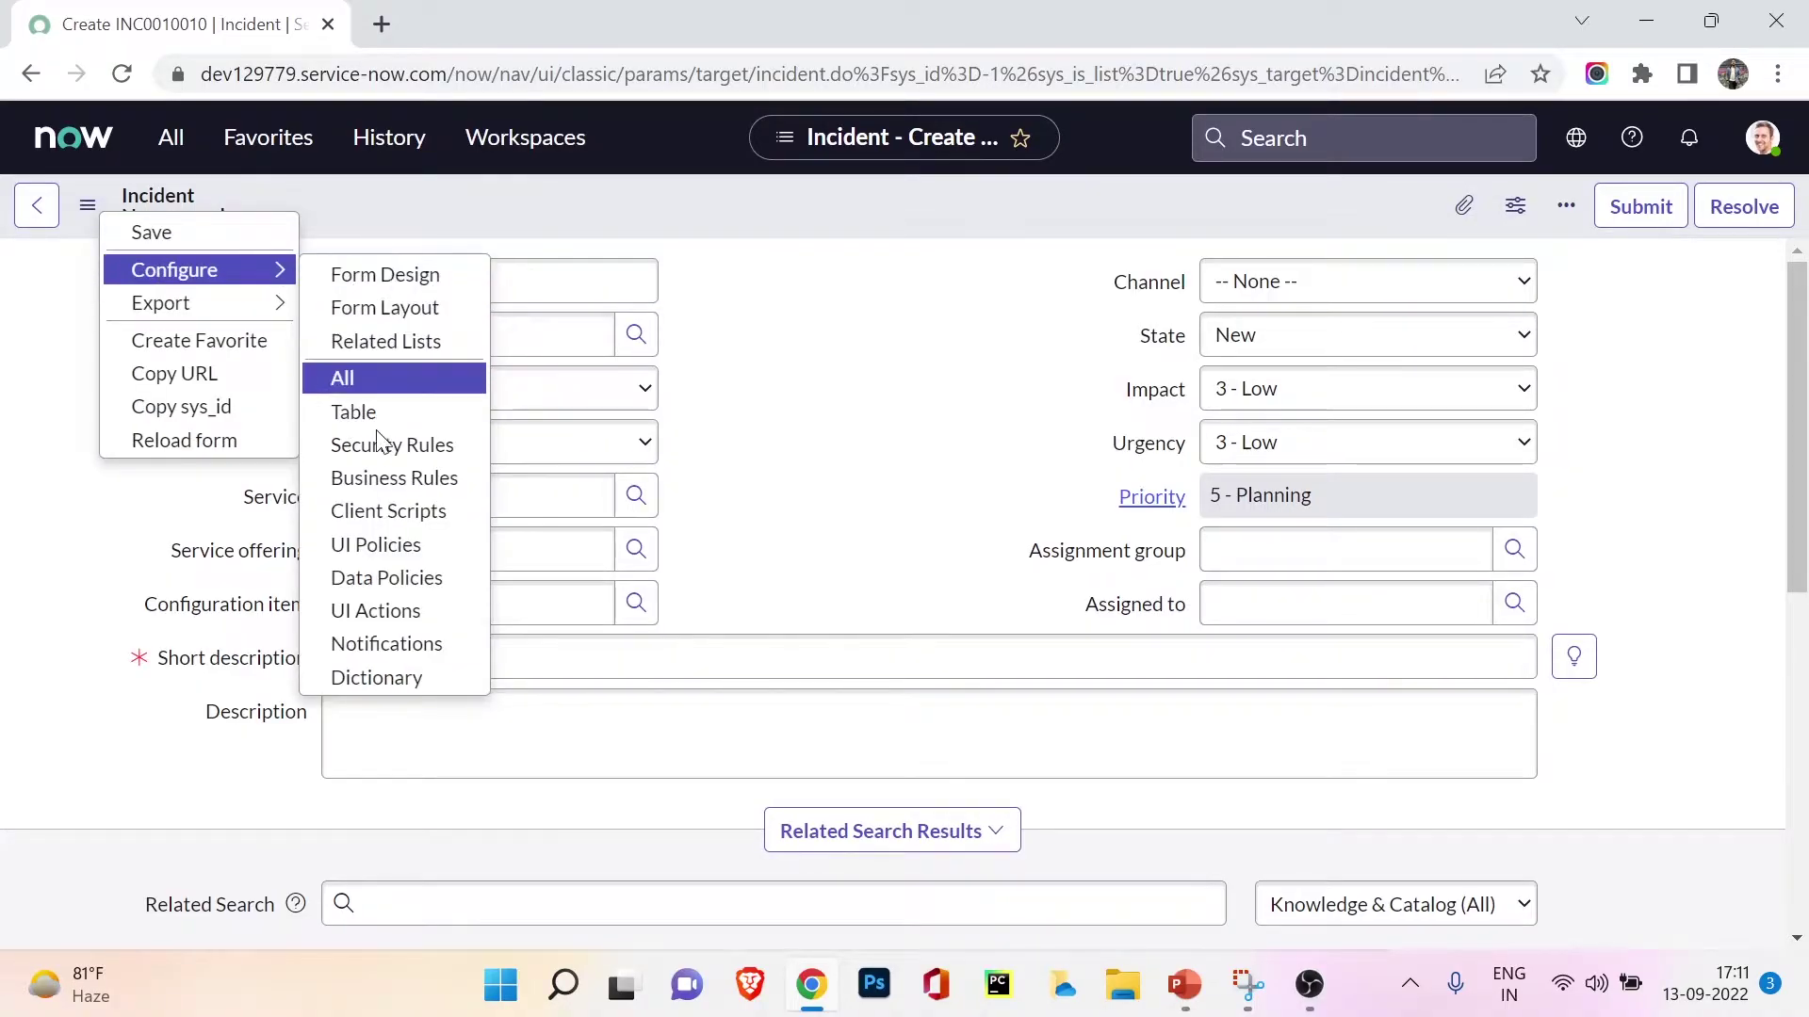
left_click(366, 544)
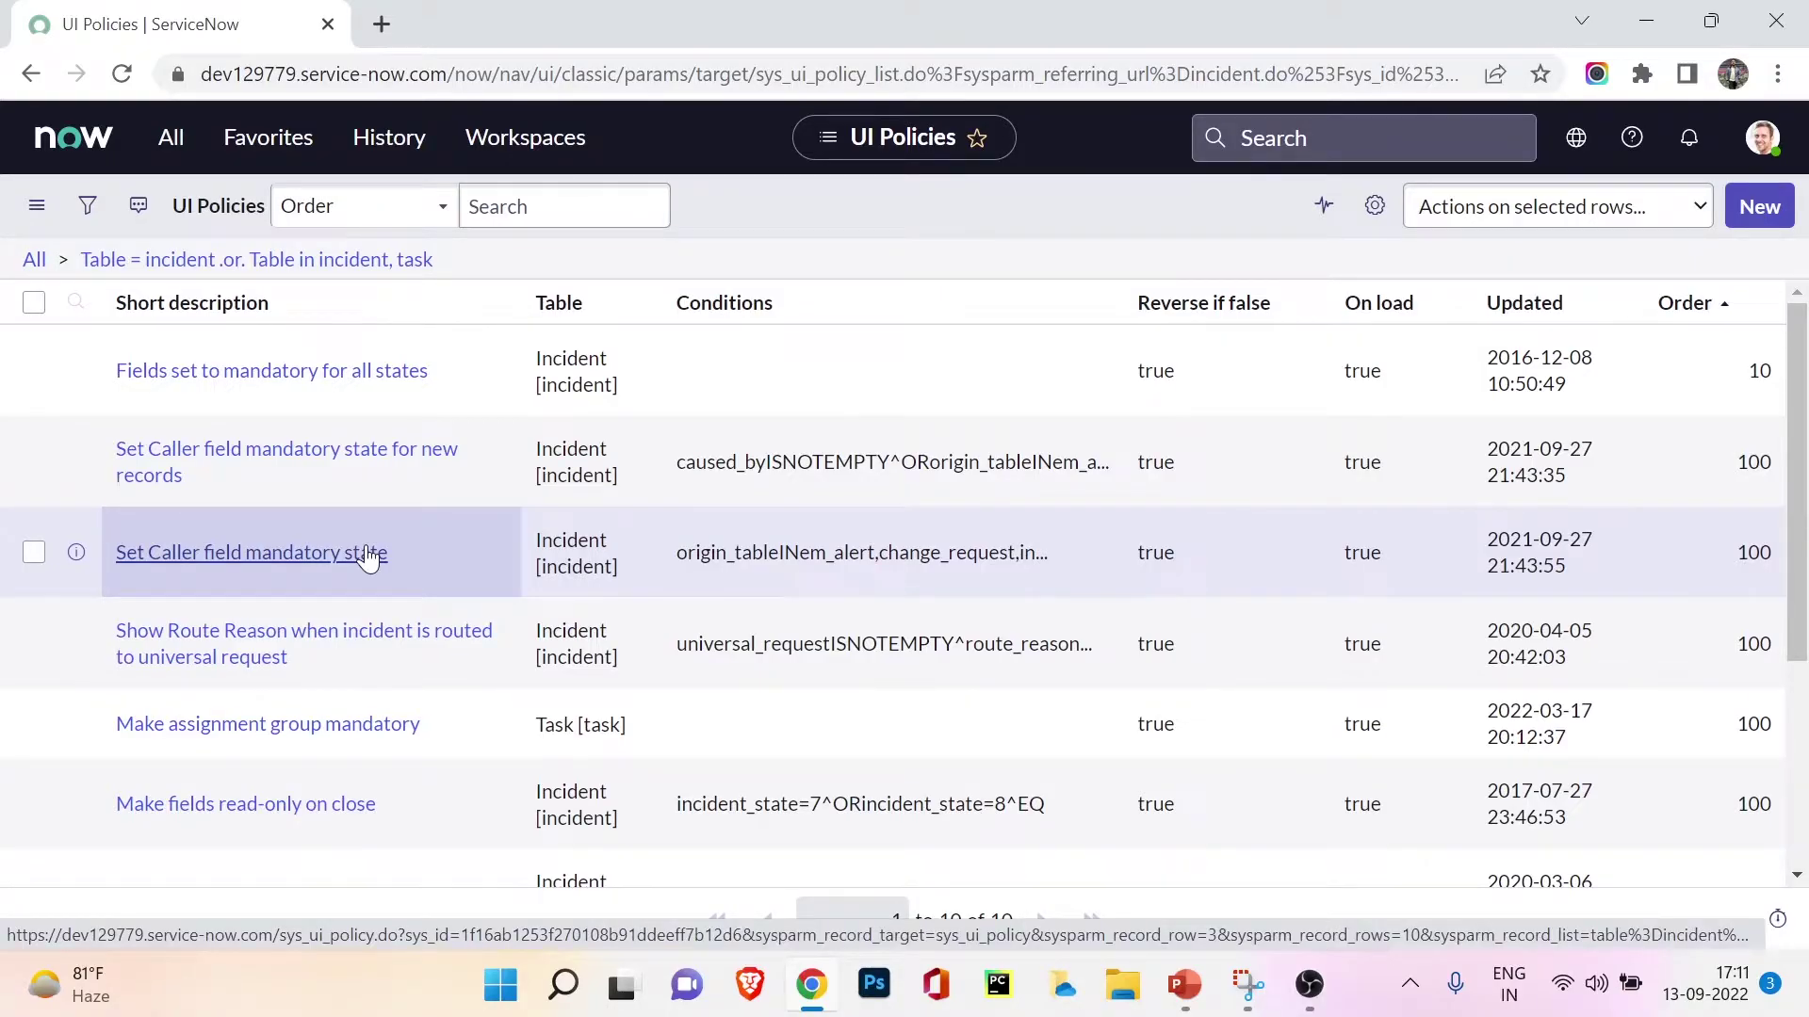
scroll(565, 518, "down", 3)
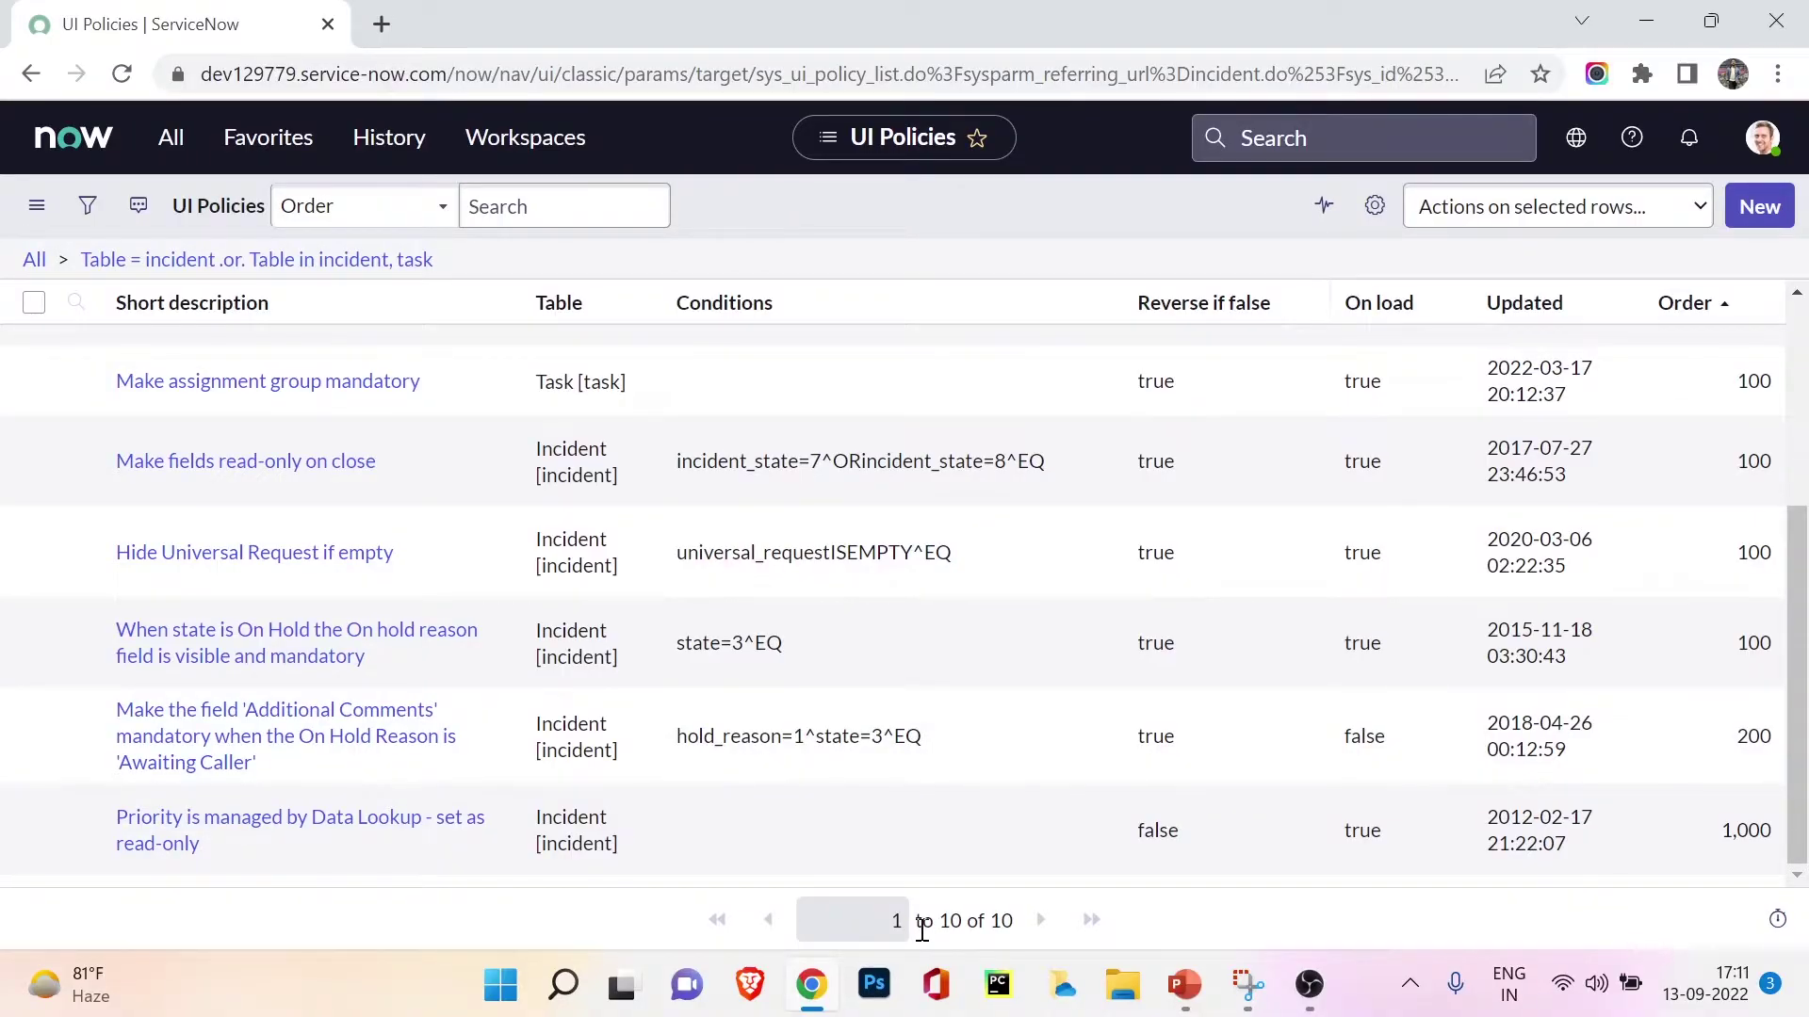
scroll(880, 820, "up", 3)
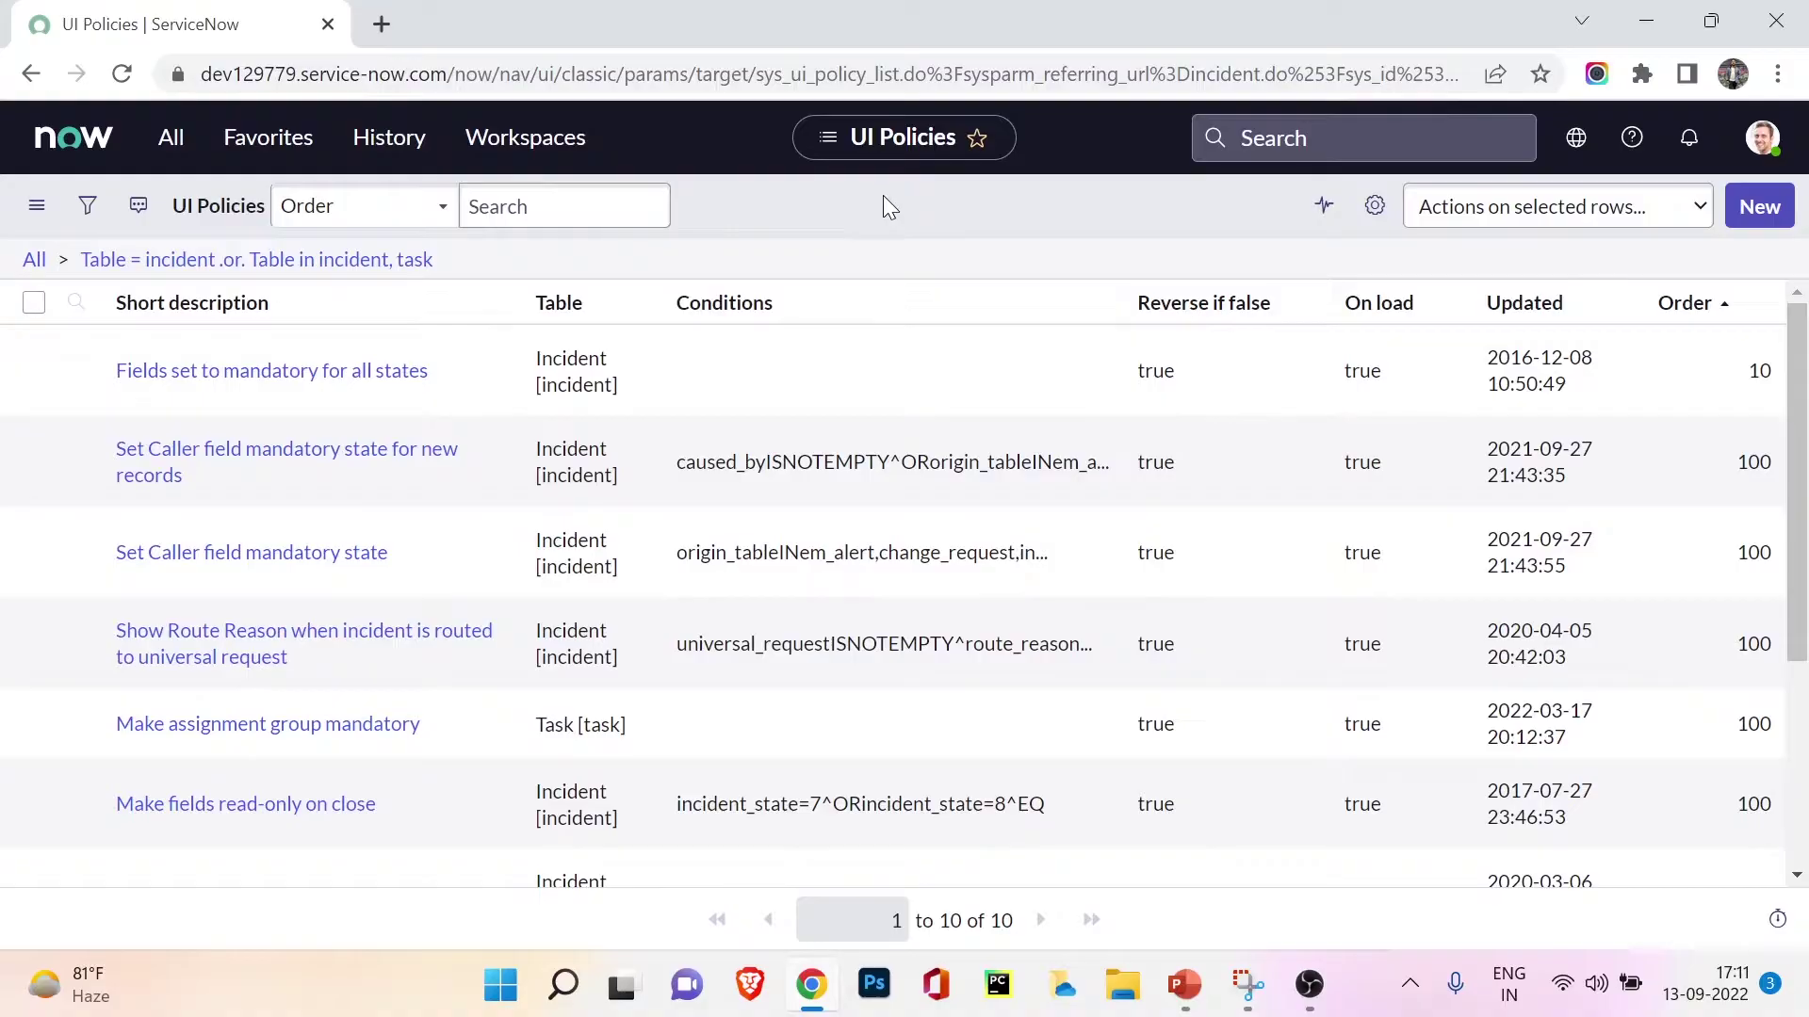
Open 'Fields set to mandatory for all states' and review its caller_id and short_description actions
left_click(275, 371)
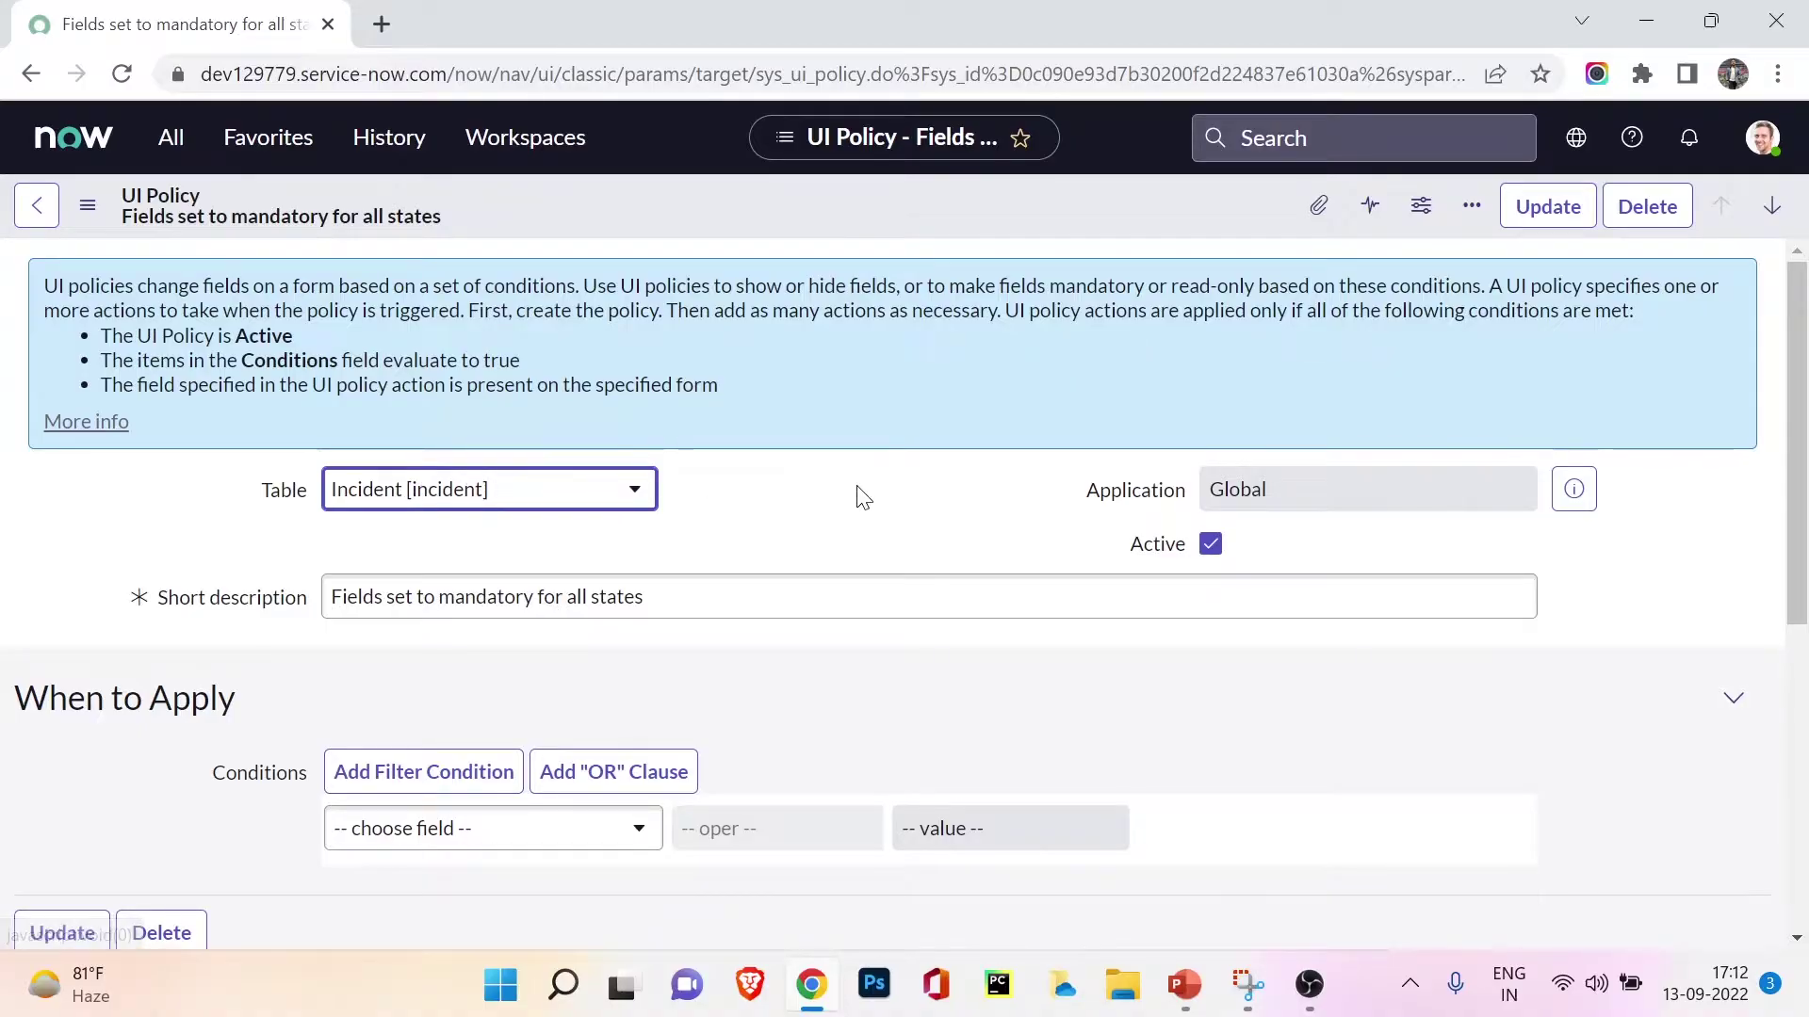
scroll(1252, 456, "down", 2)
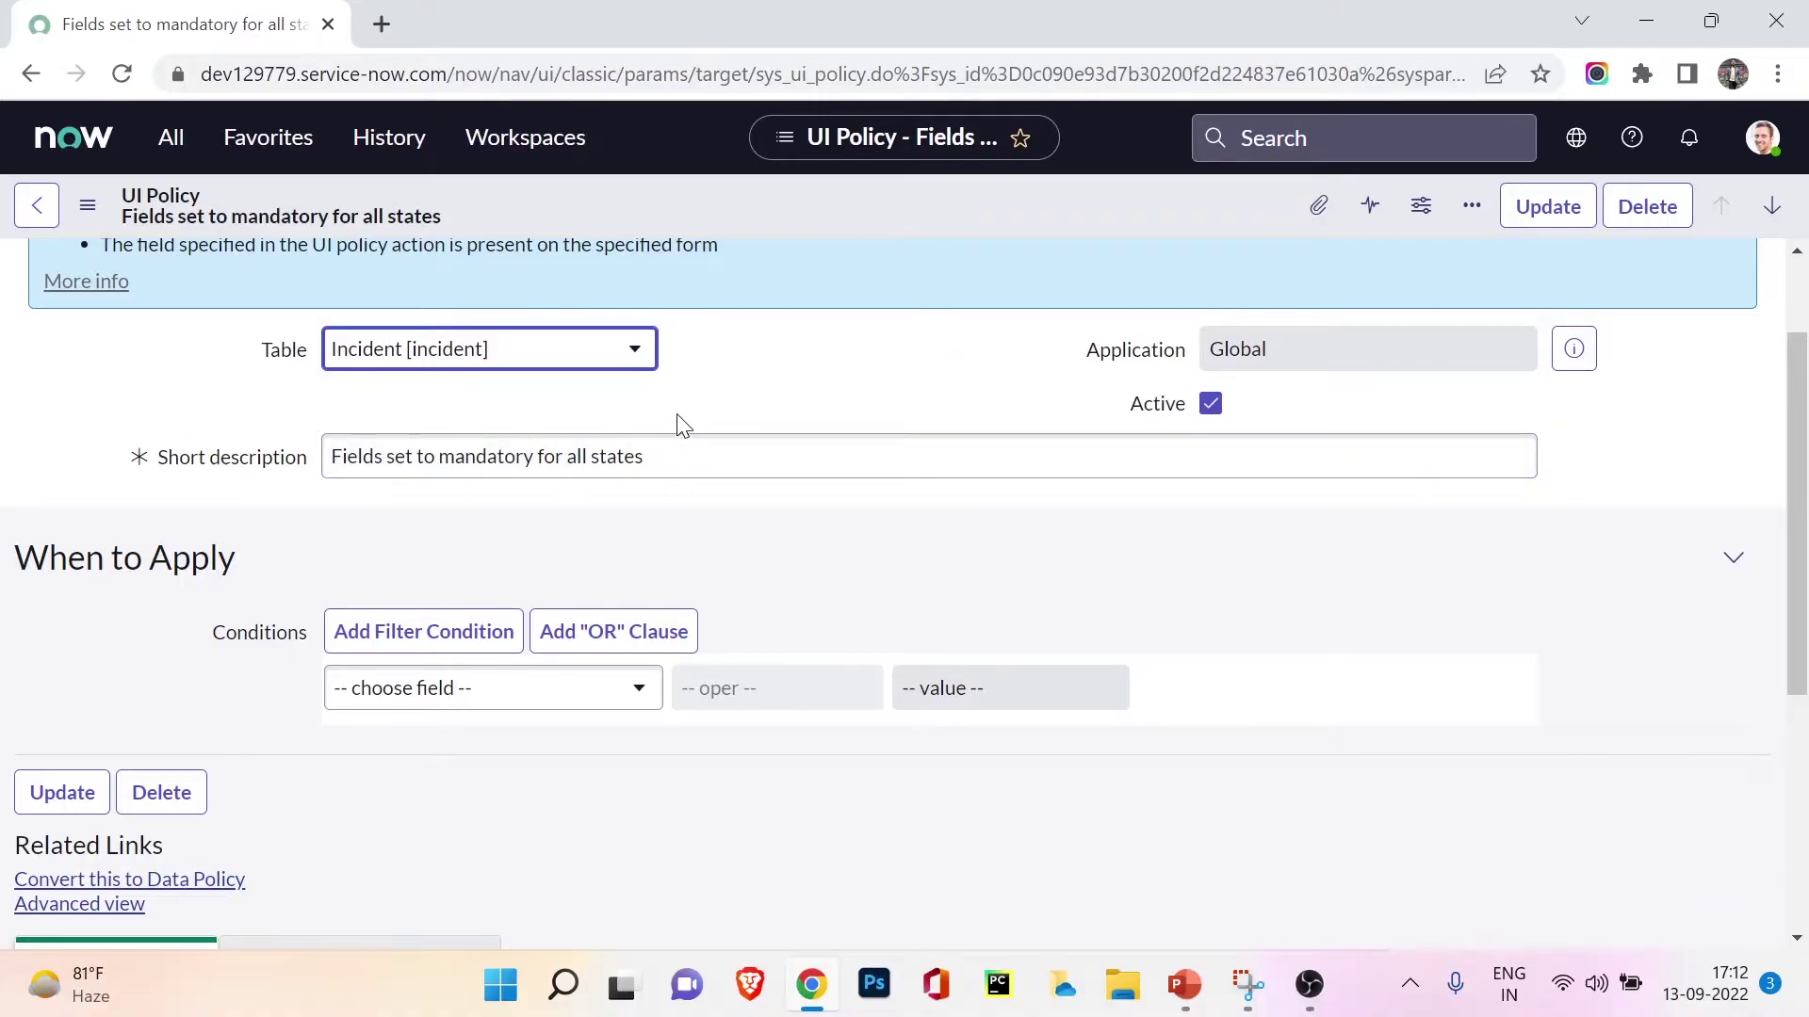
scroll(676, 420, "down", 3)
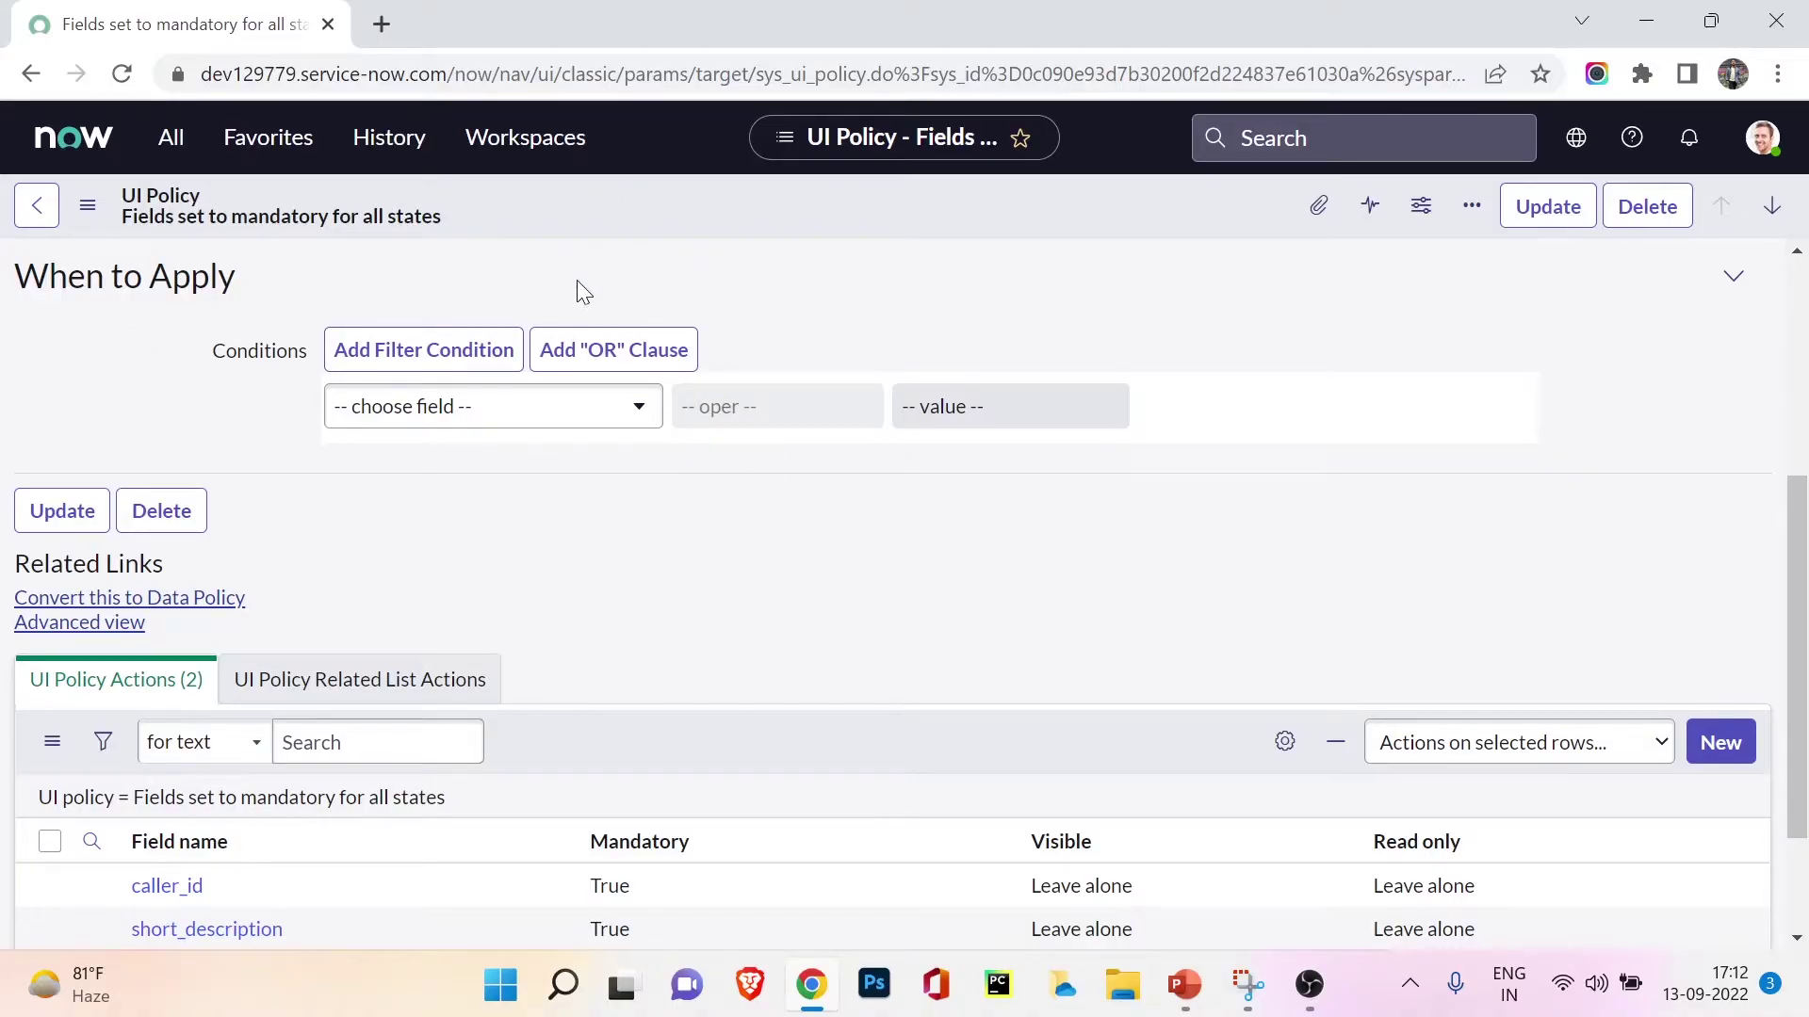
scroll(767, 348, "down", 2)
scroll(634, 392, "up", 1)
scroll(612, 388, "down", 1)
scroll(565, 415, "down", 1)
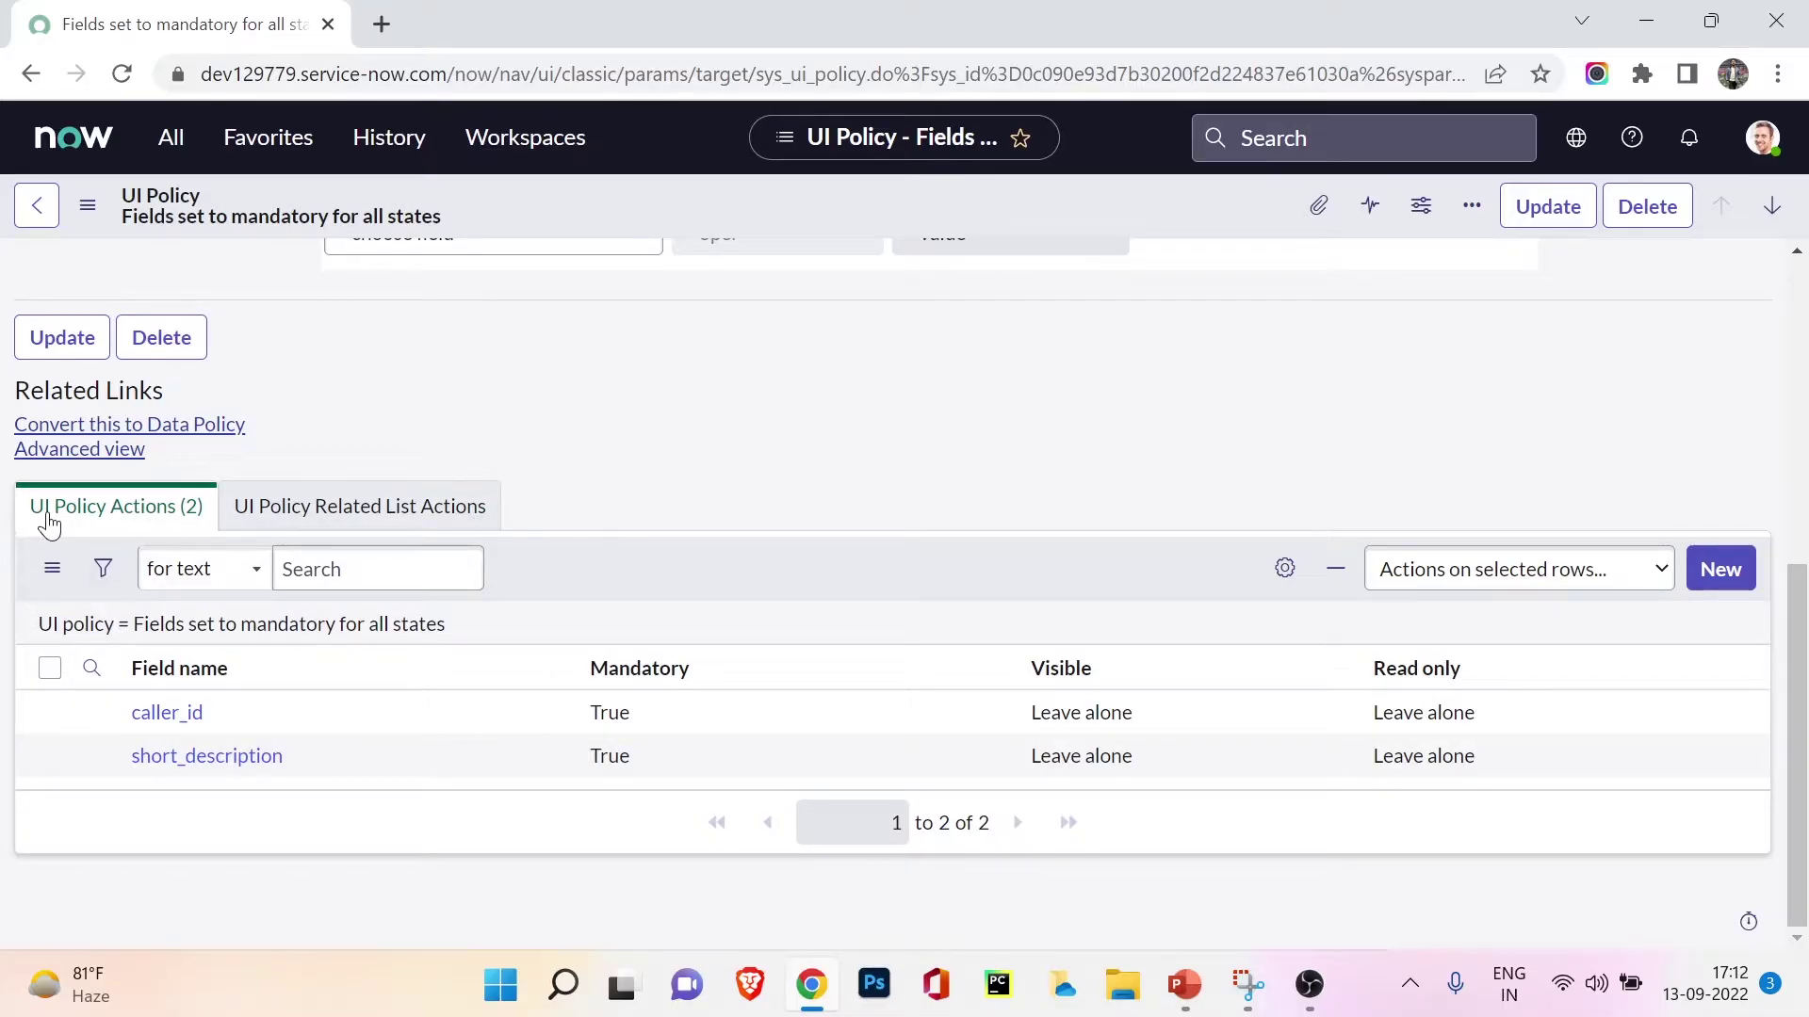
scroll(49, 526, "up", 6)
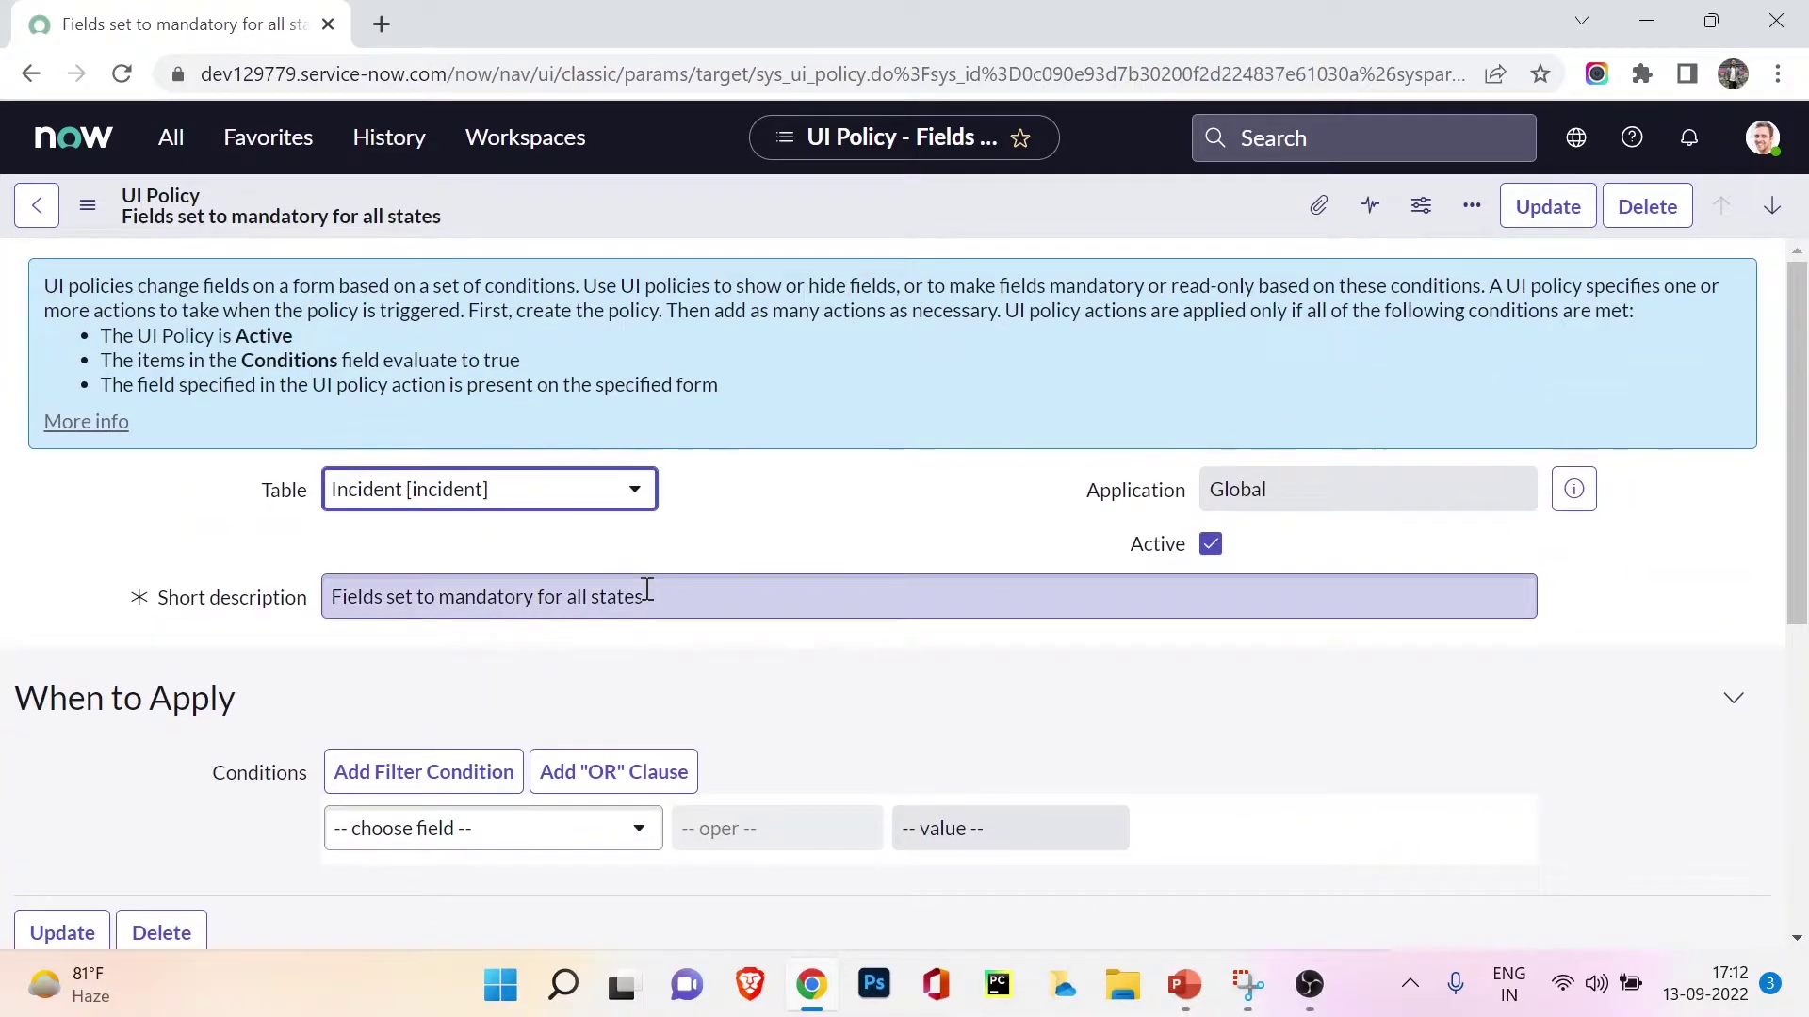
scroll(647, 589, "down", 3)
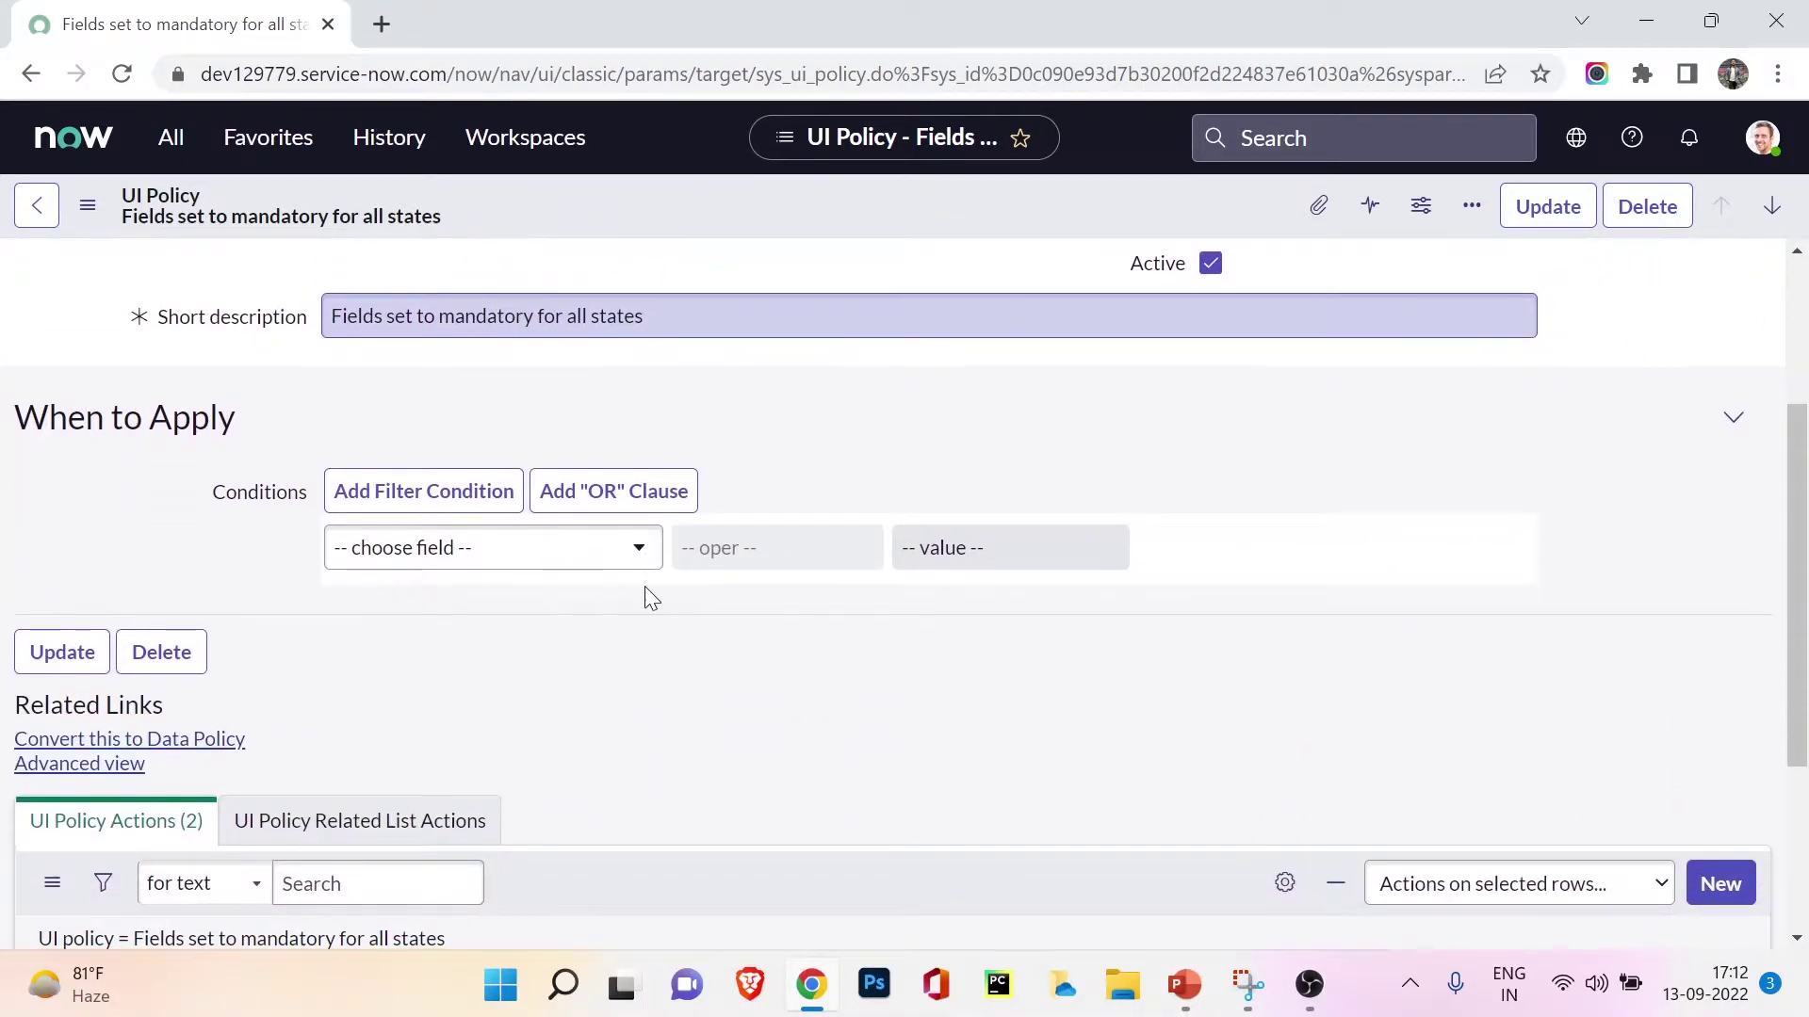
scroll(405, 467, "down", 1)
scroll(403, 466, "down", 3)
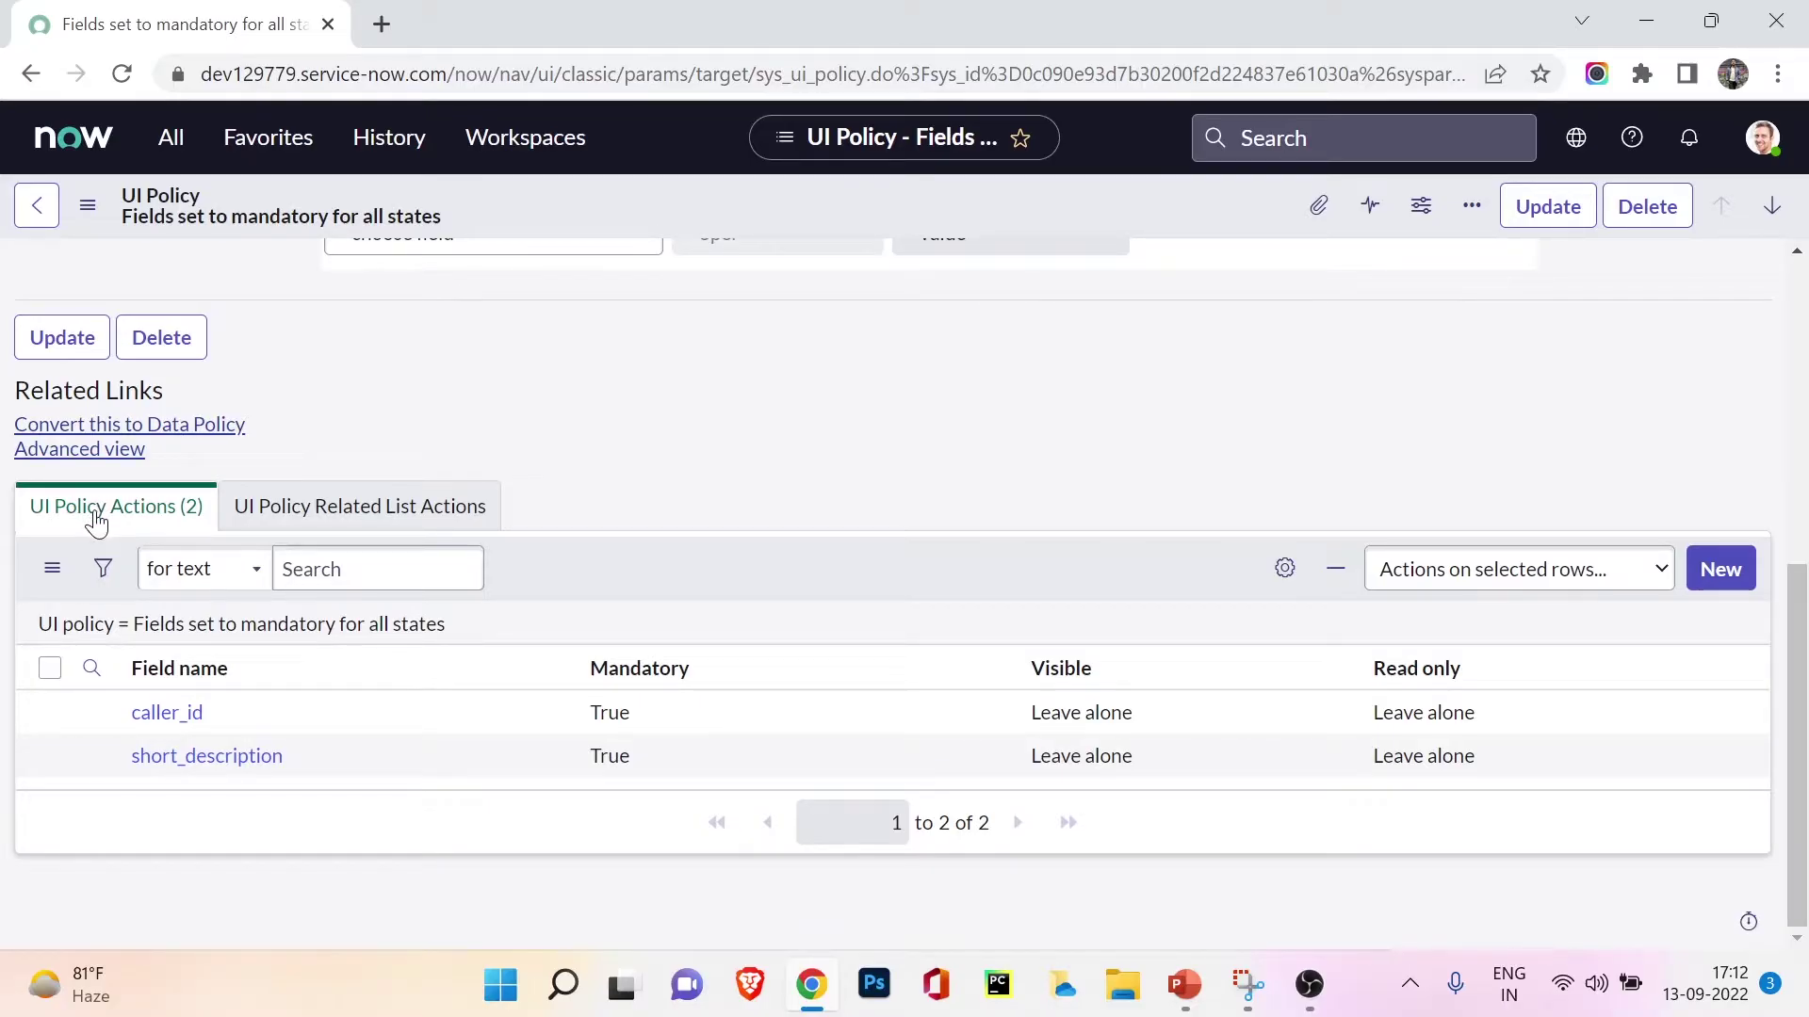
Confirm the caller_id action keeps Mandatory True, then return to the parent policy form
left_click(168, 713)
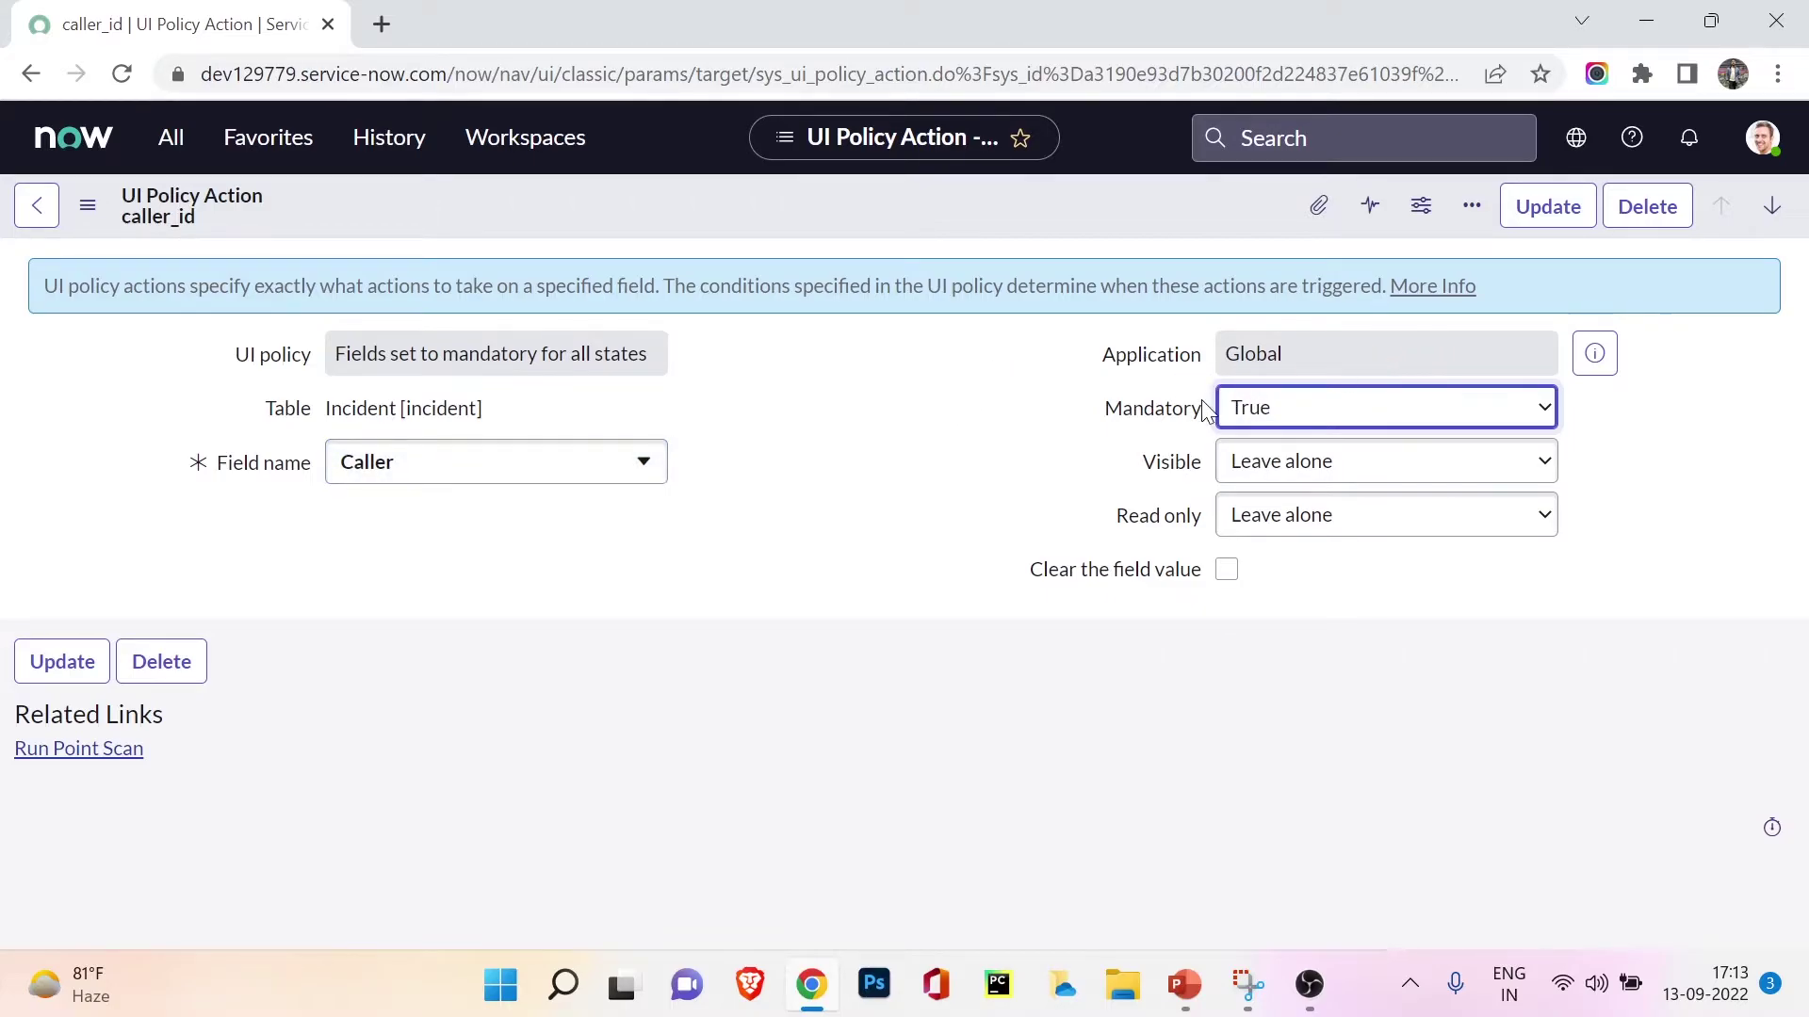
left_click(1232, 424)
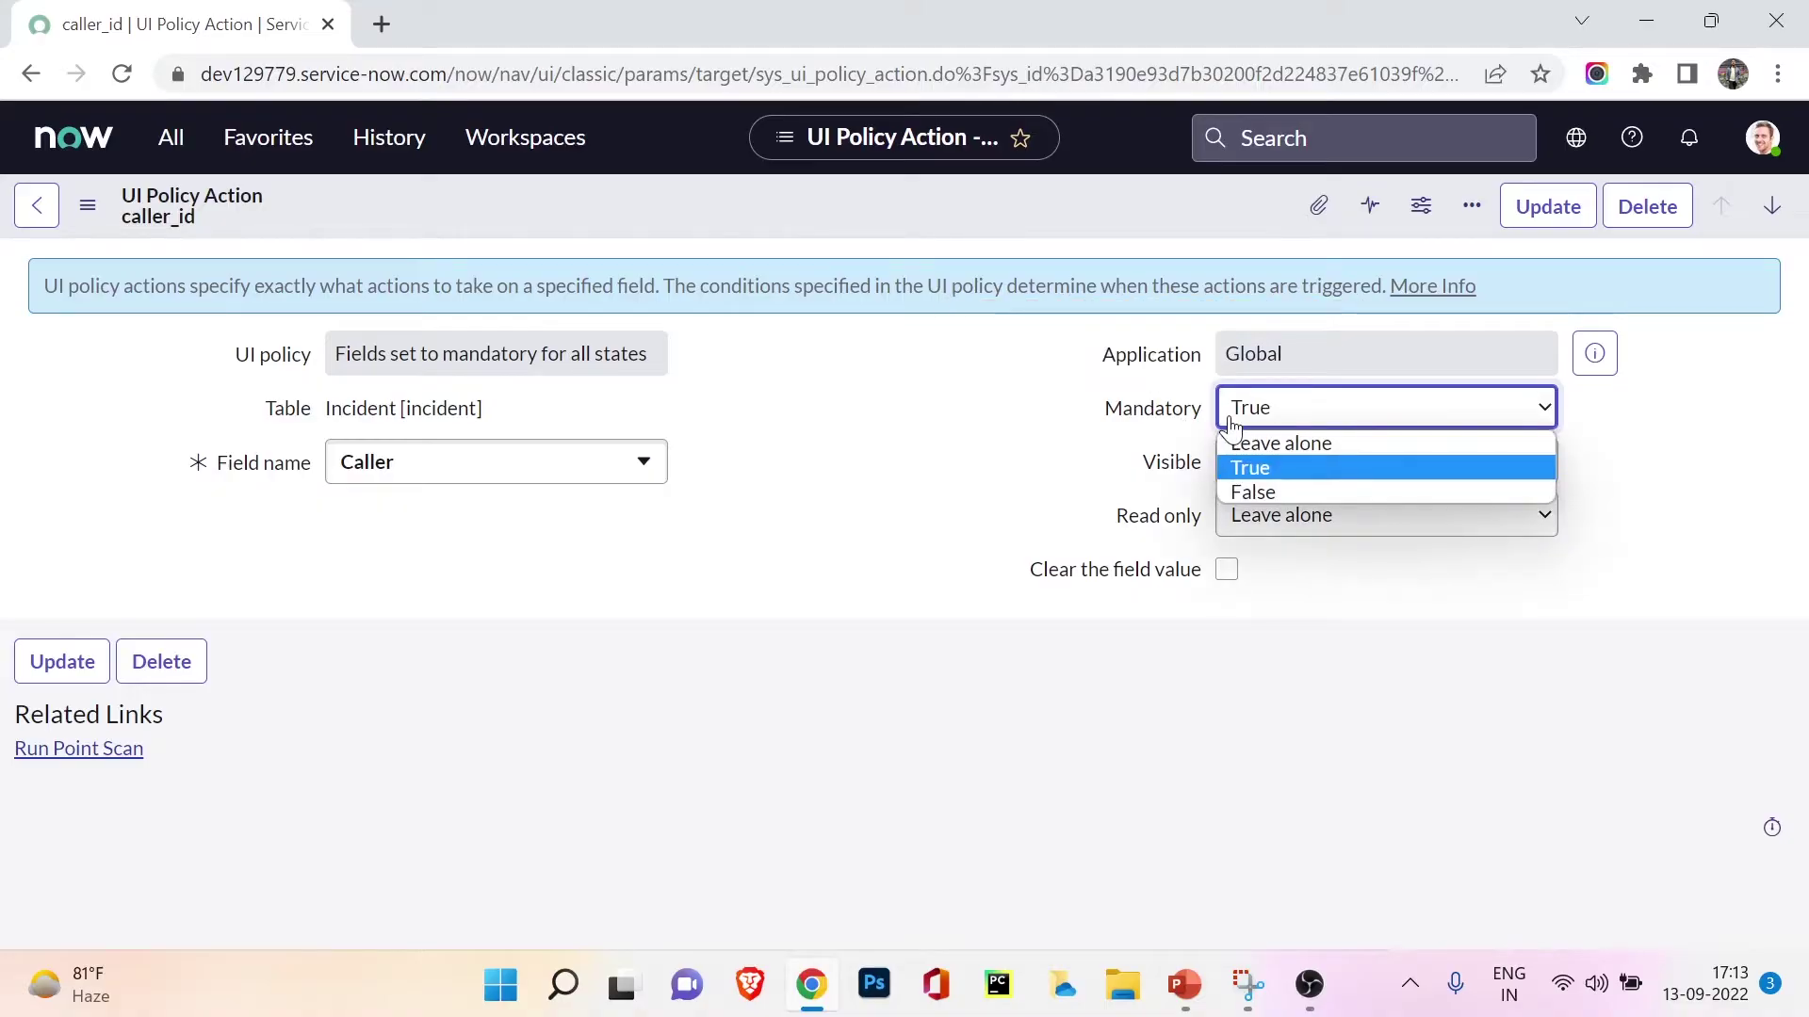
left_click(1234, 426)
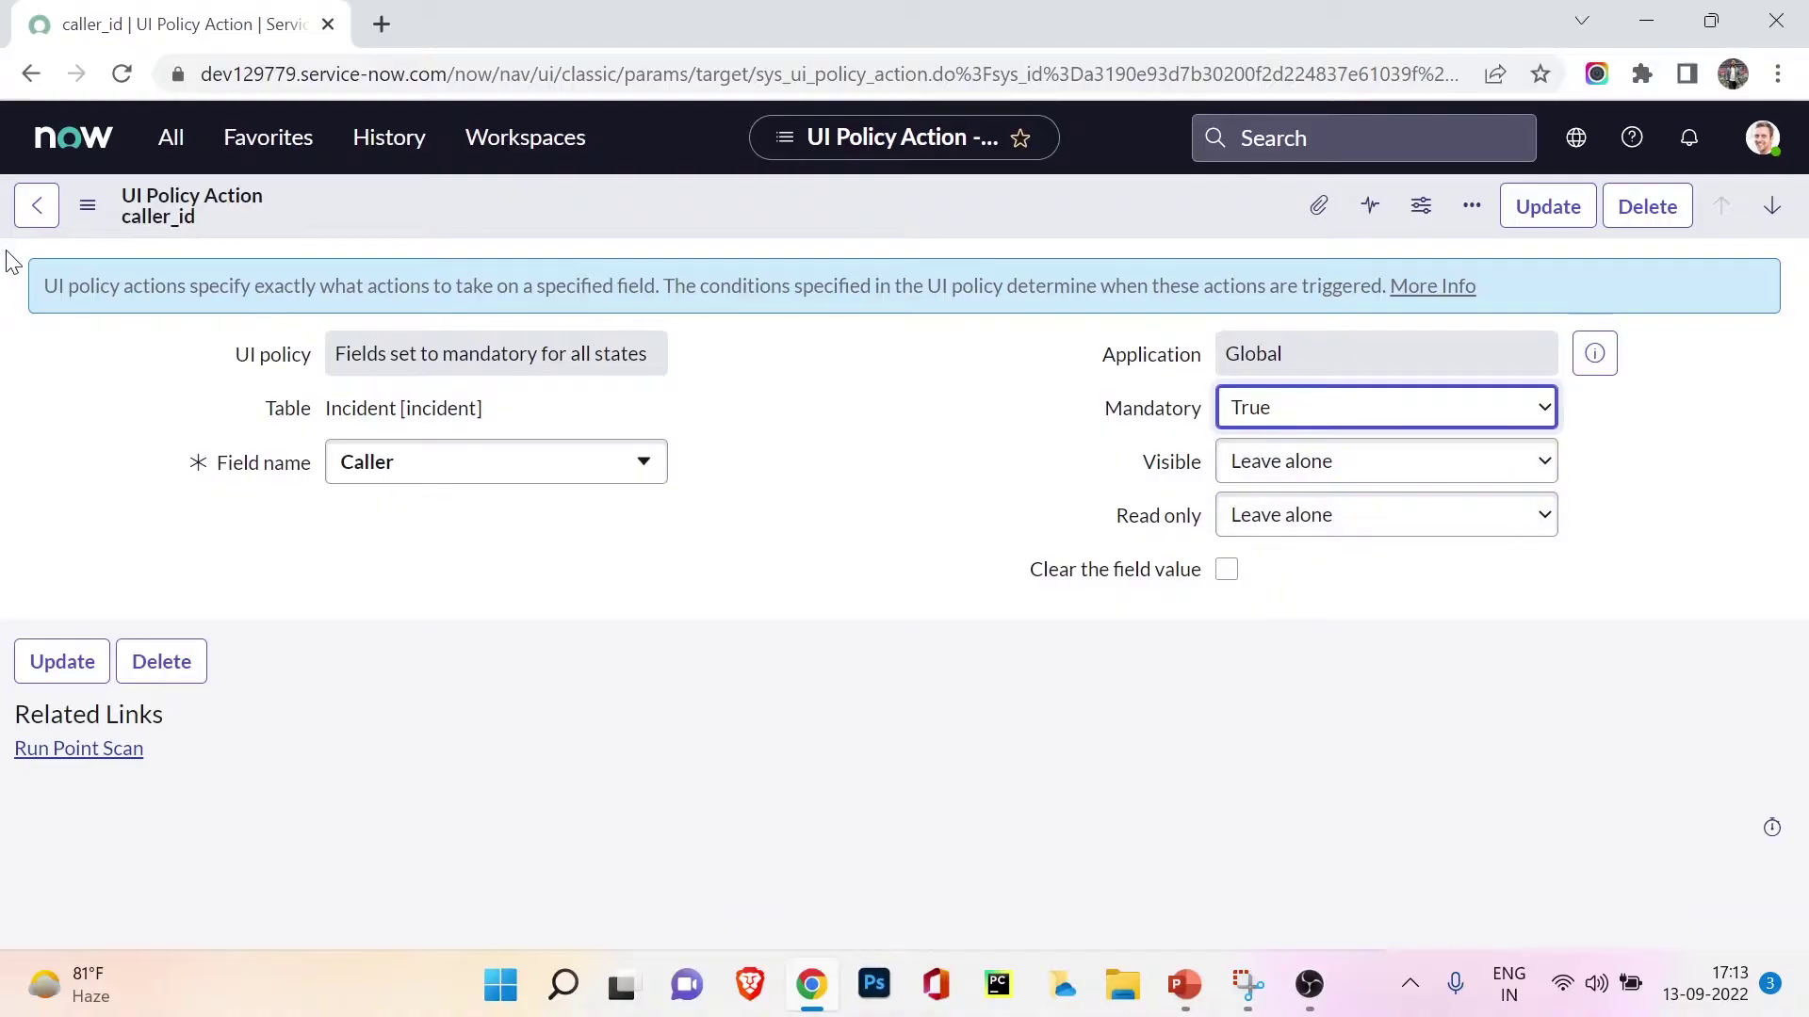
left_click(35, 202)
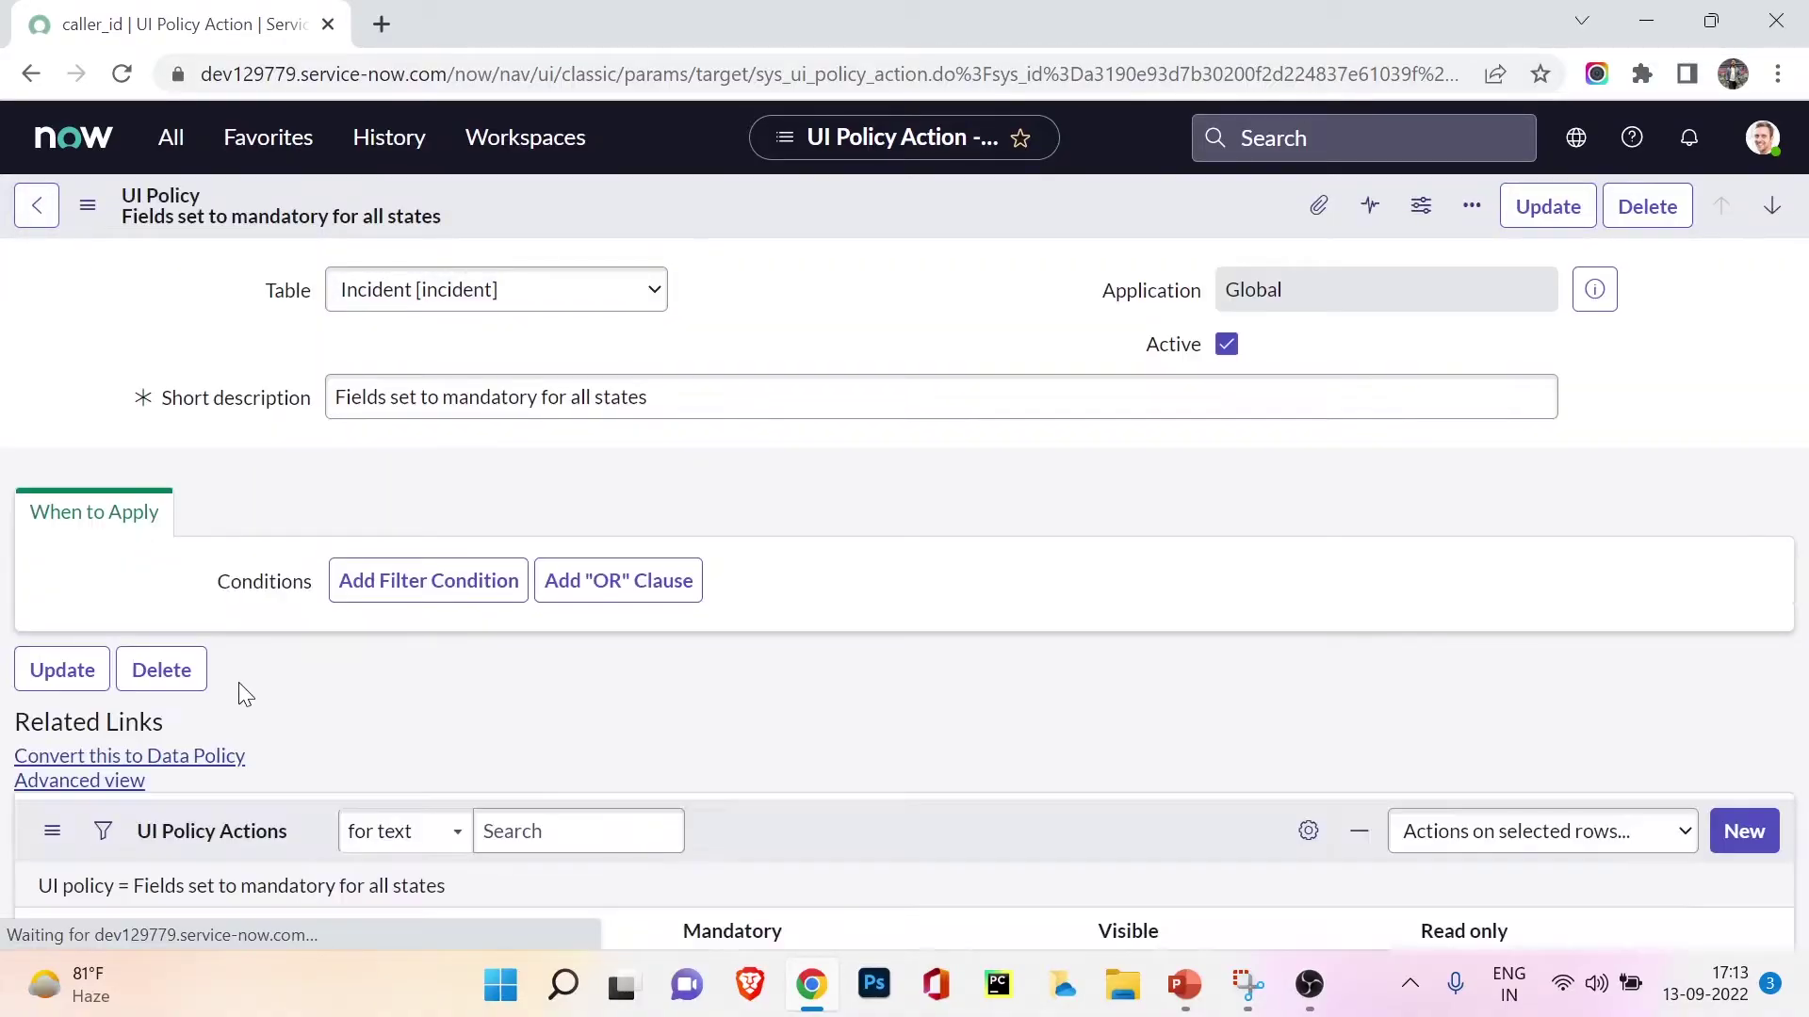
scroll(239, 682, "down", 1)
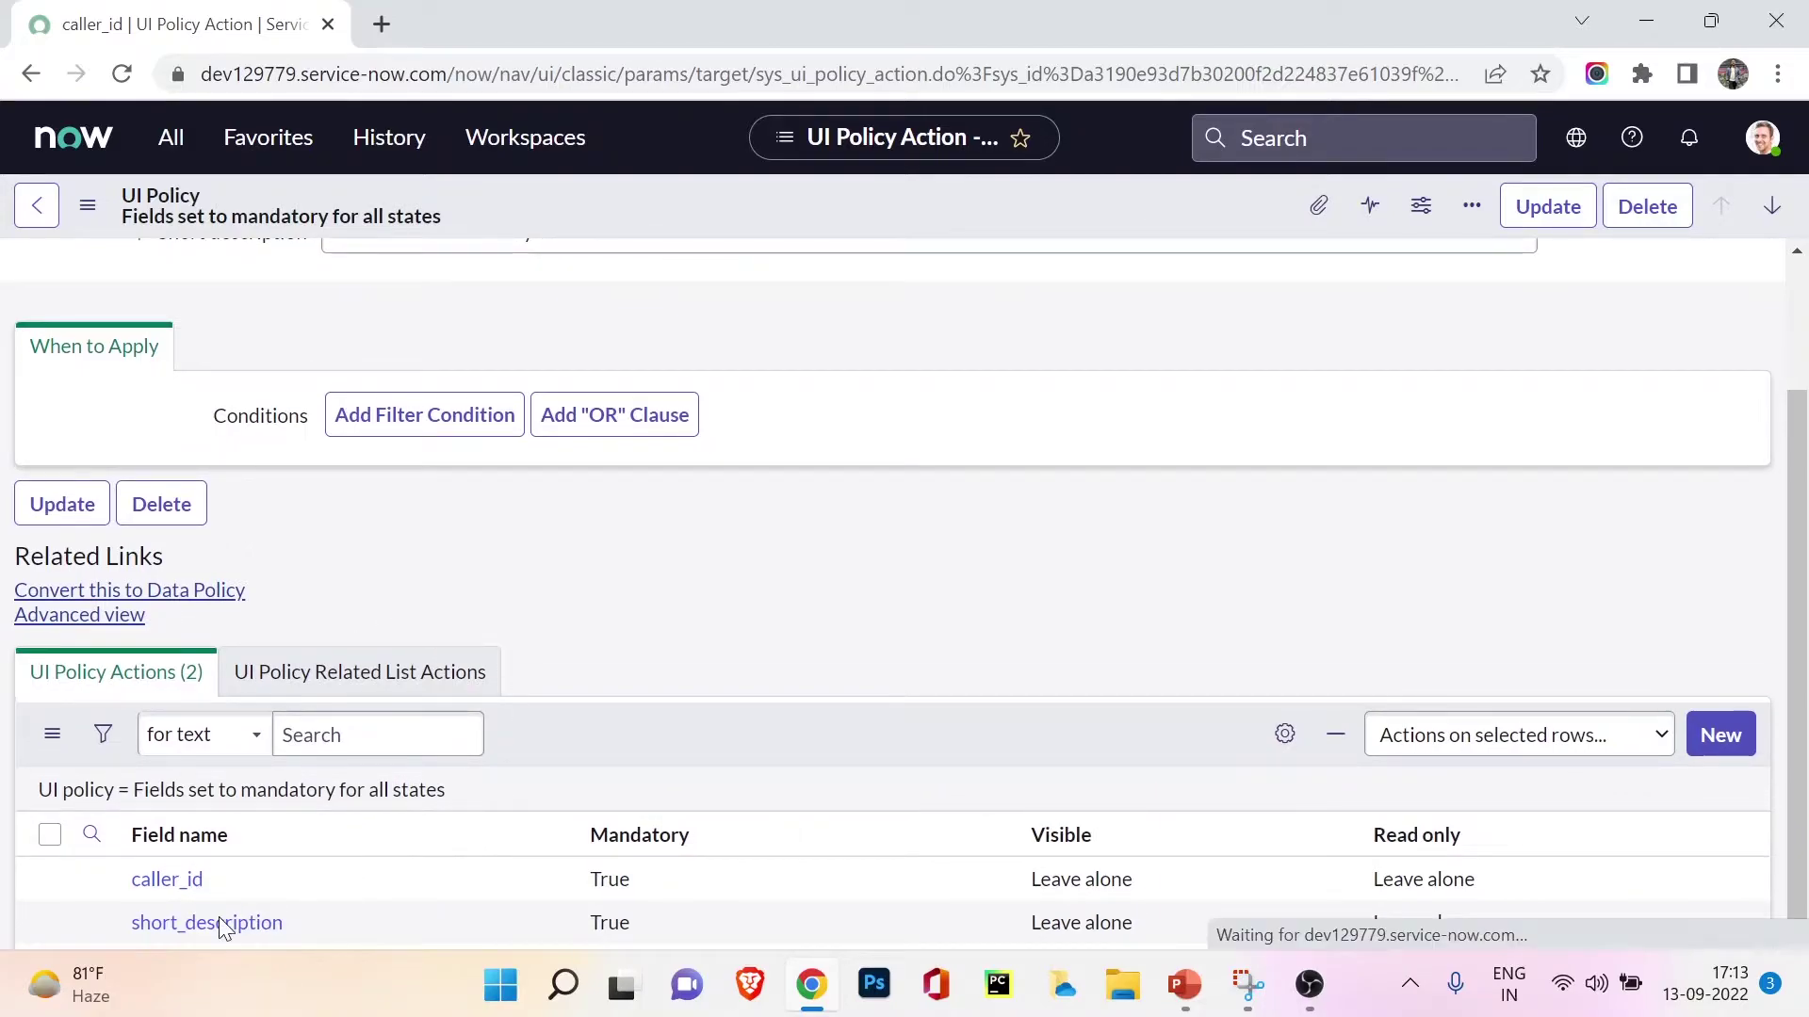
scroll(238, 871, "down", 5)
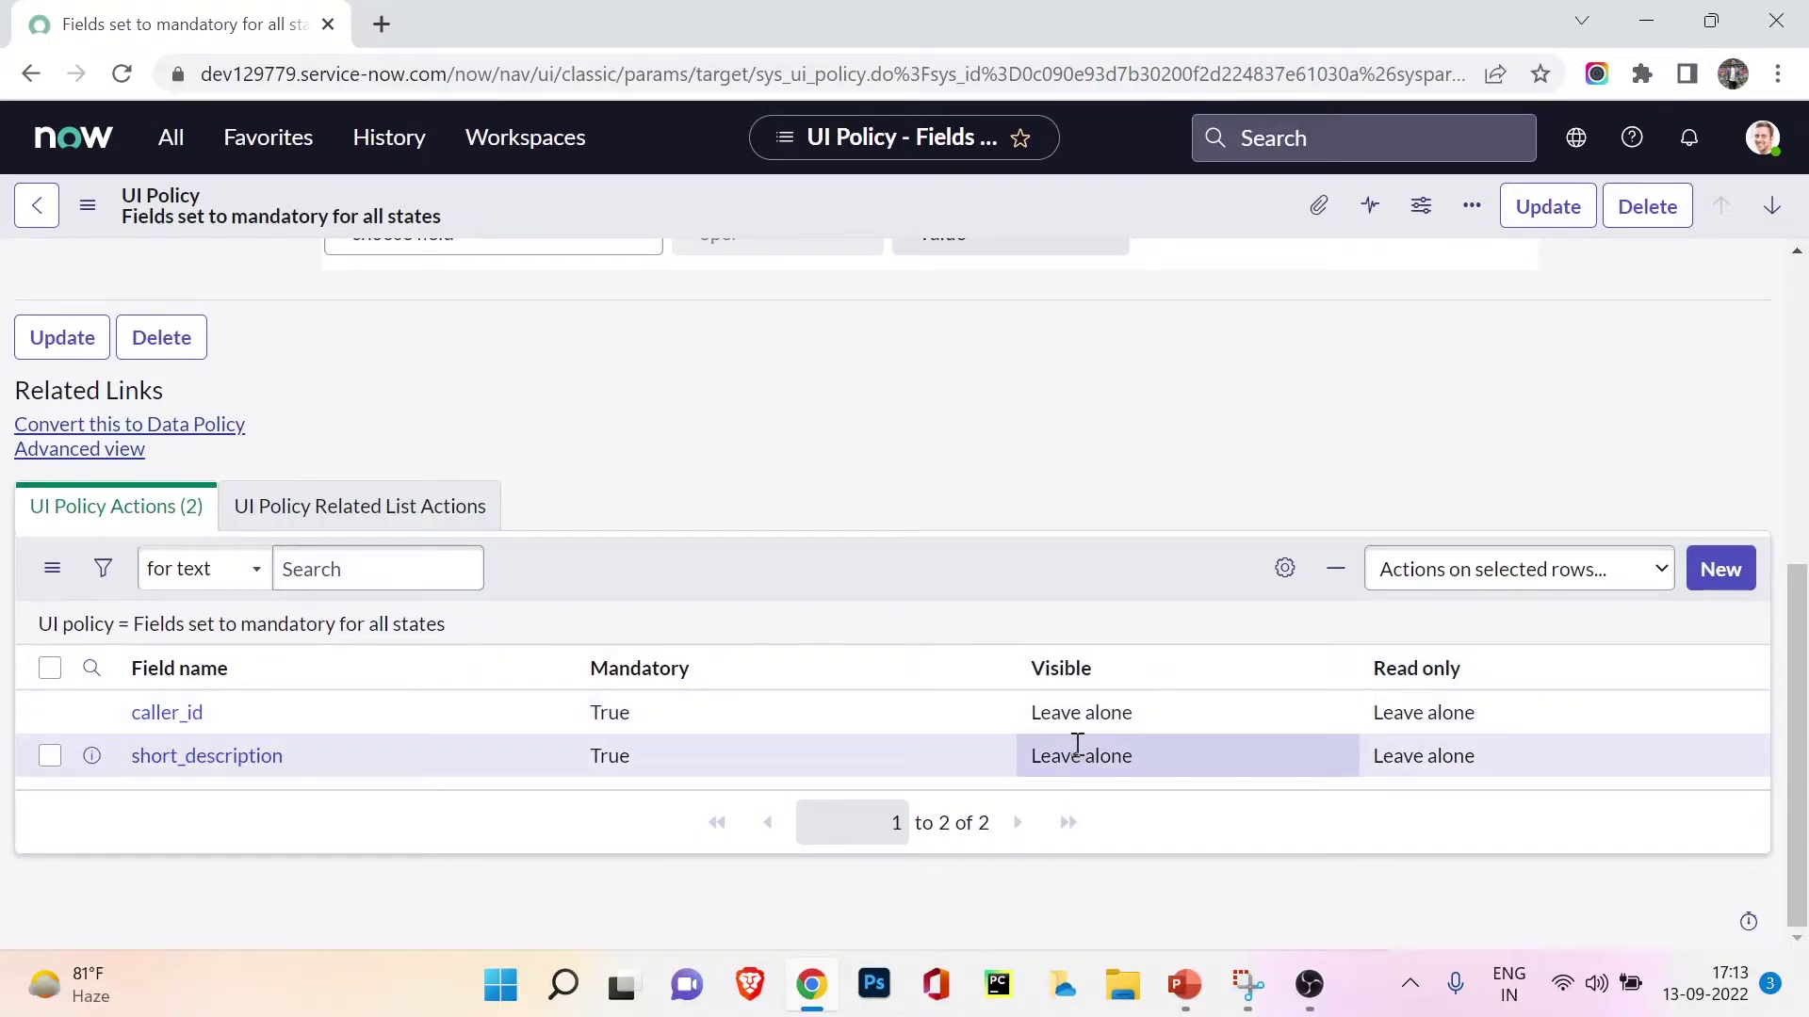
scroll(393, 721, "up", 7)
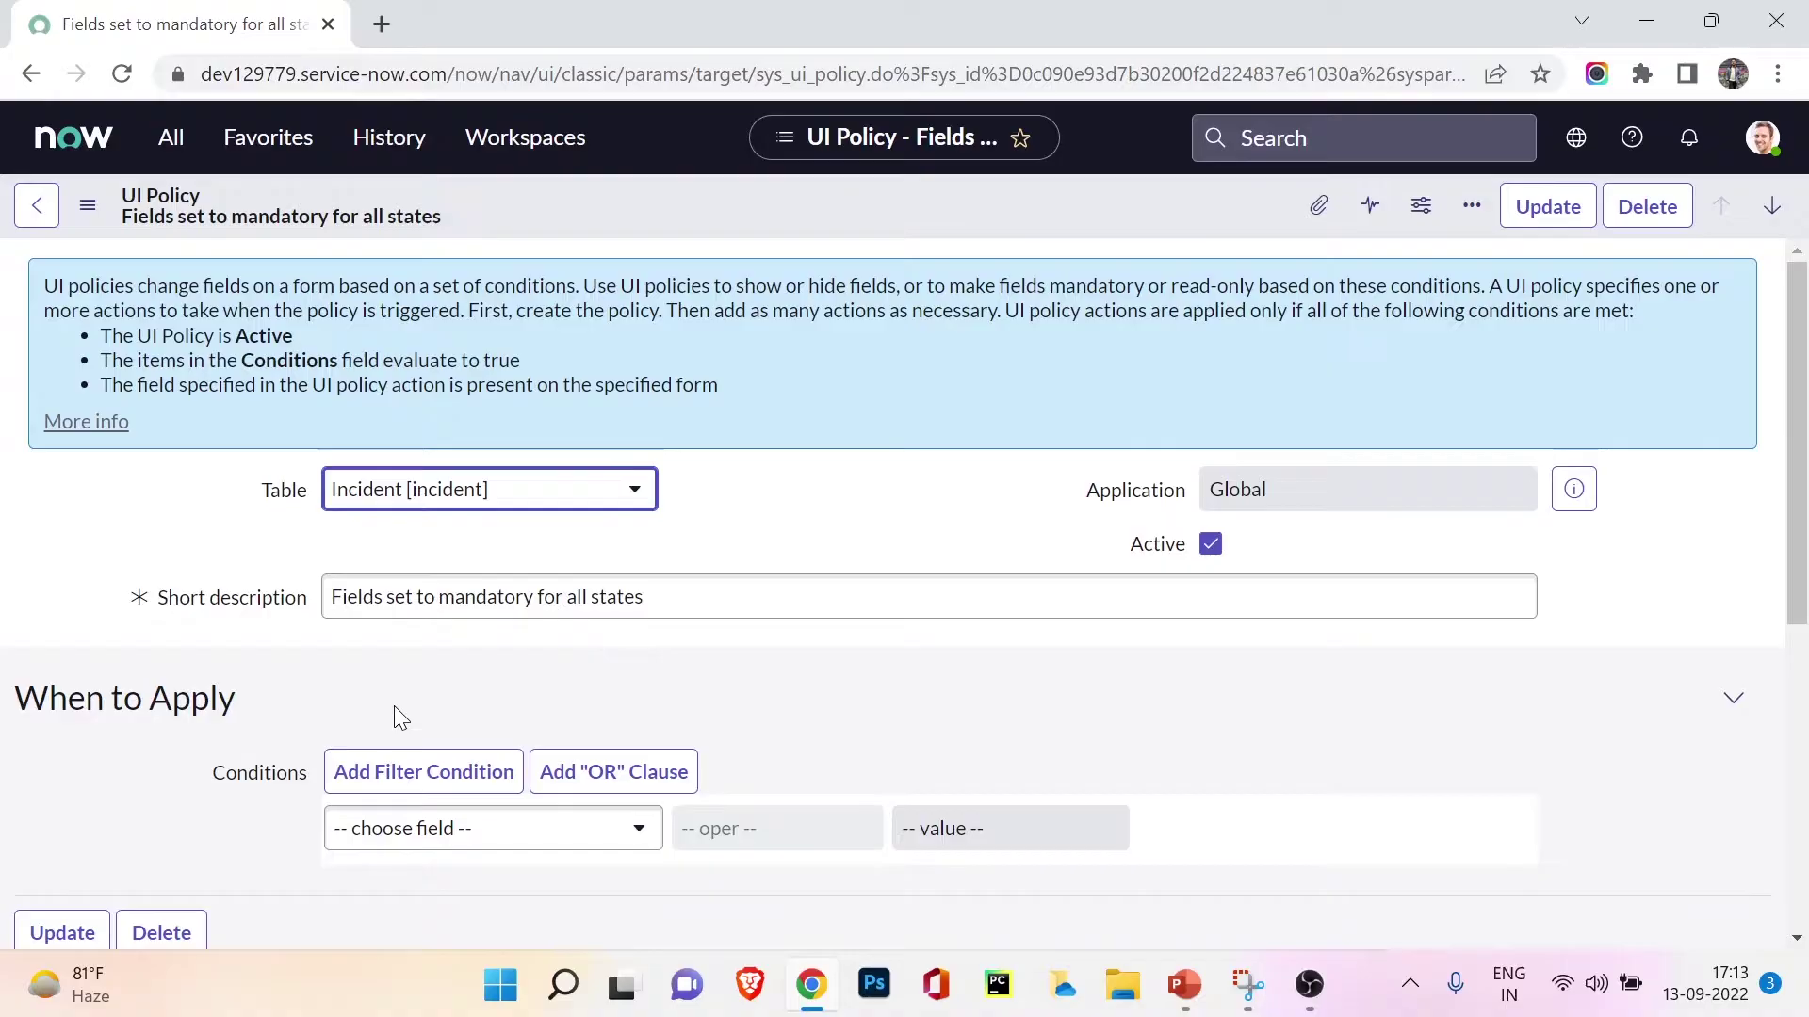
scroll(394, 718, "down", 4)
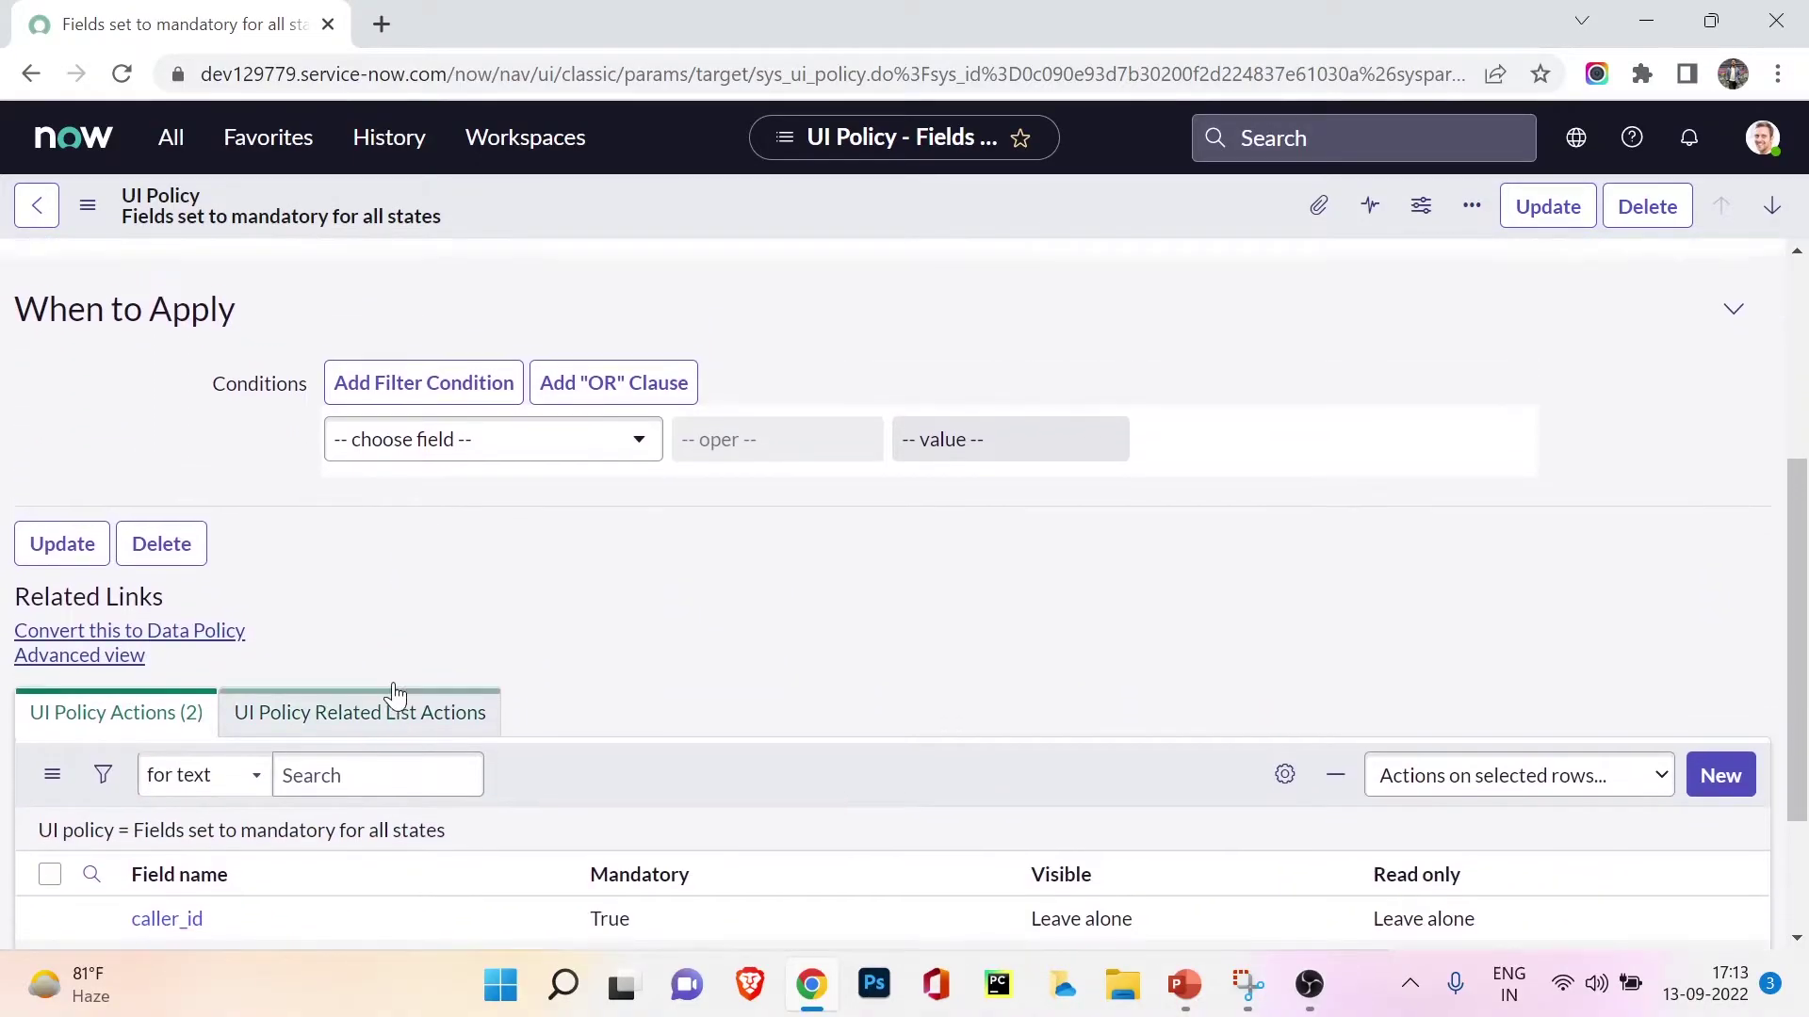
scroll(392, 698, "up", 3)
scroll(408, 612, "down", 5)
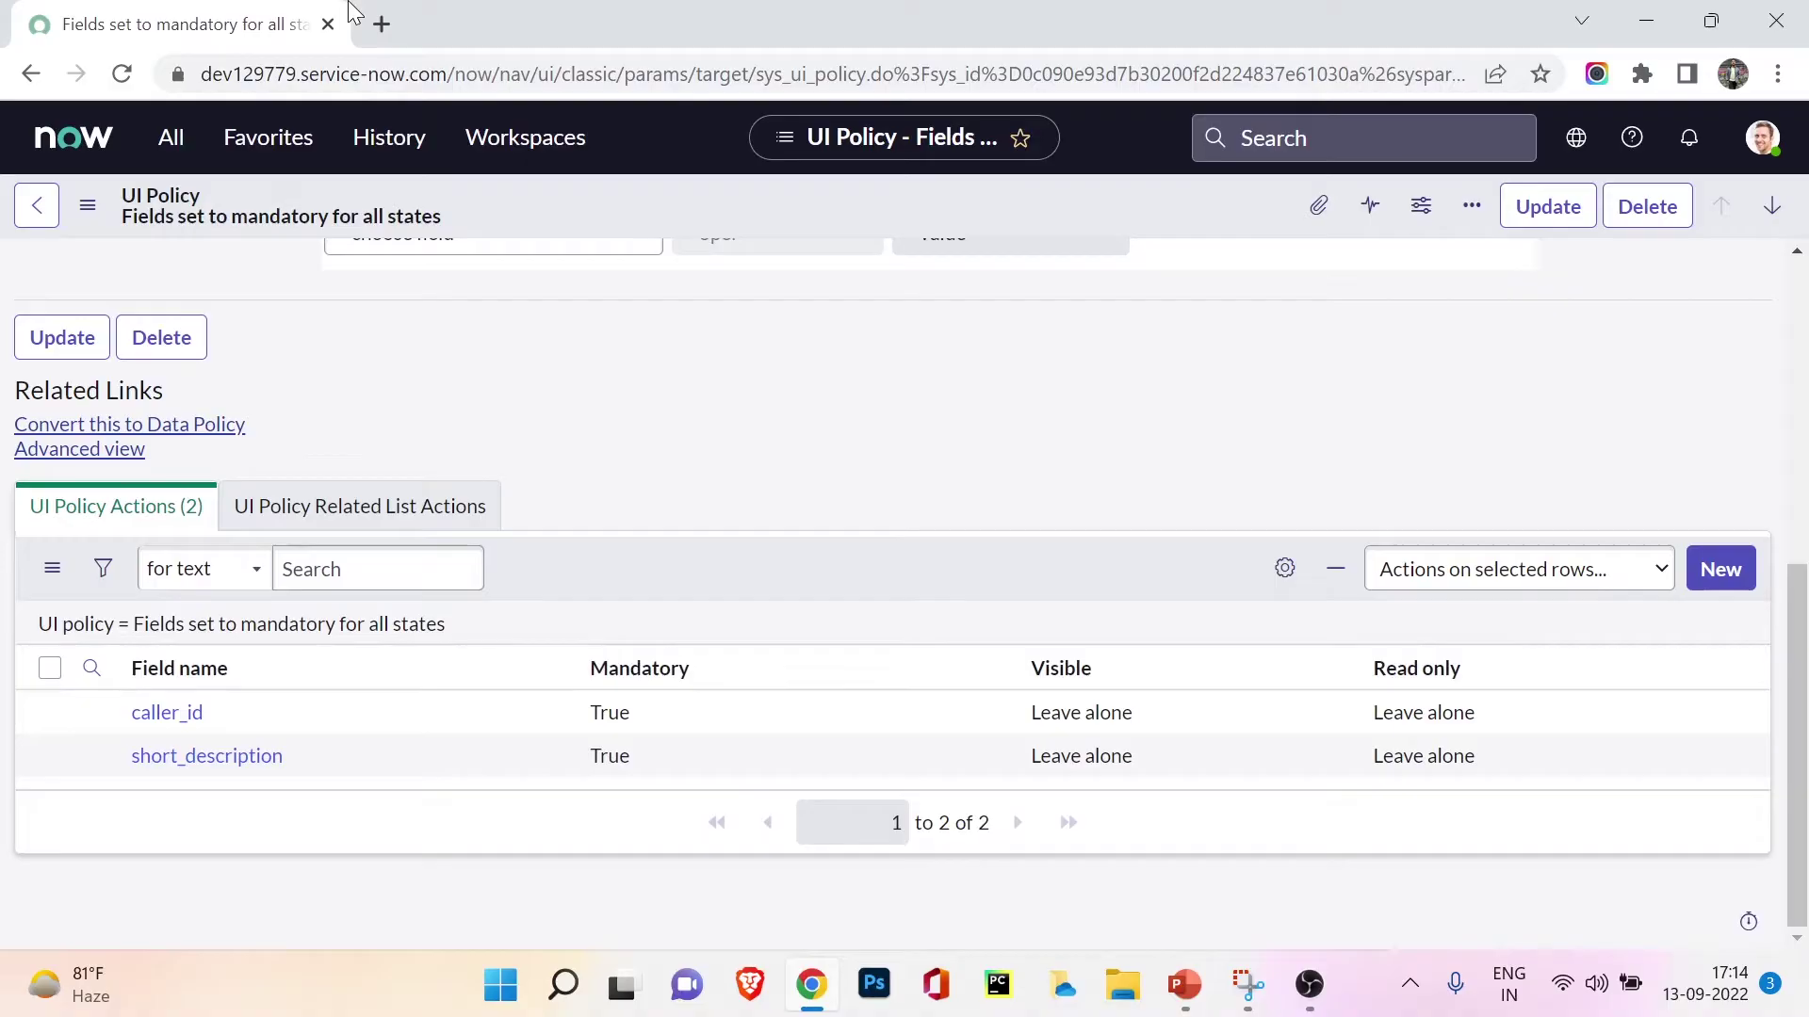
Open a new incident form via incident.form in a second tab, then return to the policy's actions
left_click(381, 24)
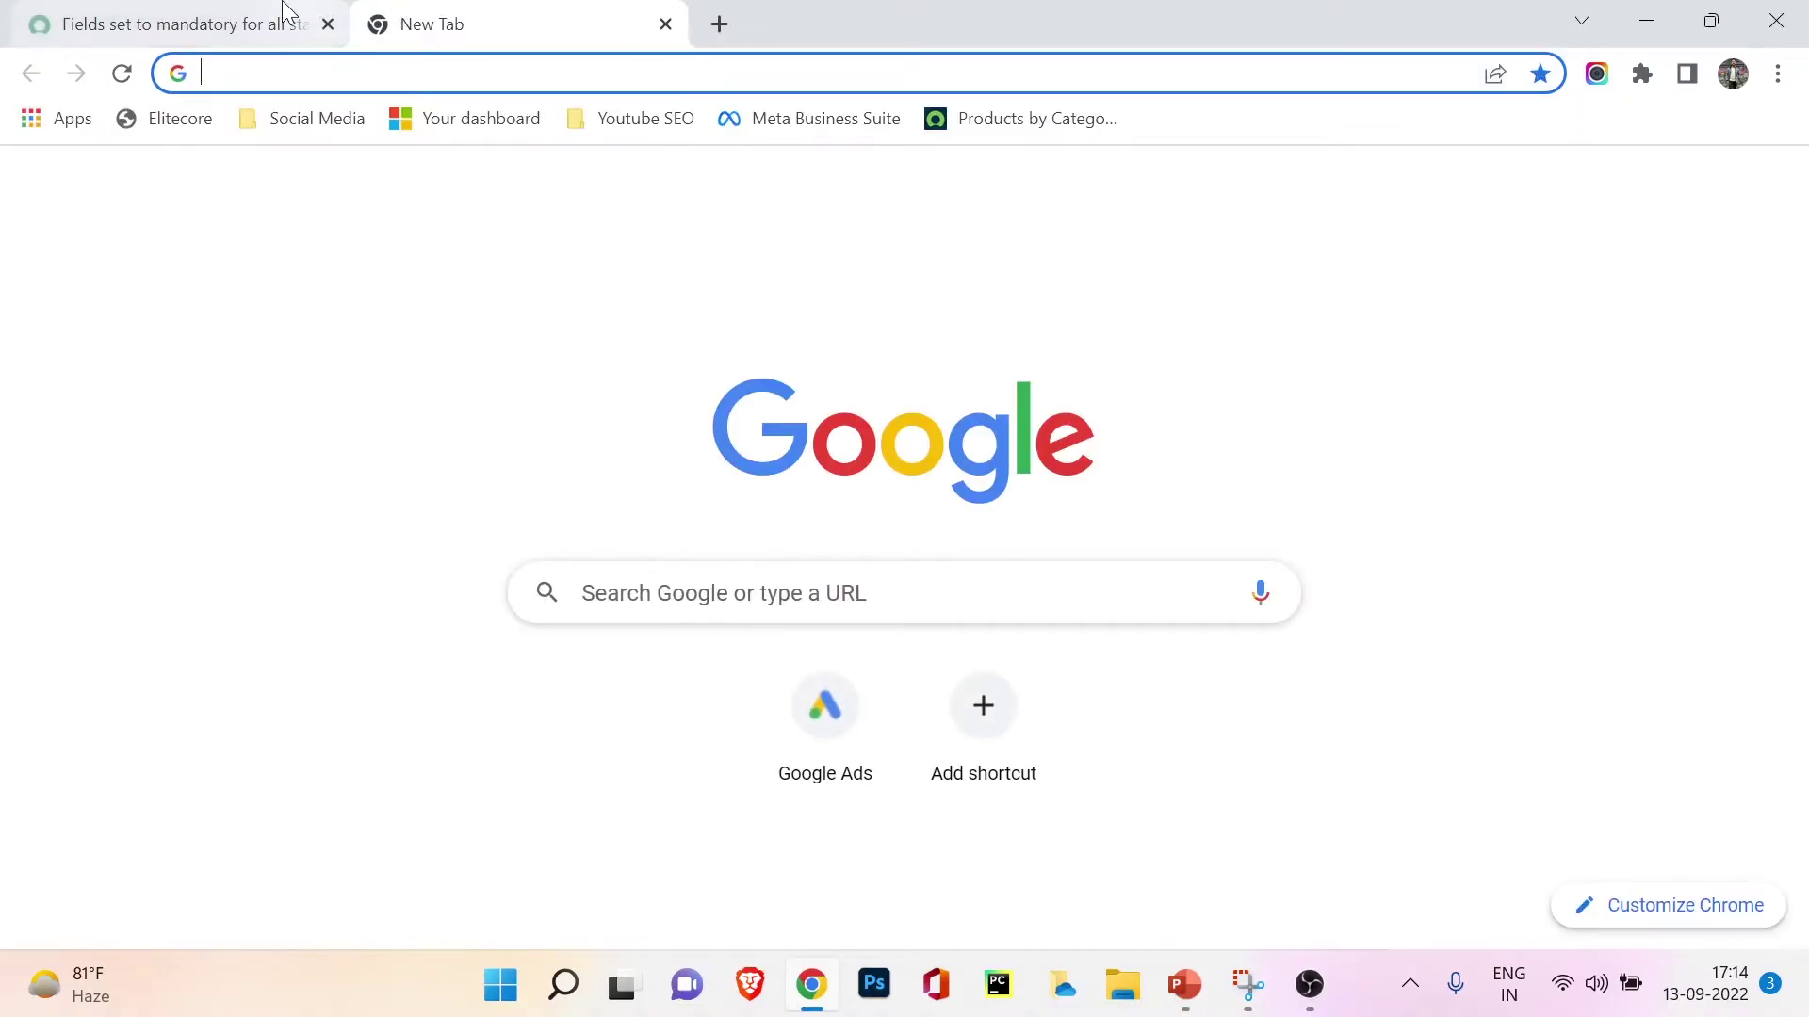
left_click(288, 21)
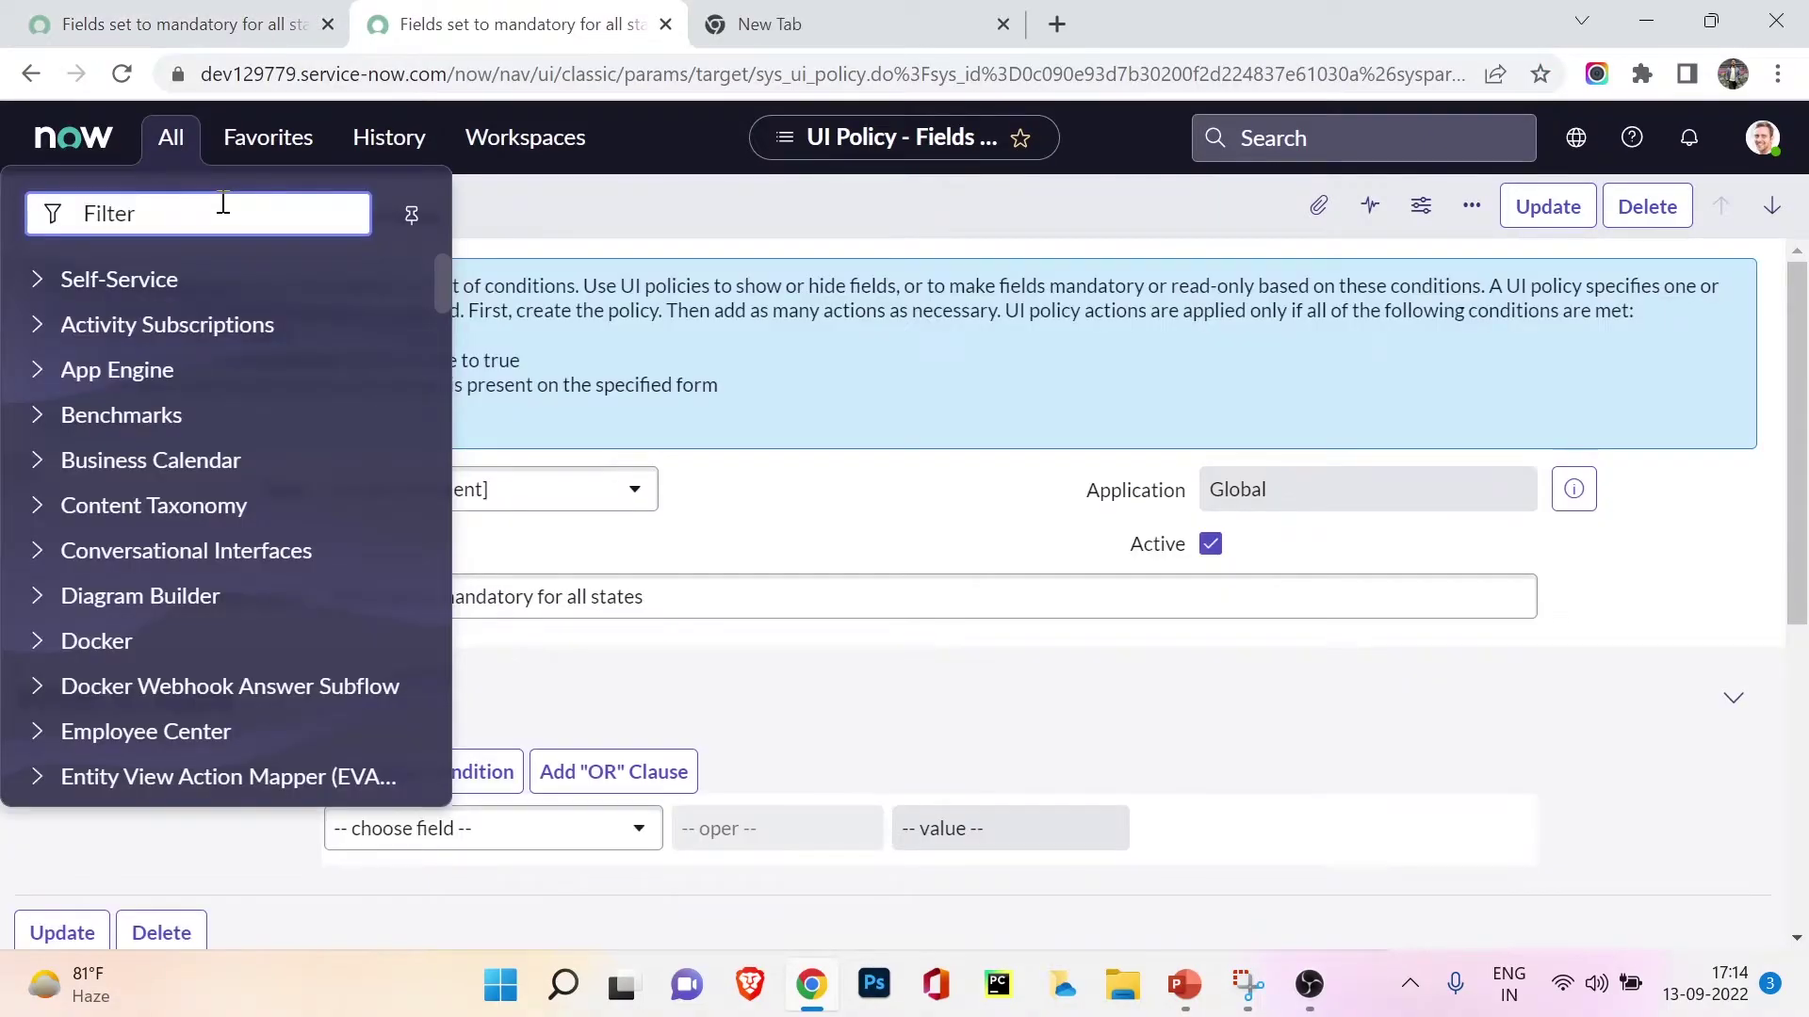
type("incide")
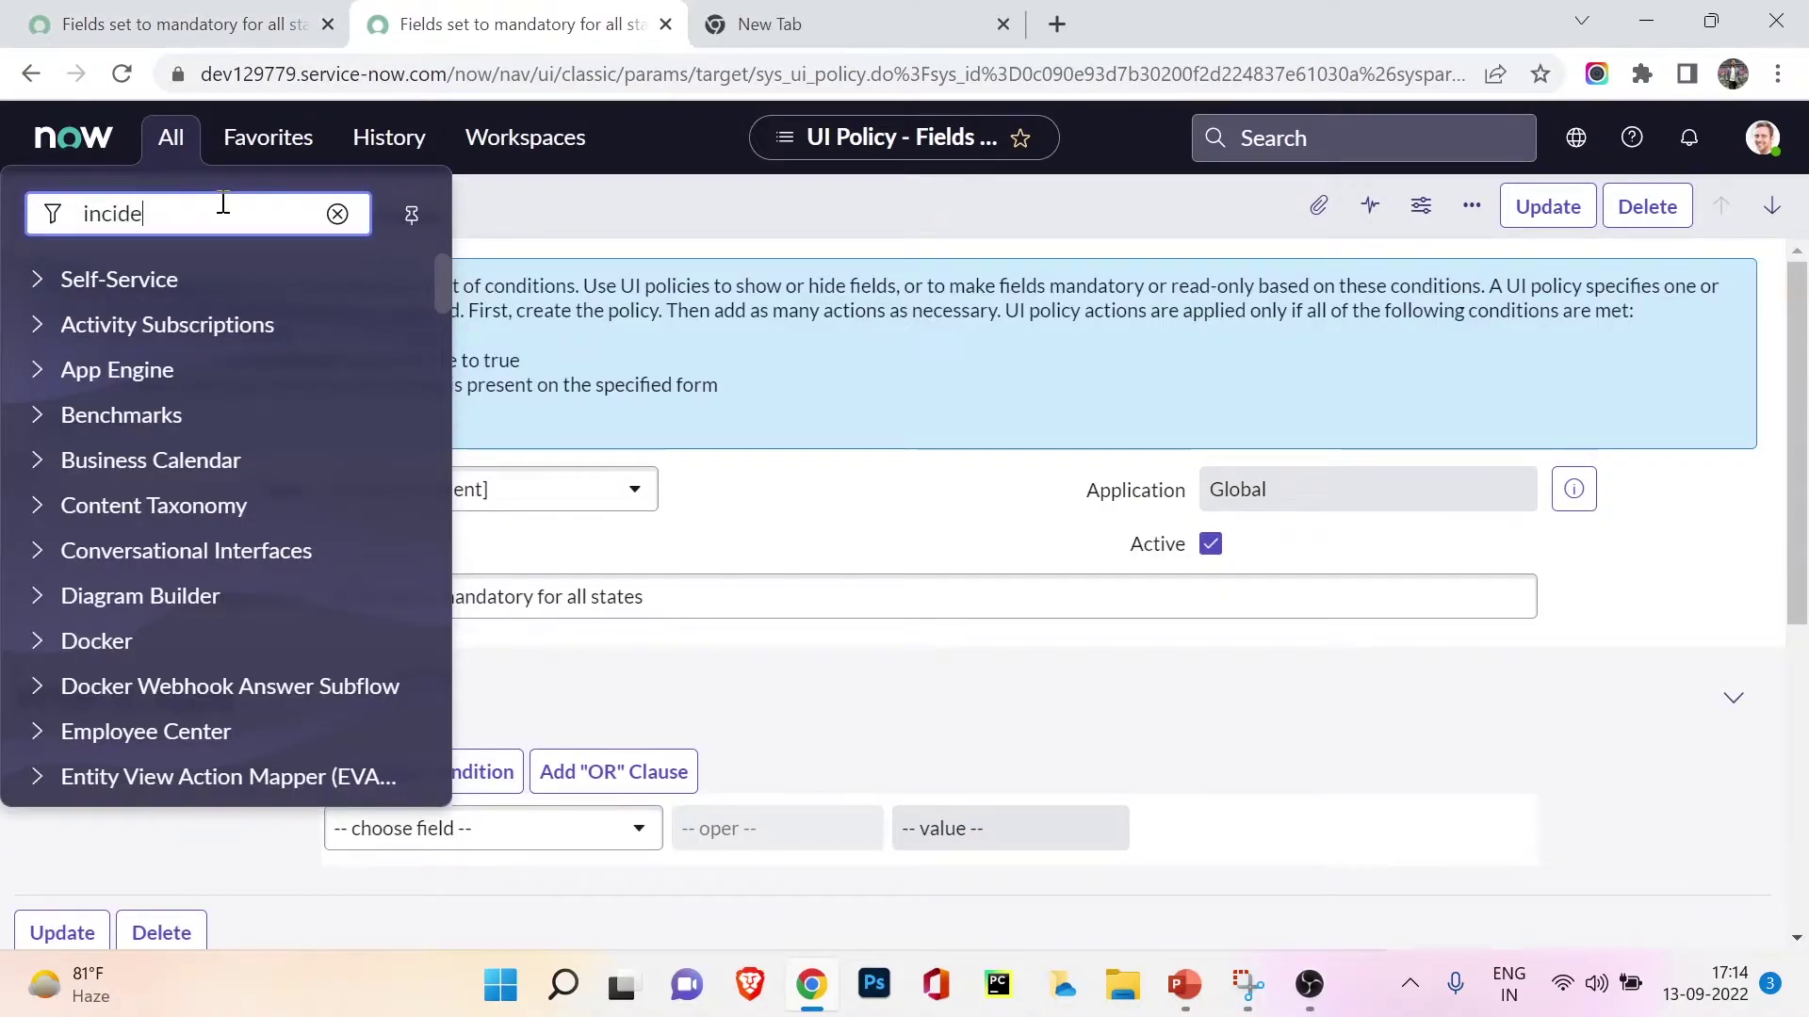
type("nt.fo")
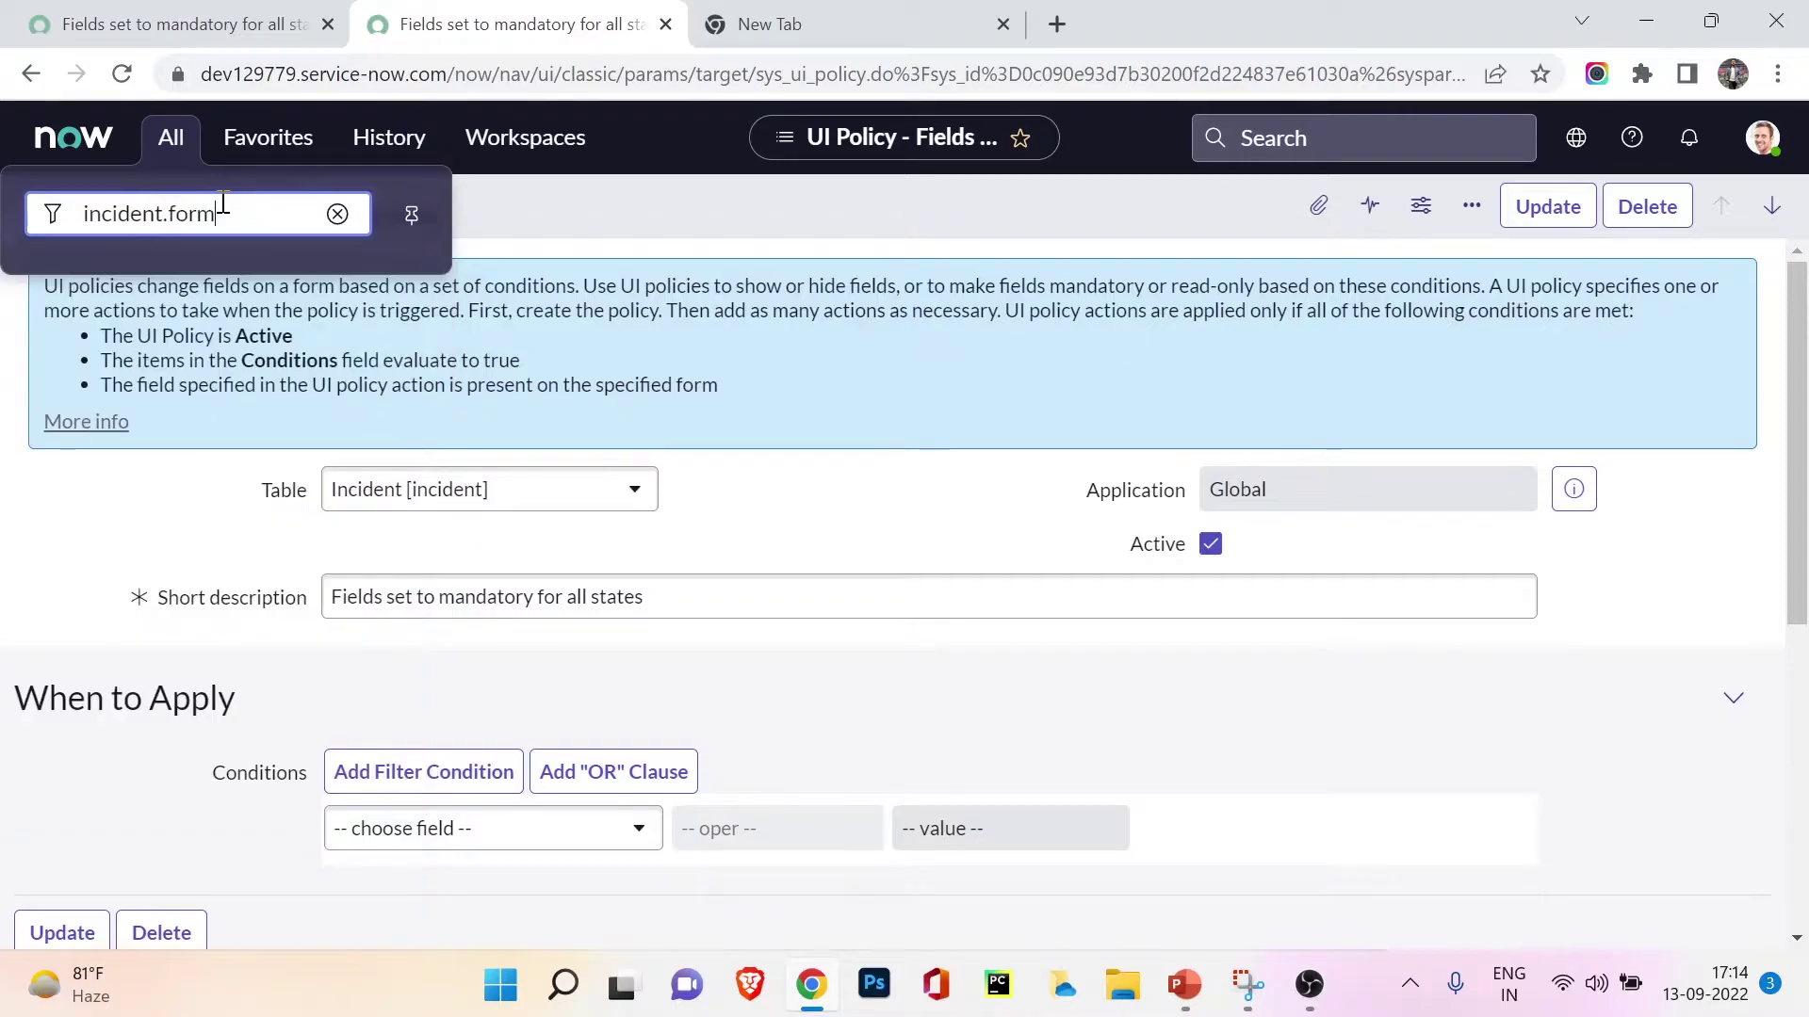
type("rm")
key("Return")
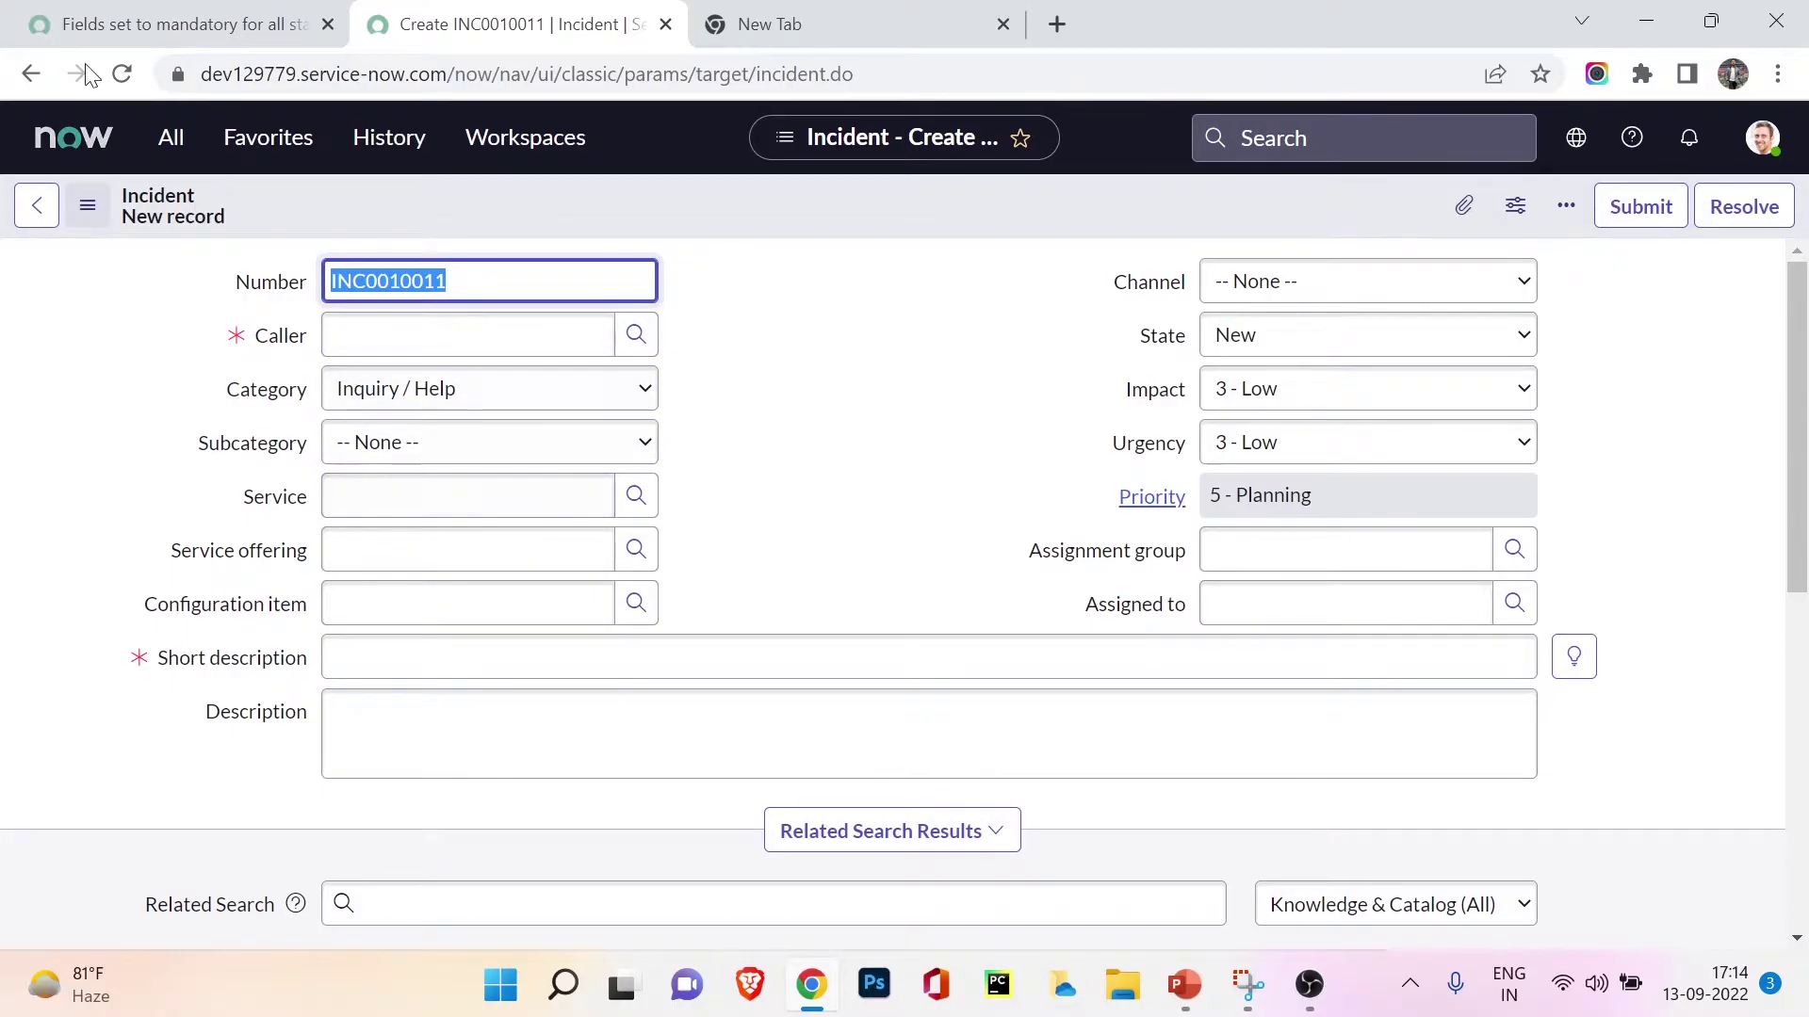
left_click(165, 24)
scroll(231, 603, "down", 6)
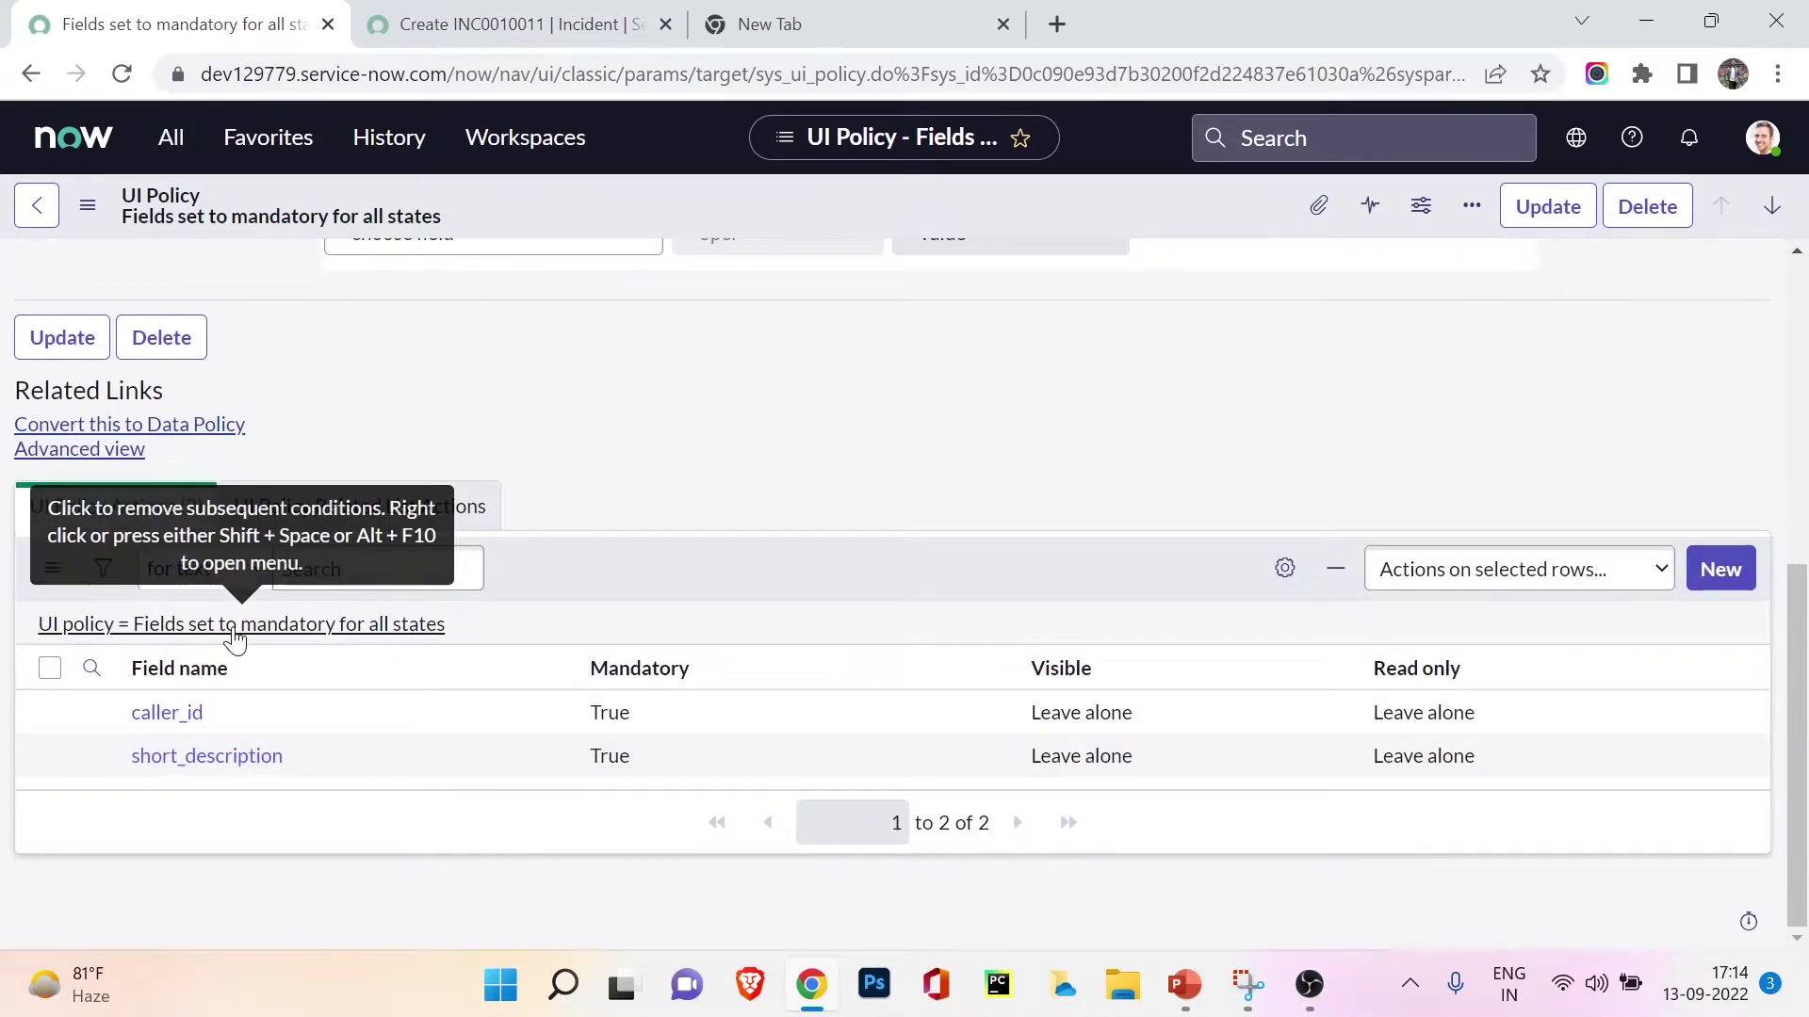
scroll(373, 320, "up", 6)
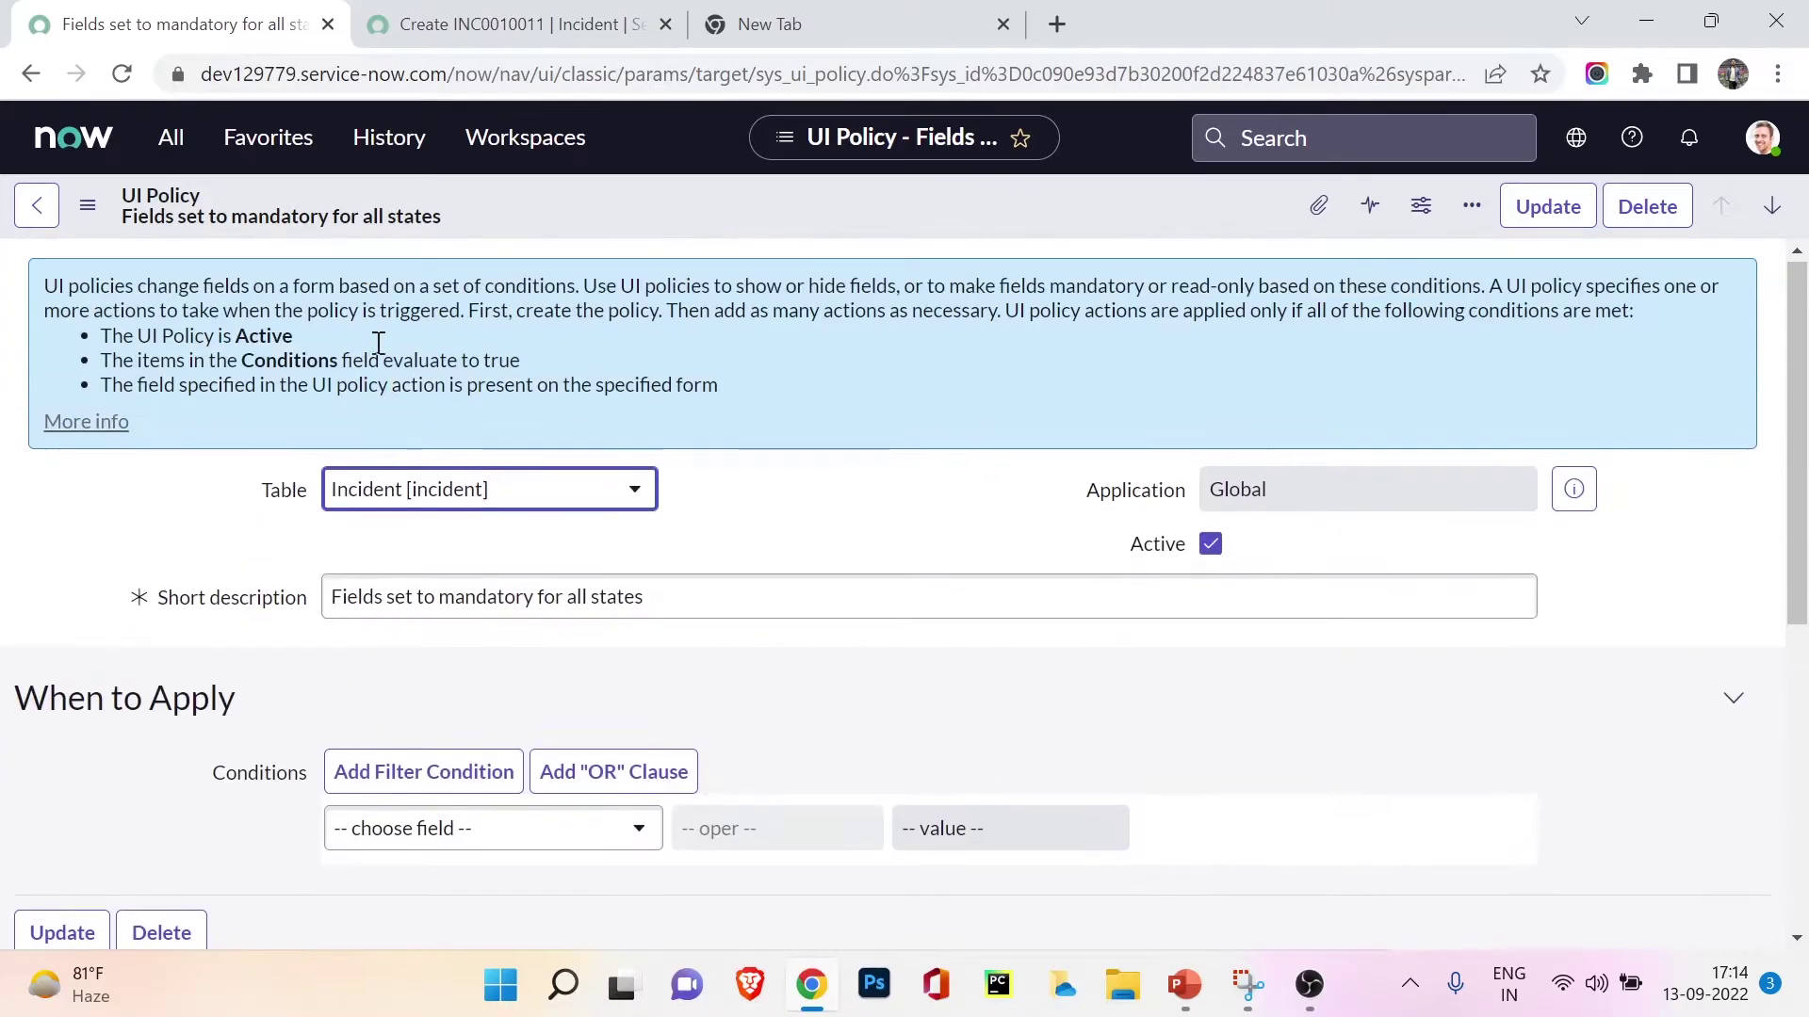
scroll(141, 556, "down", 6)
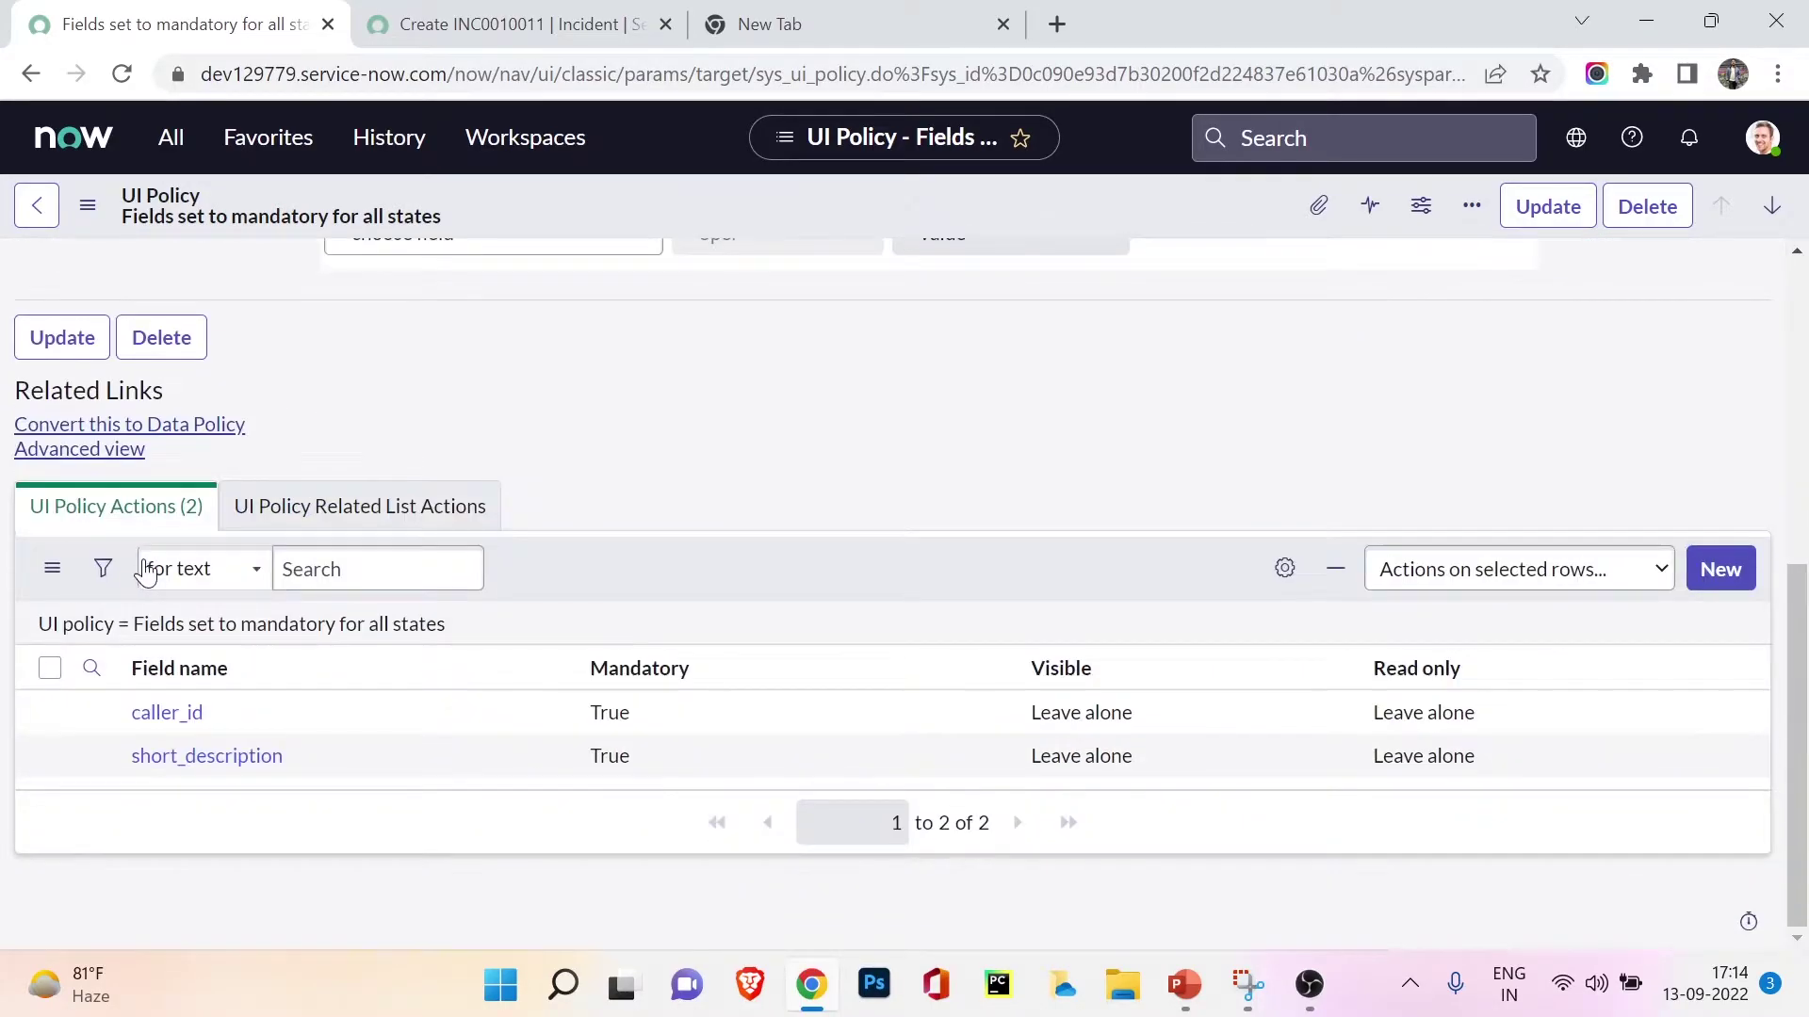
Start a new policy action and check the Assignment group field on the test incident
left_click(1719, 569)
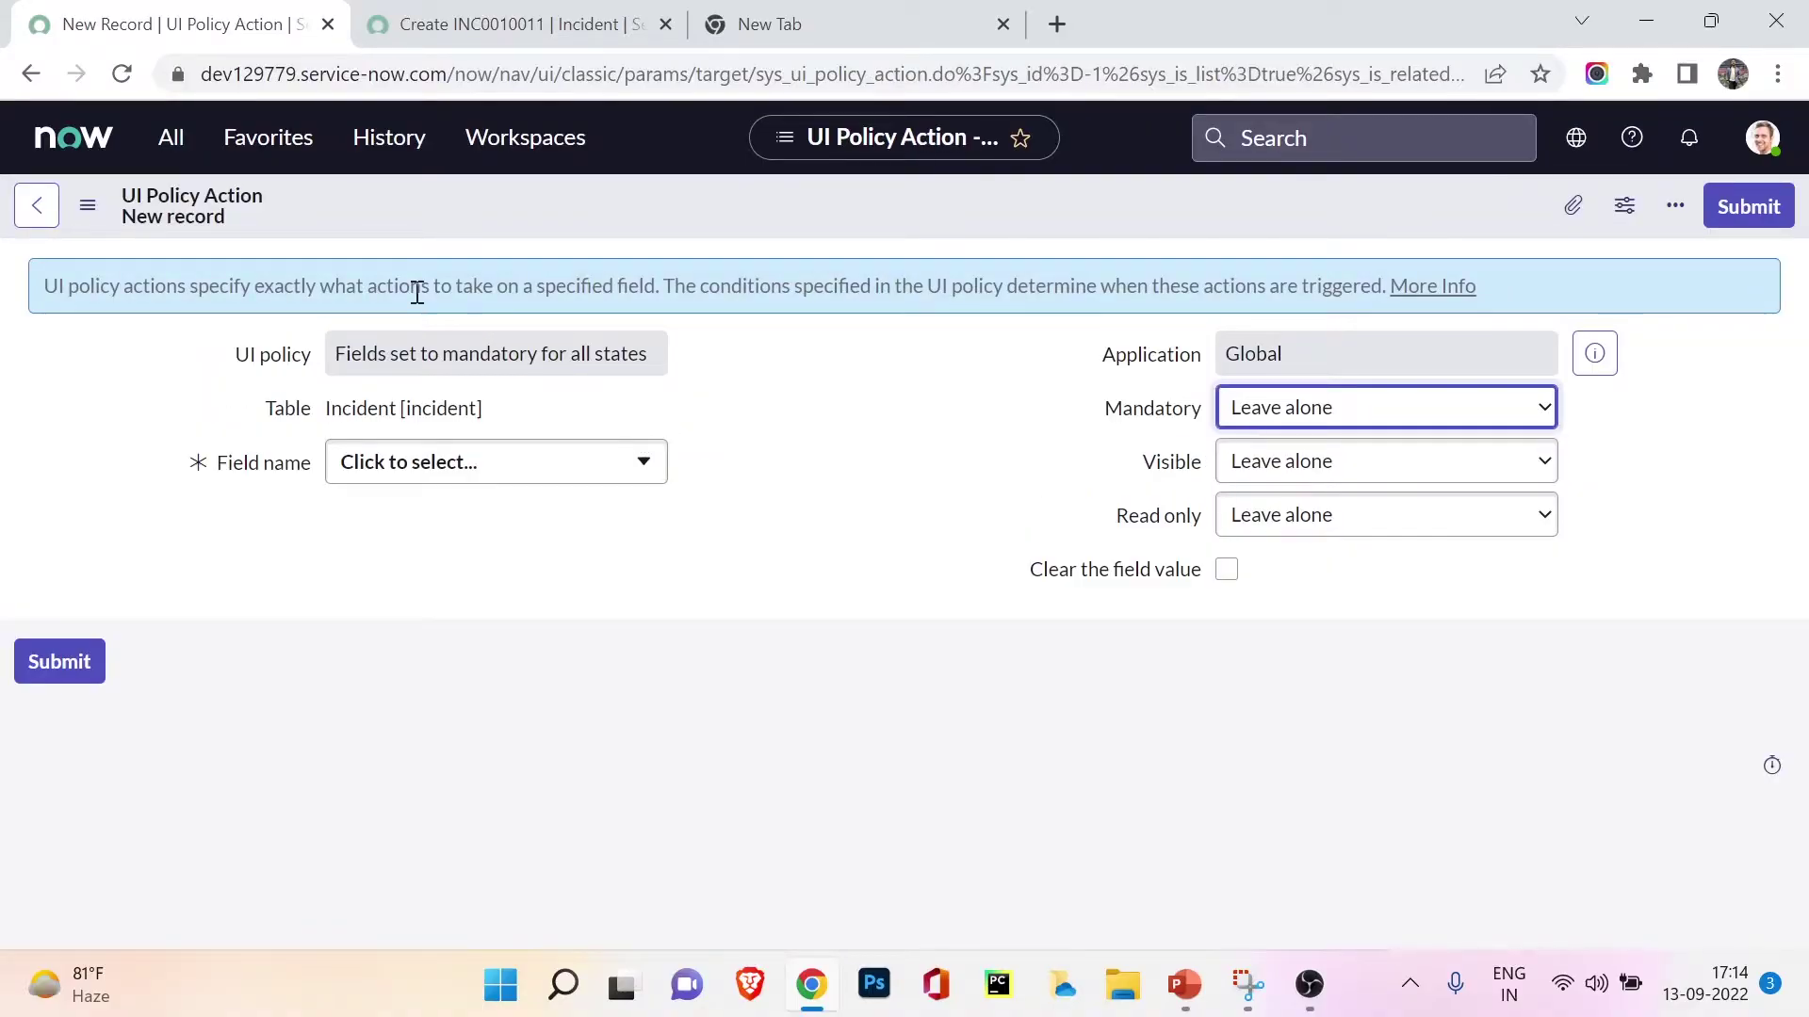
left_click(432, 476)
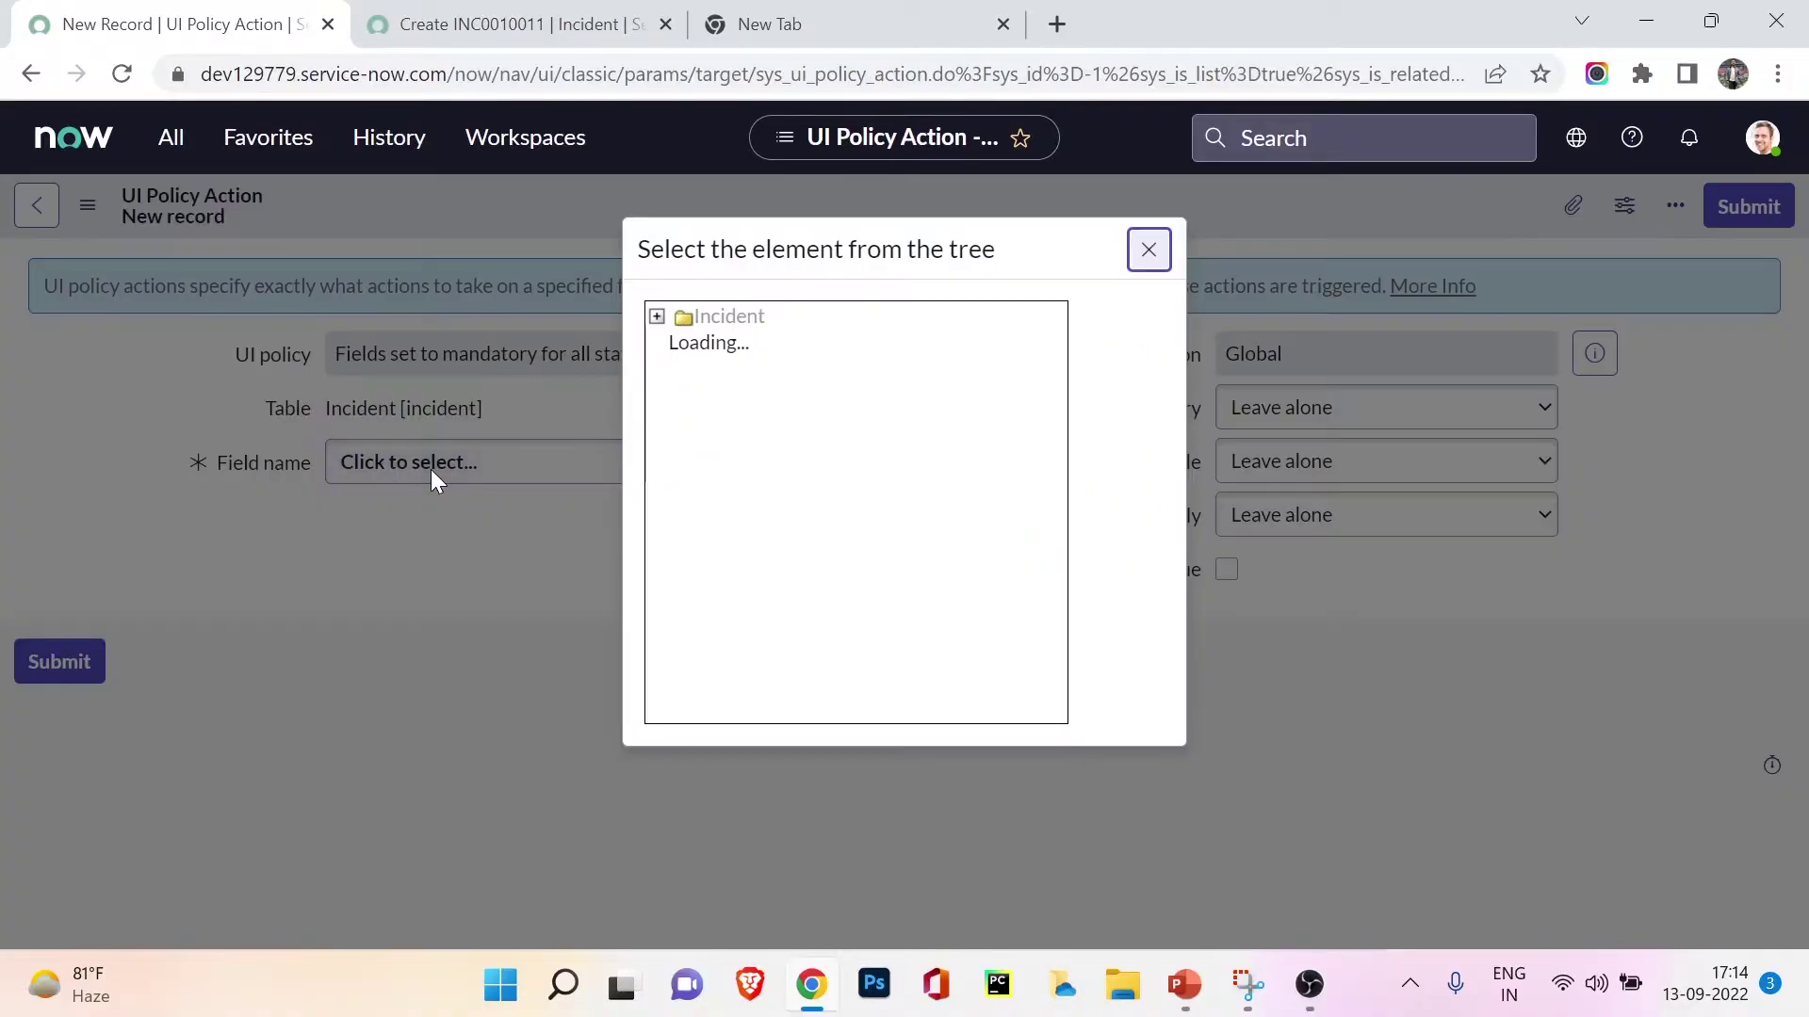
left_click(480, 20)
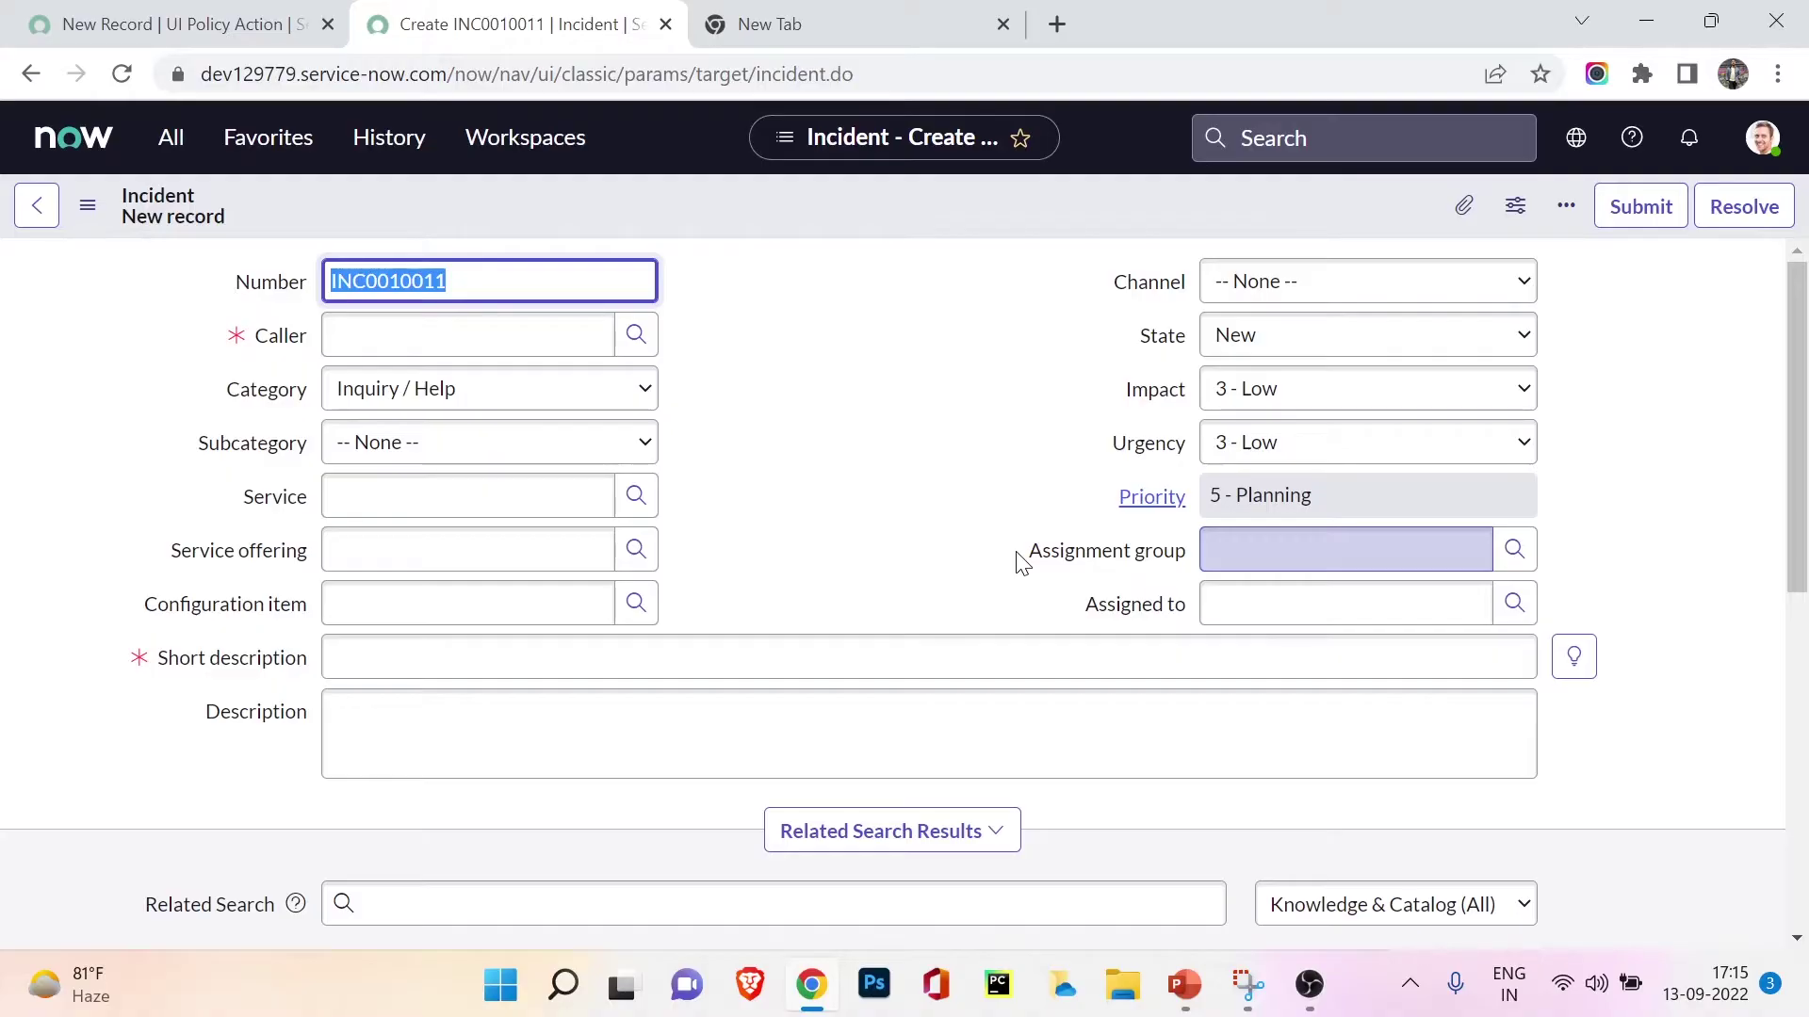
left_click(1257, 558)
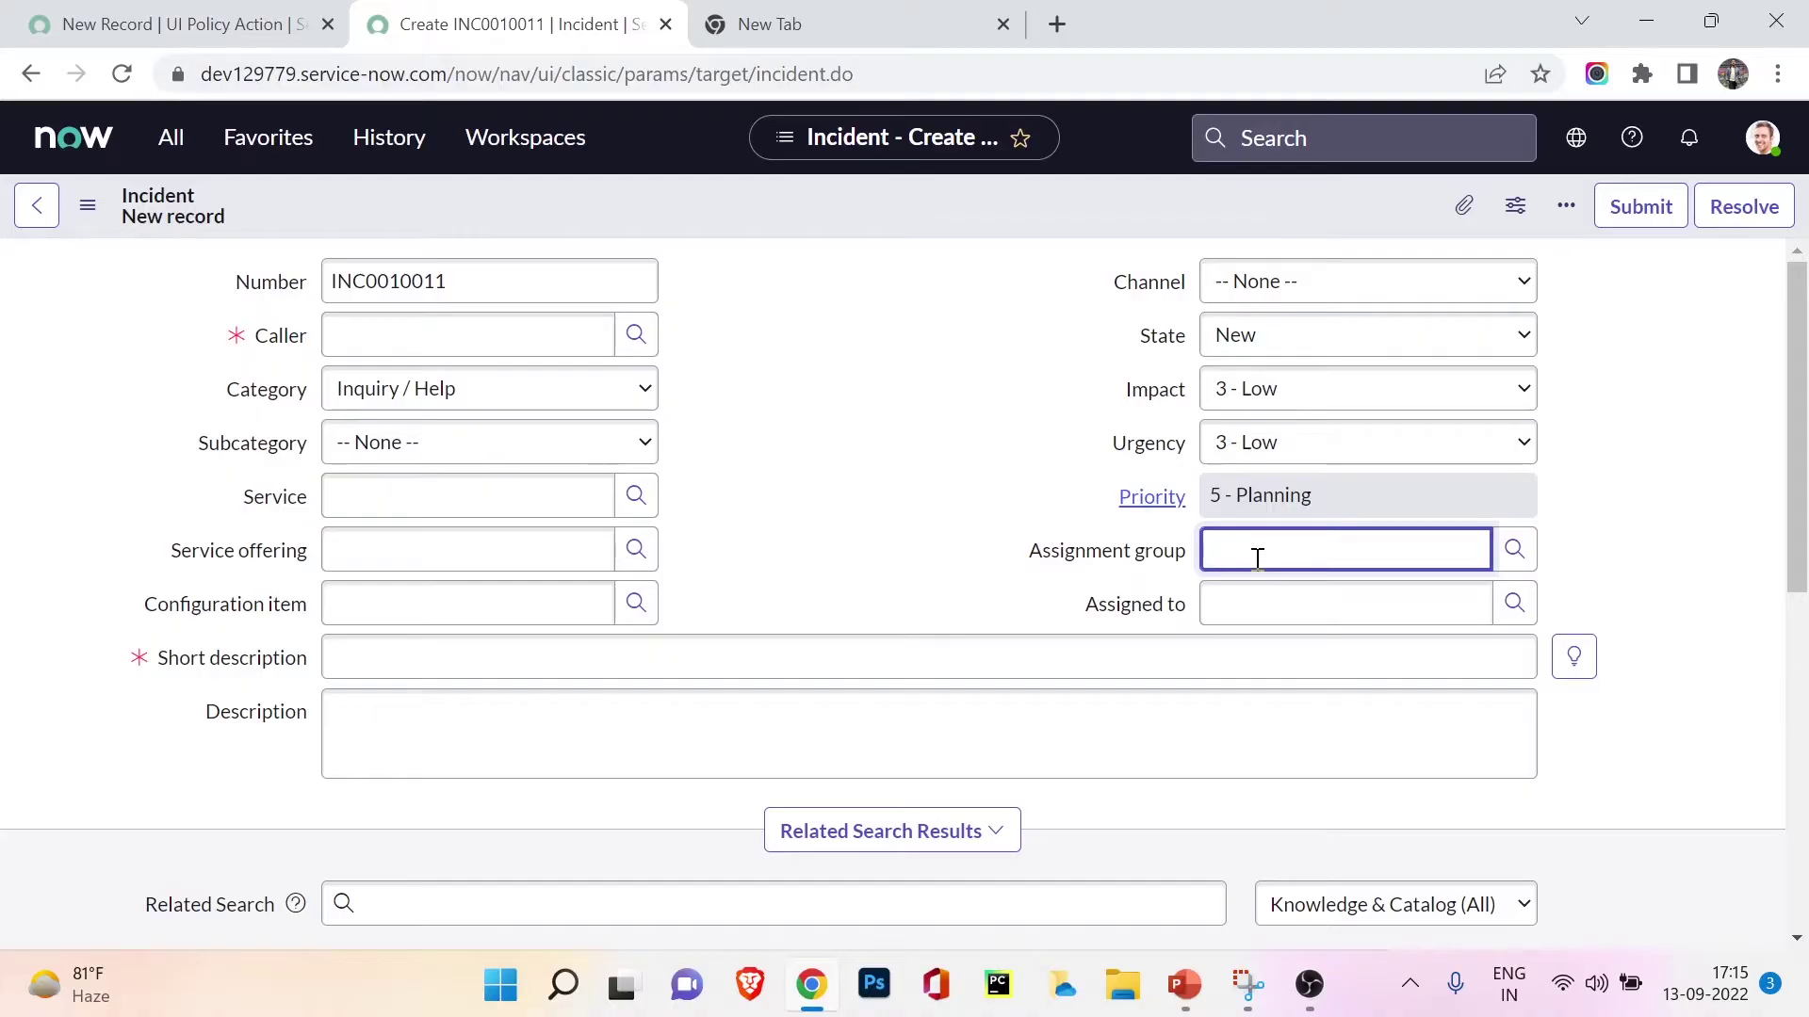
left_click(1257, 558)
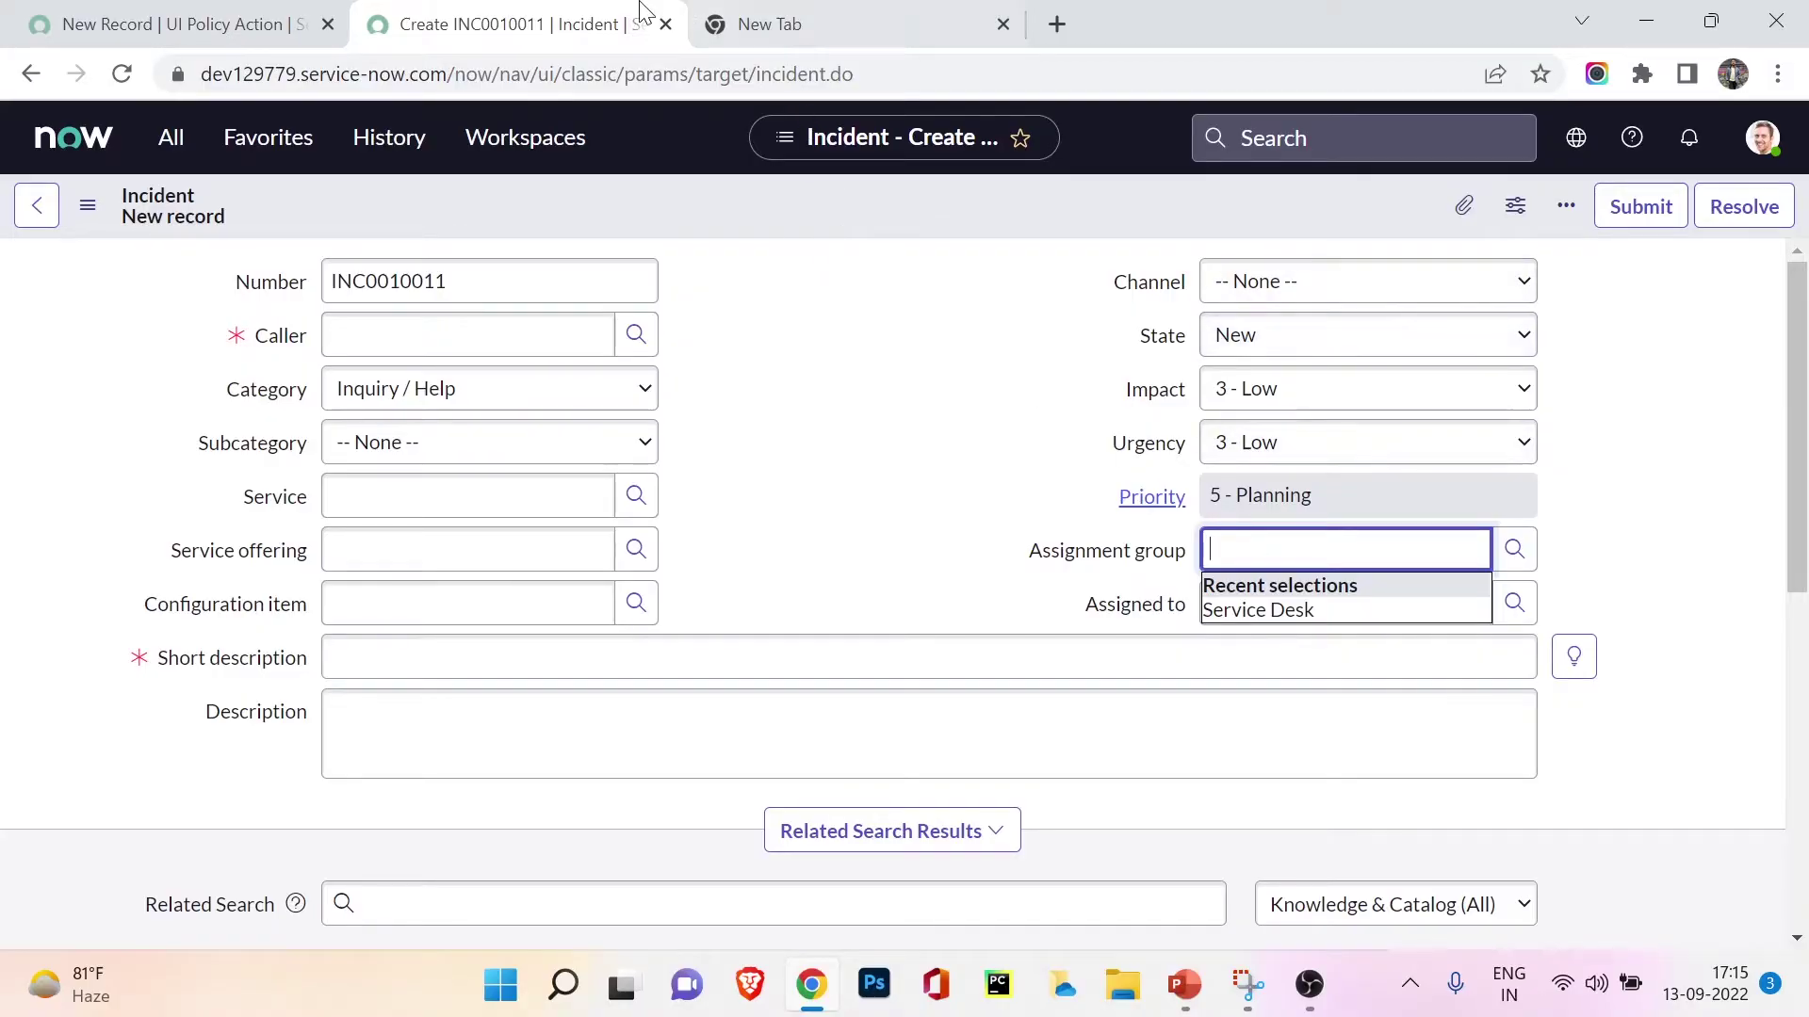
left_click(311, 25)
scroll(725, 490, "down", 3)
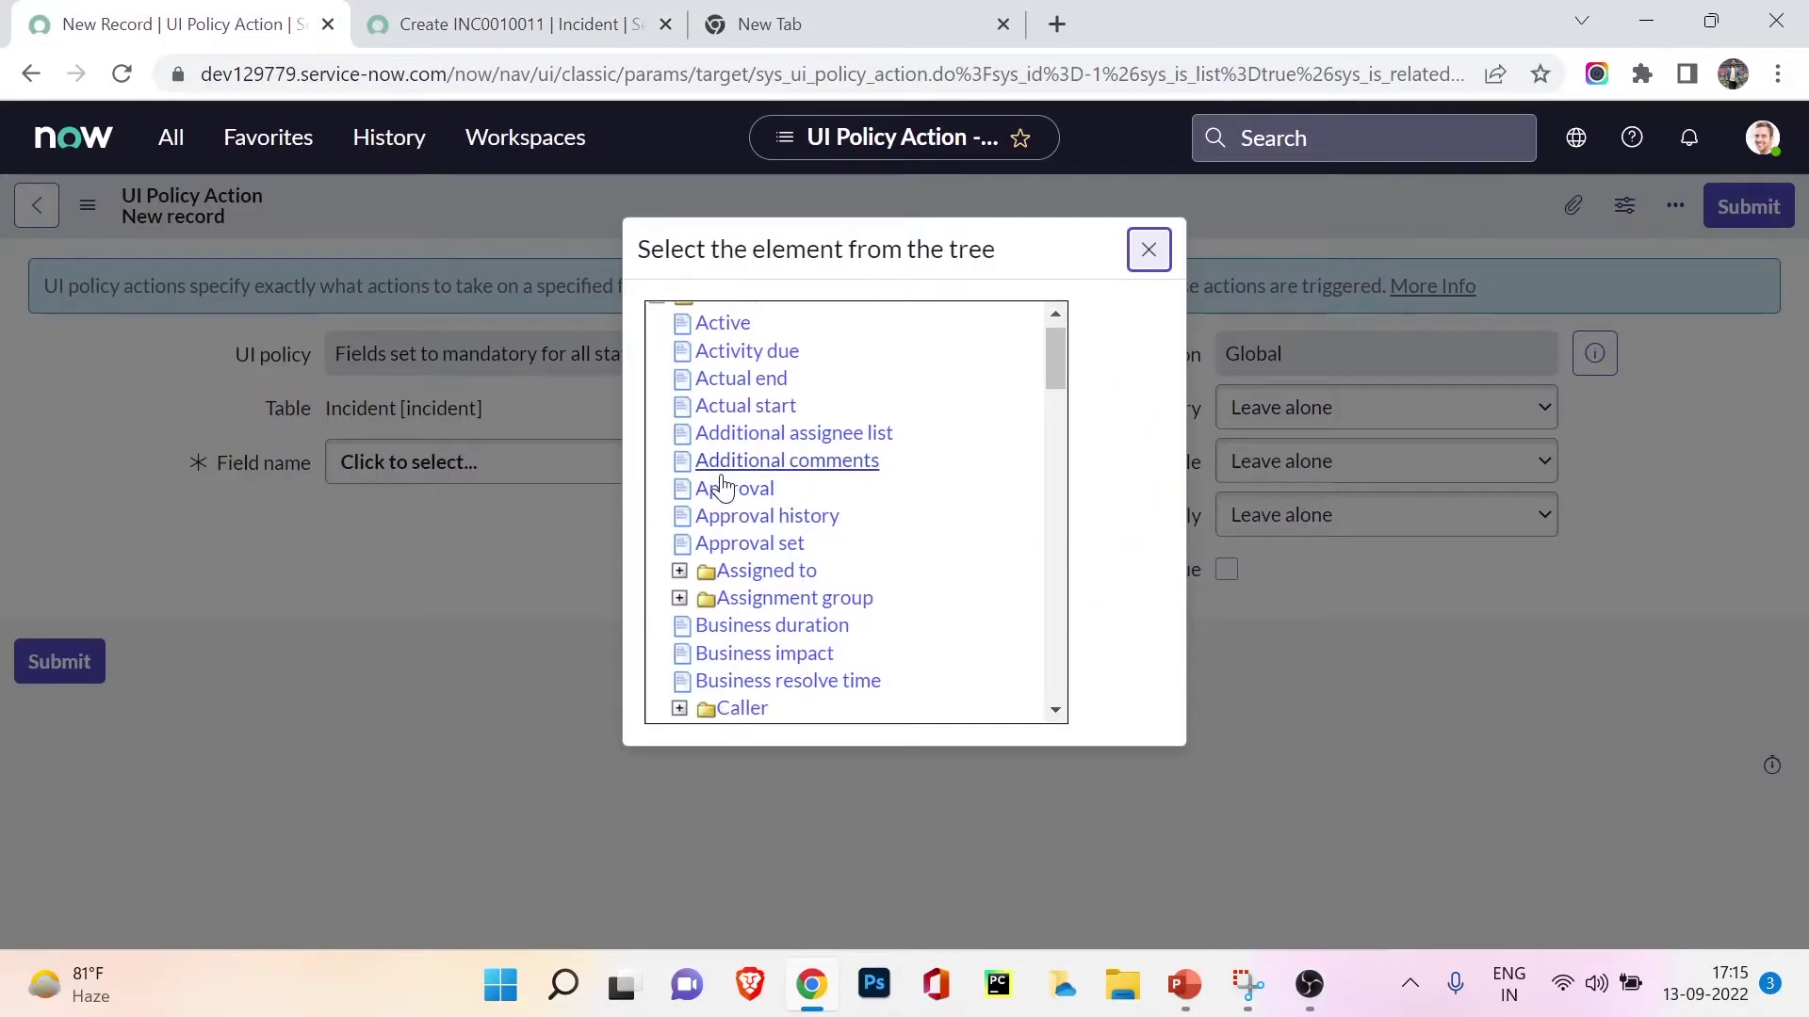
scroll(744, 487, "up", 3)
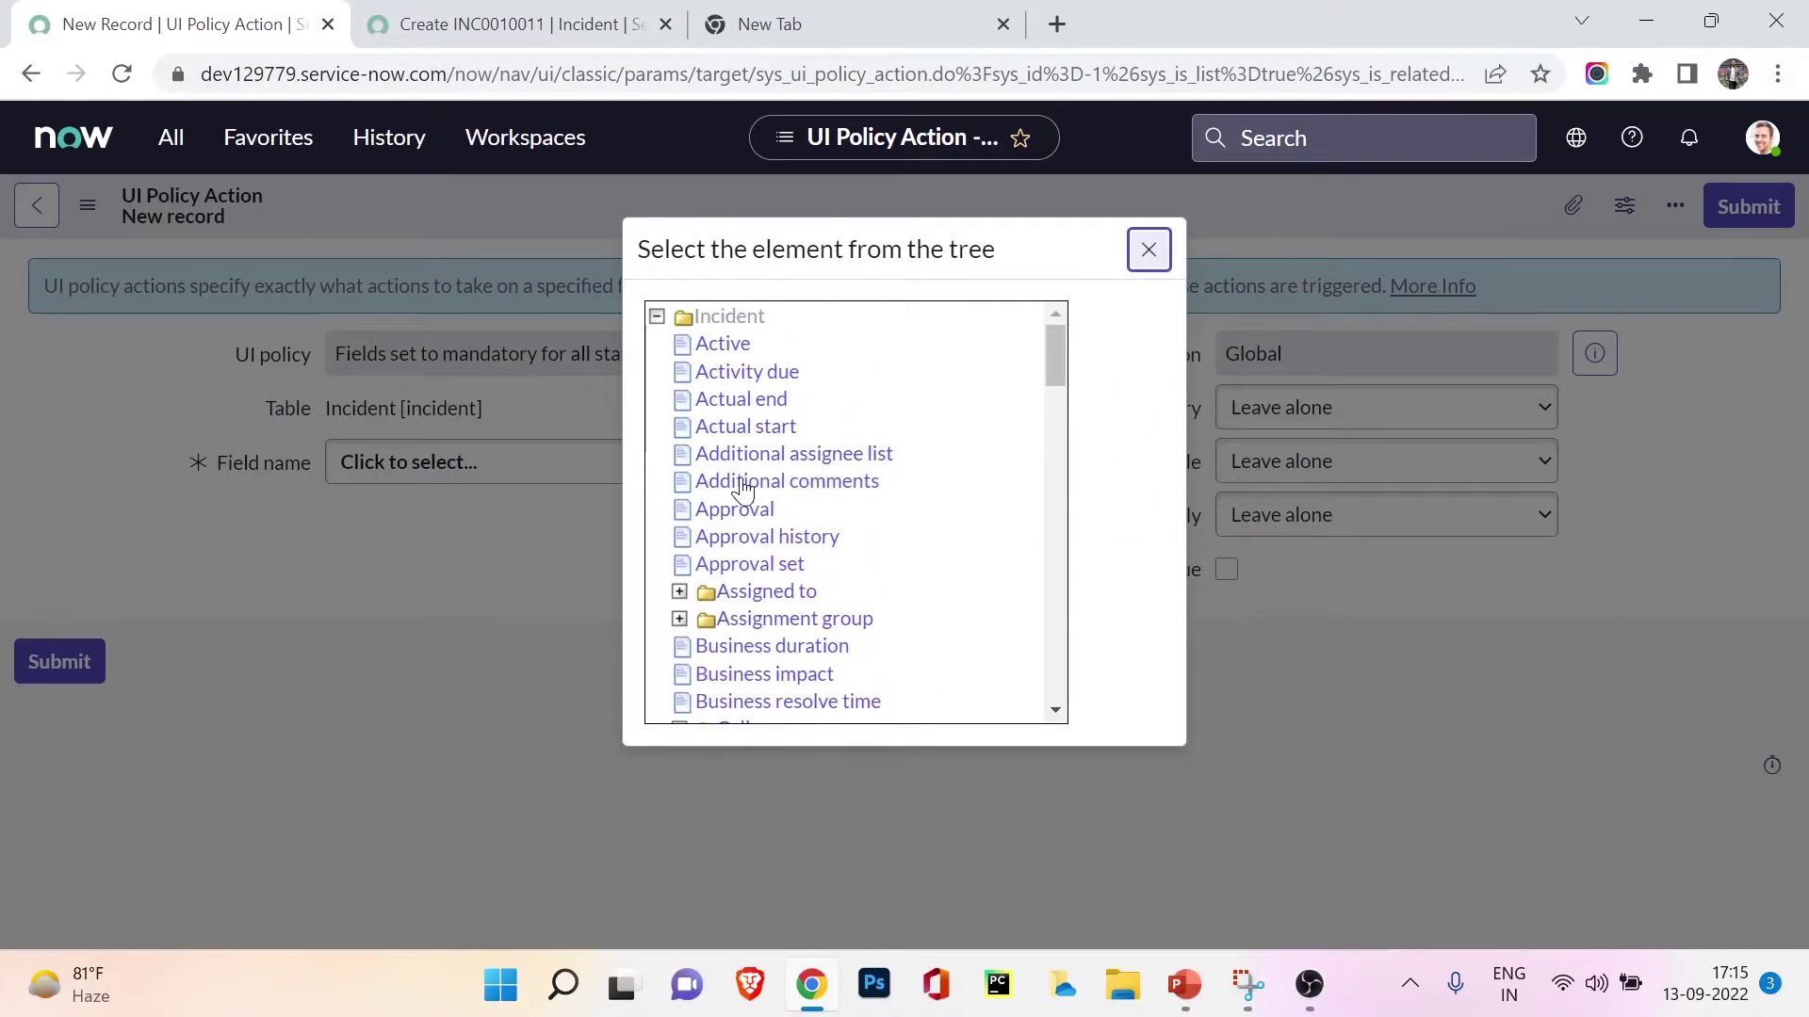
Set the action's field to Assignment group with Mandatory True and submit it
left_click(806, 622)
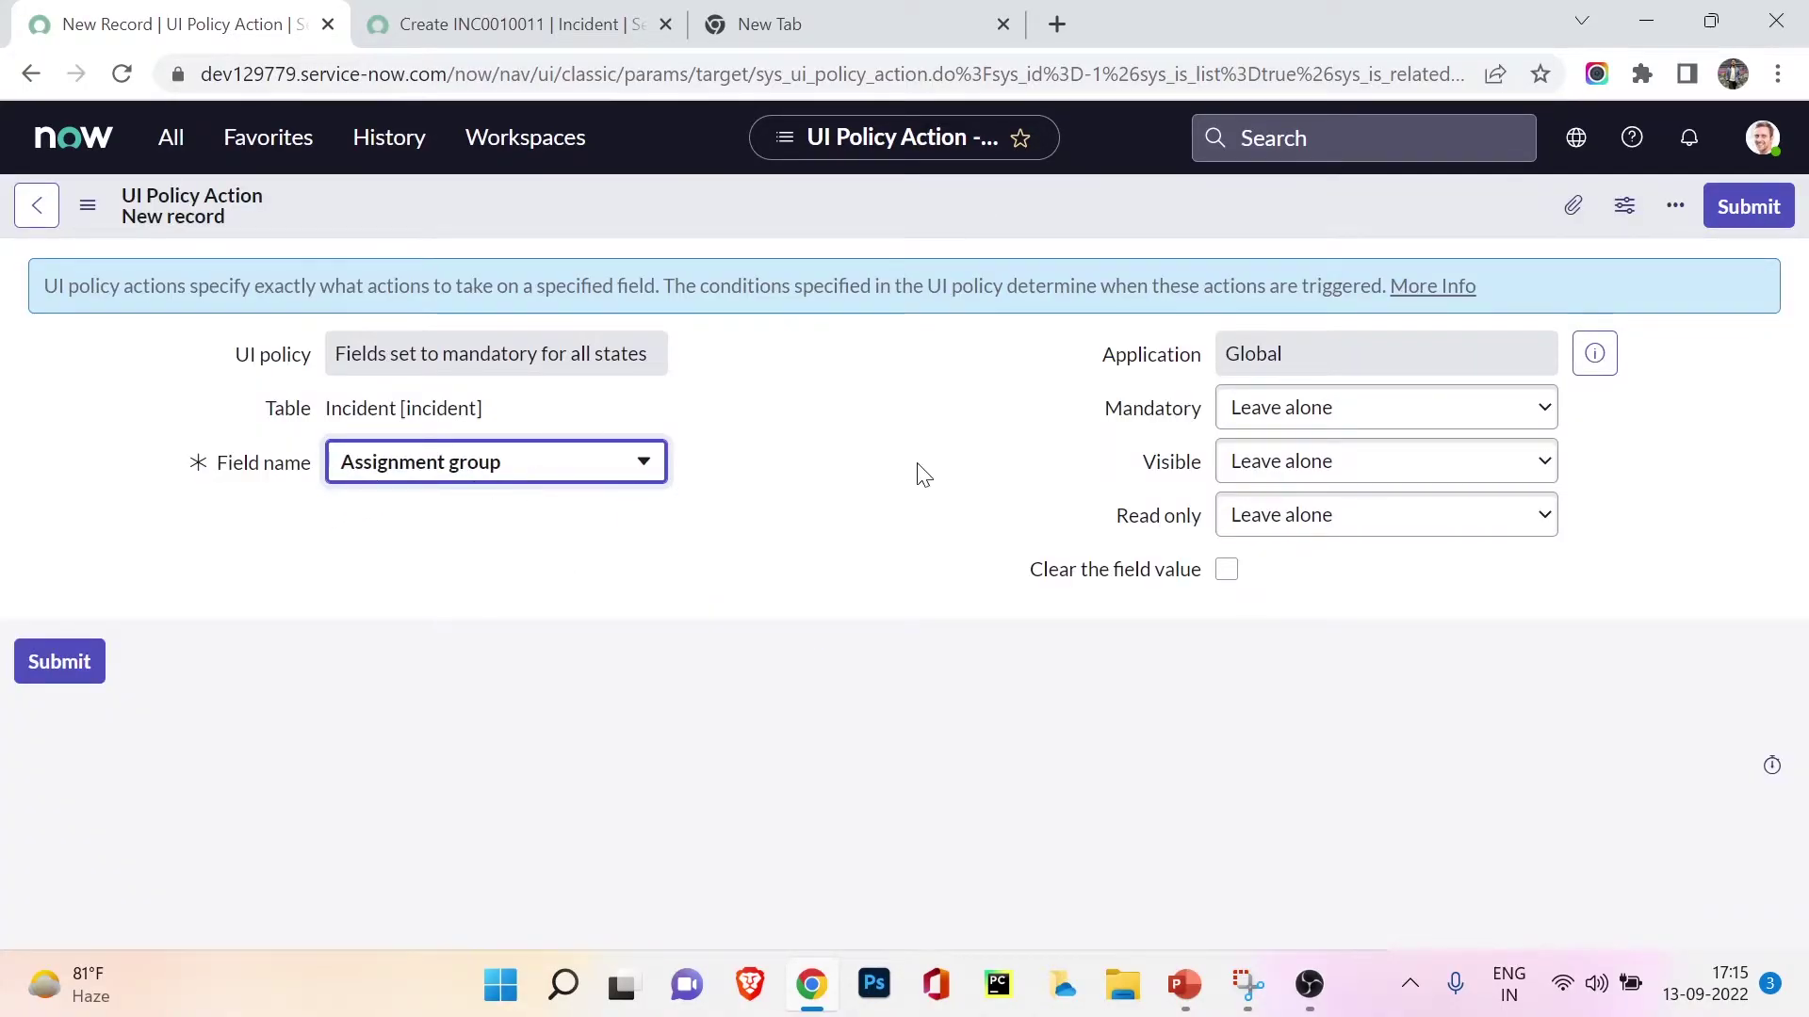
left_click(1261, 418)
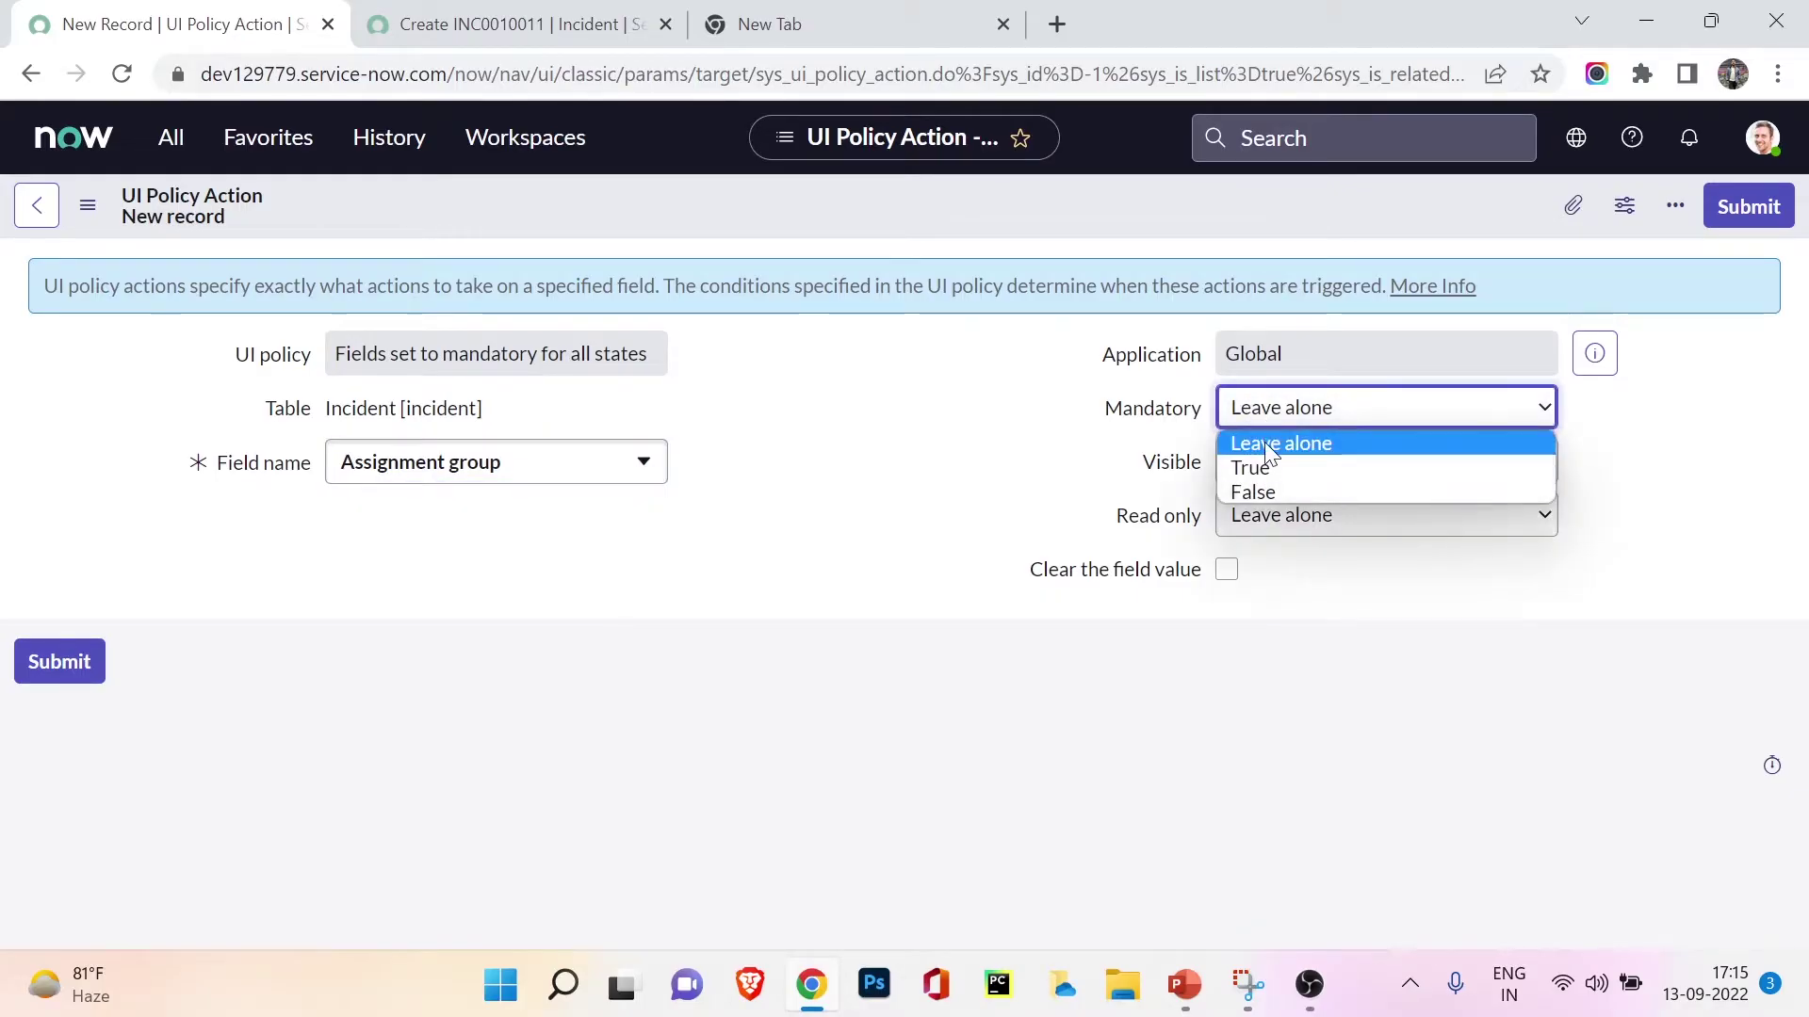
left_click(1262, 466)
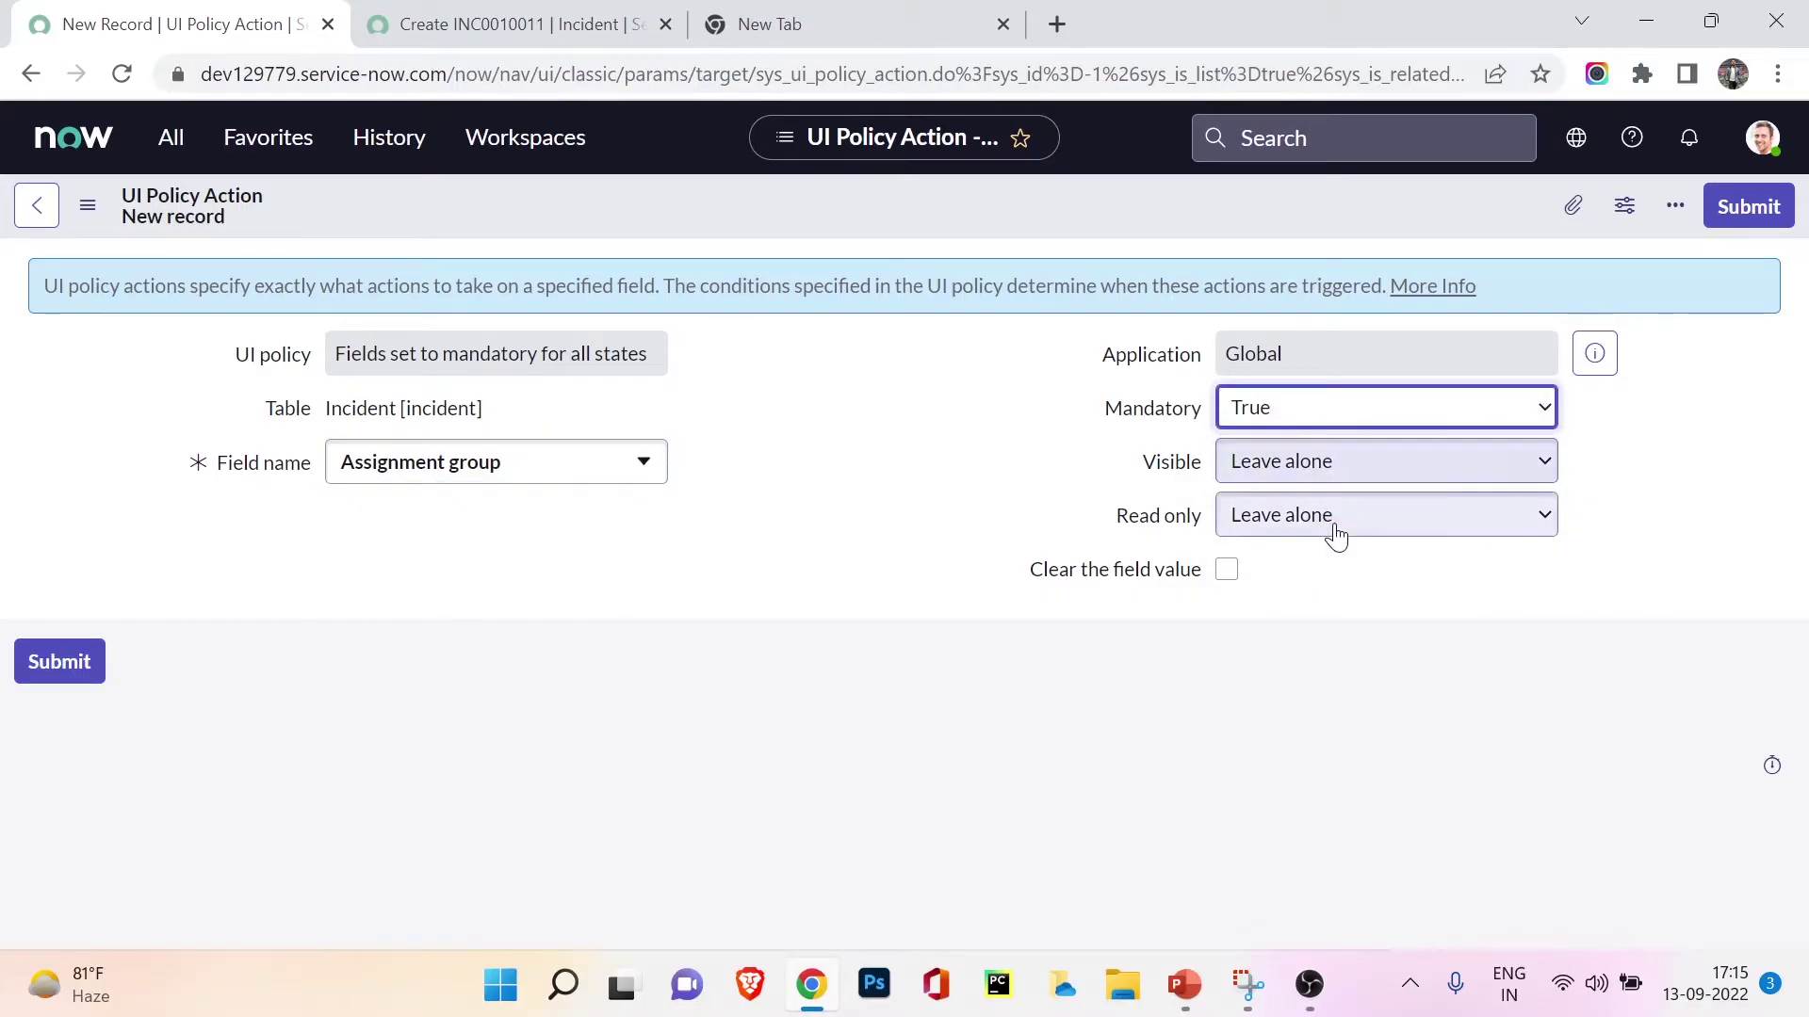
left_click(43, 675)
left_click(43, 664)
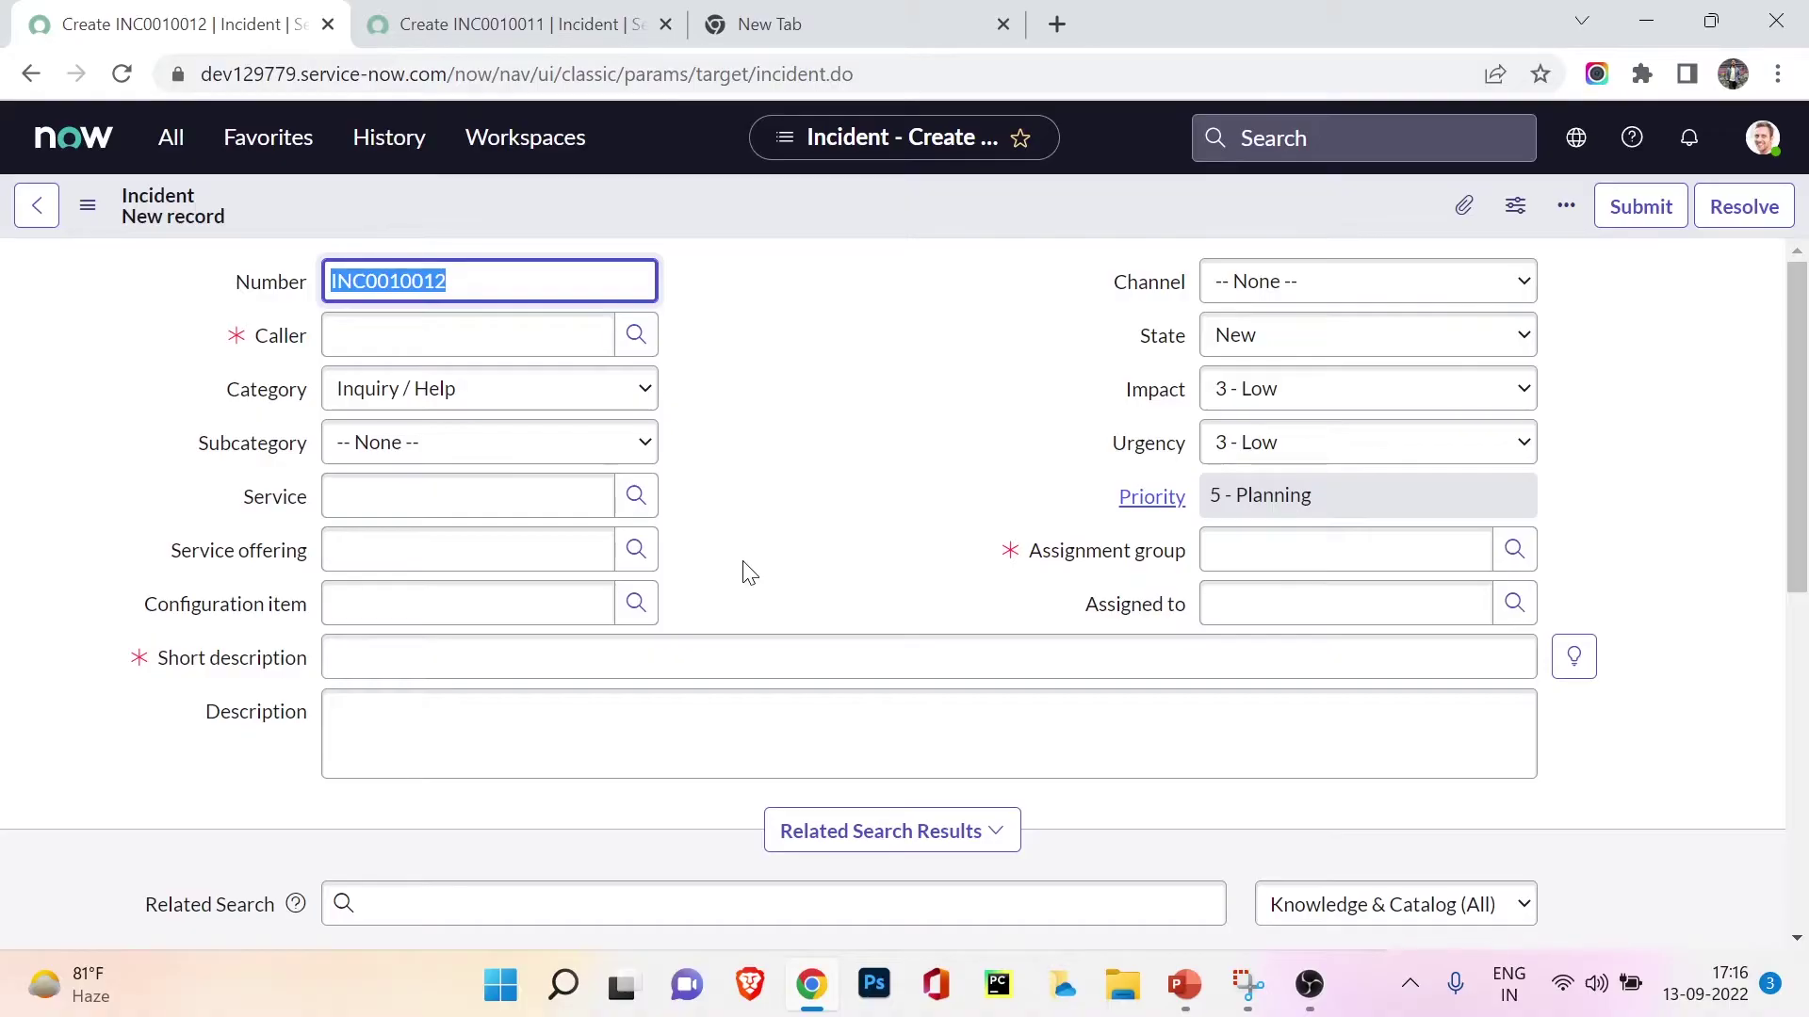
Set the test incident's Category to Database and check the Service field
left_click(341, 400)
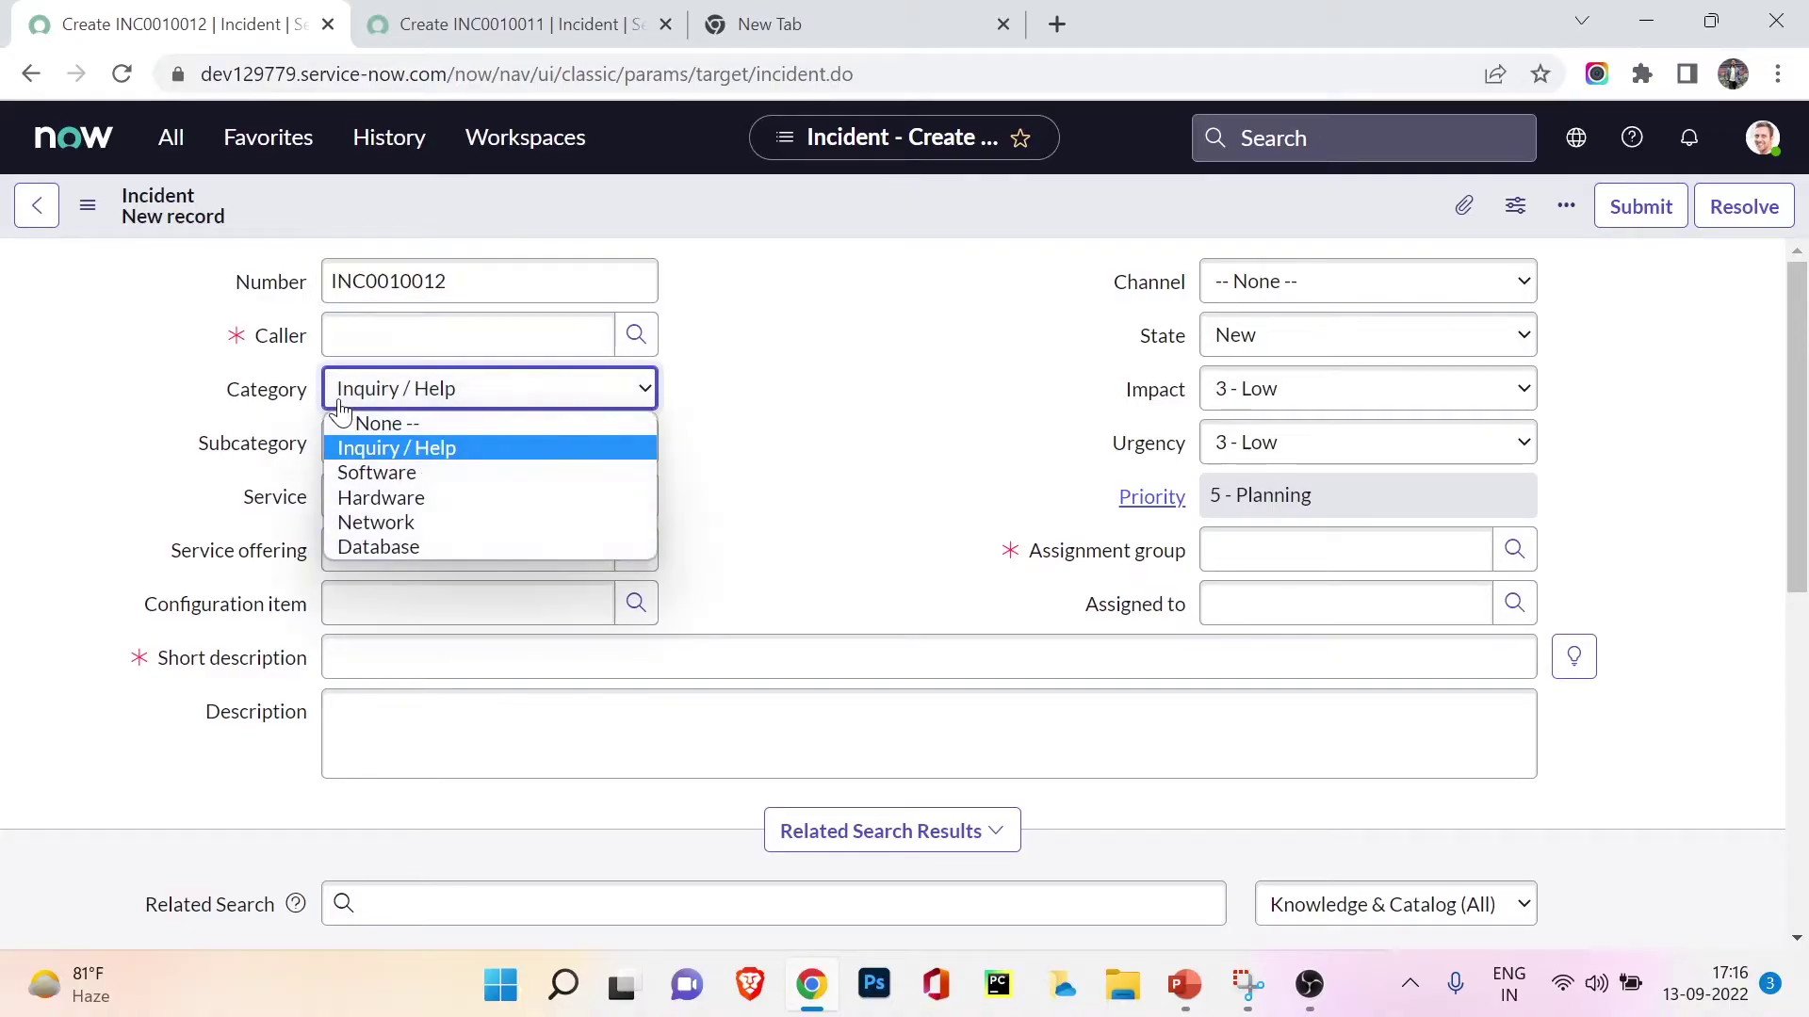
left_click(359, 537)
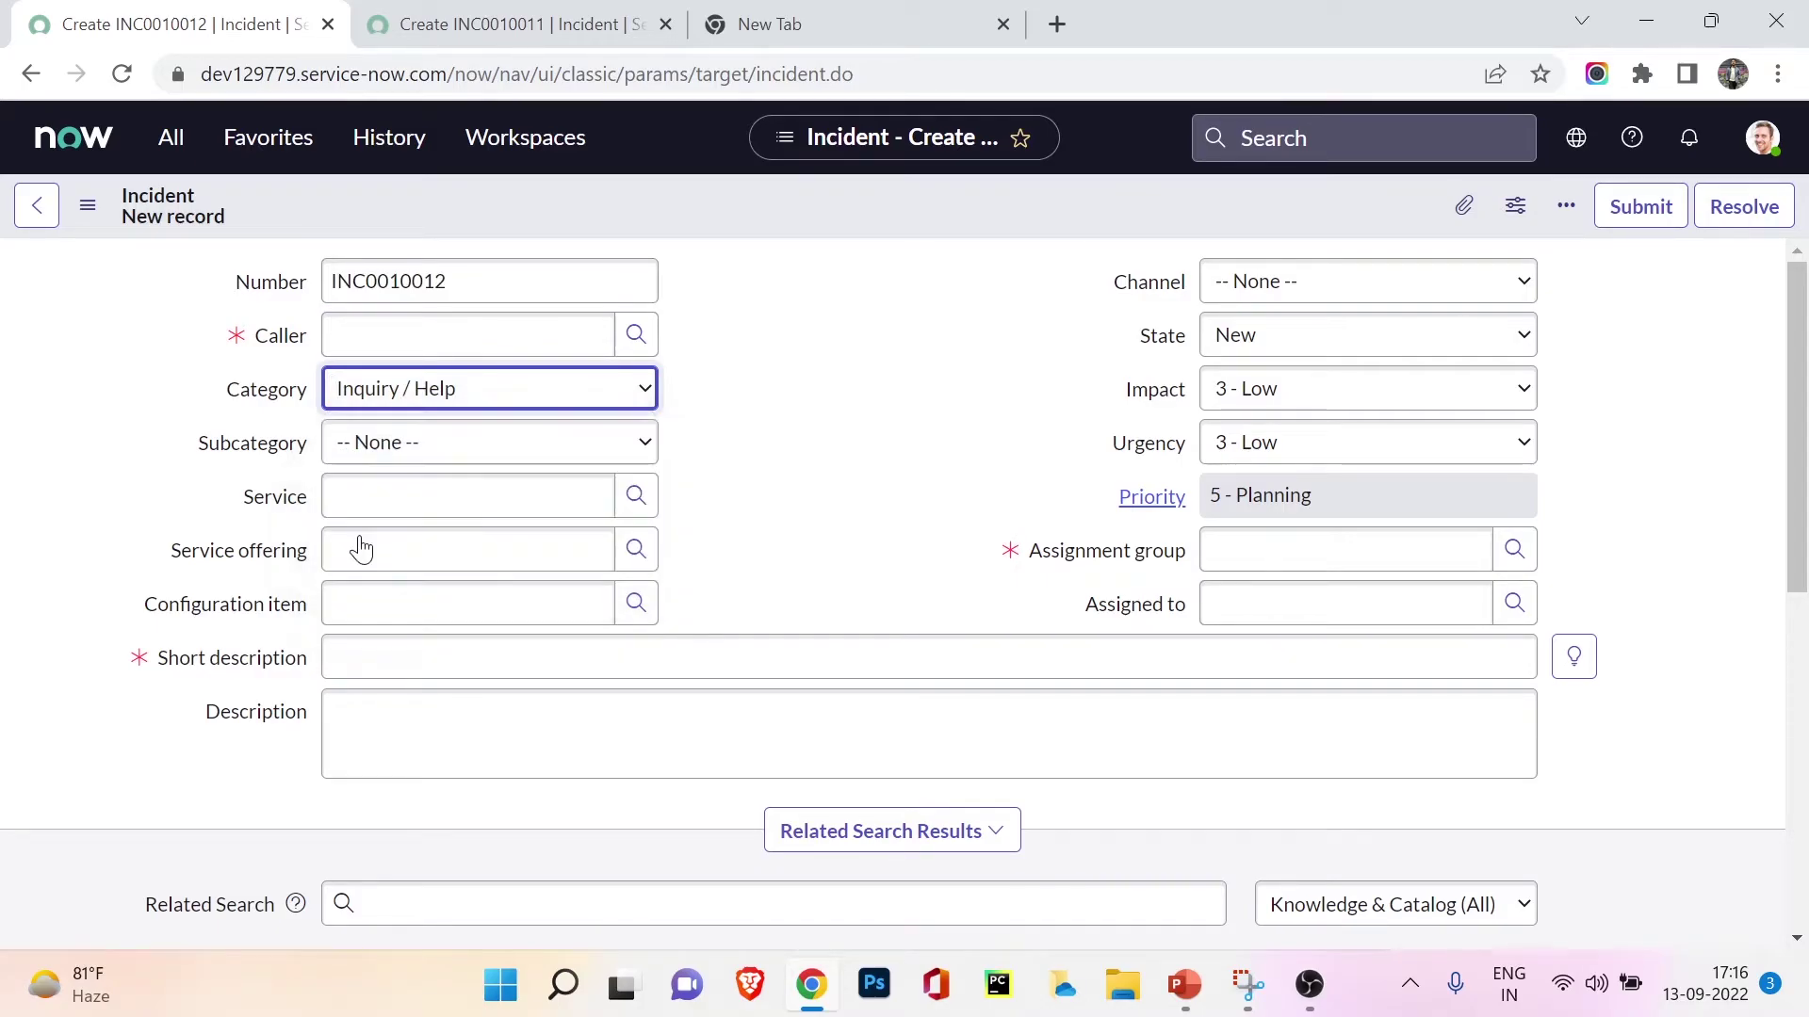
left_click(374, 508)
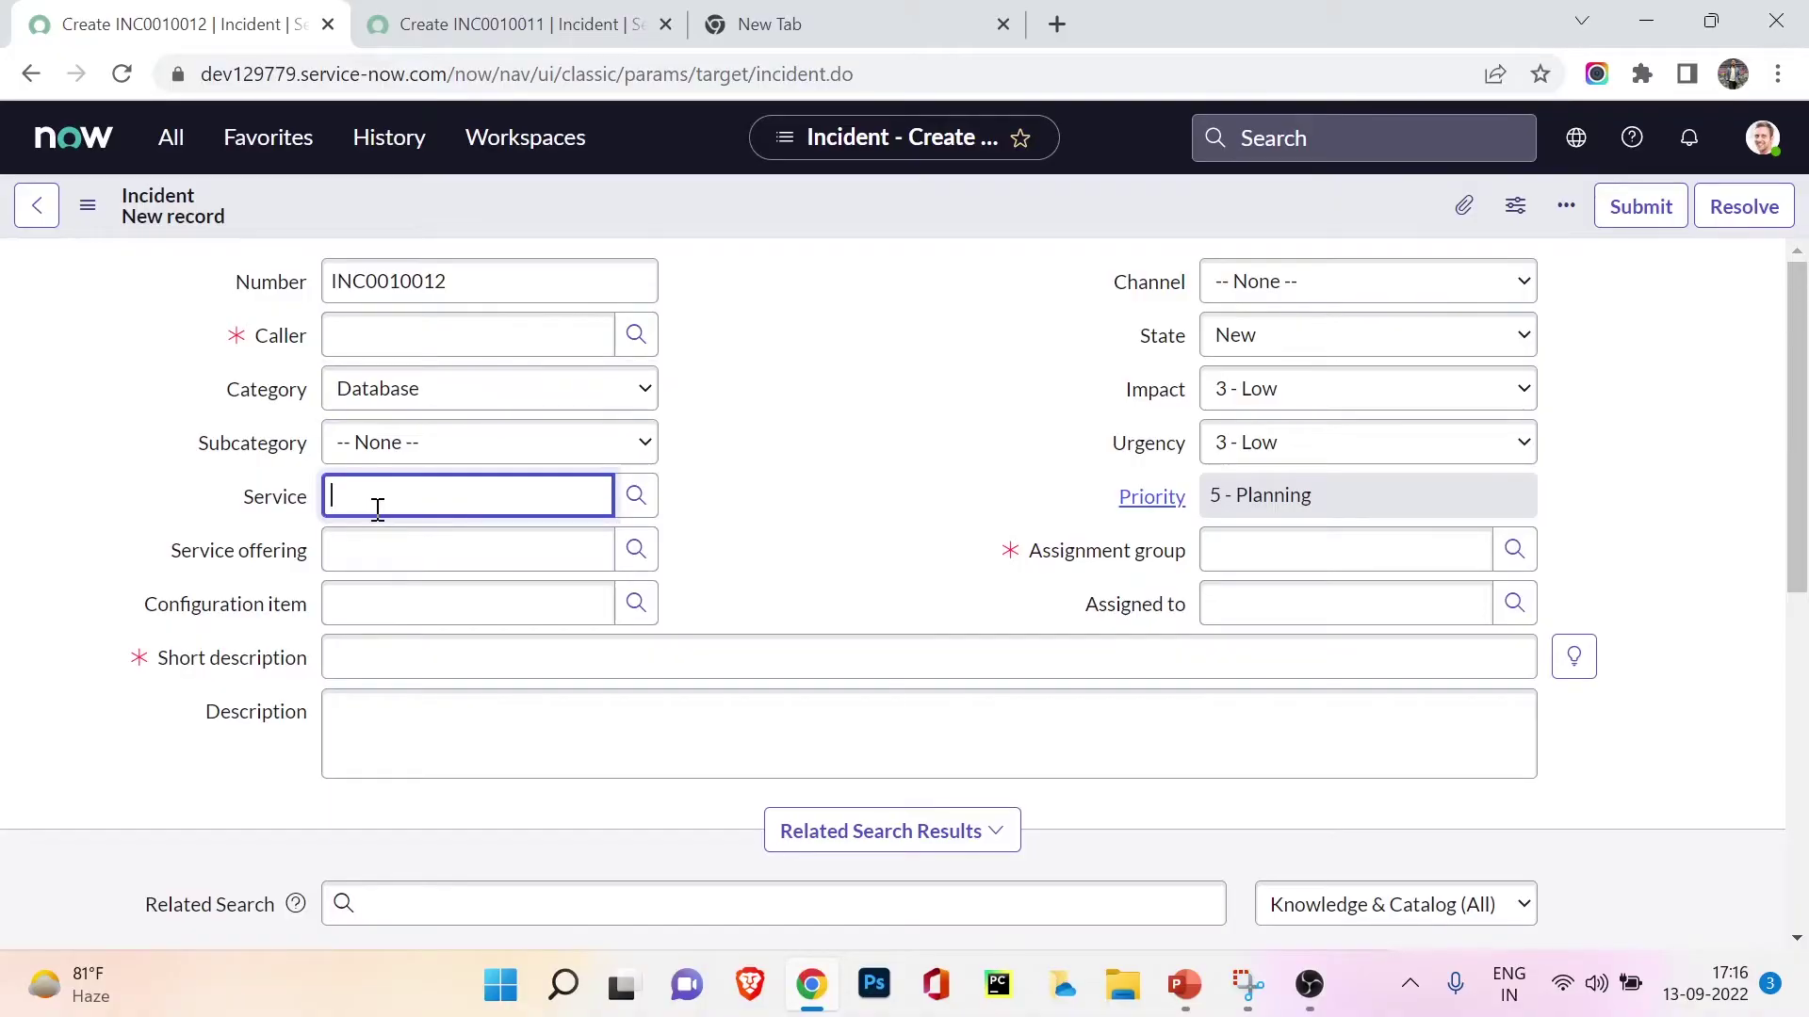
left_click(433, 392)
left_click(829, 411)
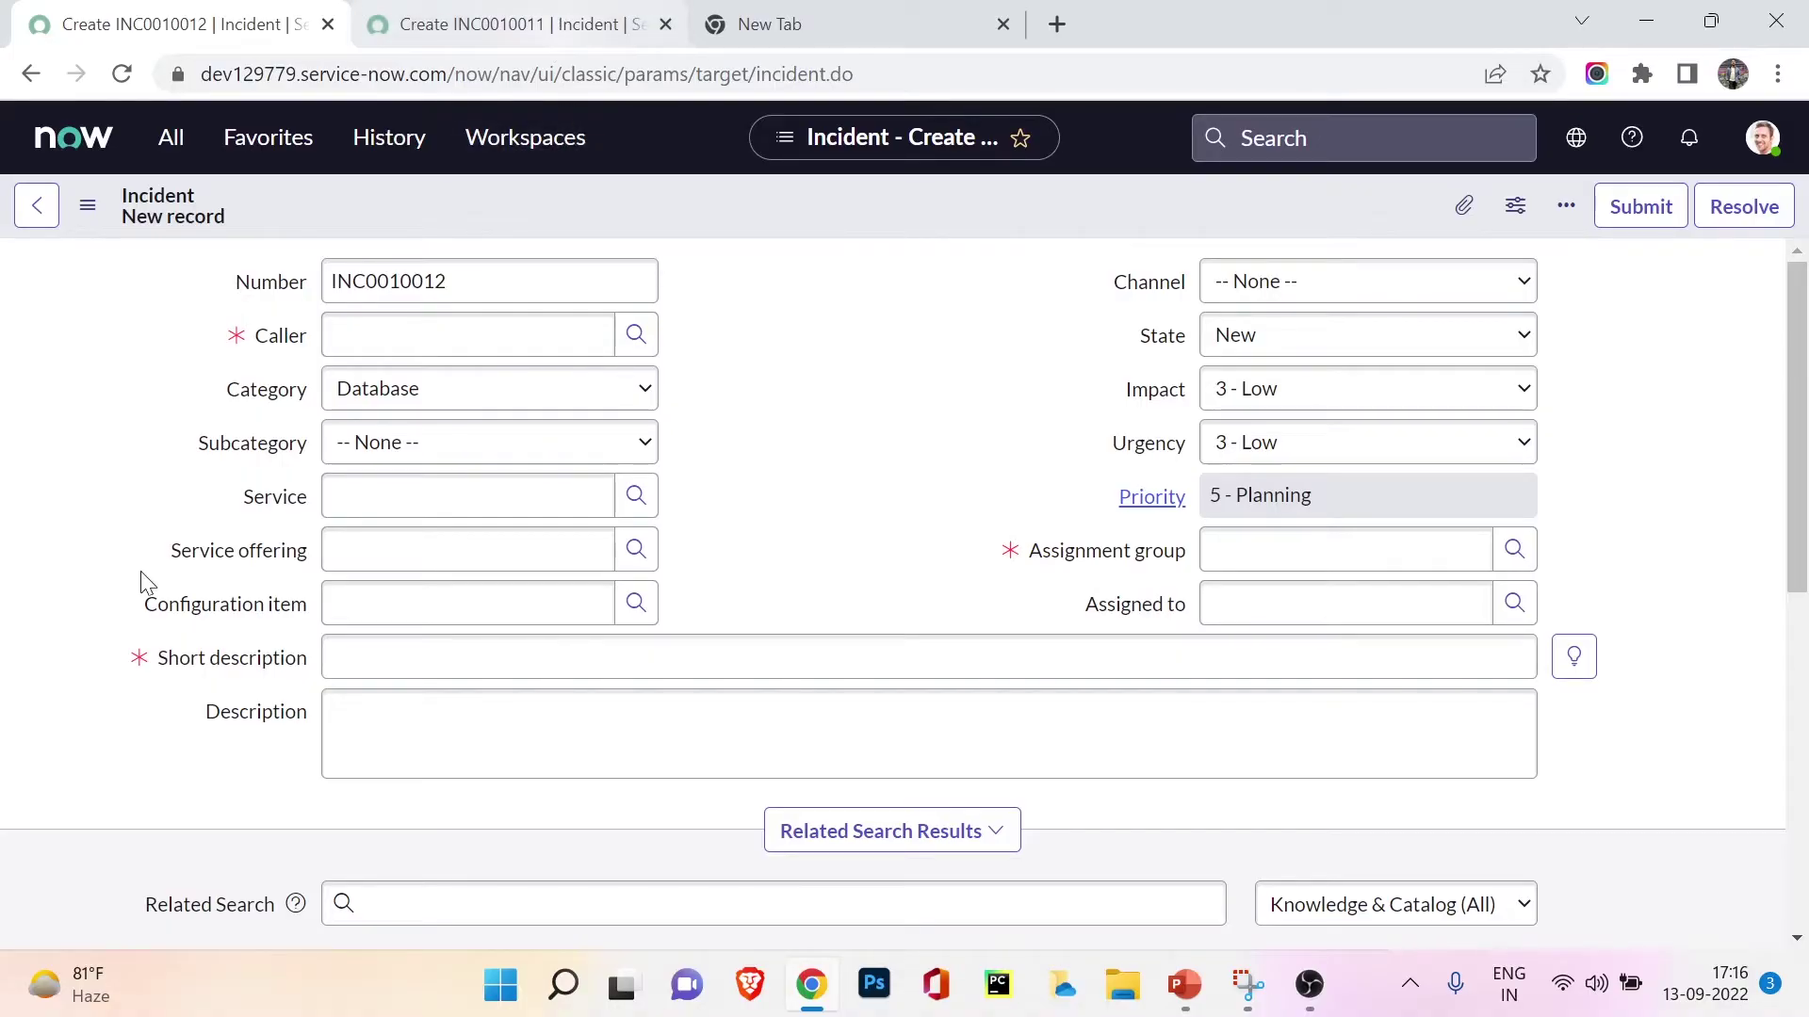
Switch Category to Inquiry / Help and back to Database, then reach Configure UI Policies from its label
left_click(357, 410)
left_click(378, 449)
left_click(376, 399)
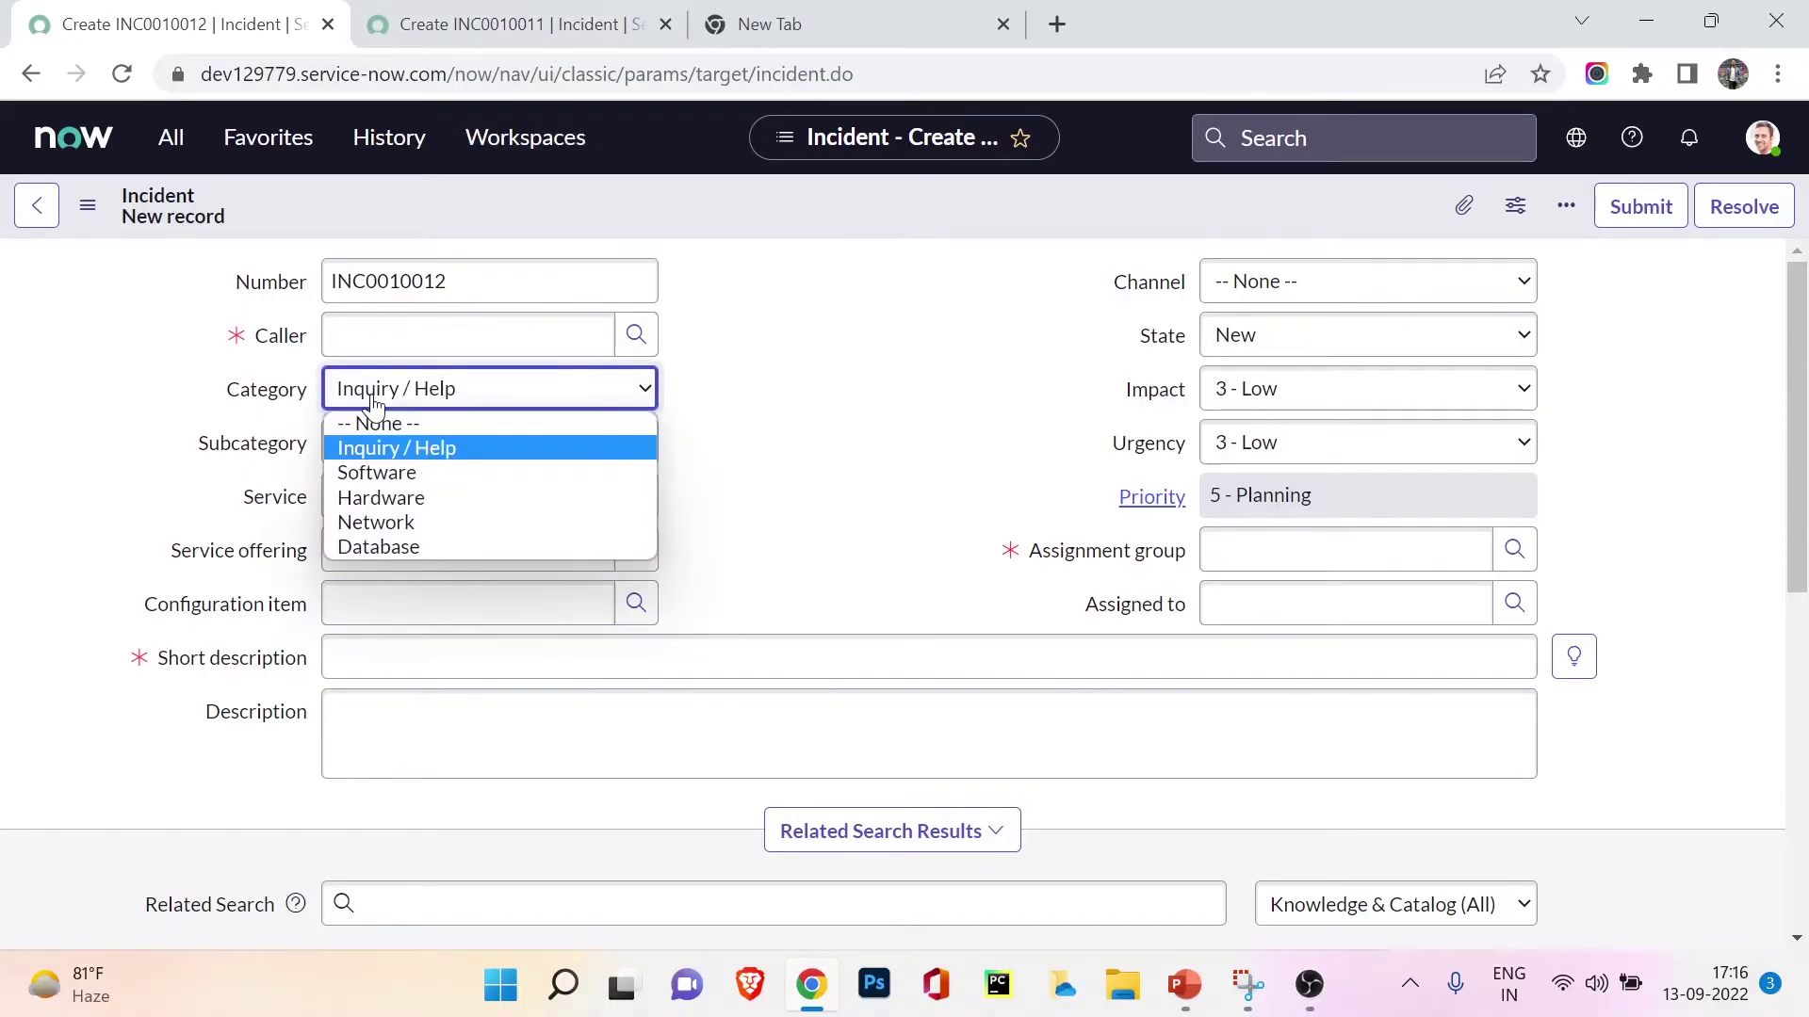
left_click(386, 544)
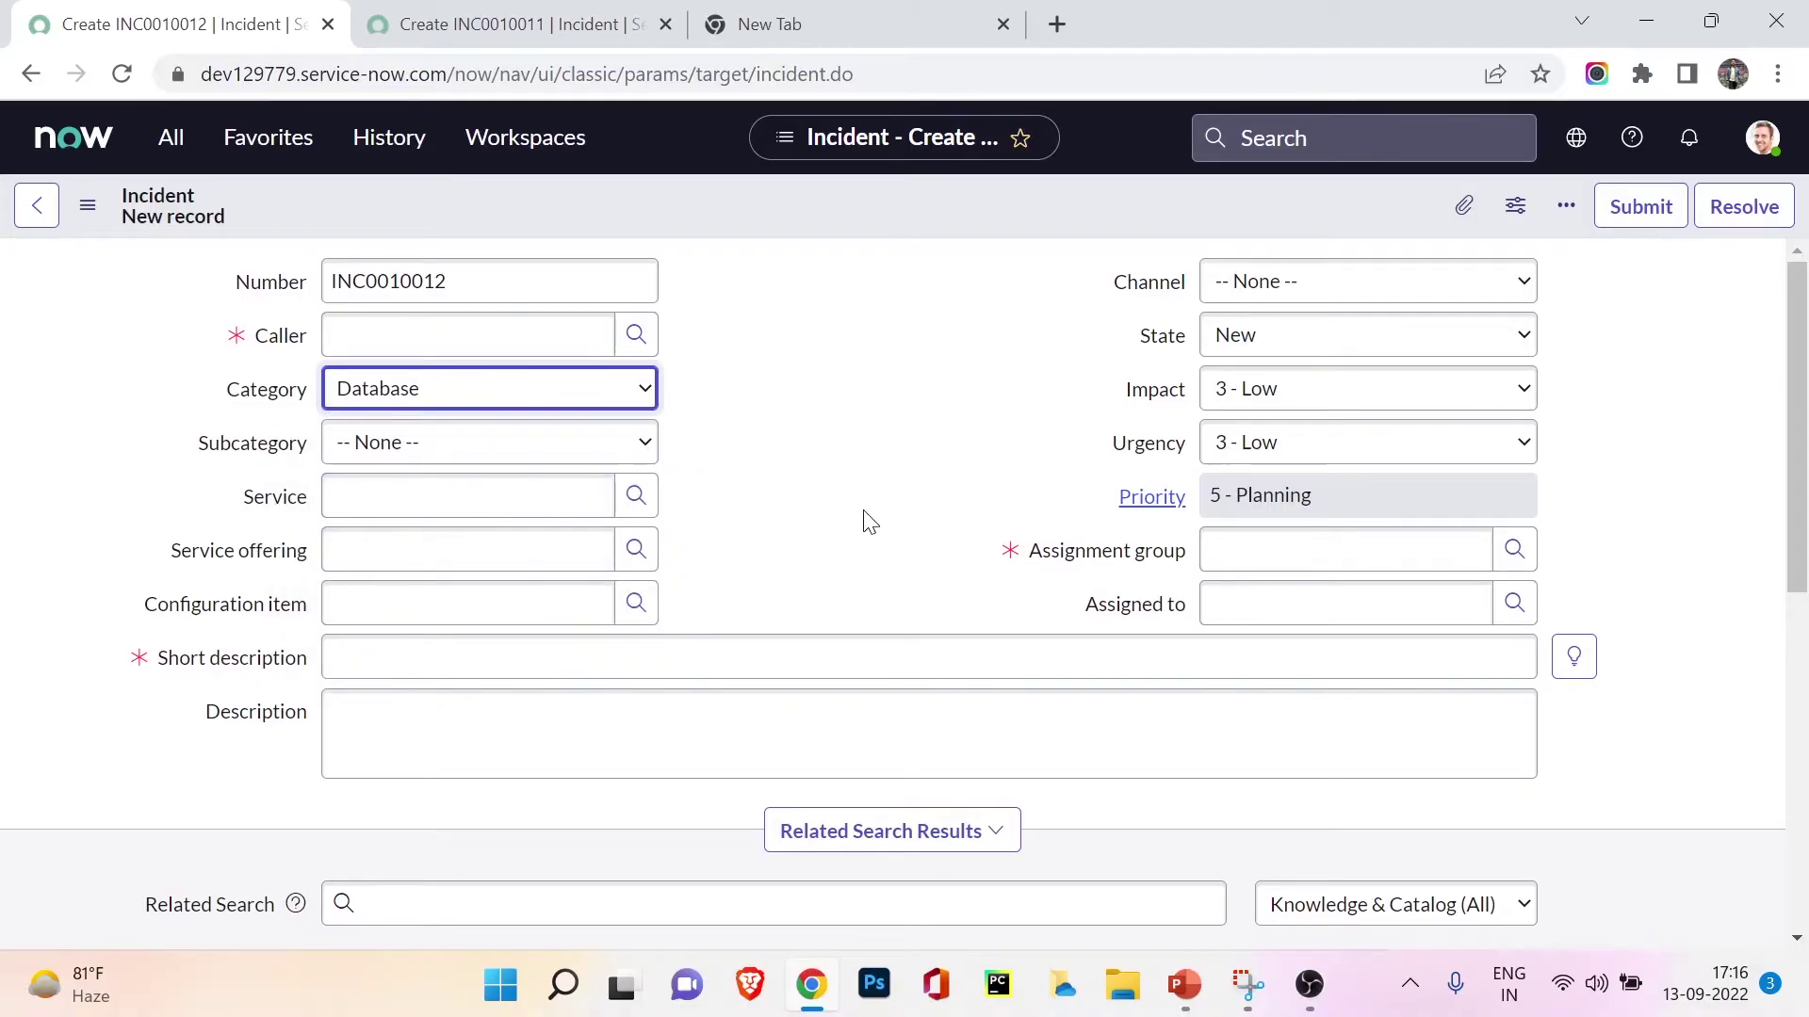
right_click(590, 404)
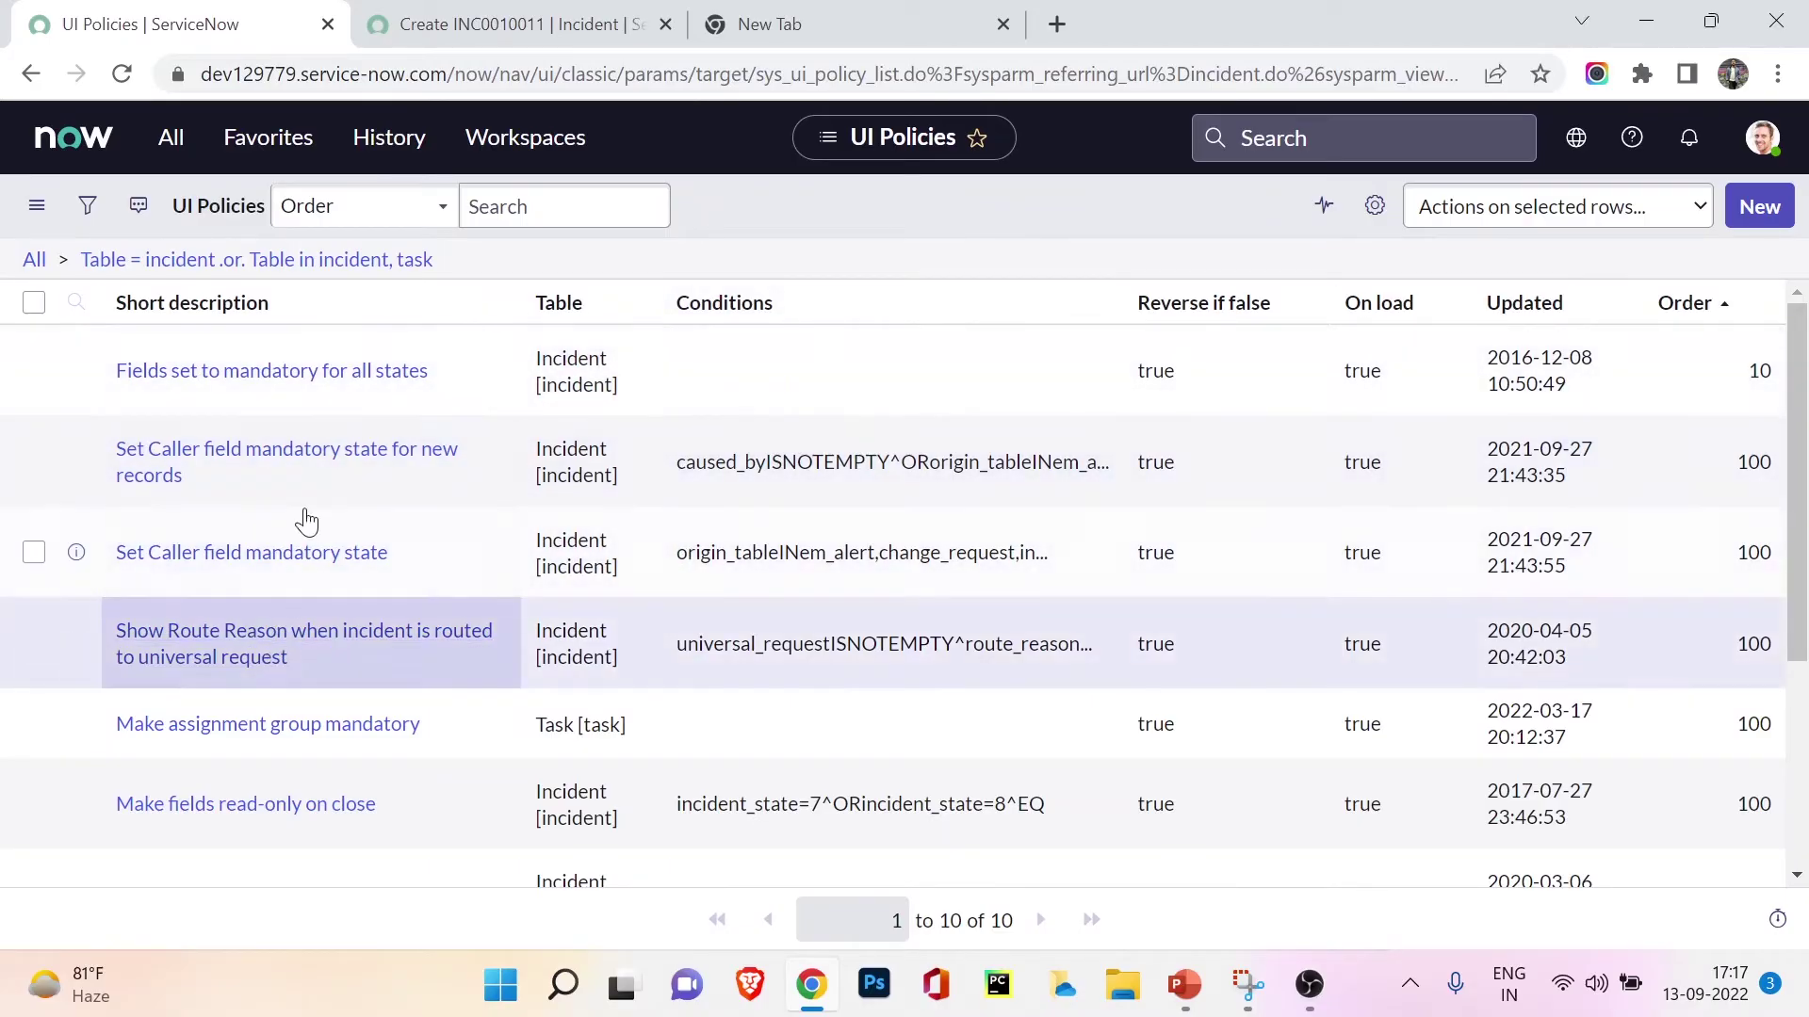
Start a new UI policy record from the Incident UI Policies list
scroll(332, 693, "down", 3)
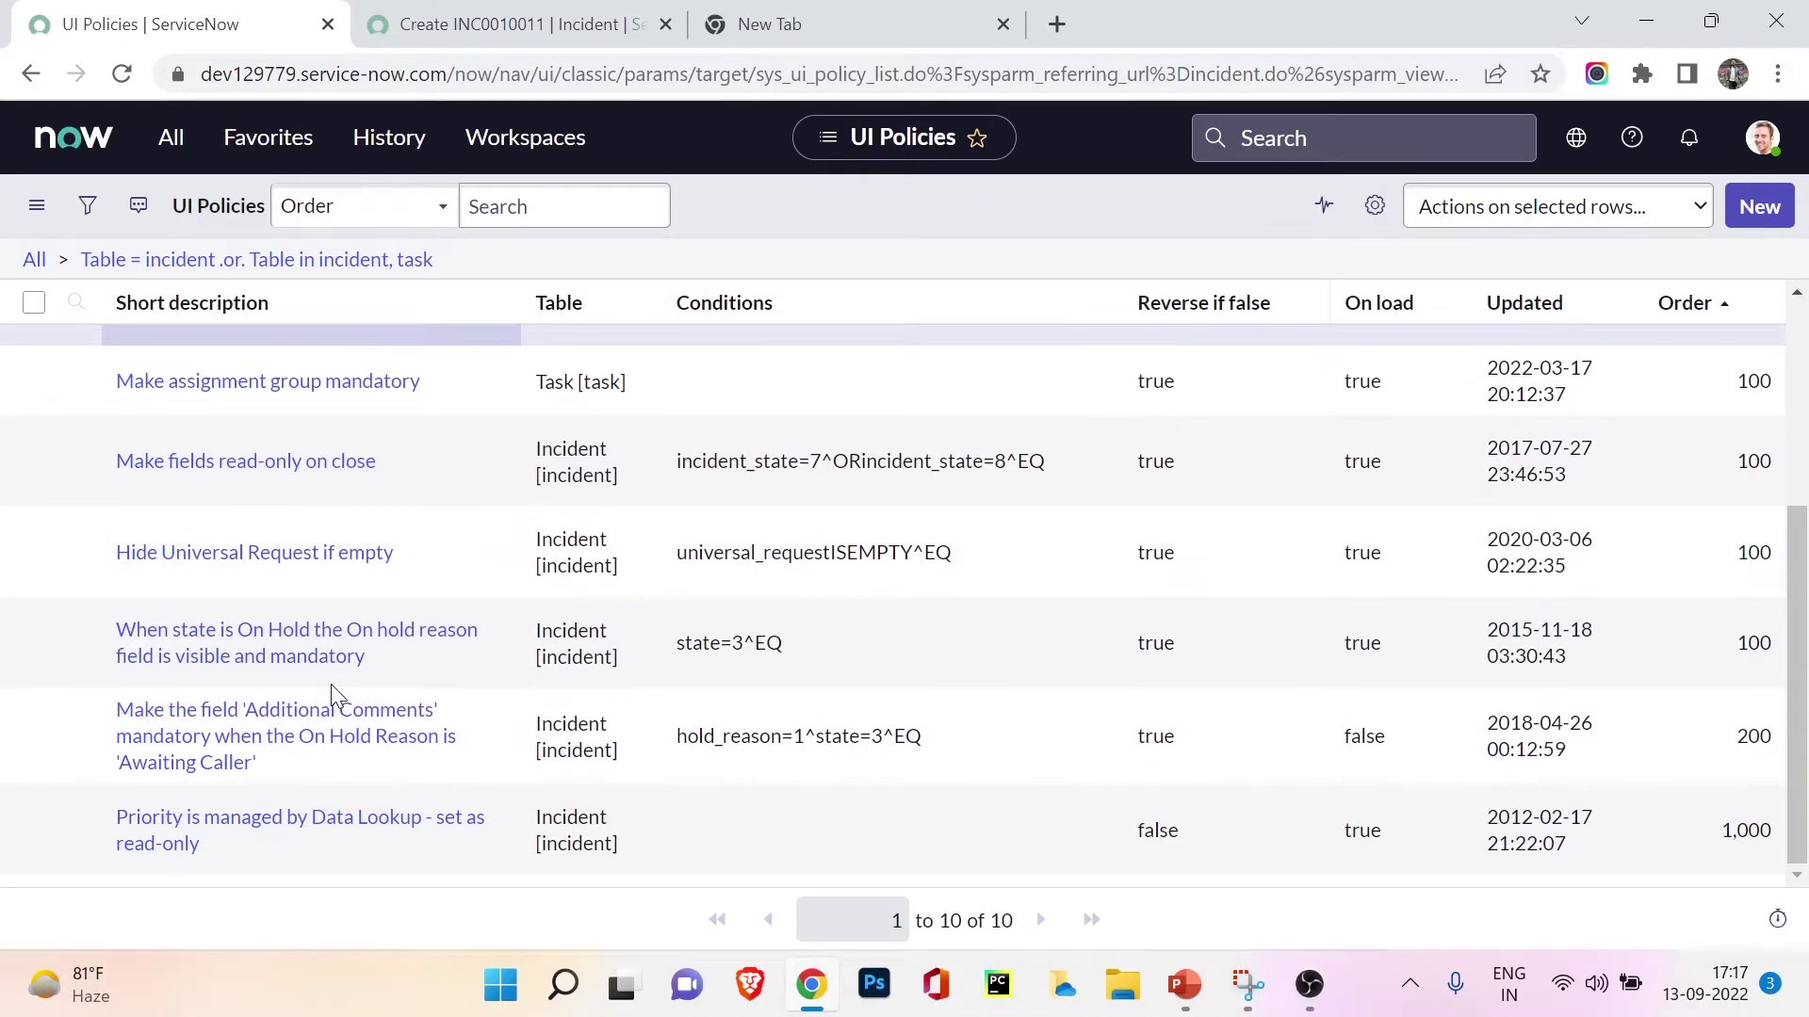
scroll(331, 695, "up", 3)
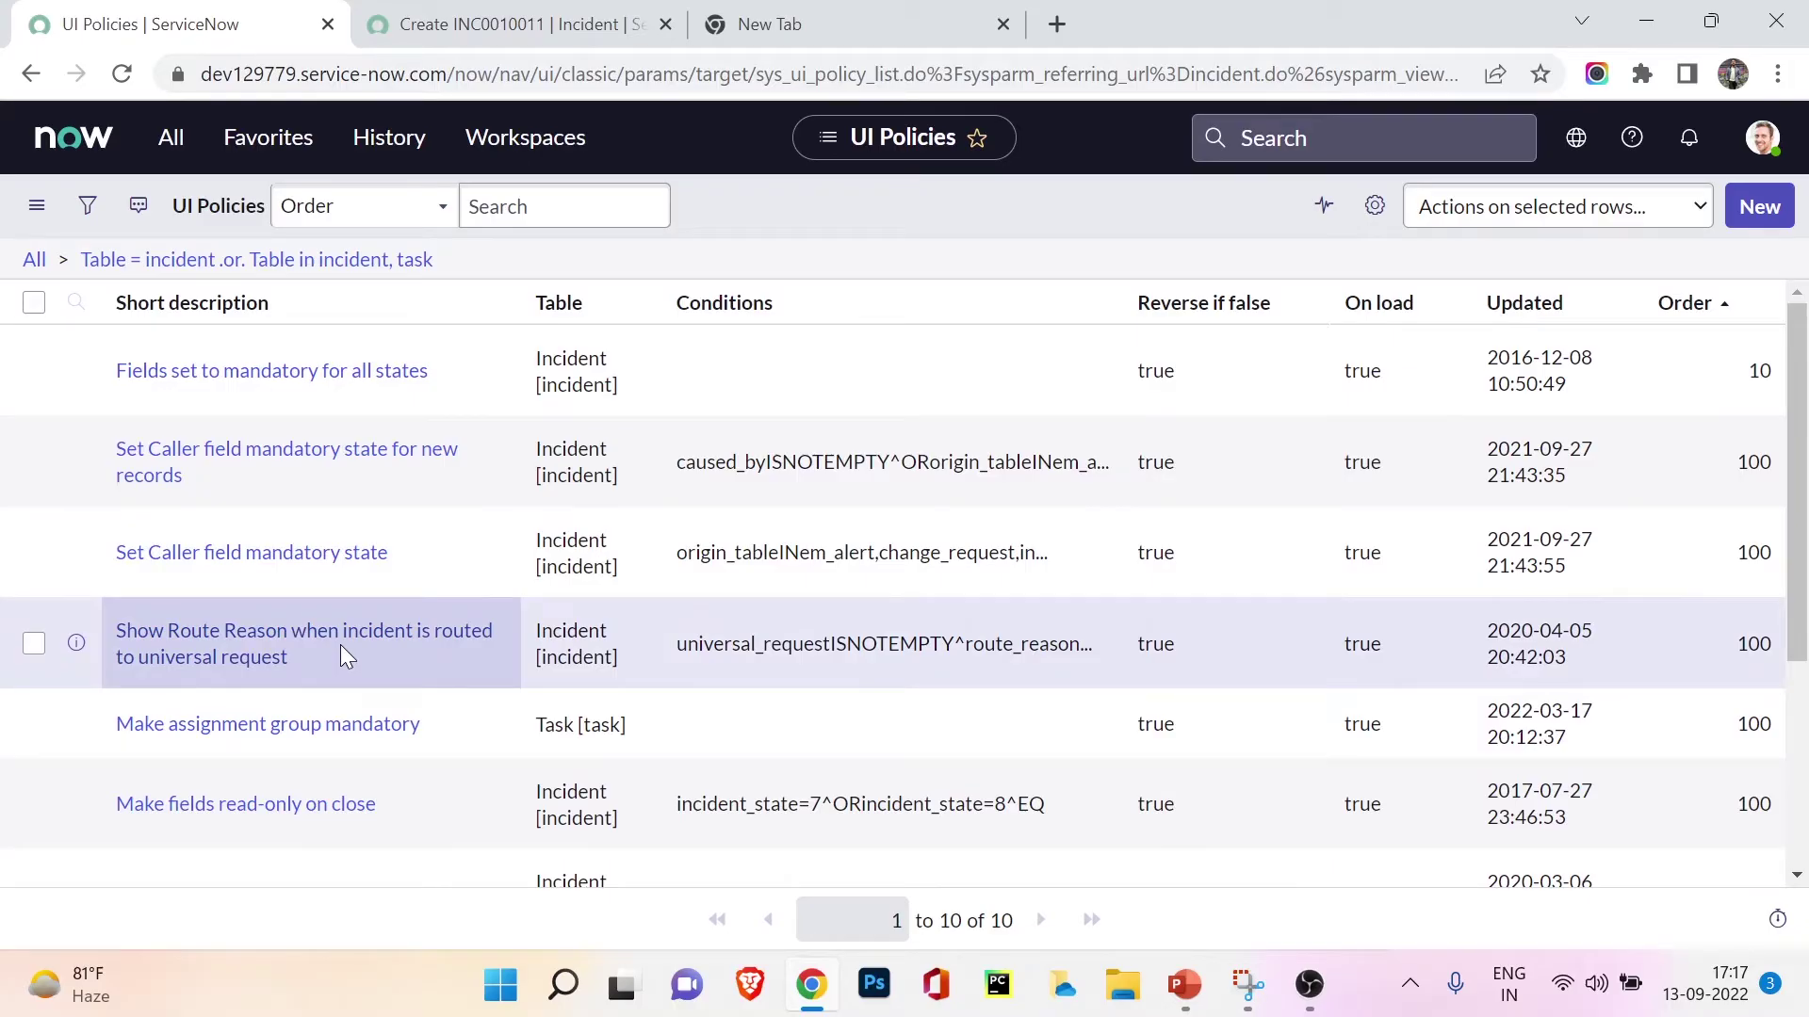
left_click(1762, 209)
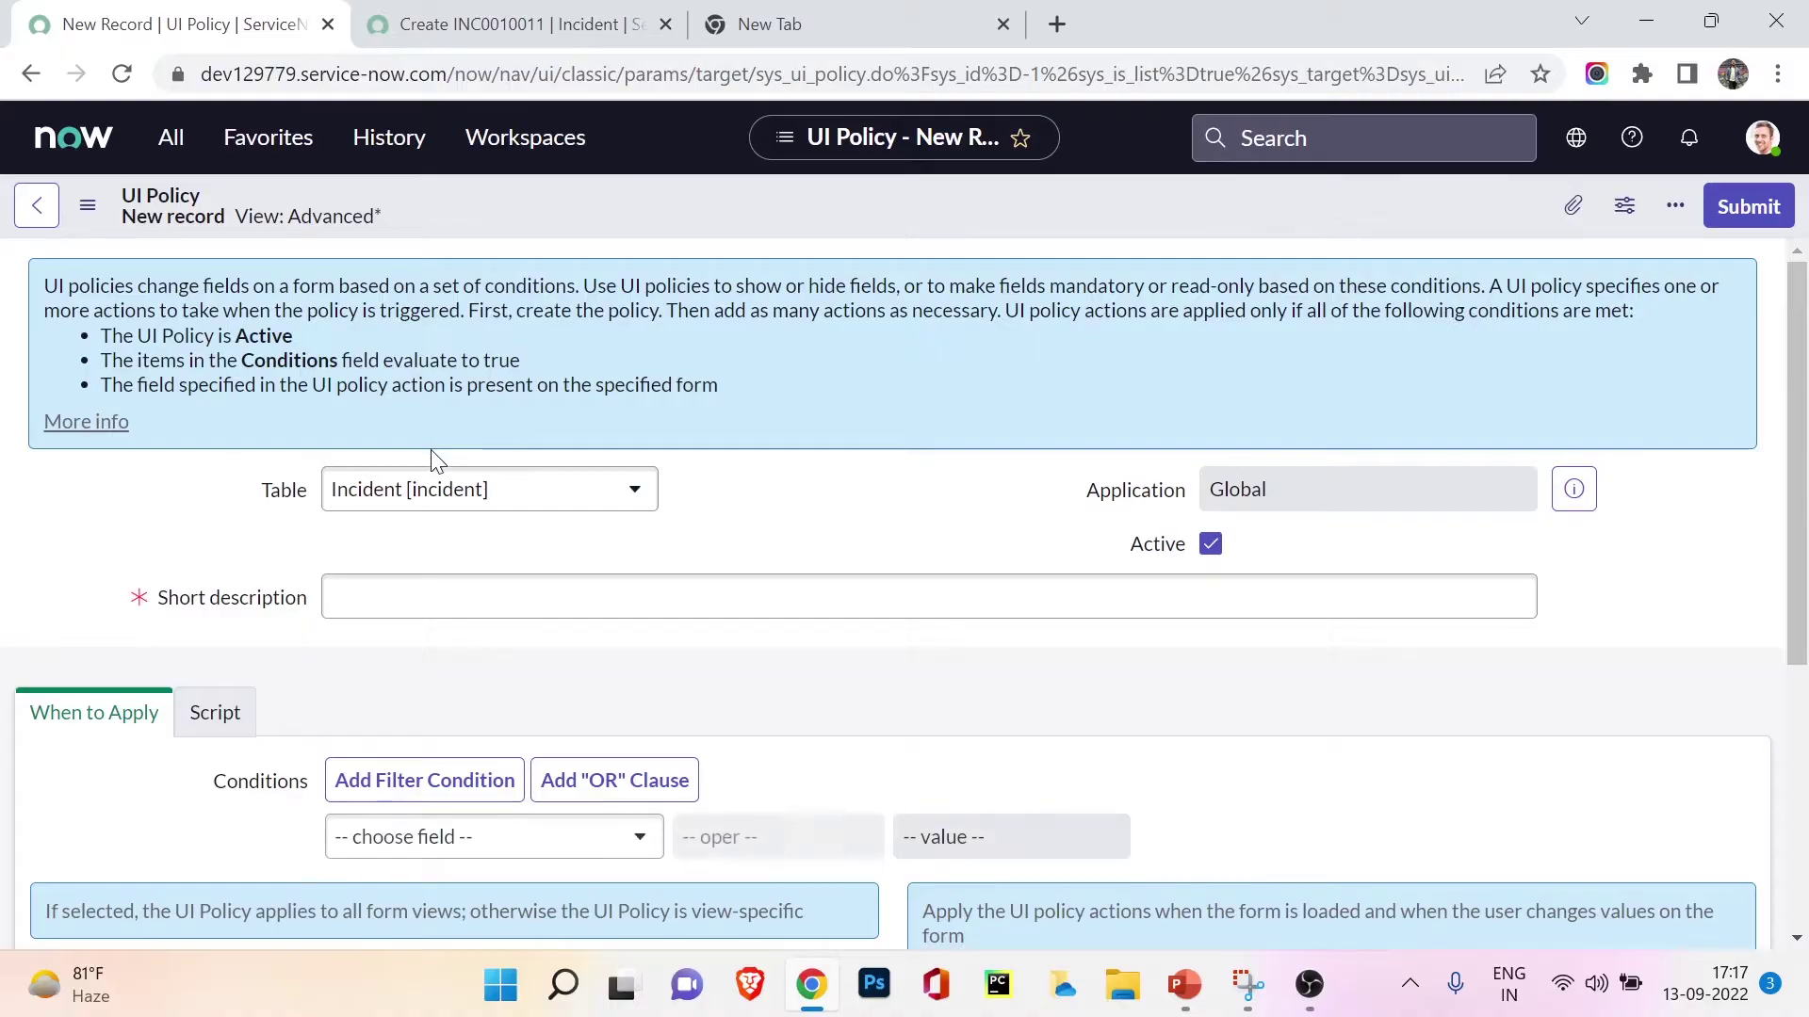
Enter the short description 'No service for Database category'
left_click(374, 590)
type("No service for")
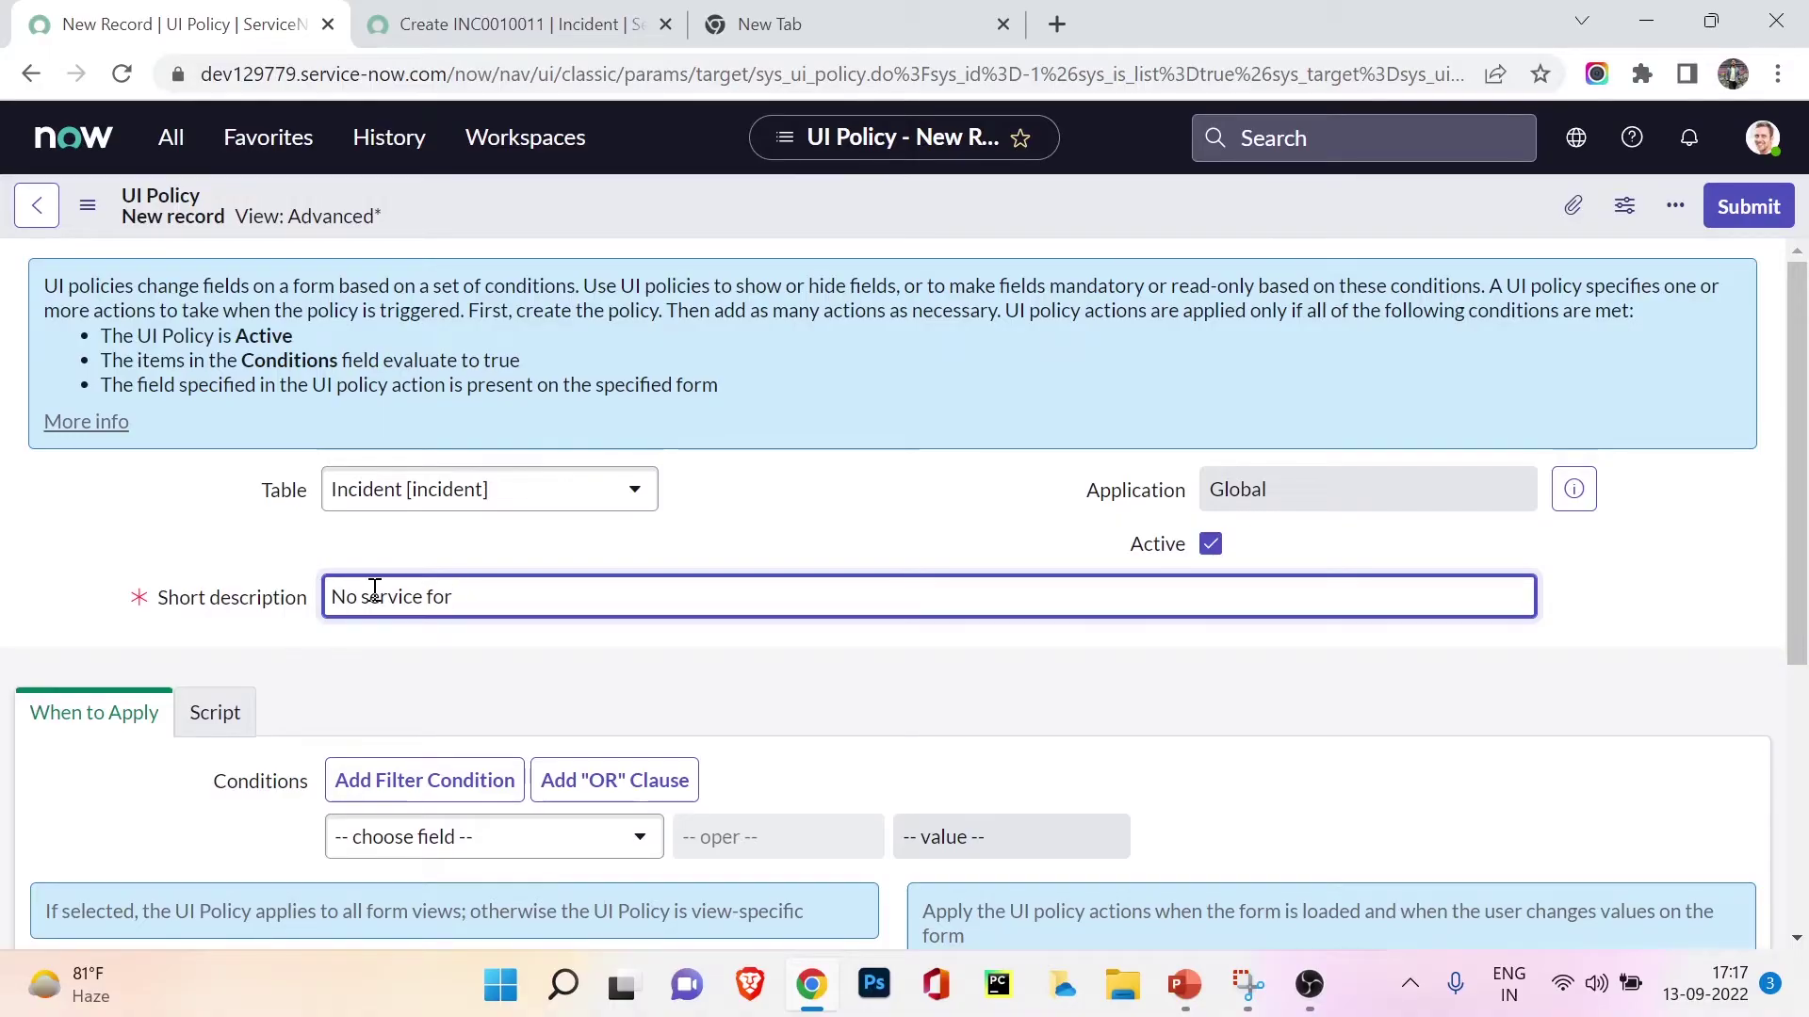
type("Database va")
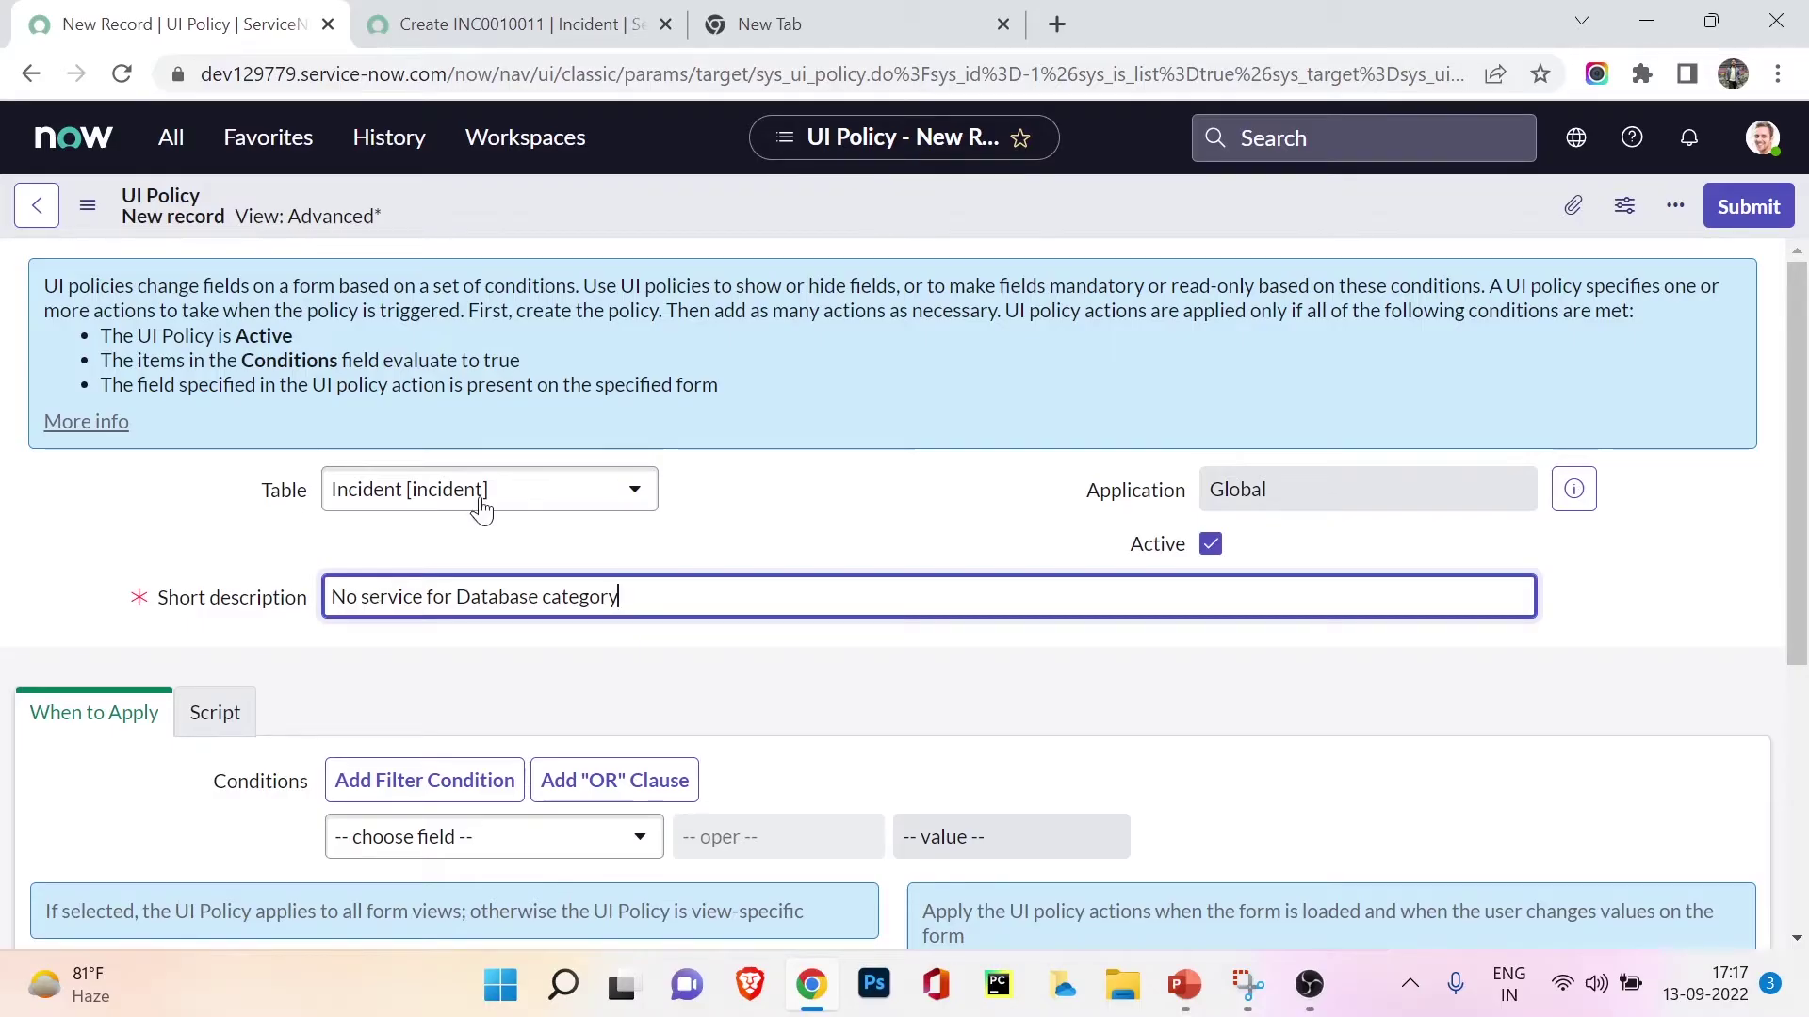
scroll(634, 636, "down", 3)
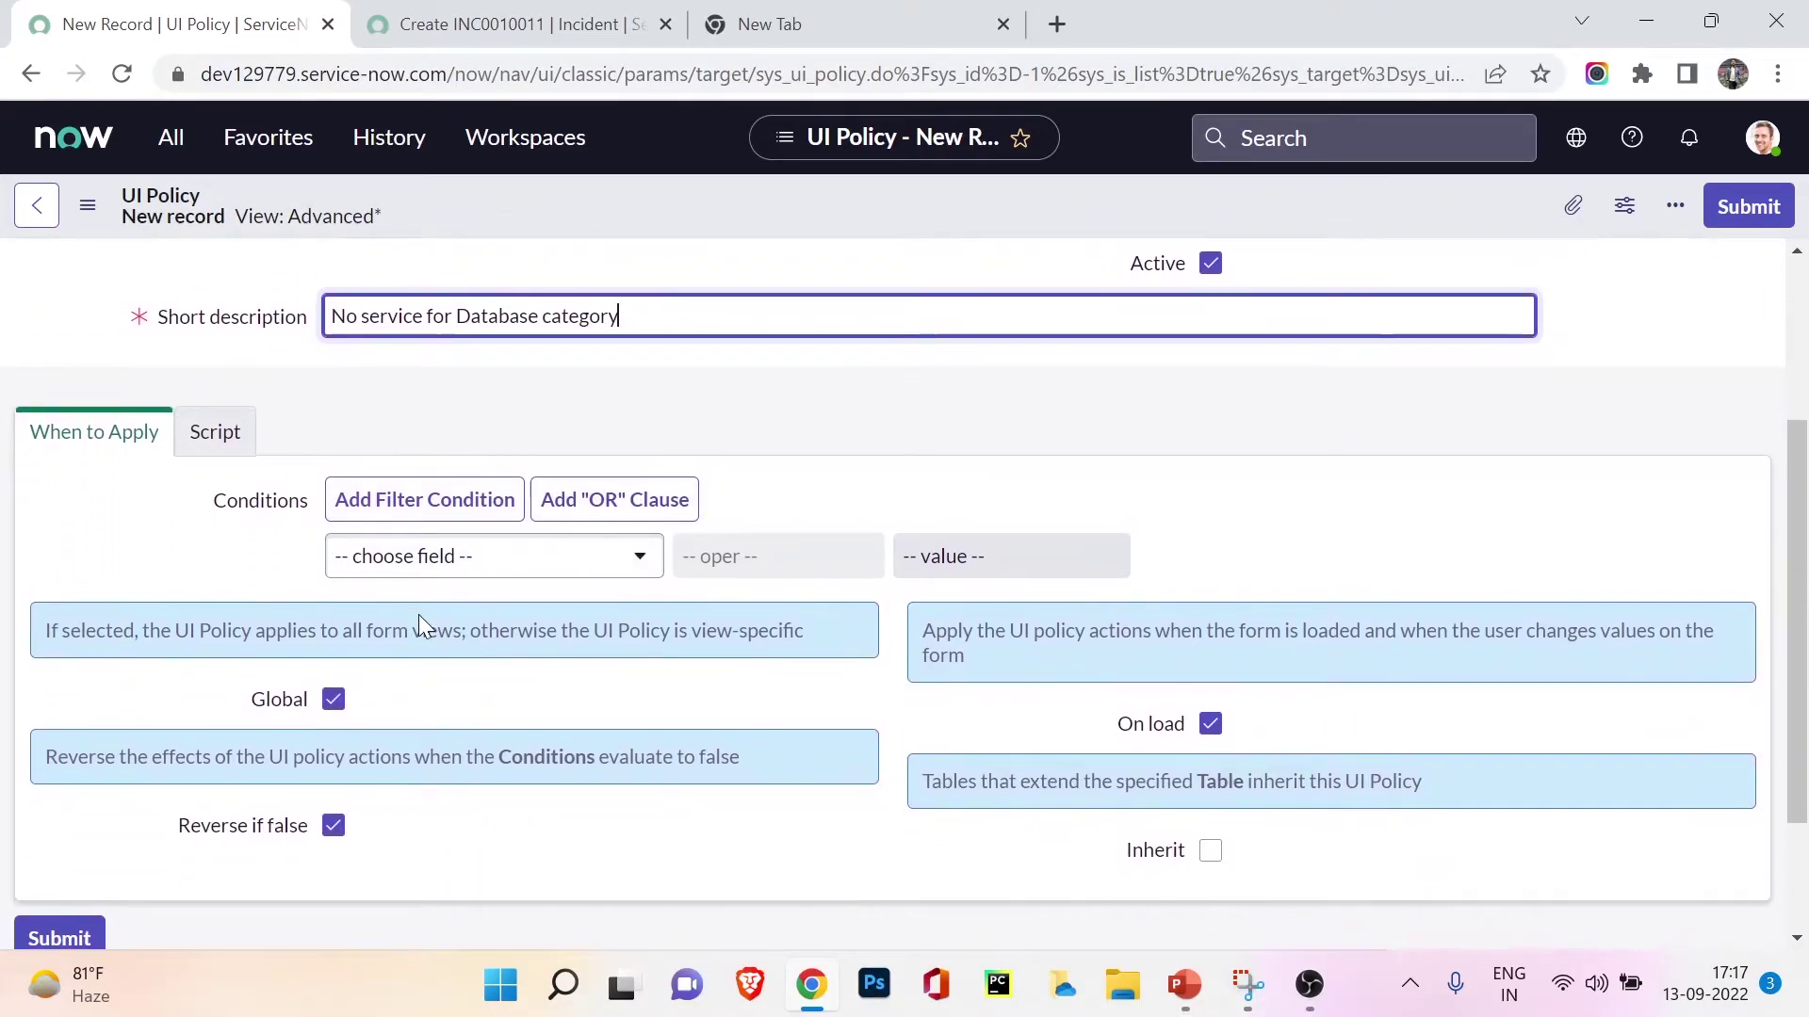
Add the When to Apply condition Category is Database
left_click(607, 559)
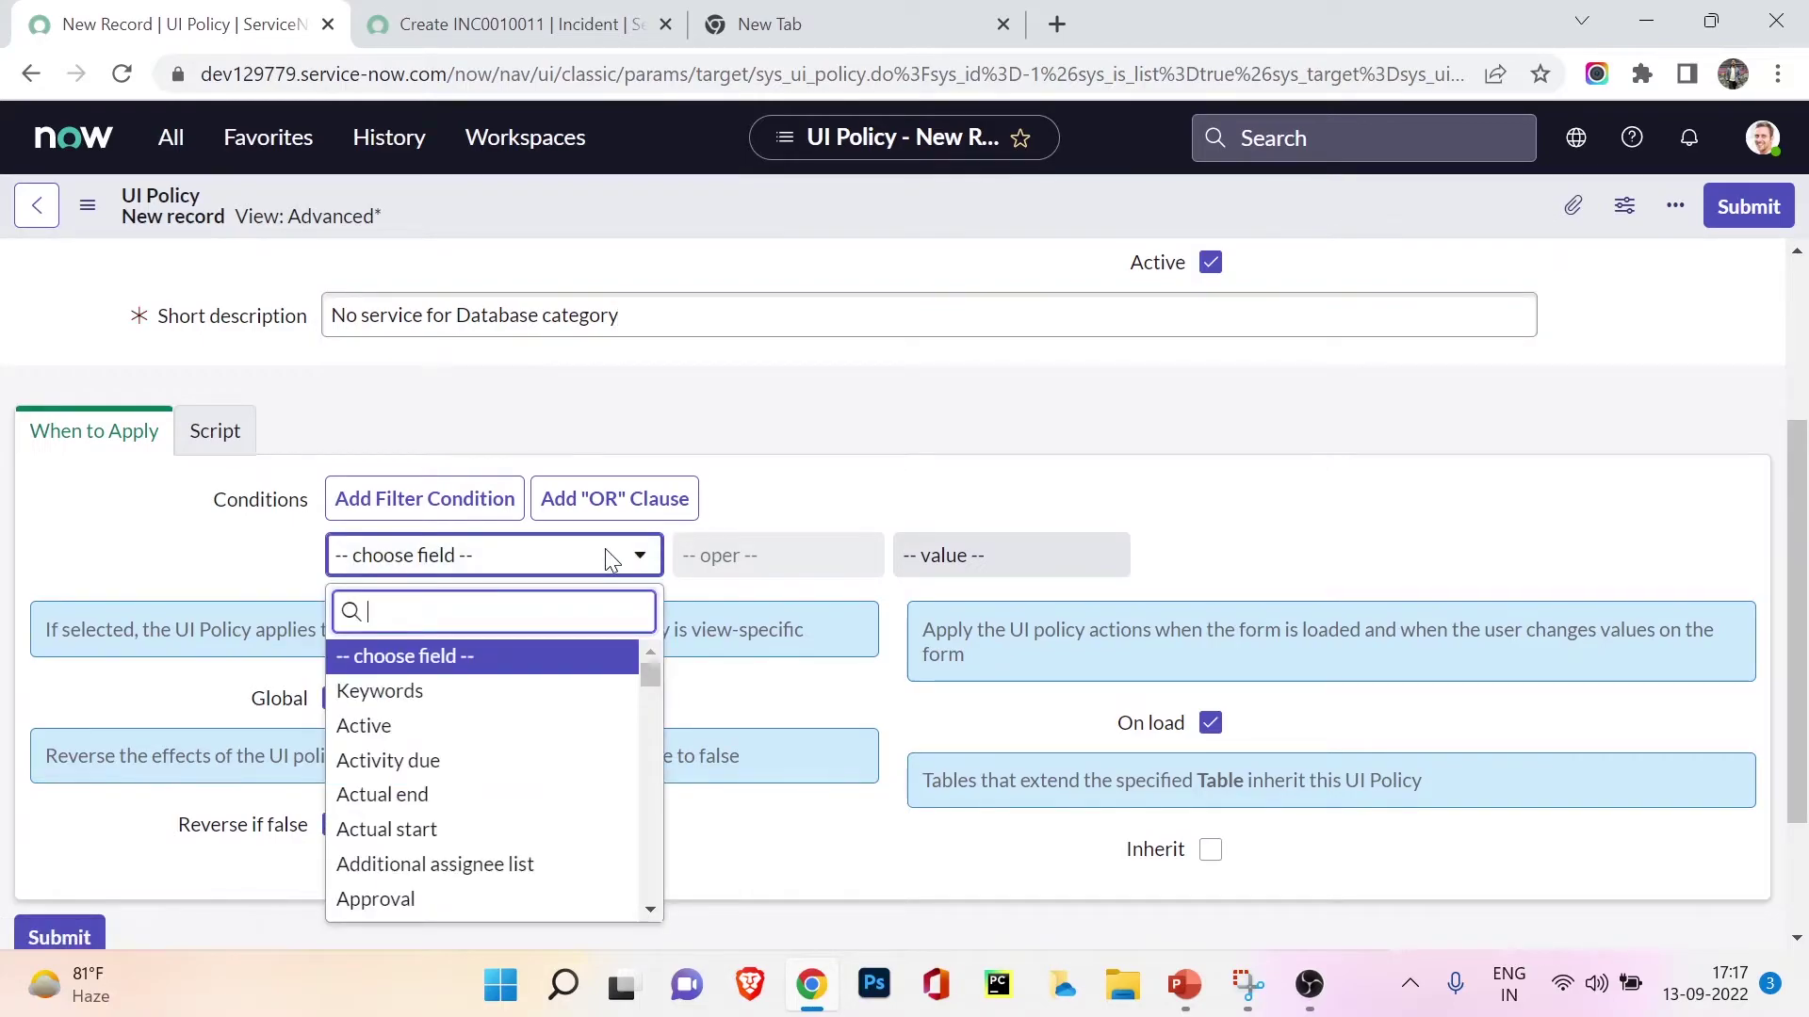
type("cate")
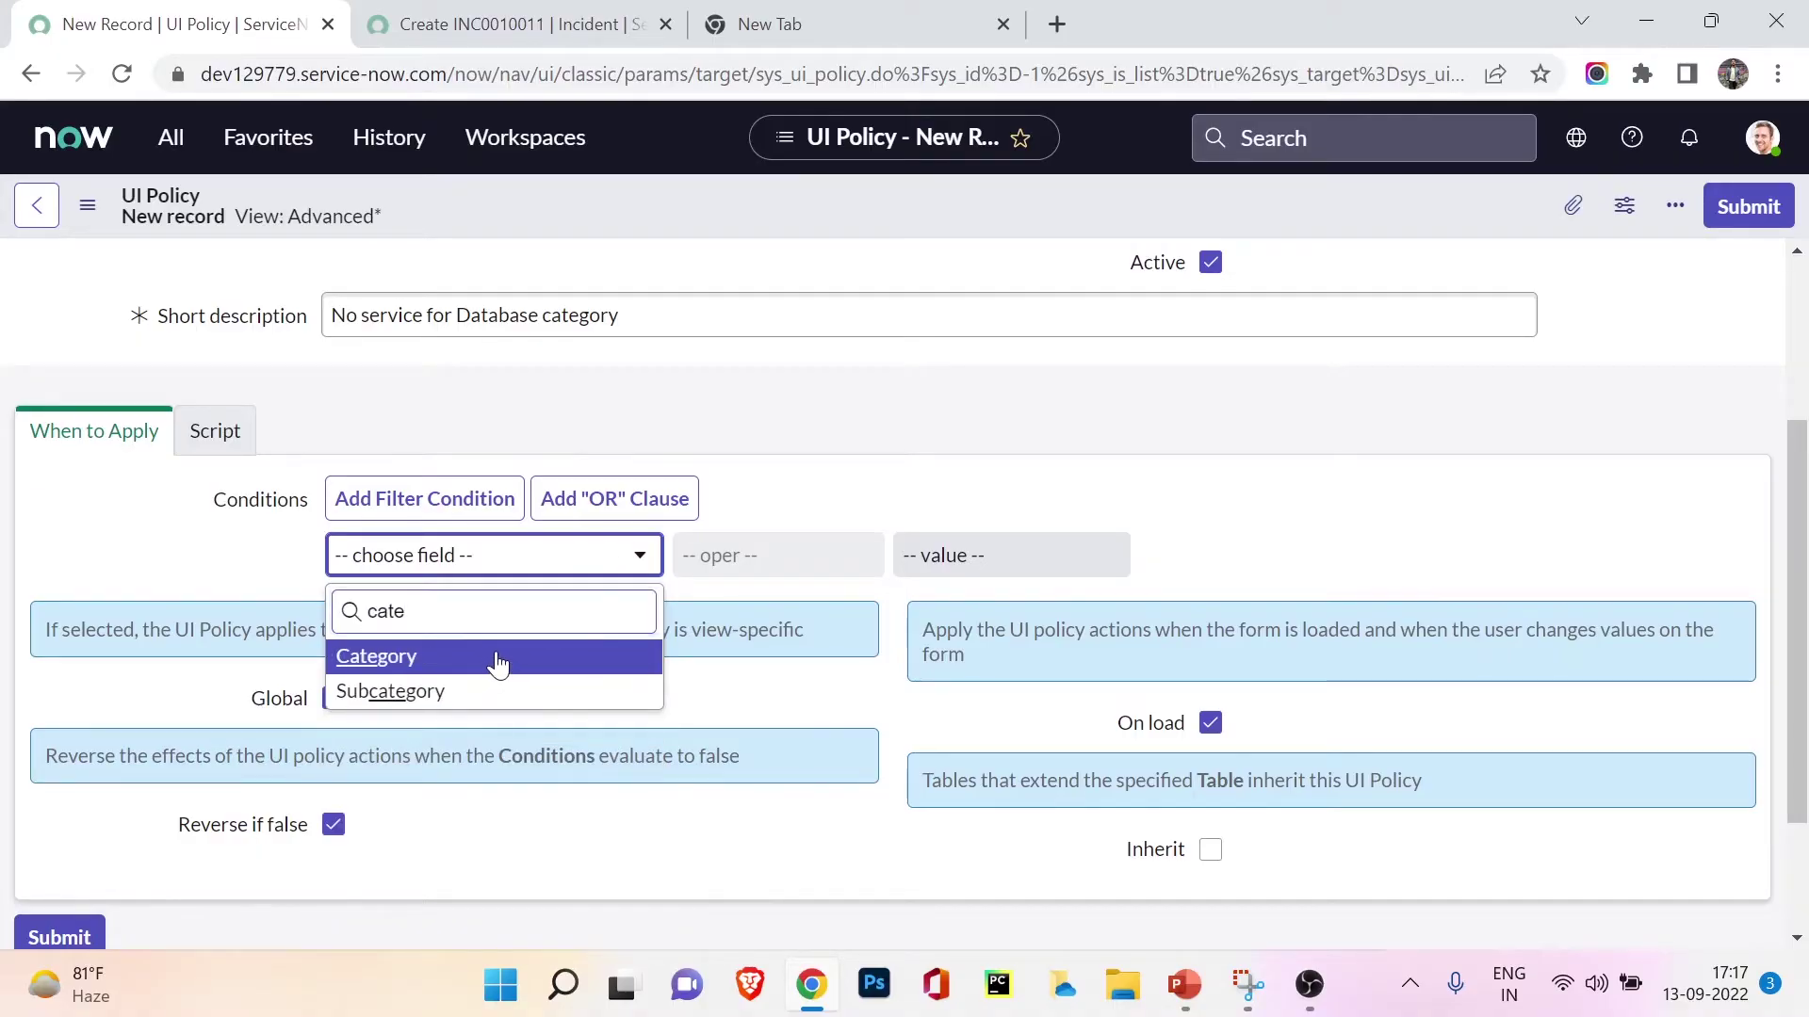
left_click(372, 664)
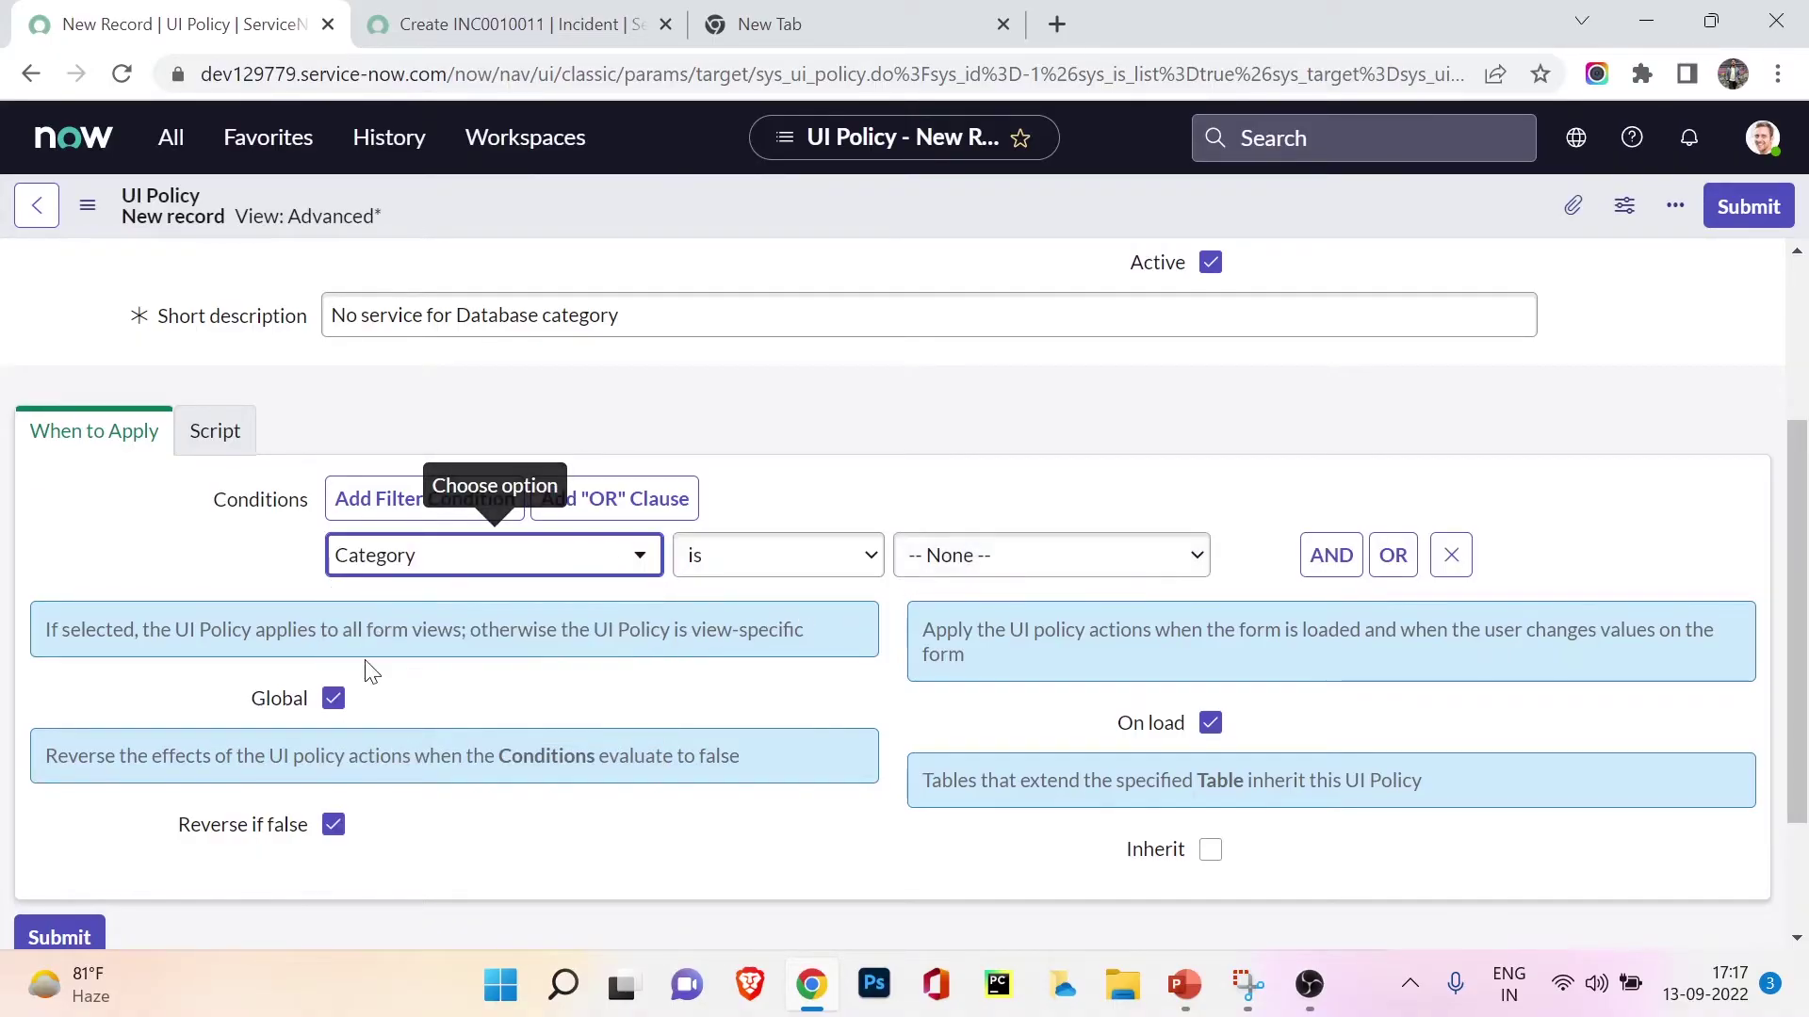
left_click(970, 556)
left_click(980, 713)
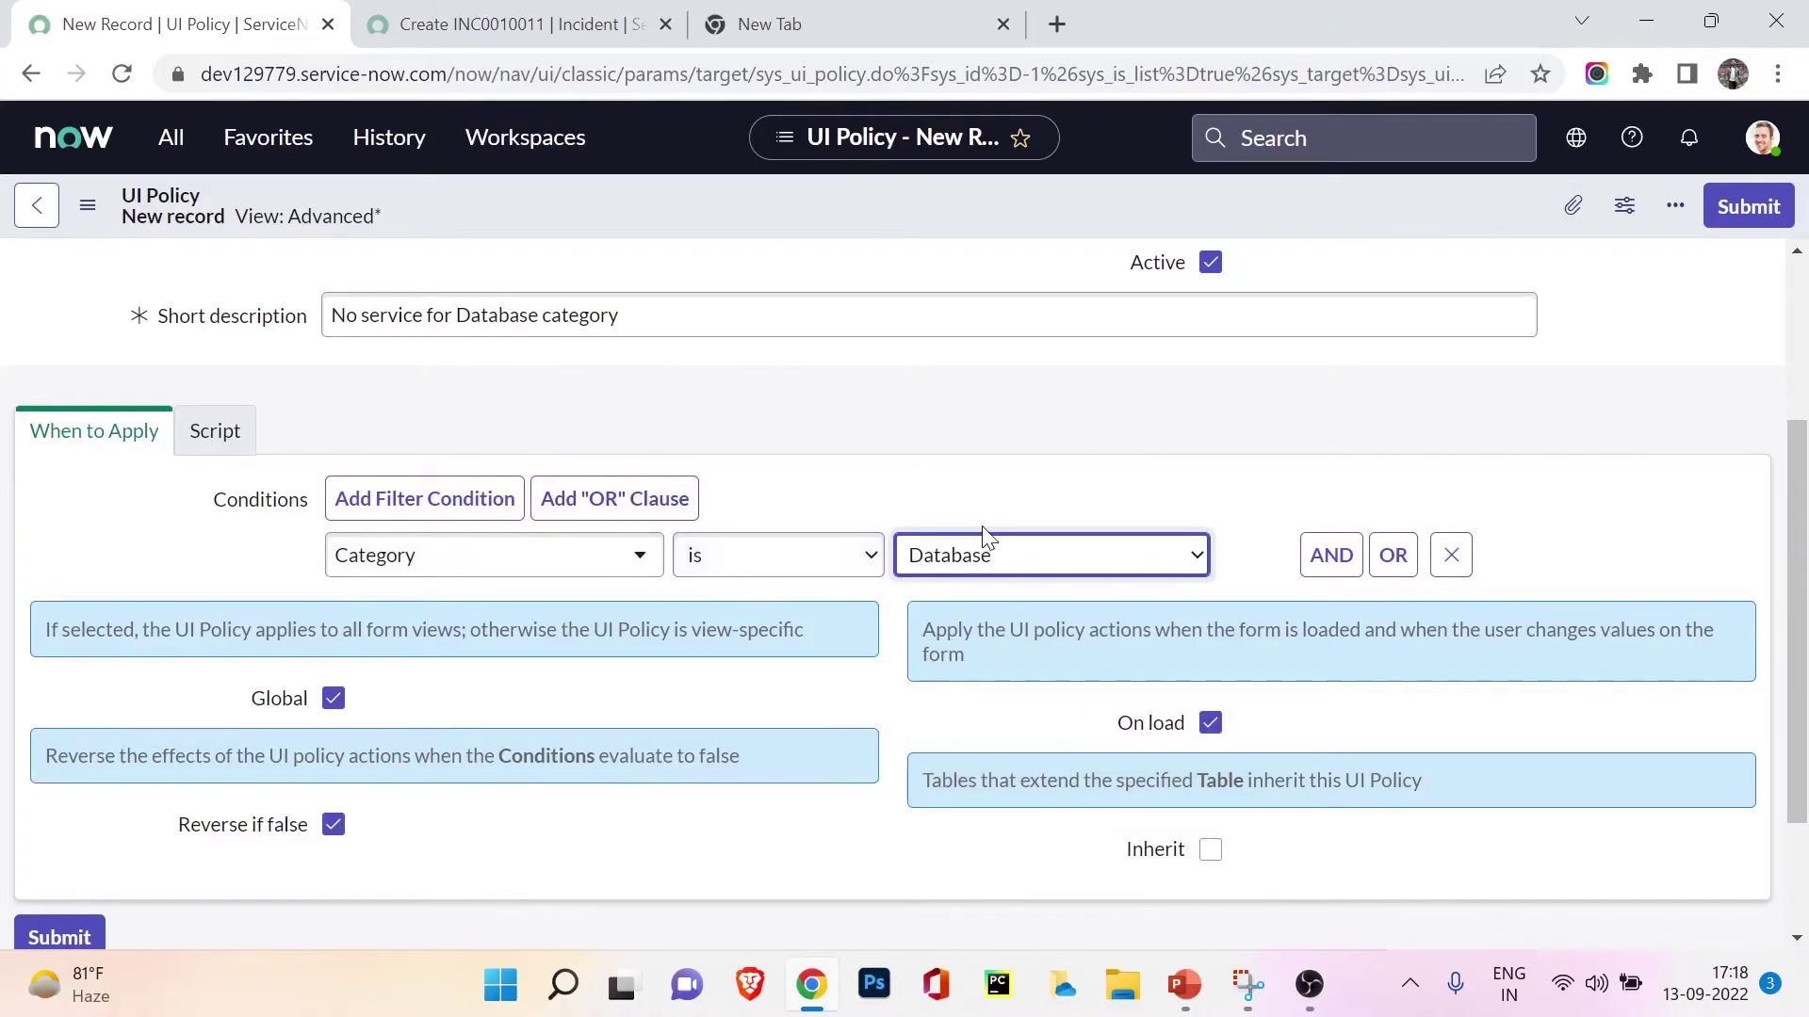
scroll(769, 436, "down", 2)
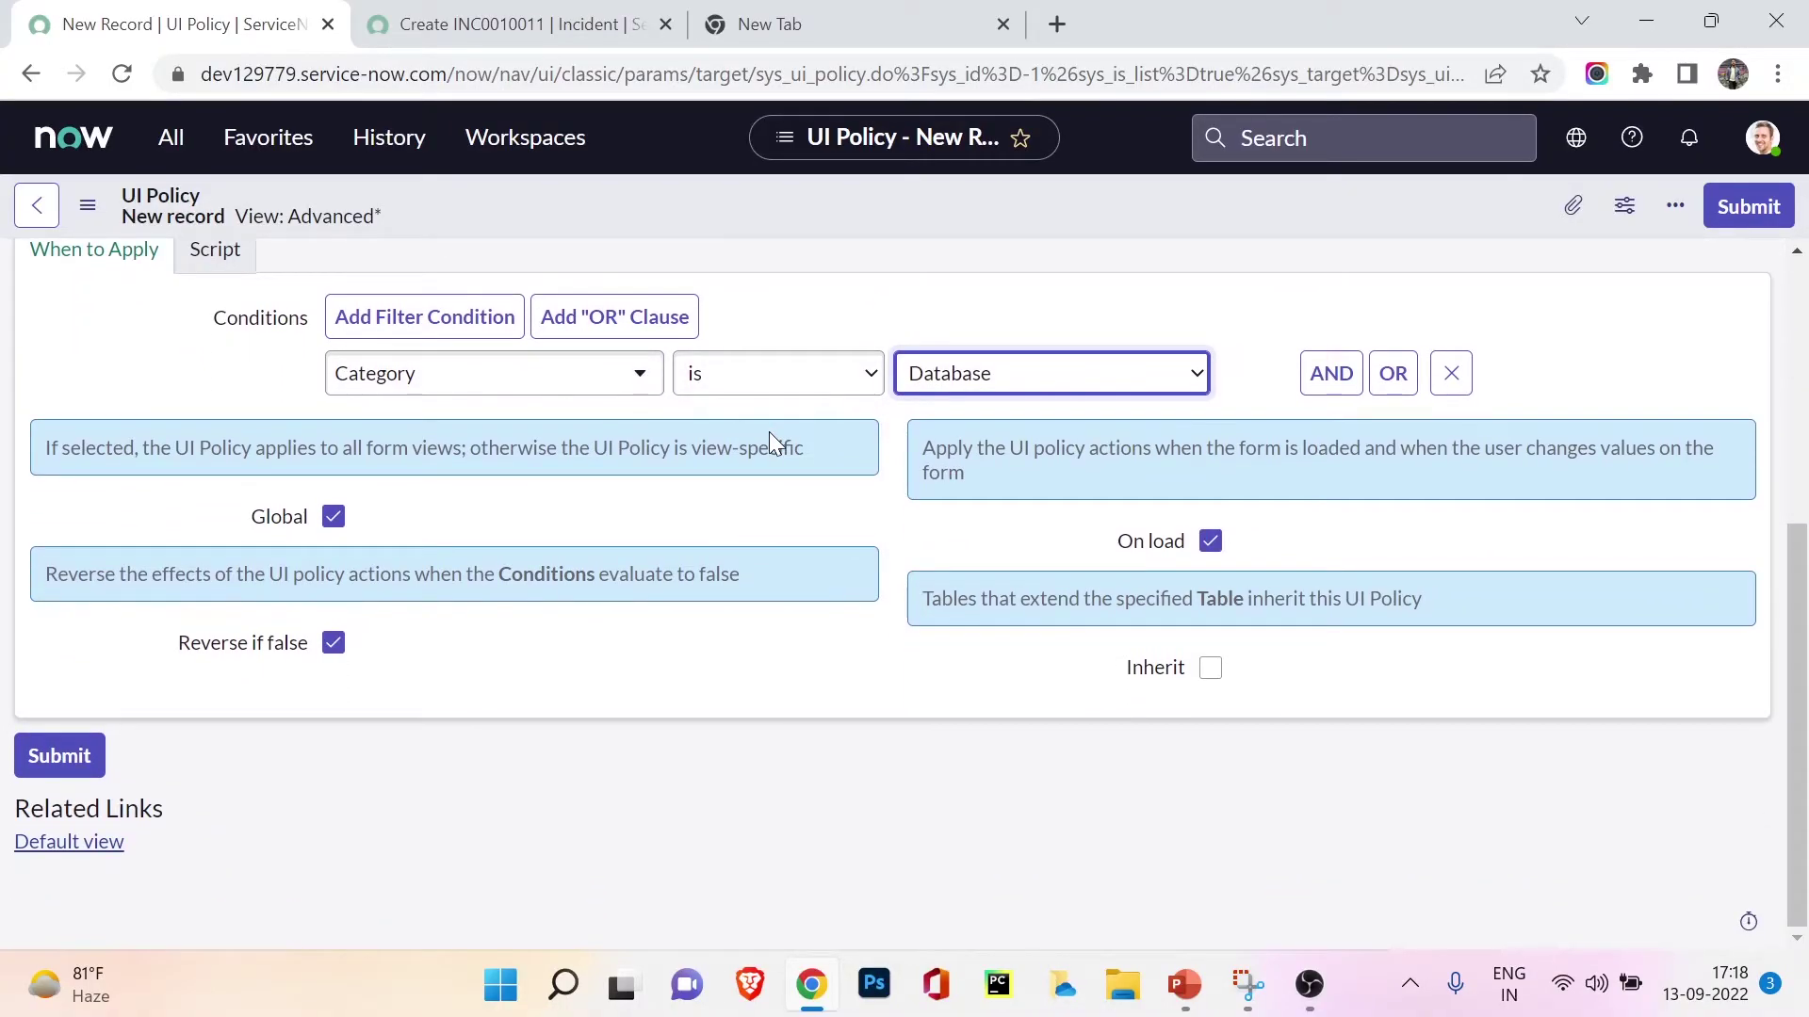
scroll(768, 432, "up", 5)
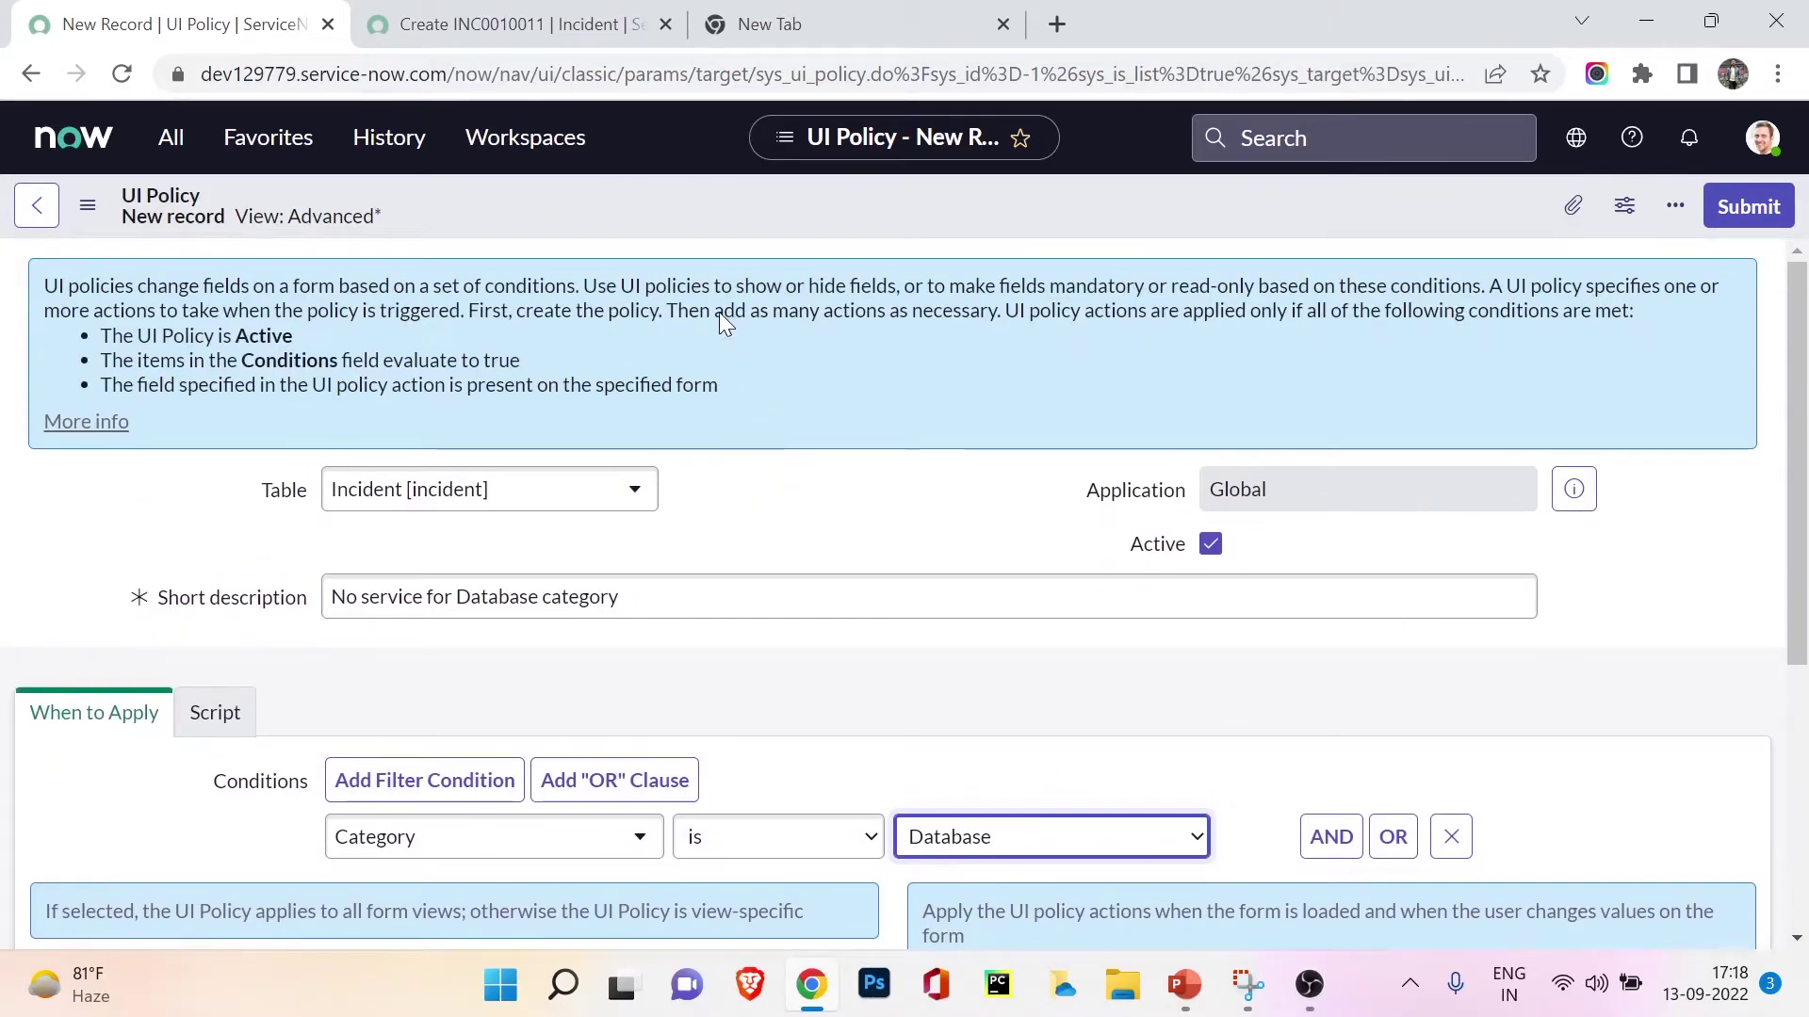
left_click(1747, 206)
right_click(1390, 231)
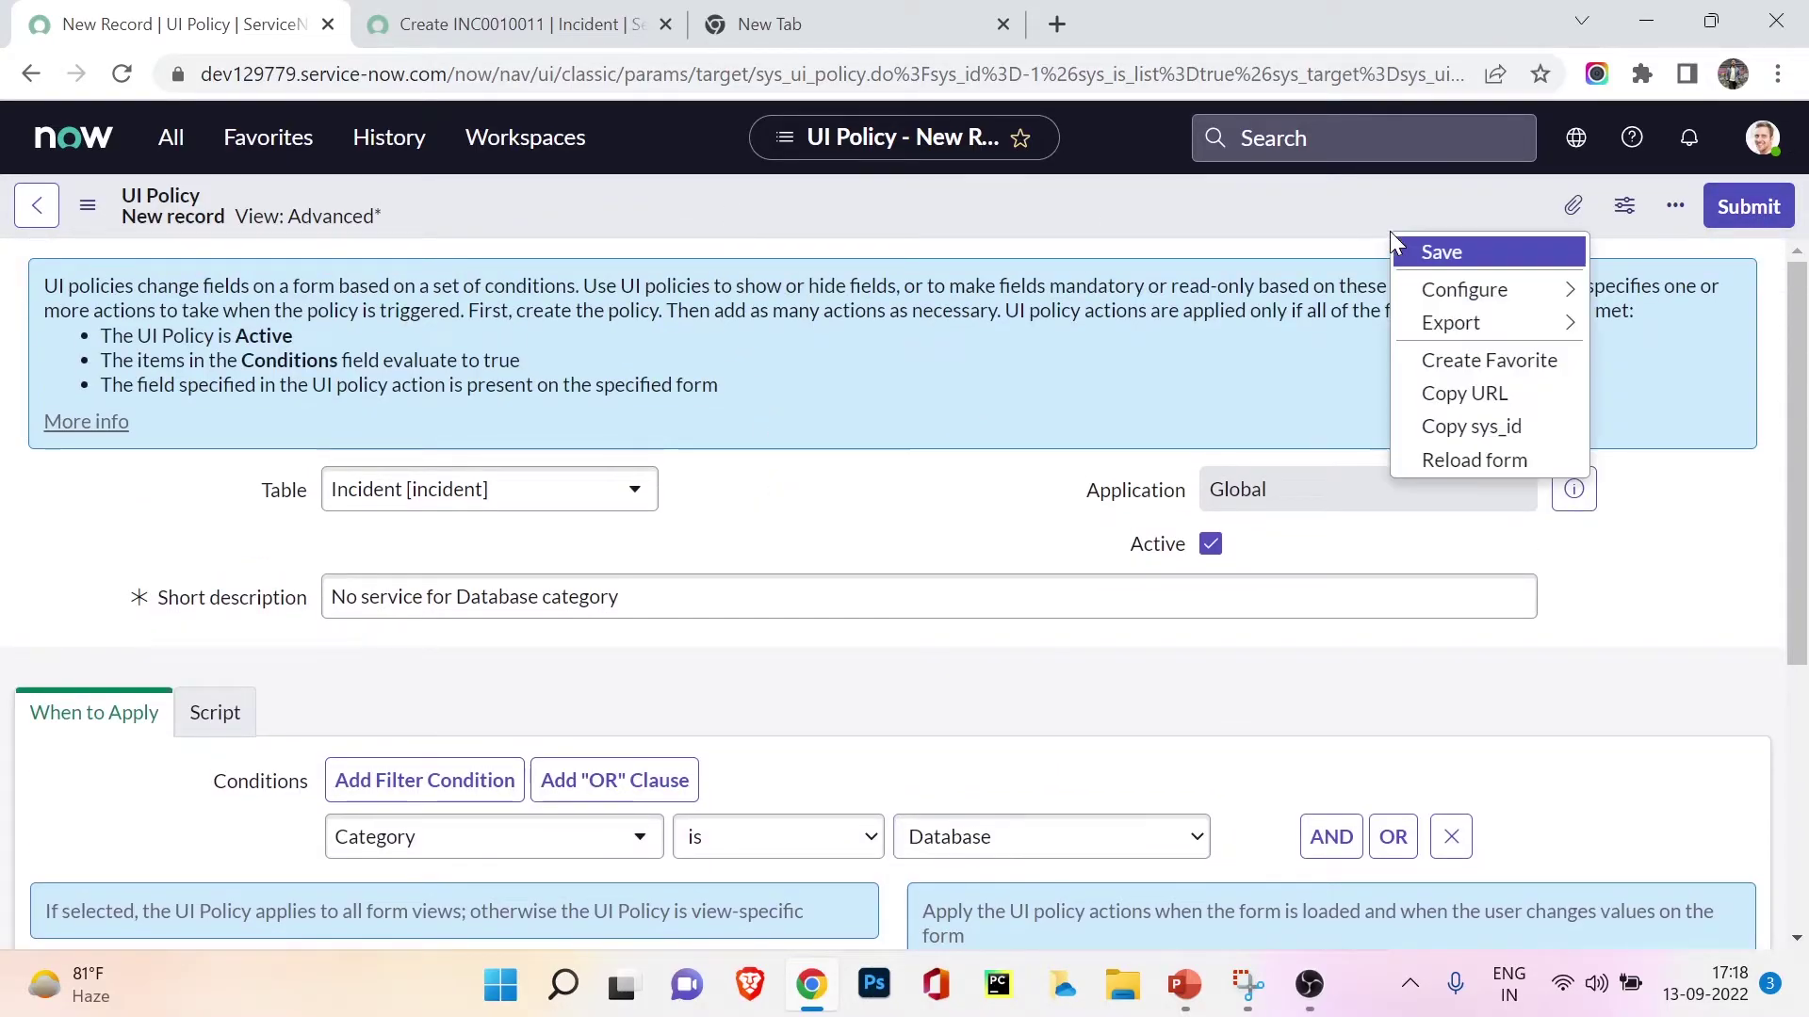
Save the 'No service for Database category' UI policy while staying on the record
left_click(1404, 253)
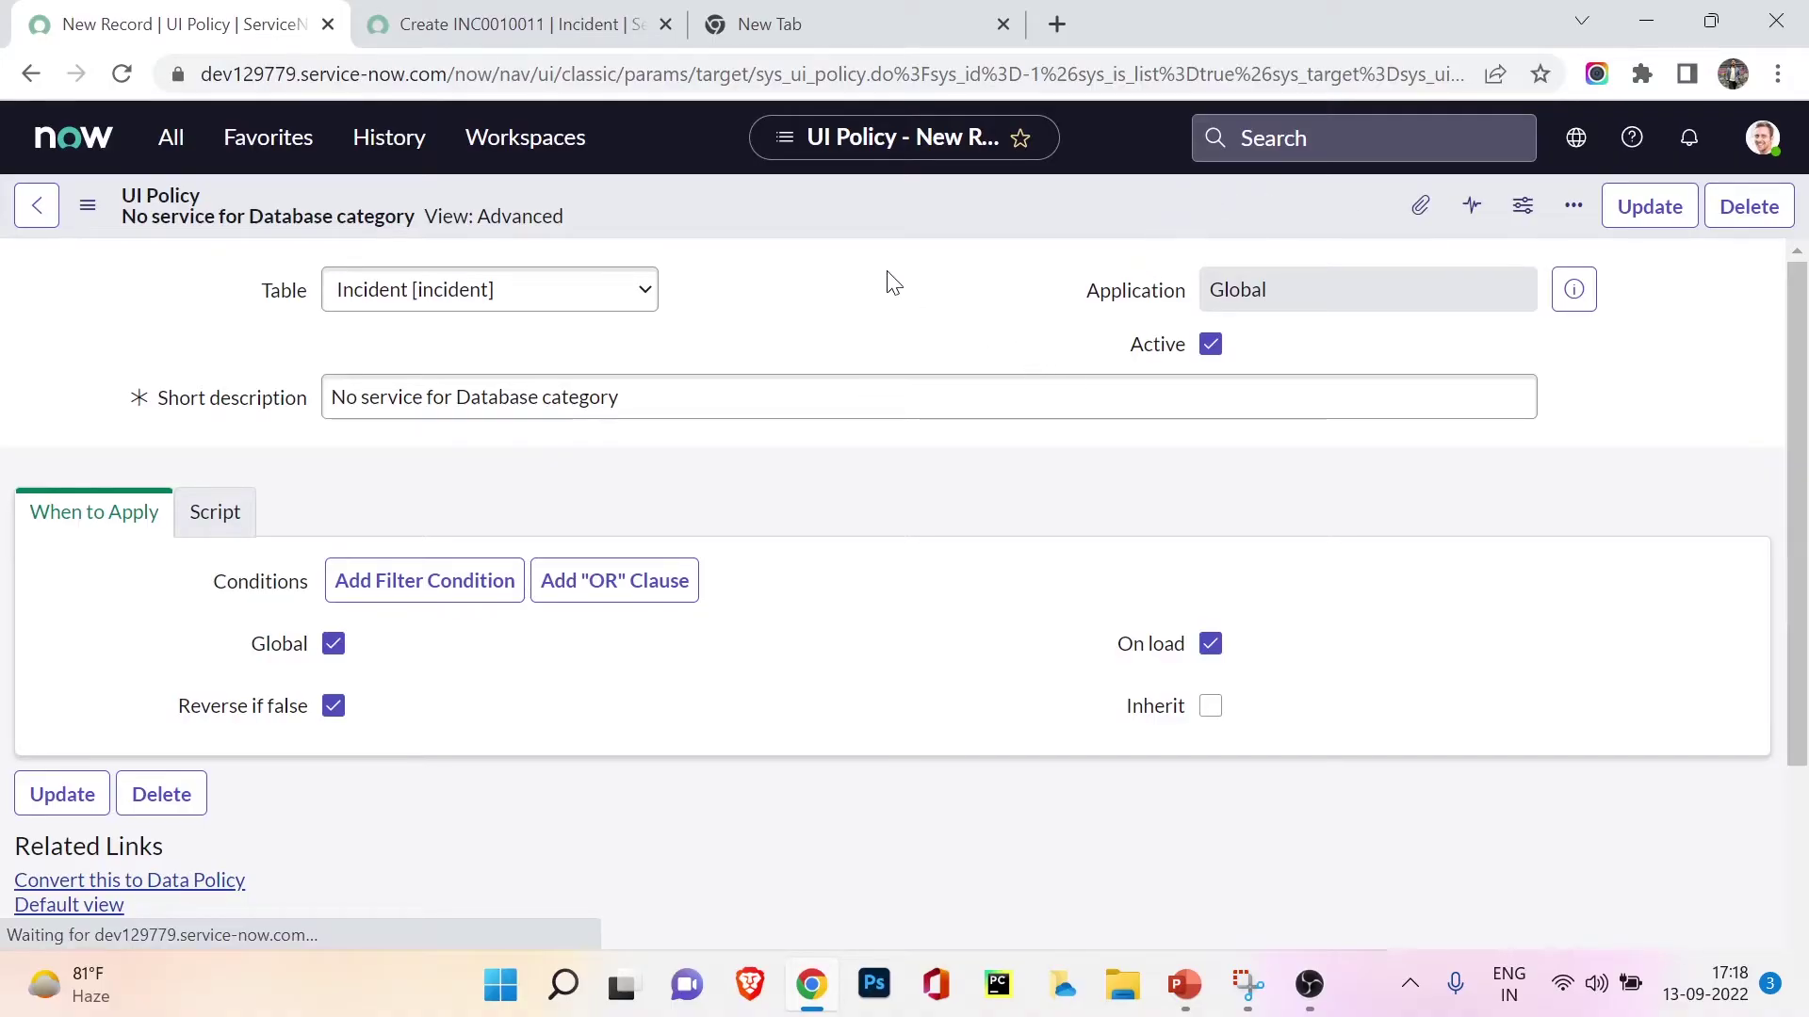
scroll(787, 432, "down", 5)
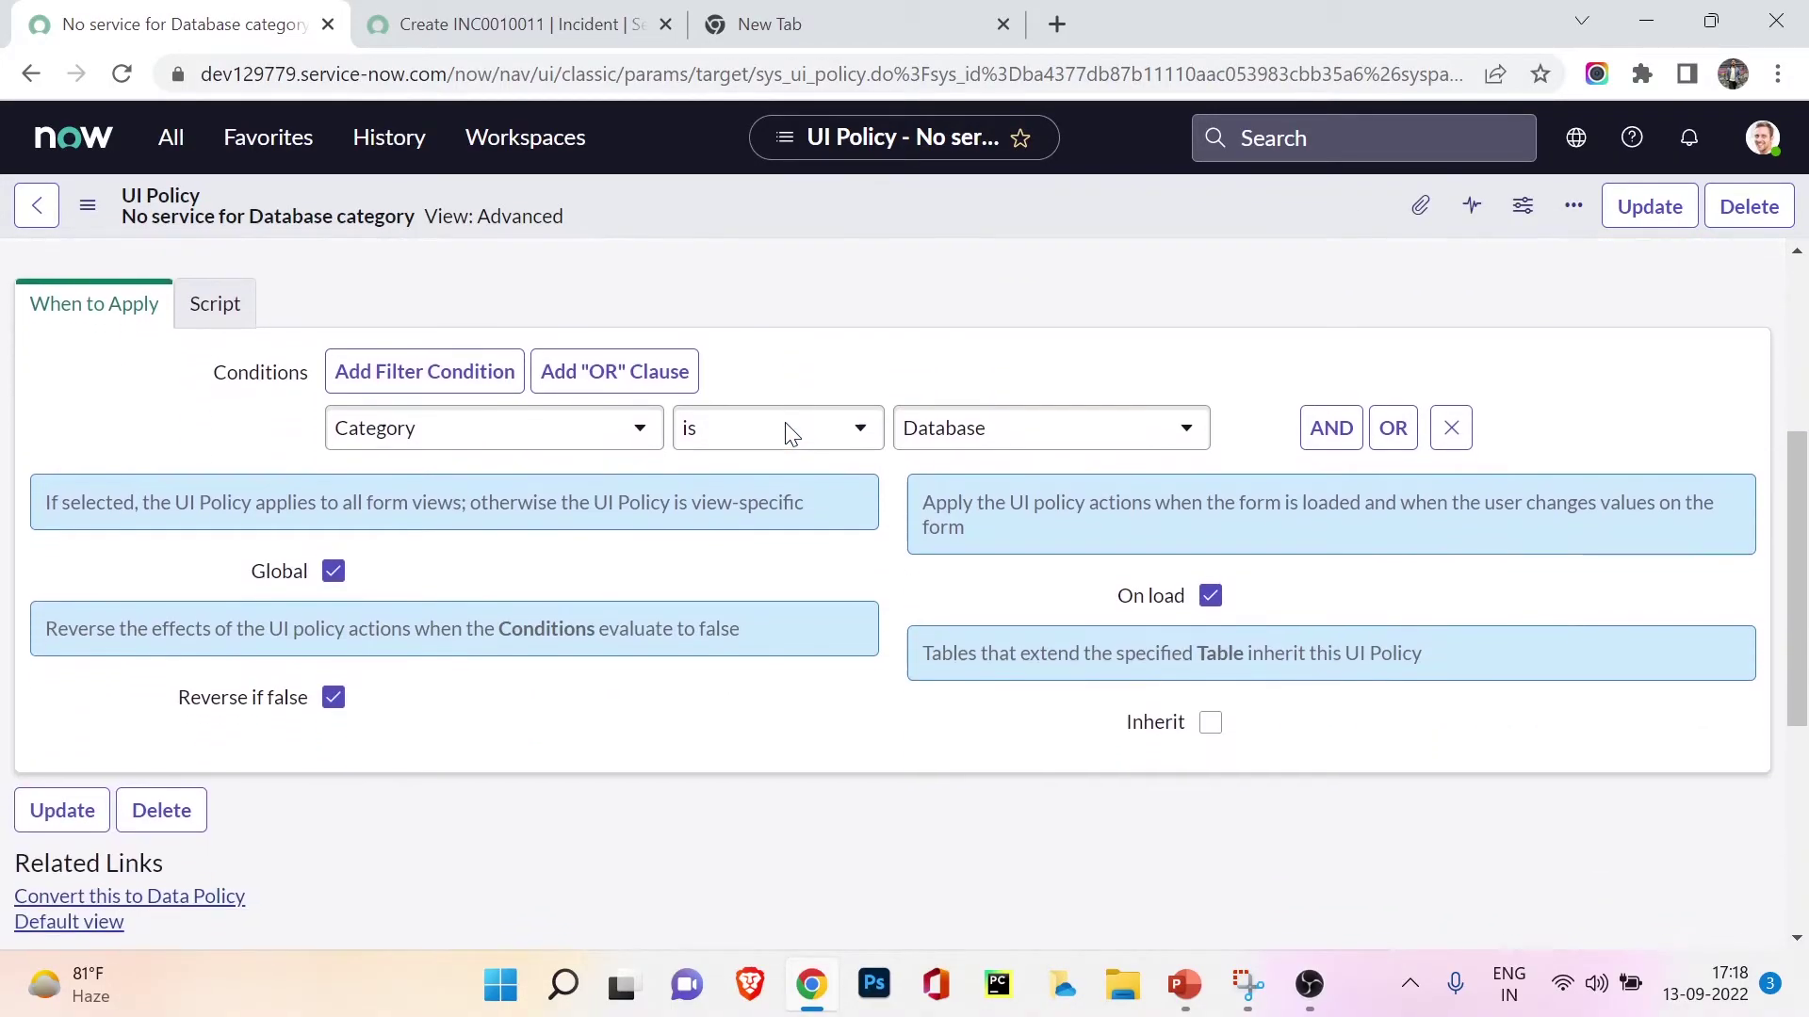
scroll(622, 419, "up", 1)
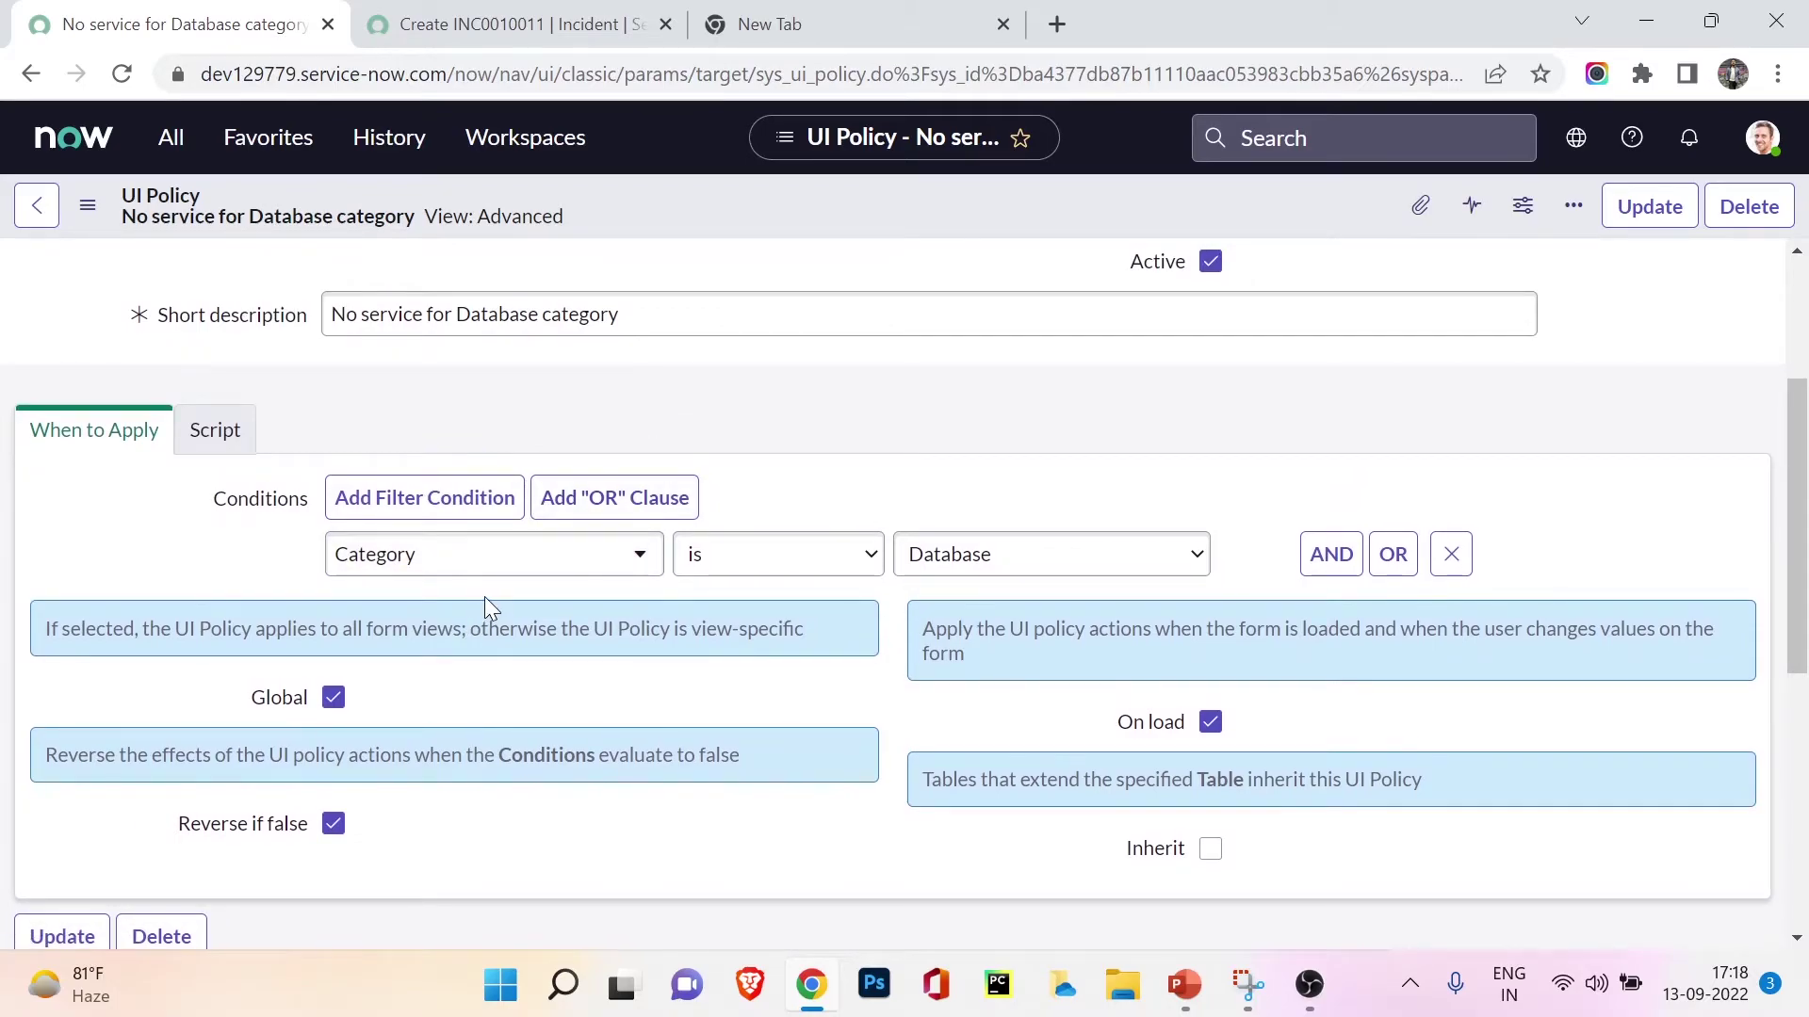
scroll(499, 527, "up", 2)
Review the Script settings, go back to When to Apply, and start a new UI Policy Action
left_click(216, 714)
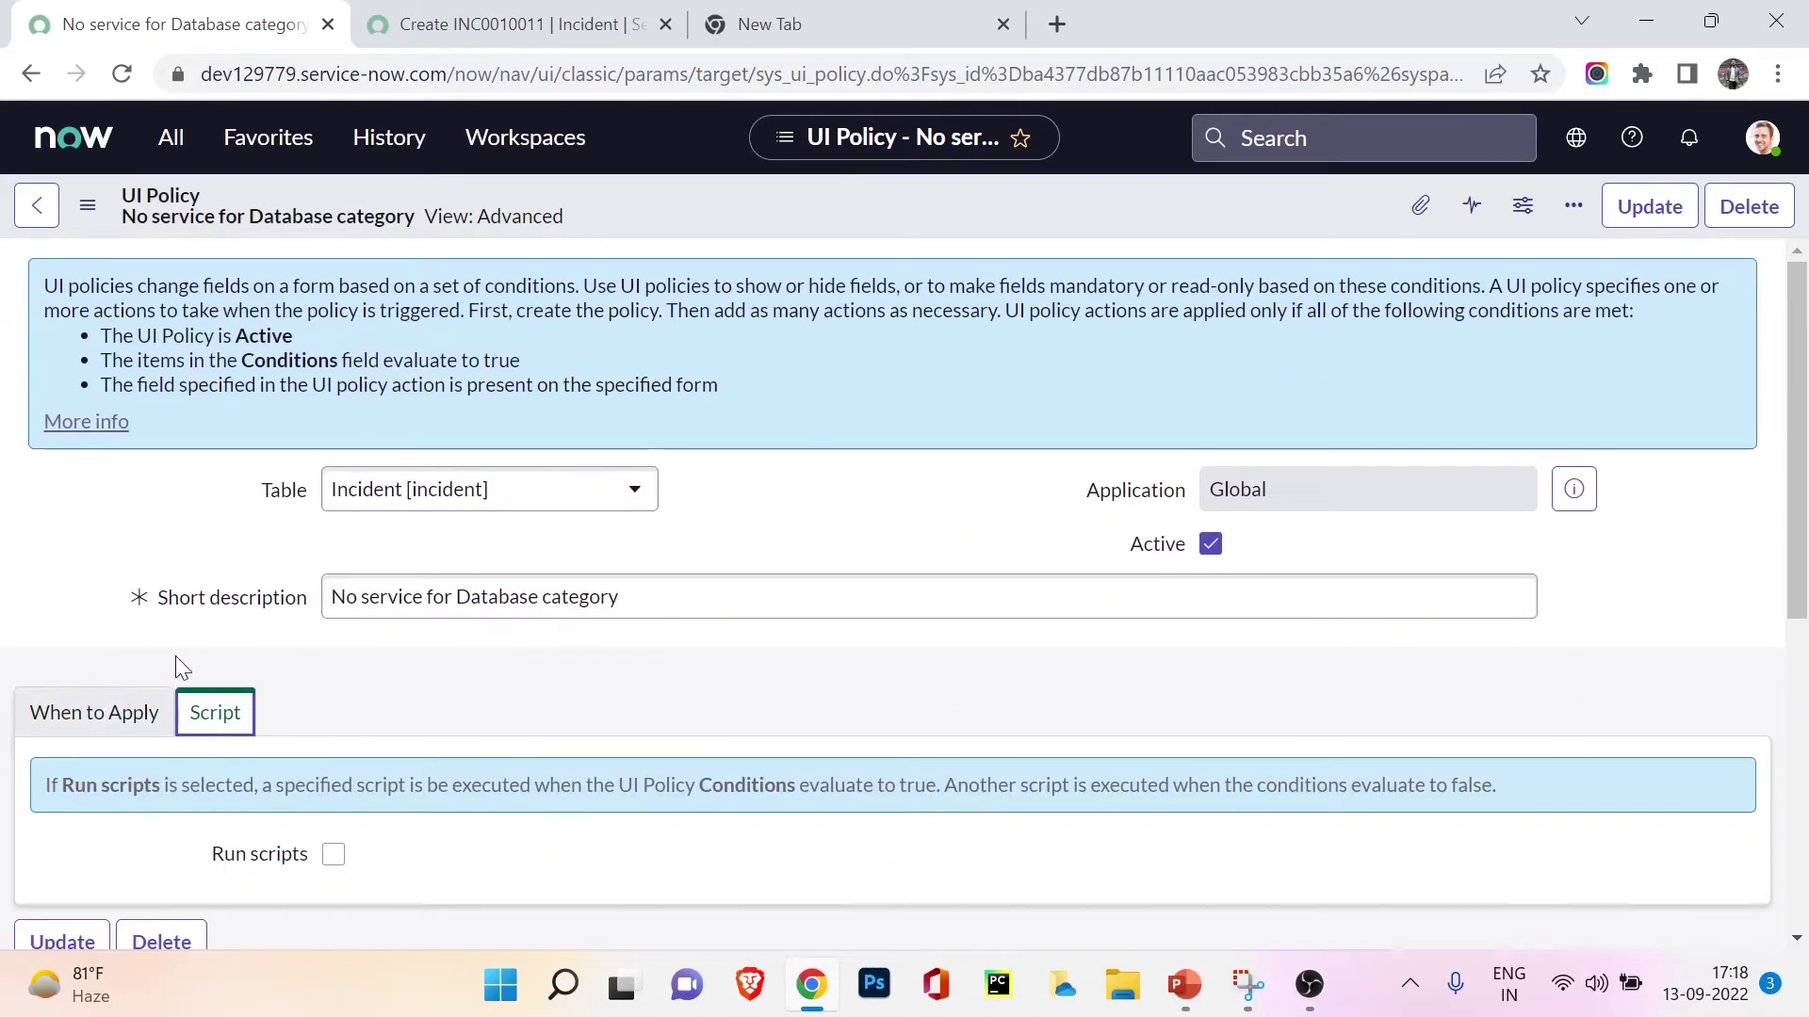
scroll(184, 665, "down", 3)
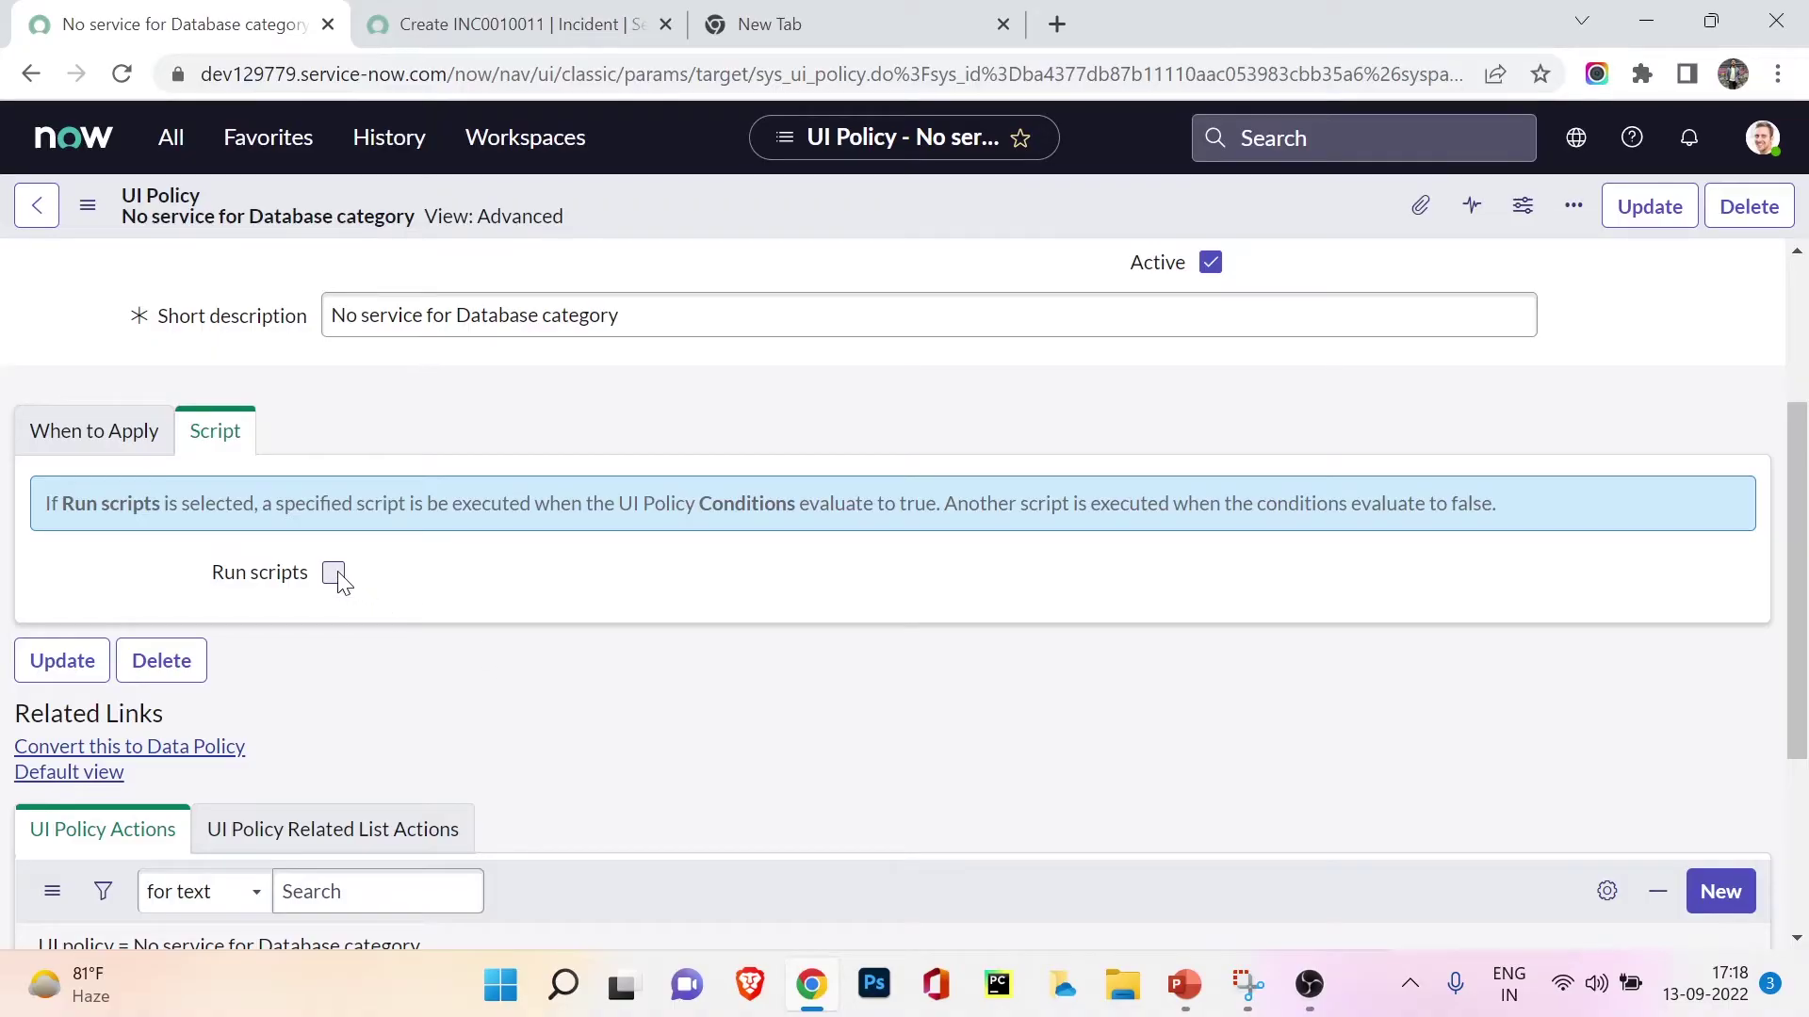
left_click(156, 433)
scroll(241, 551, "down", 4)
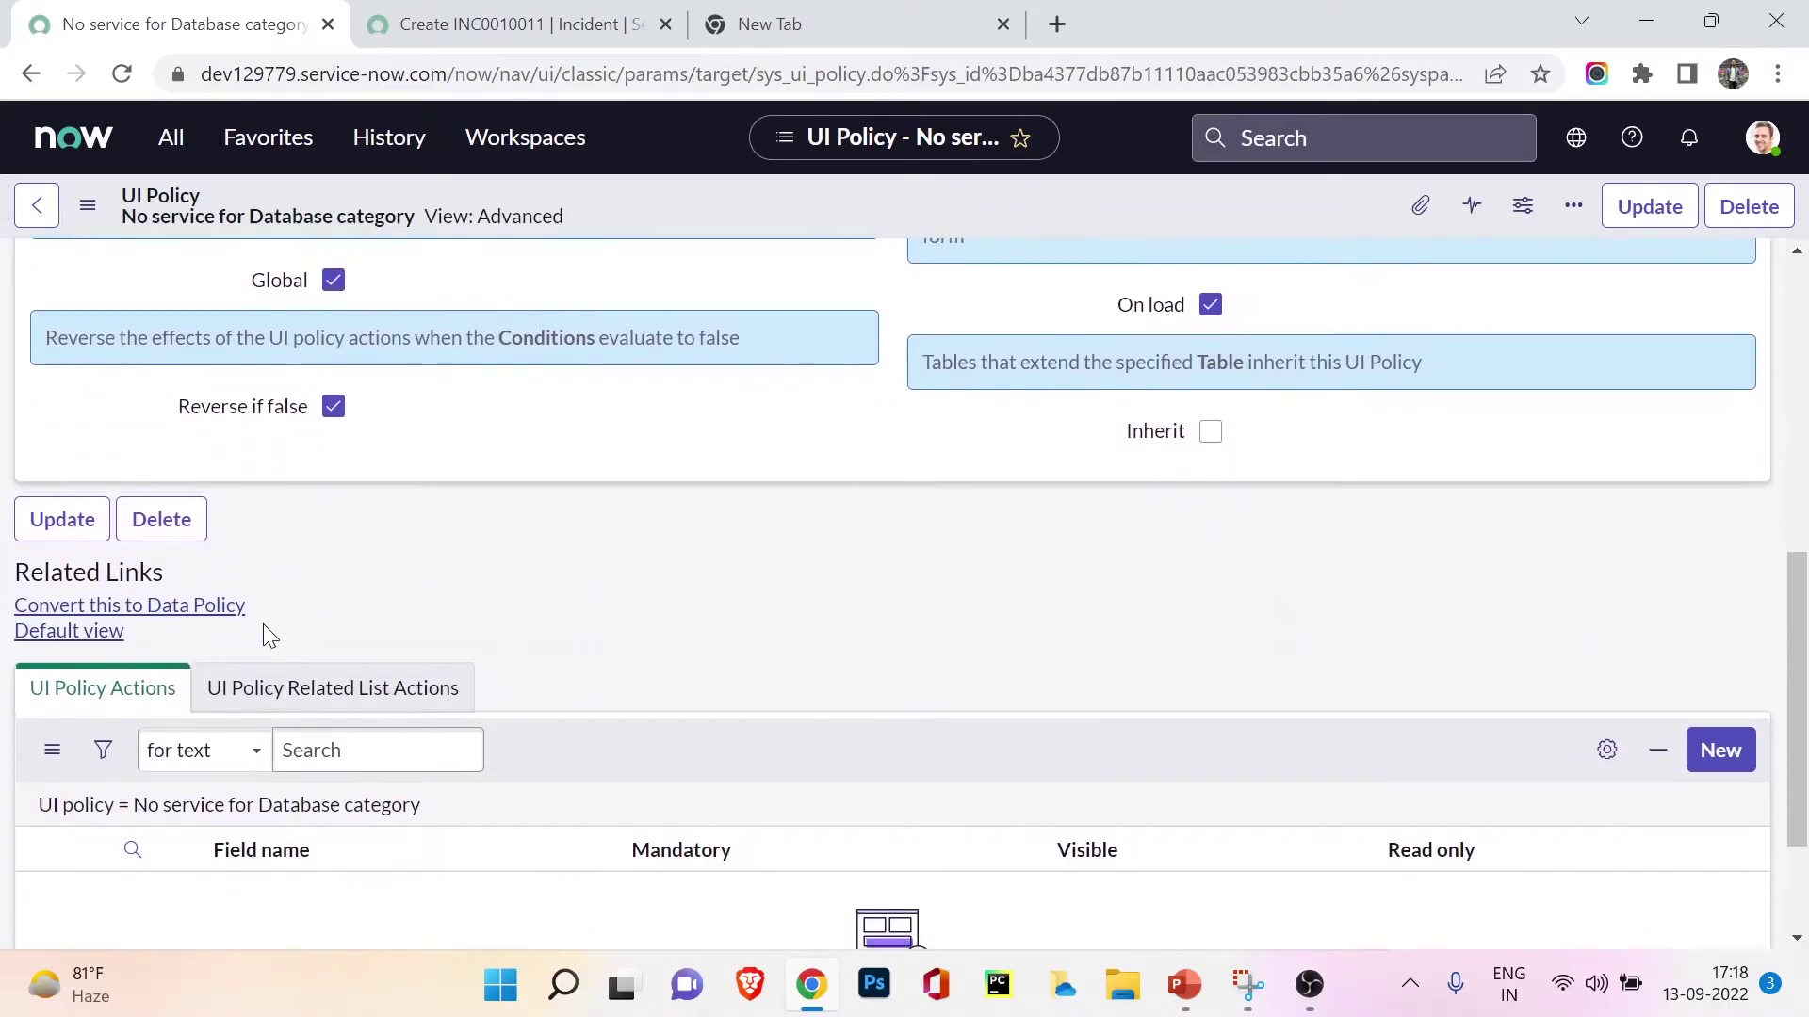
scroll(143, 859, "down", 2)
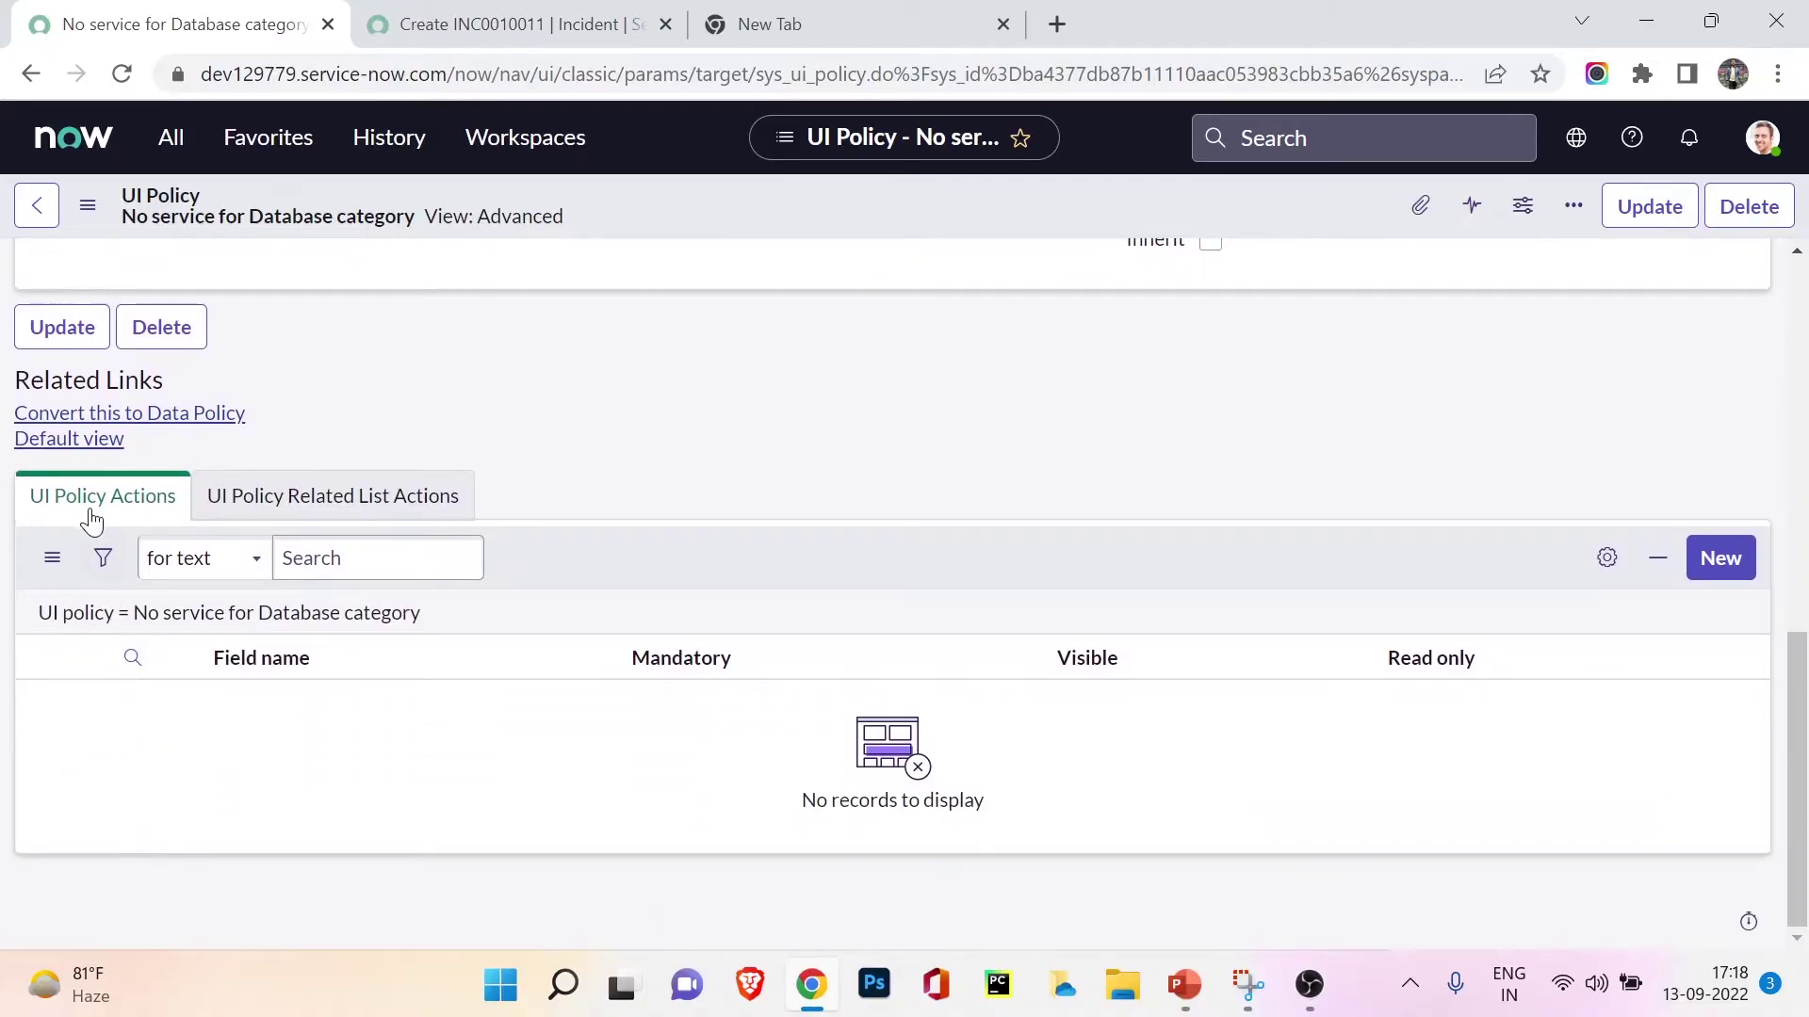
left_click(1729, 556)
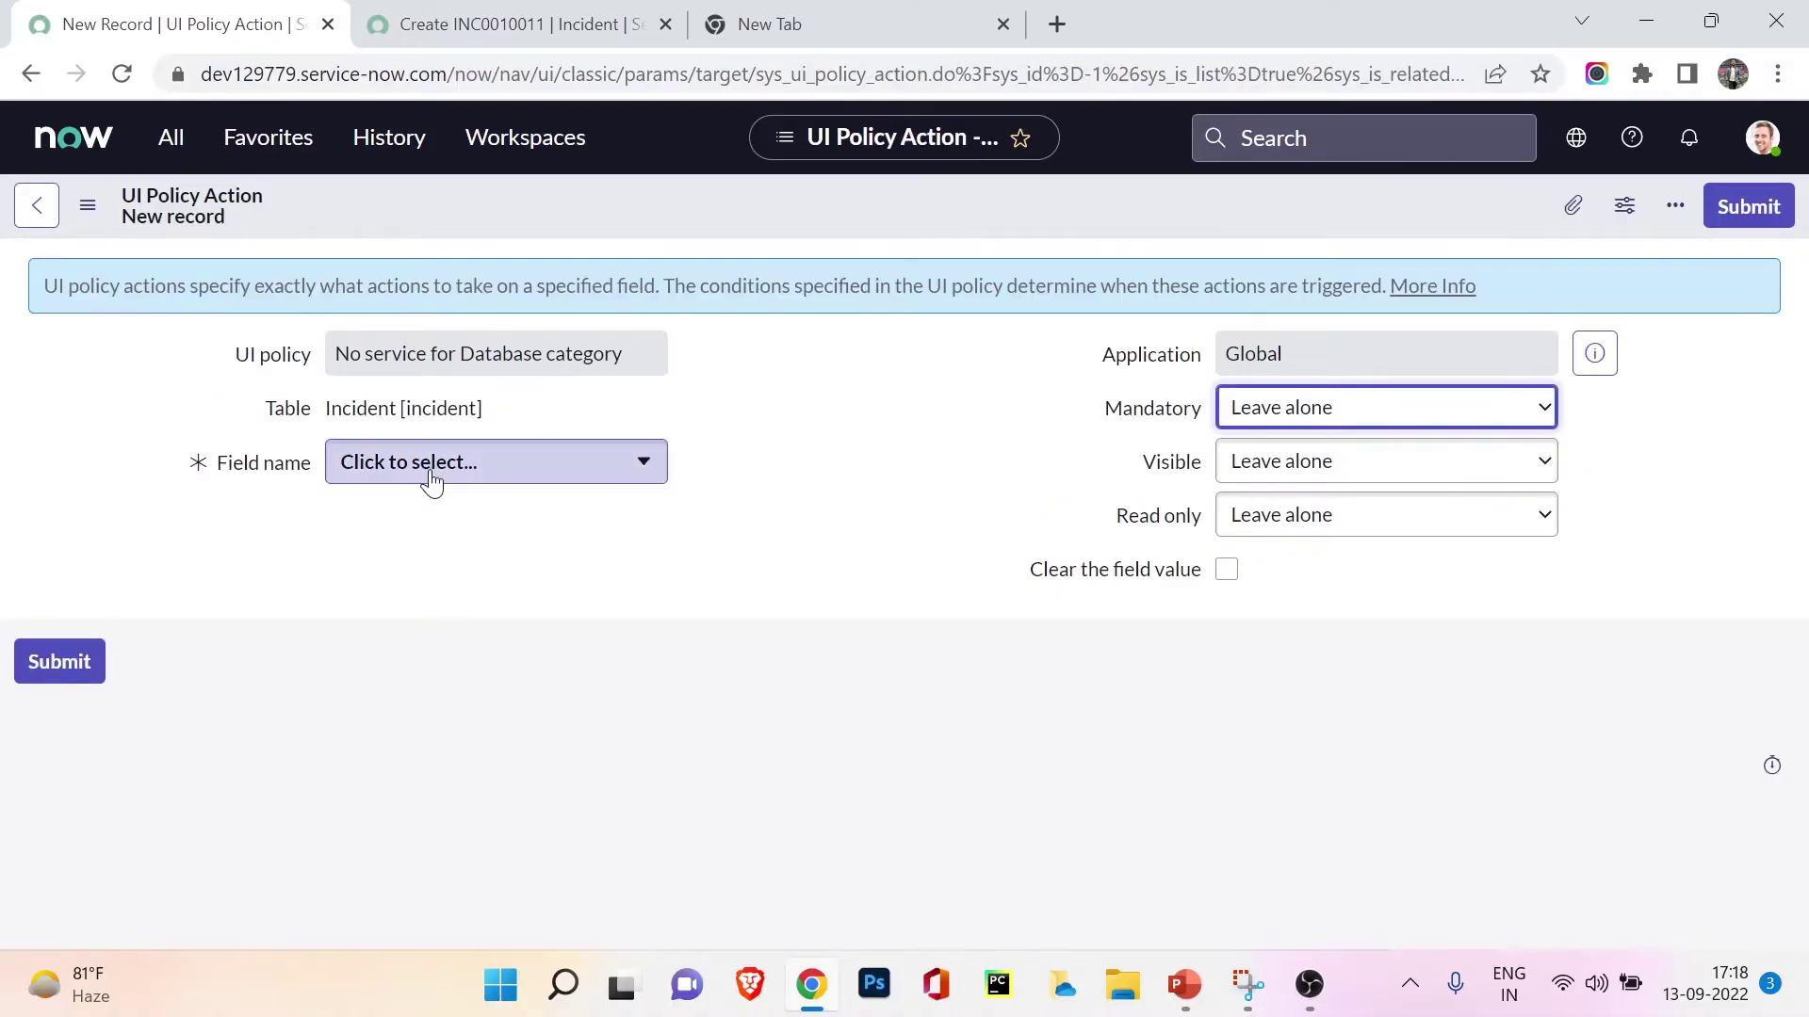
Set the action's field to Service with Visible set to False
left_click(430, 474)
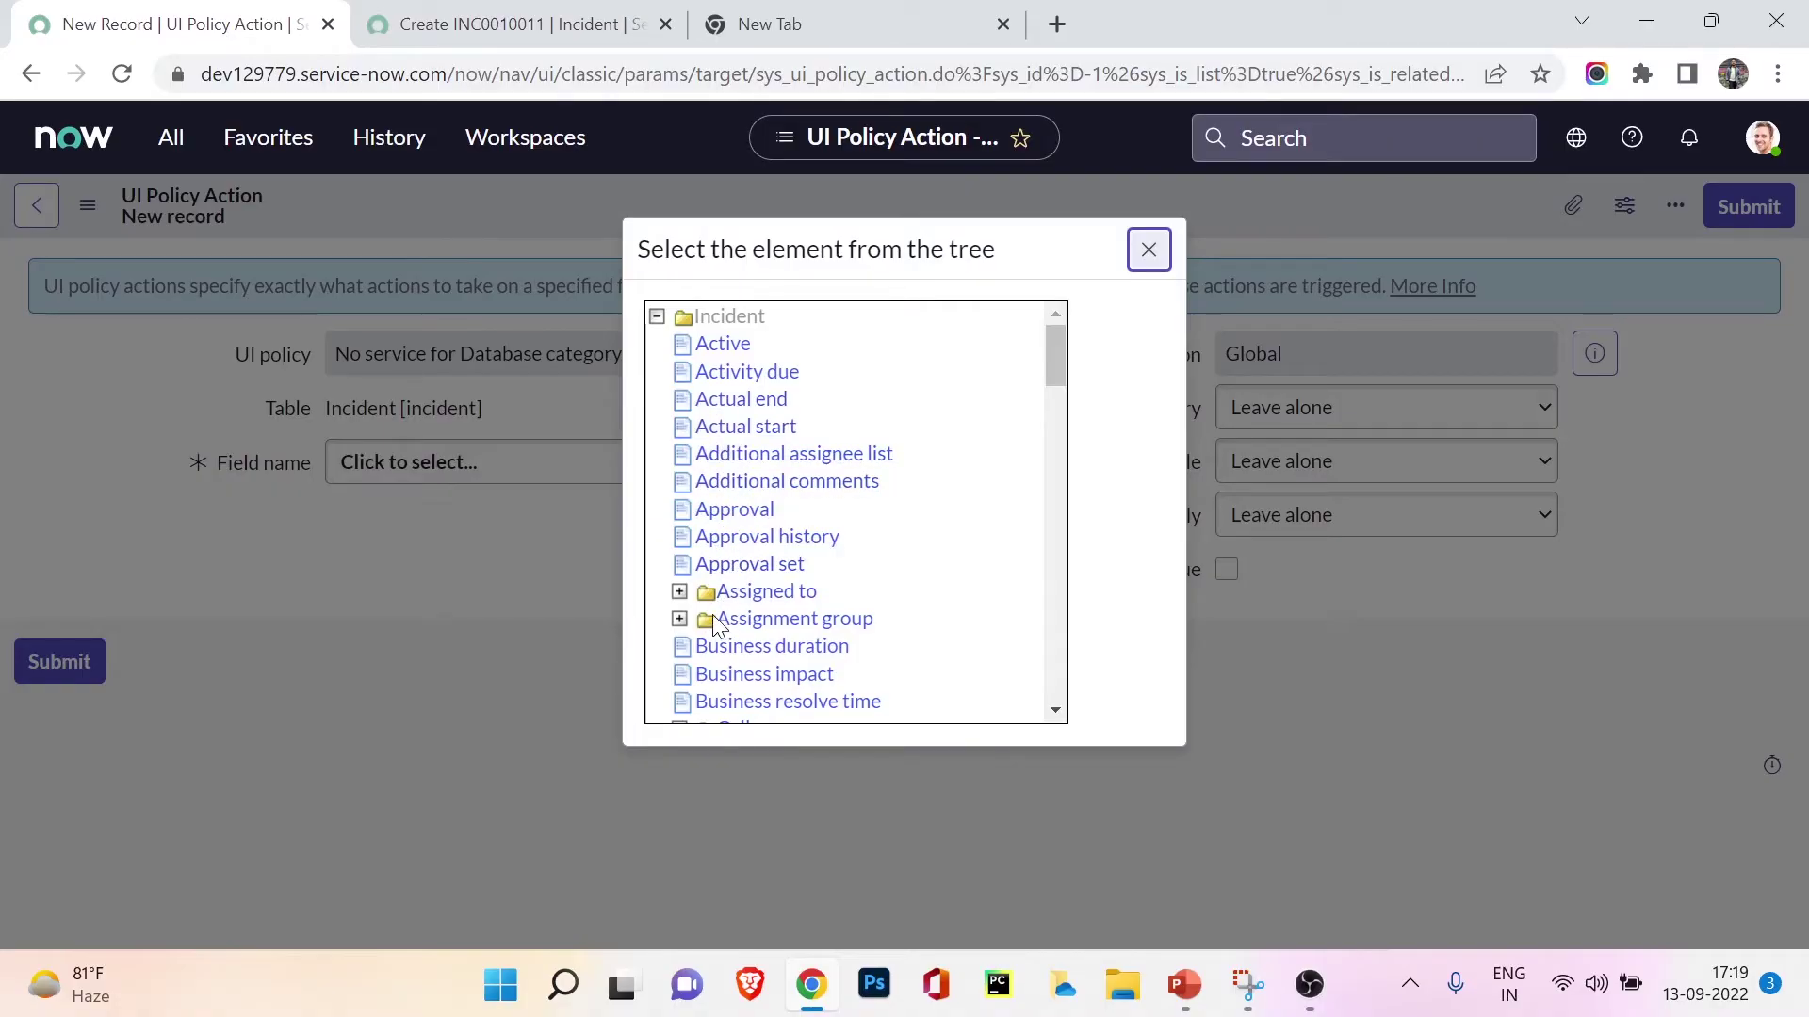
scroll(720, 579, "down", 5)
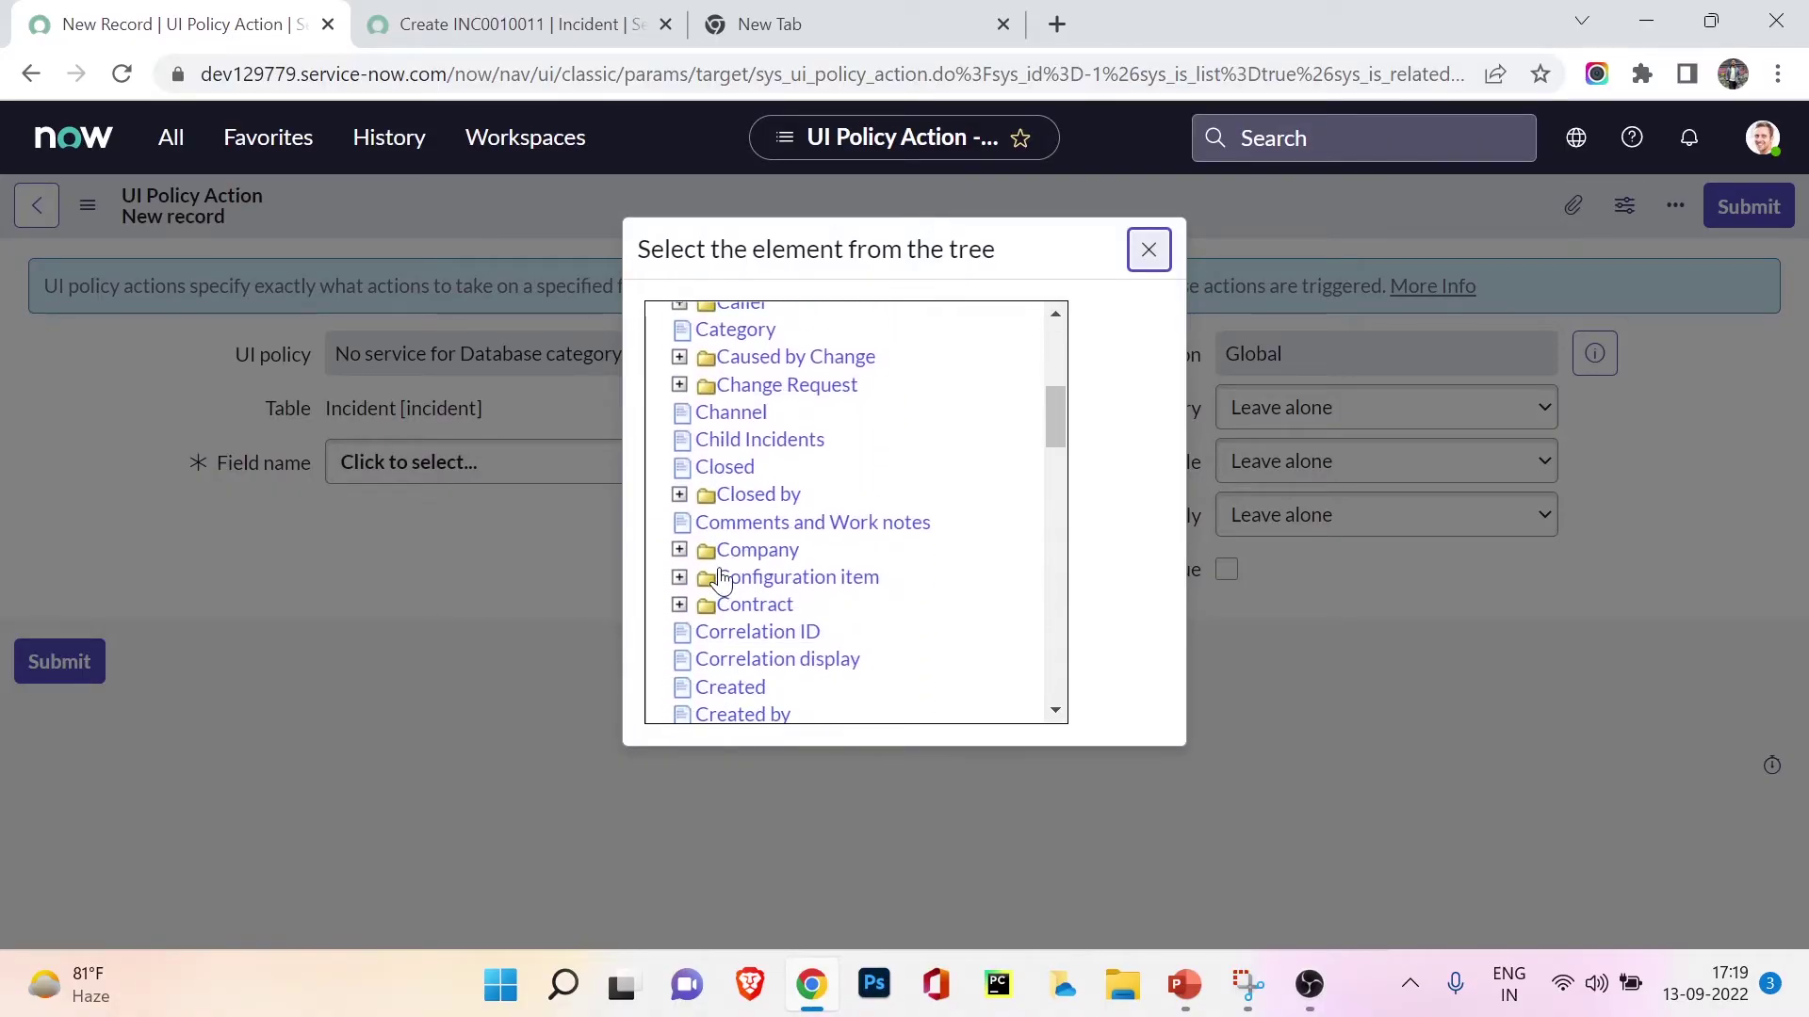
scroll(721, 580, "down", 10)
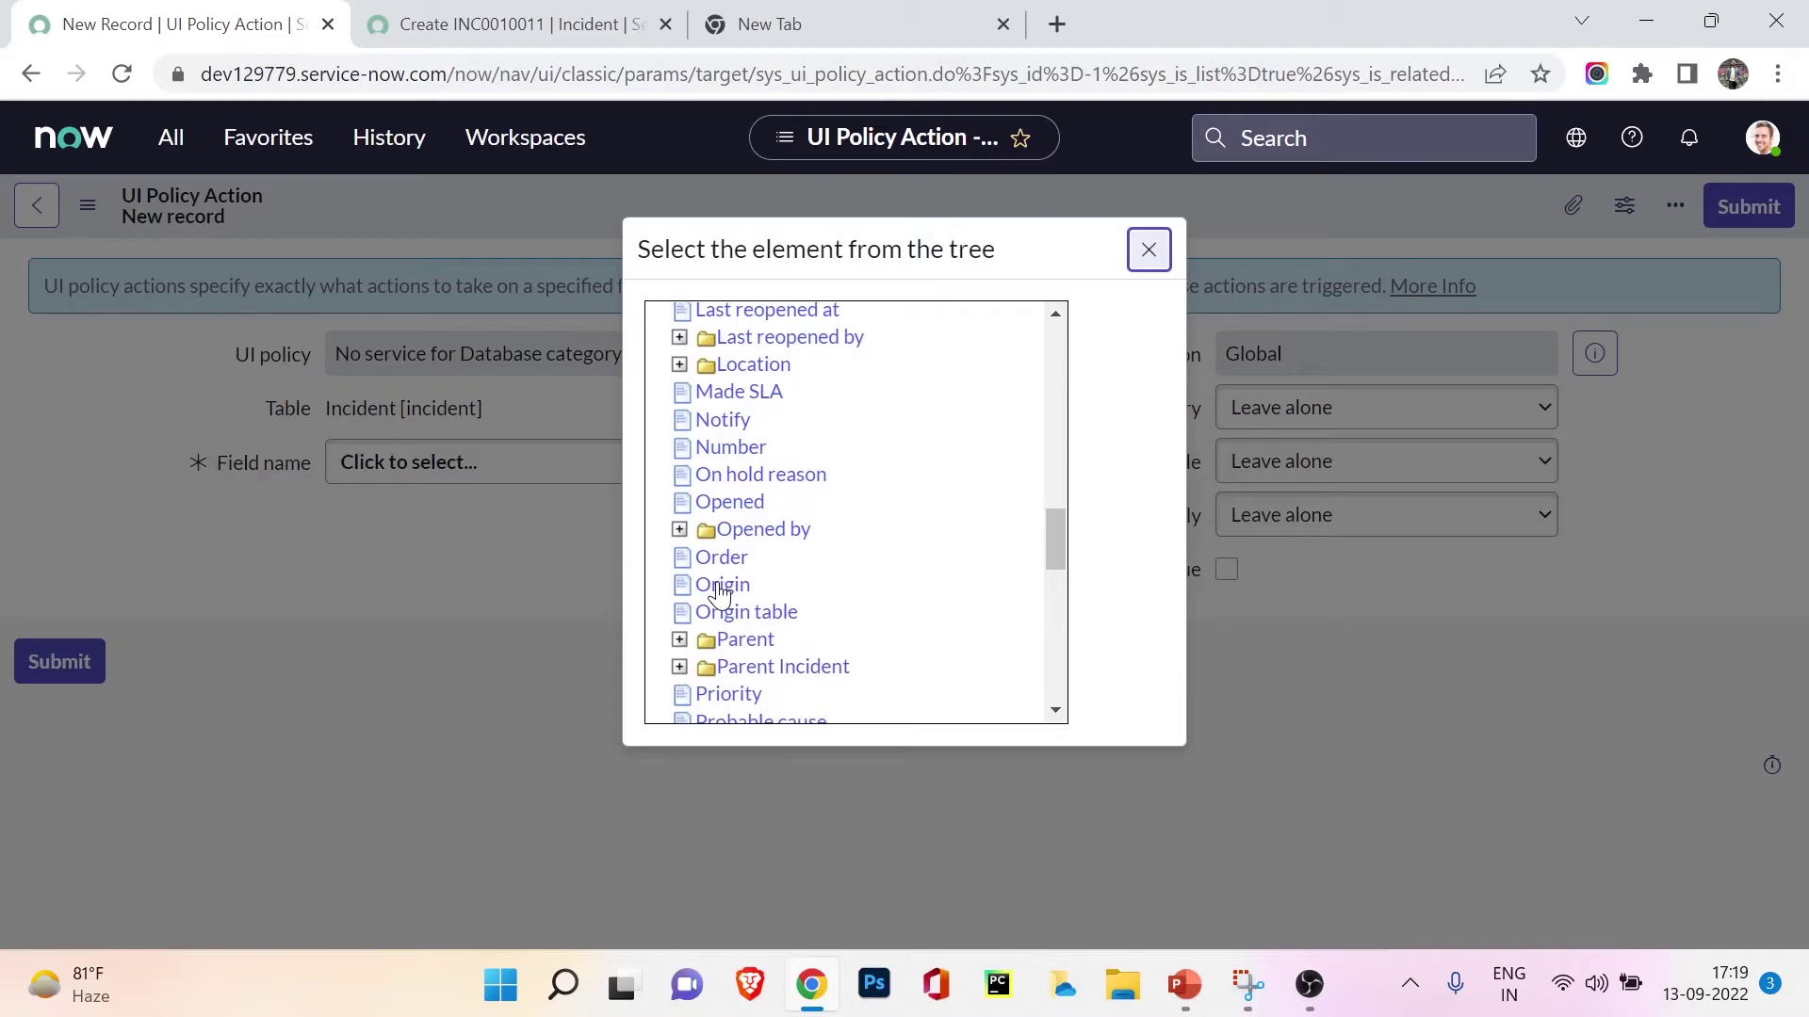
scroll(726, 603, "down", 5)
scroll(727, 624, "down", 2)
left_click(743, 579)
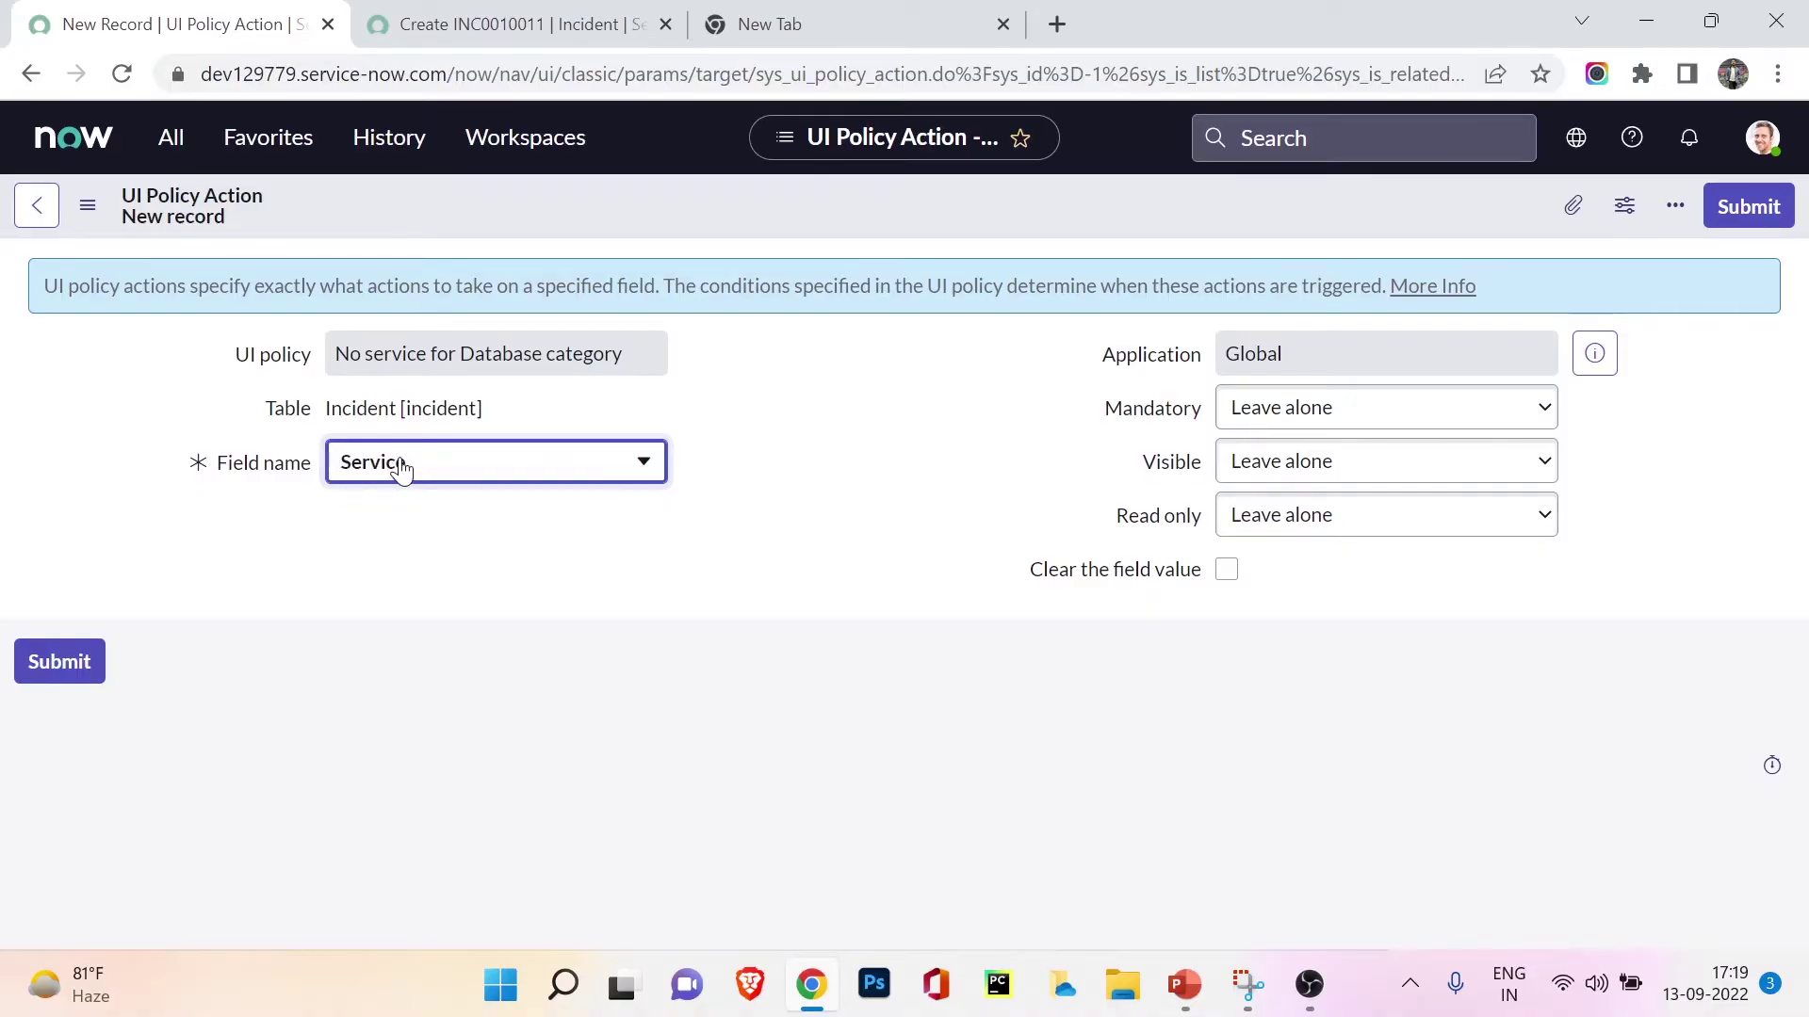
left_click(1262, 474)
left_click(1262, 537)
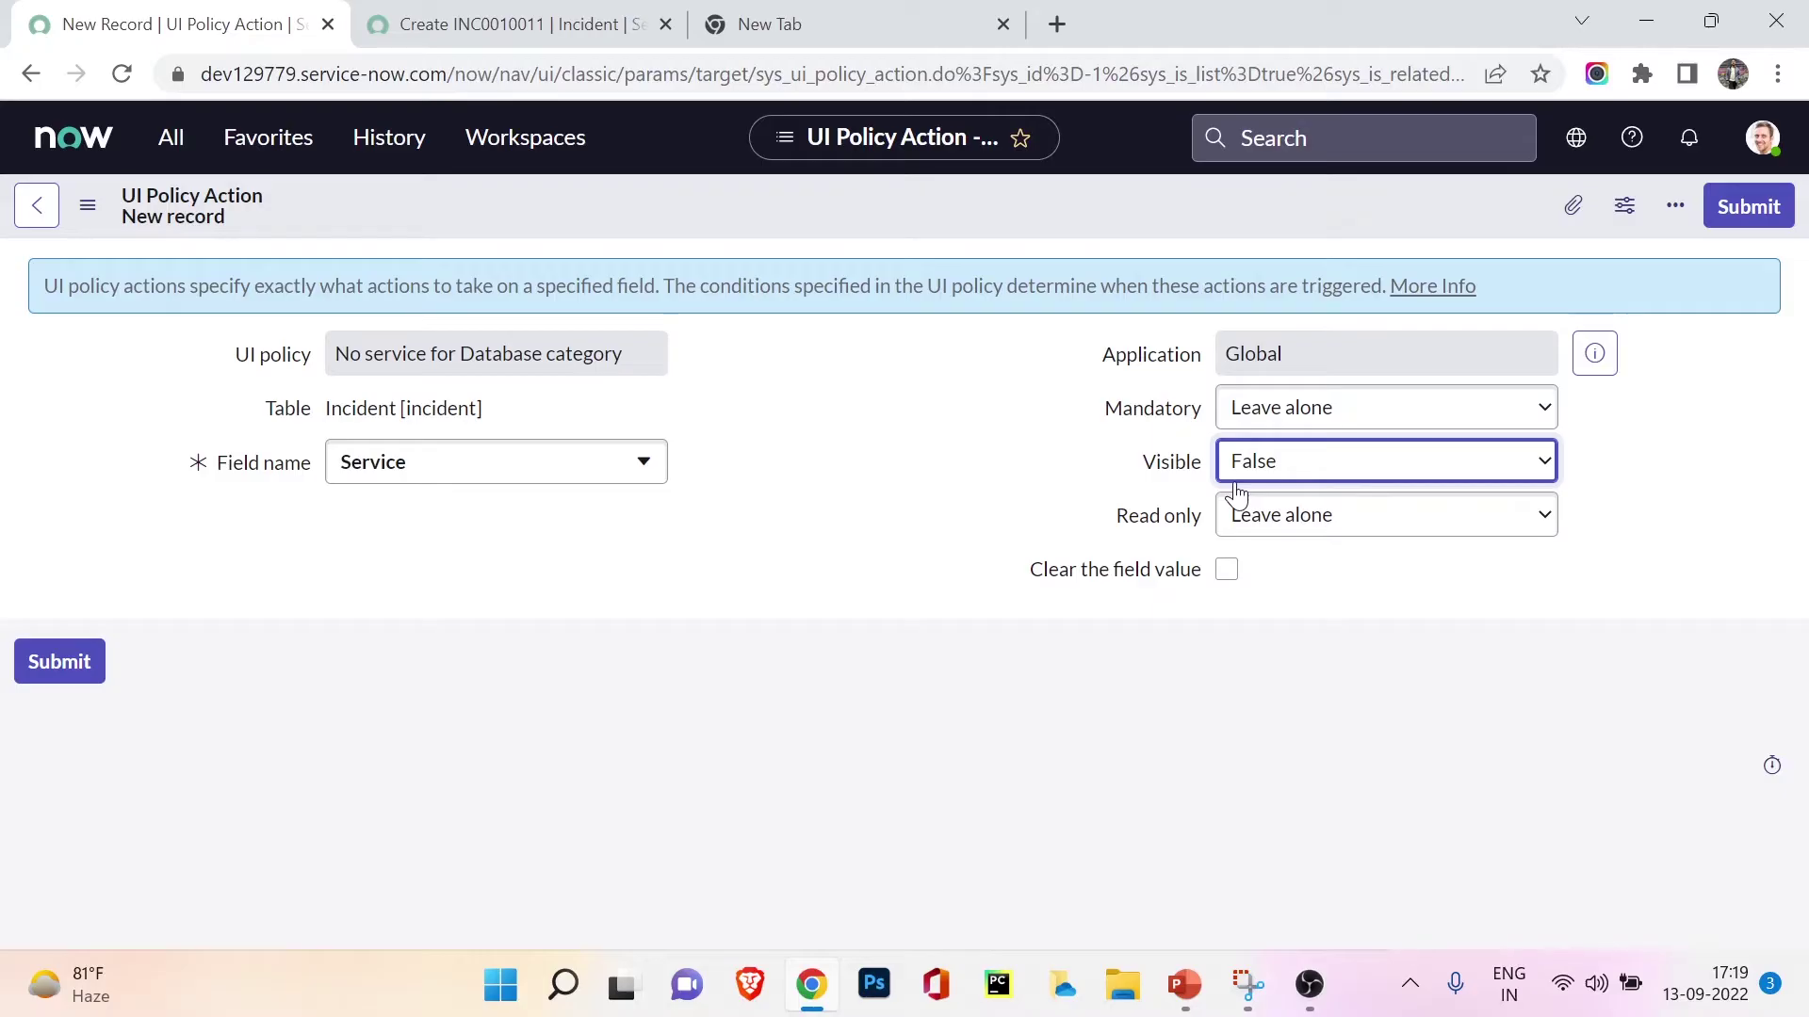
Save the Service field action and go back to the UI policy record
right_click(706, 215)
left_click(735, 235)
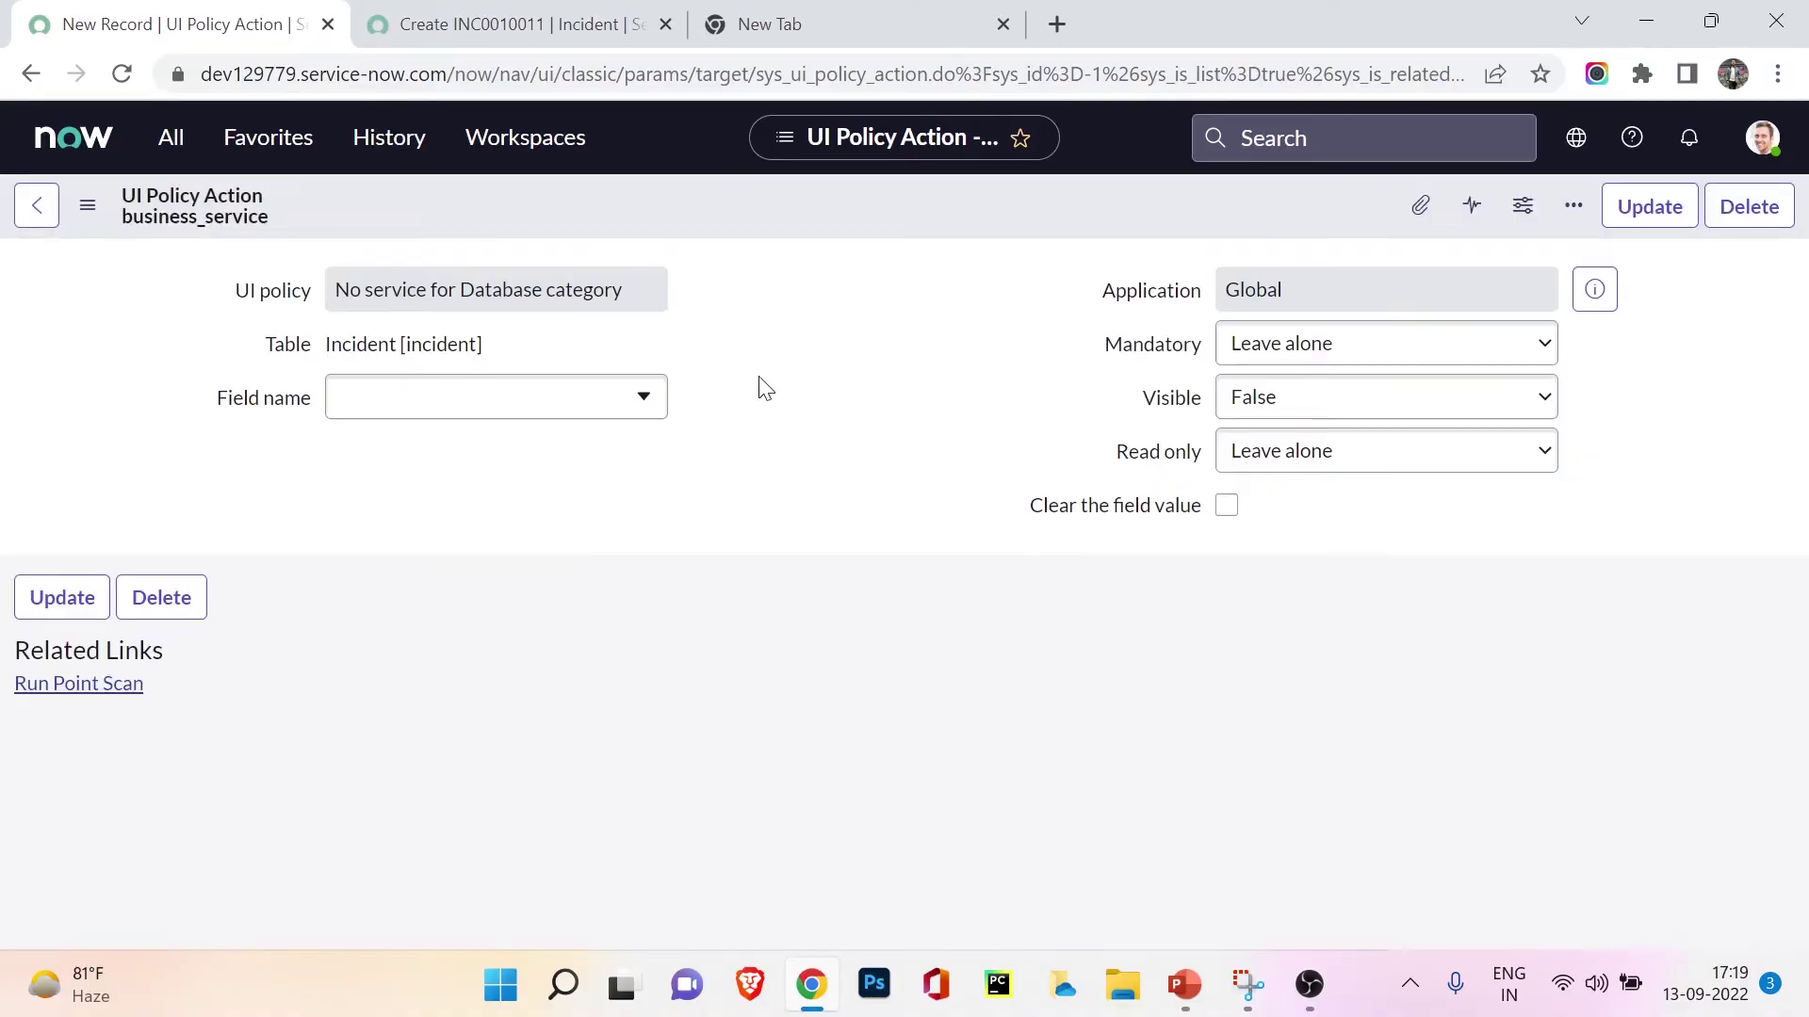
left_click(27, 212)
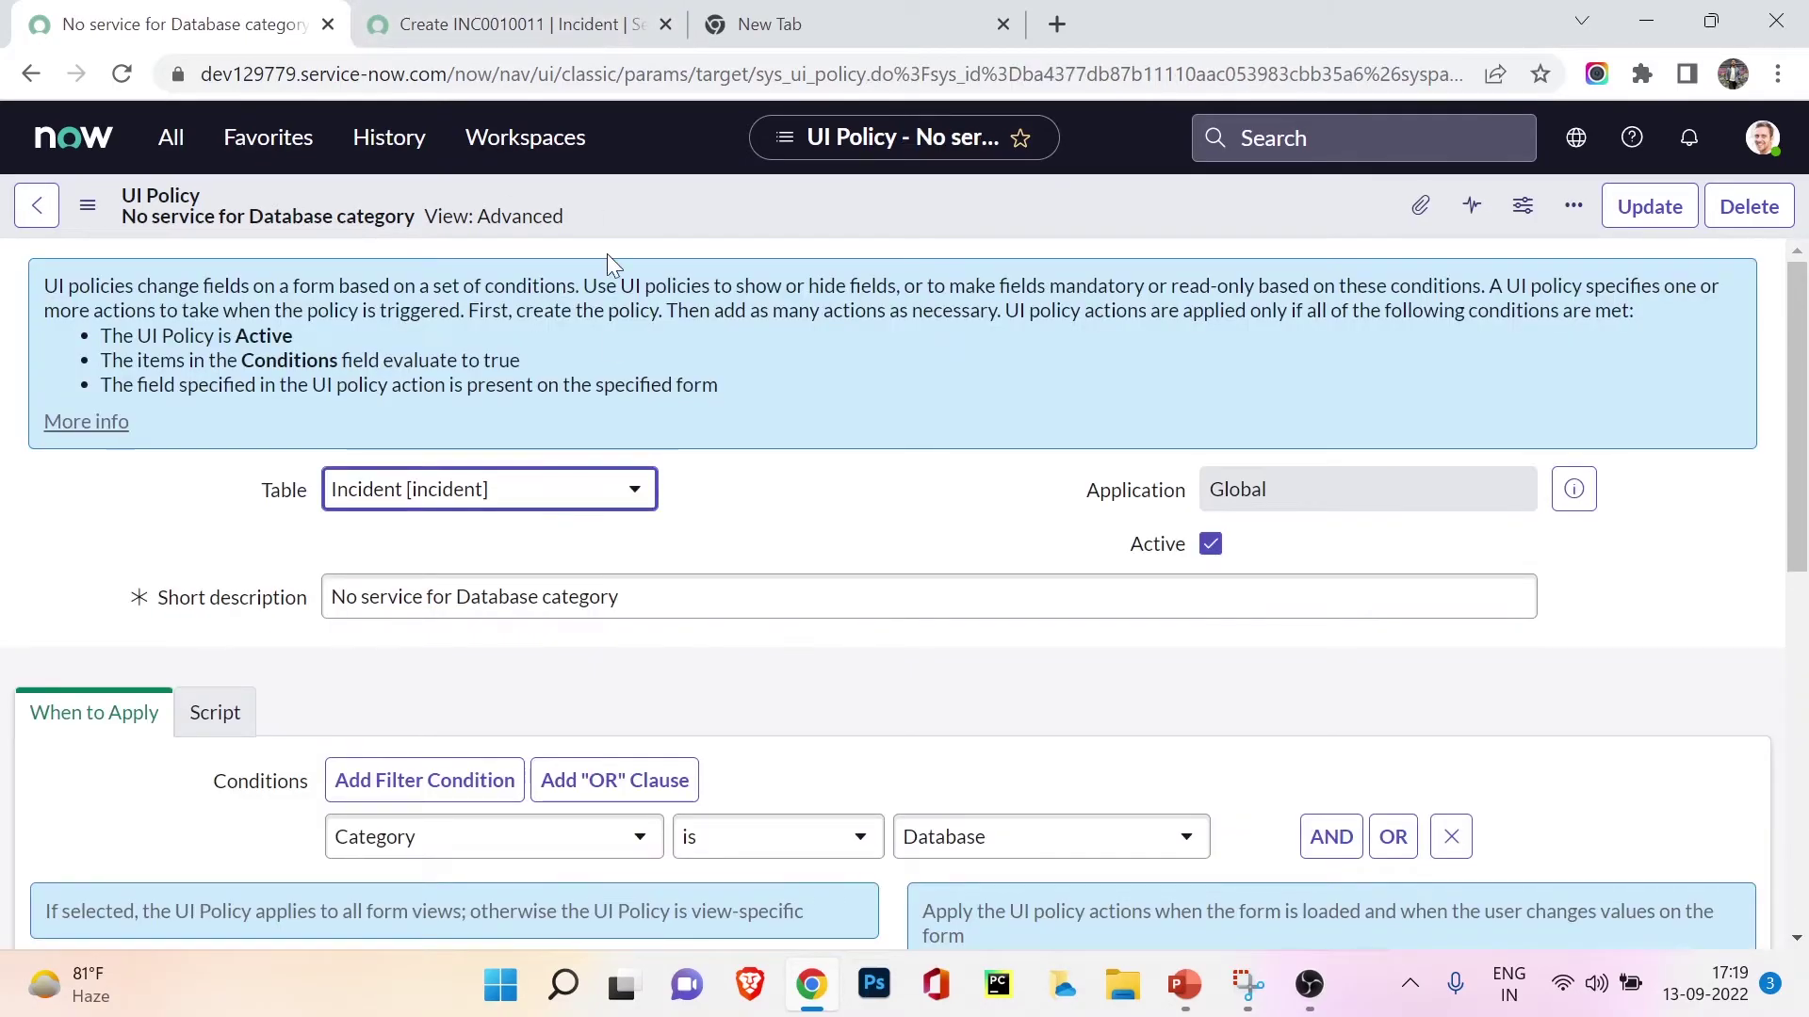
Reload the new incident form so the Database policy takes effect
left_click(566, 11)
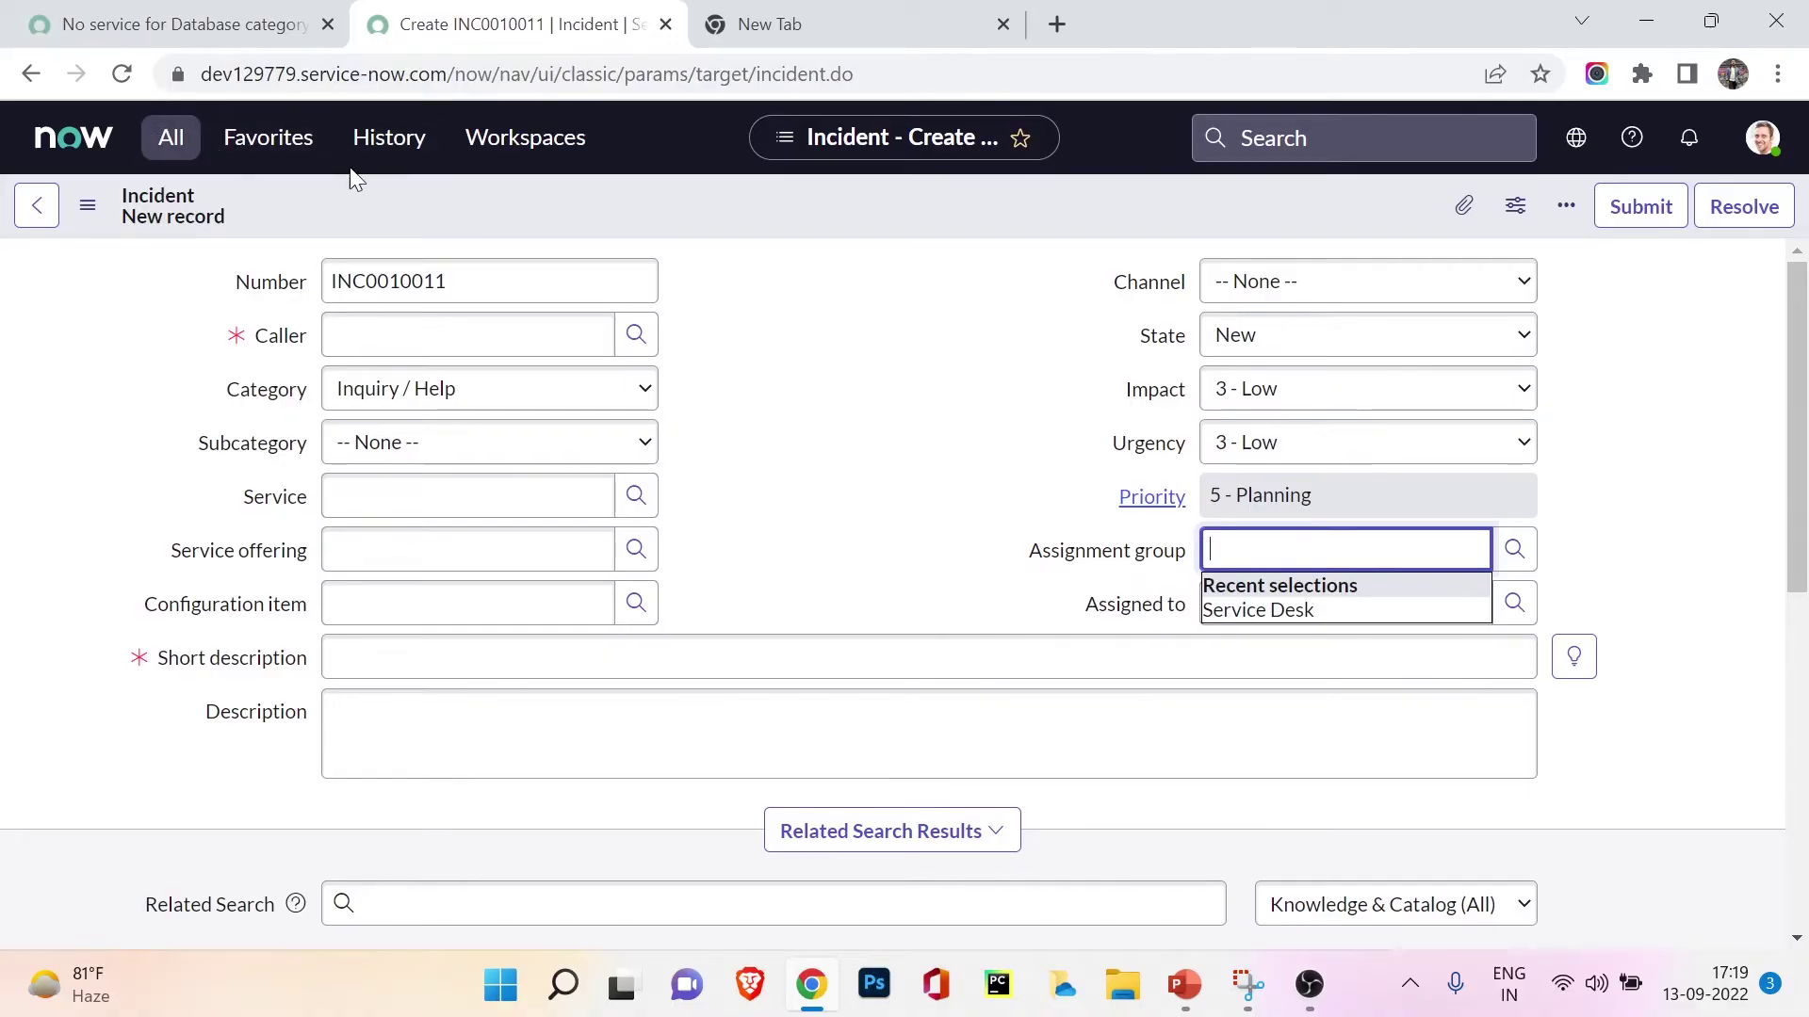
right_click(681, 214)
left_click(748, 452)
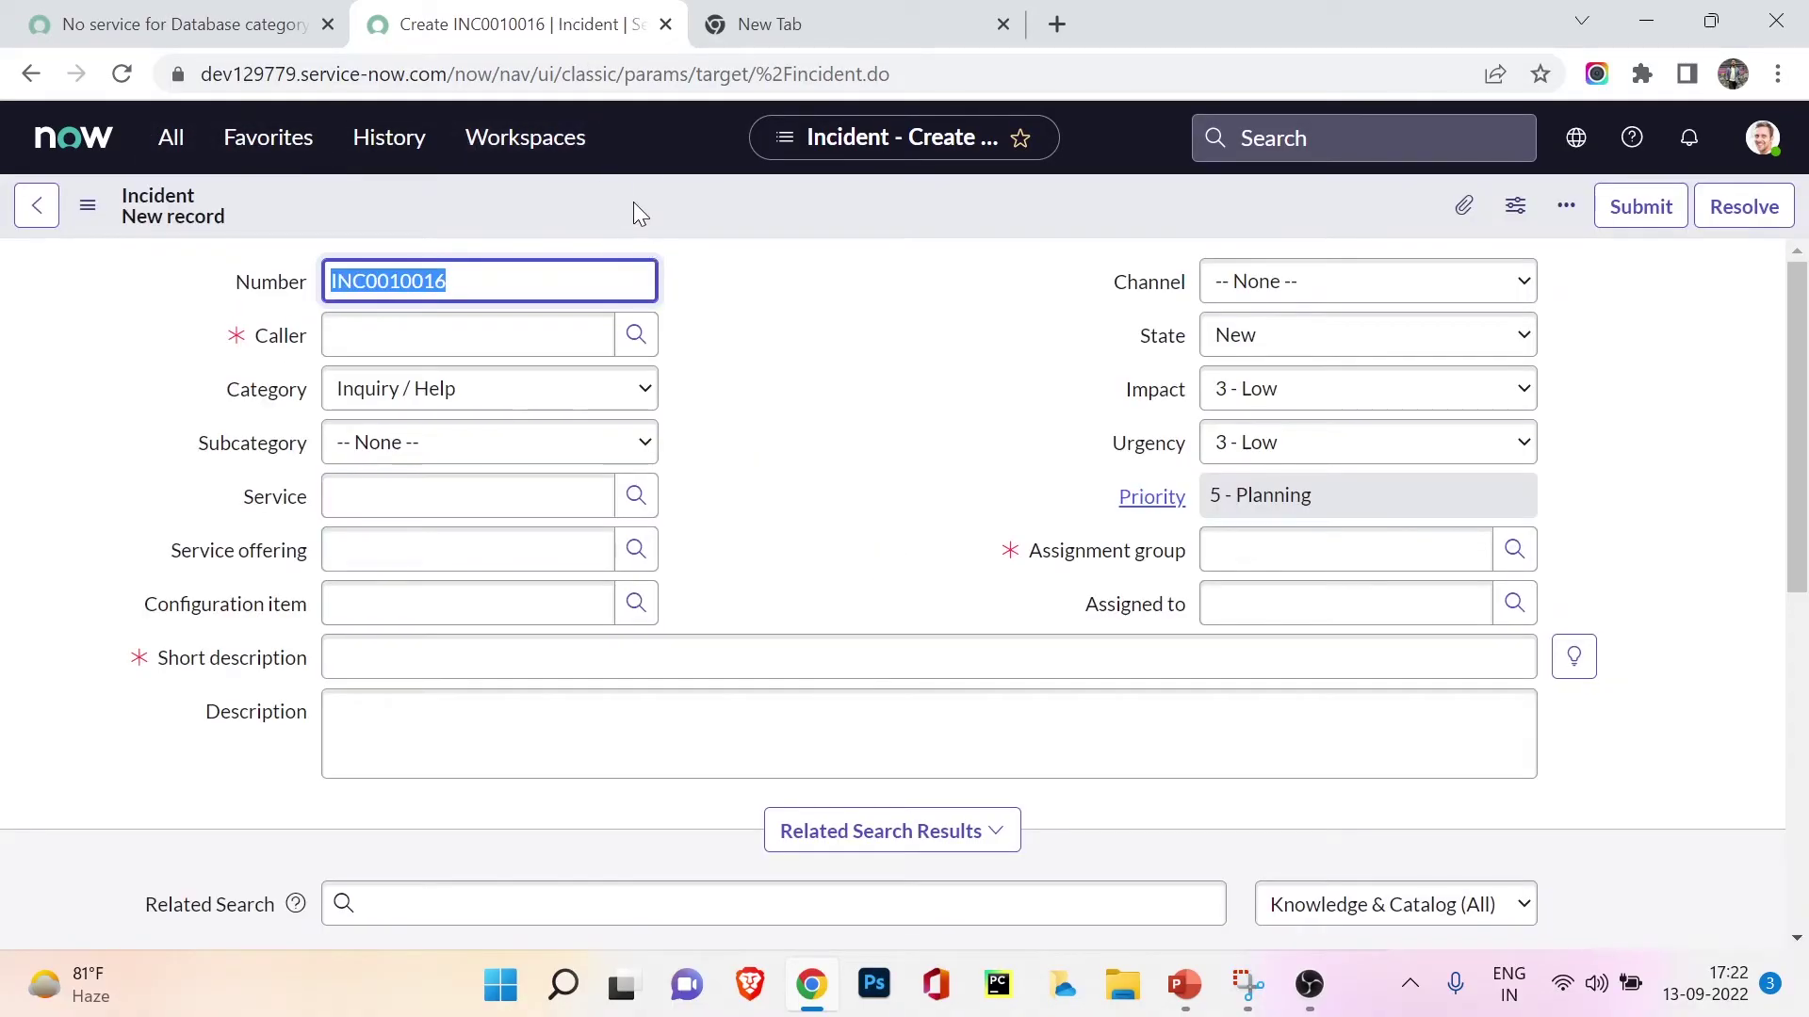
Switch Category to Database, then Software, then back to Database to test the Service field
left_click(344, 389)
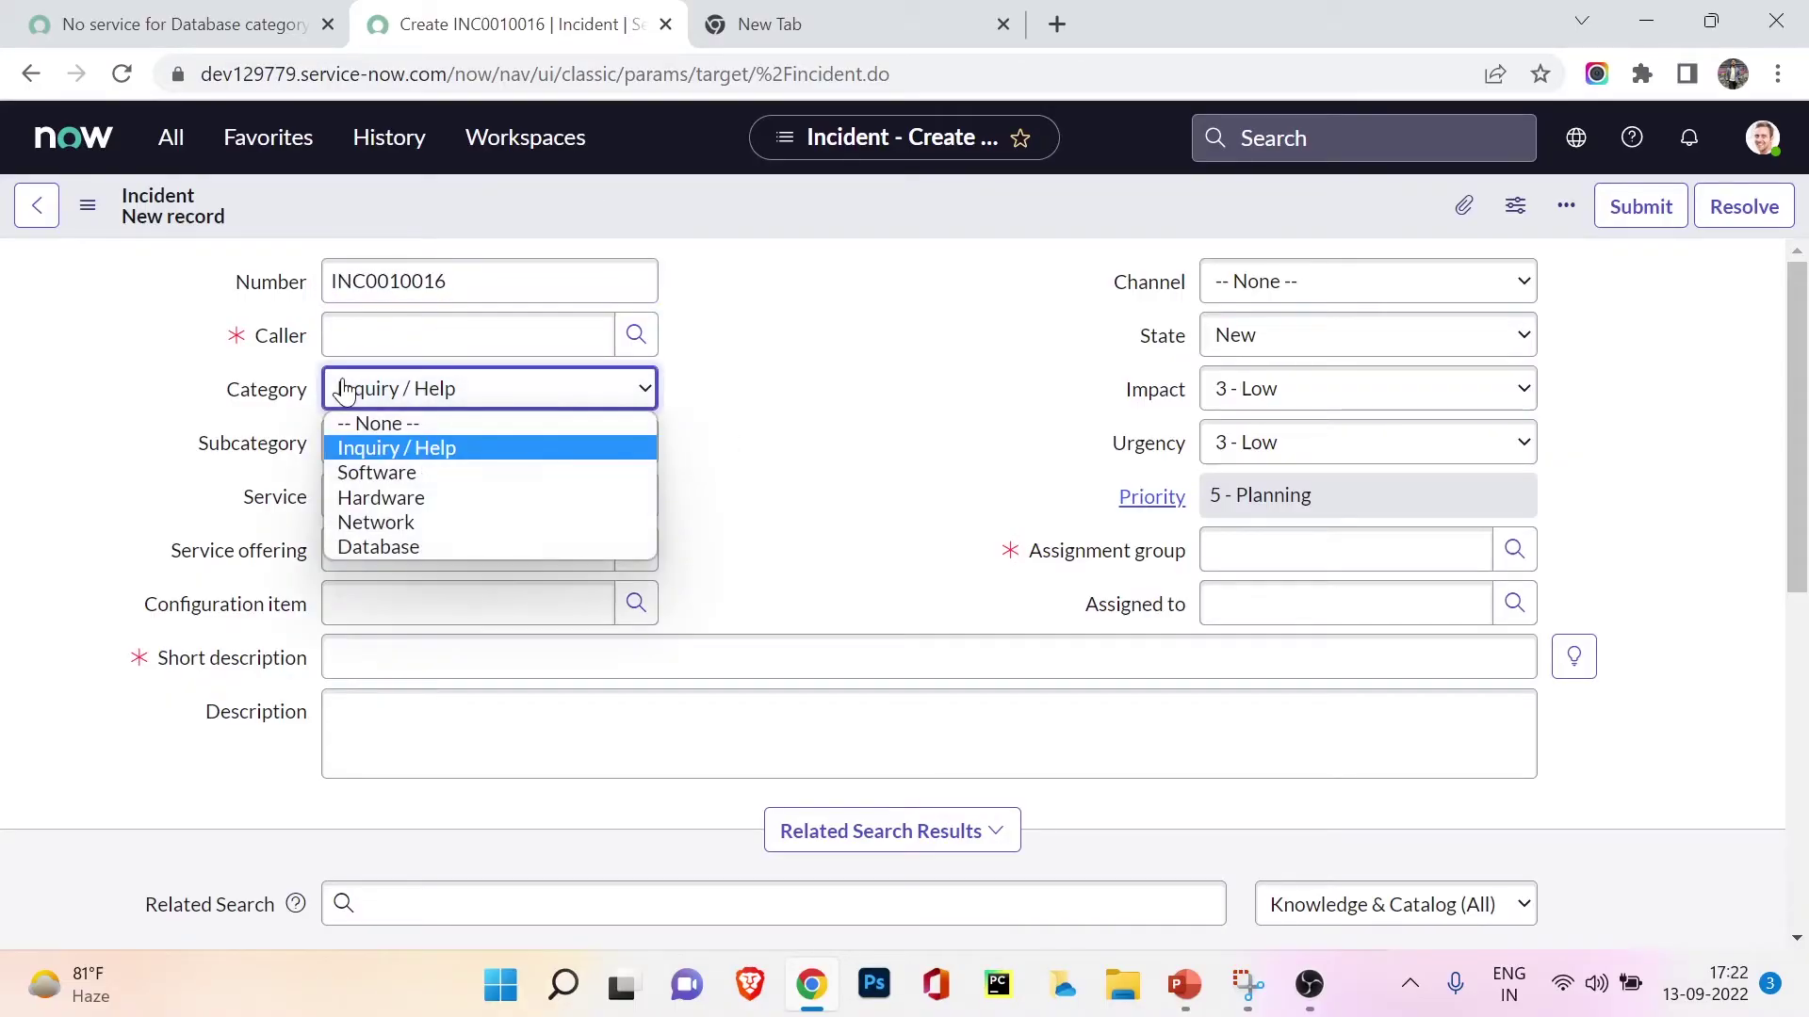
left_click(392, 548)
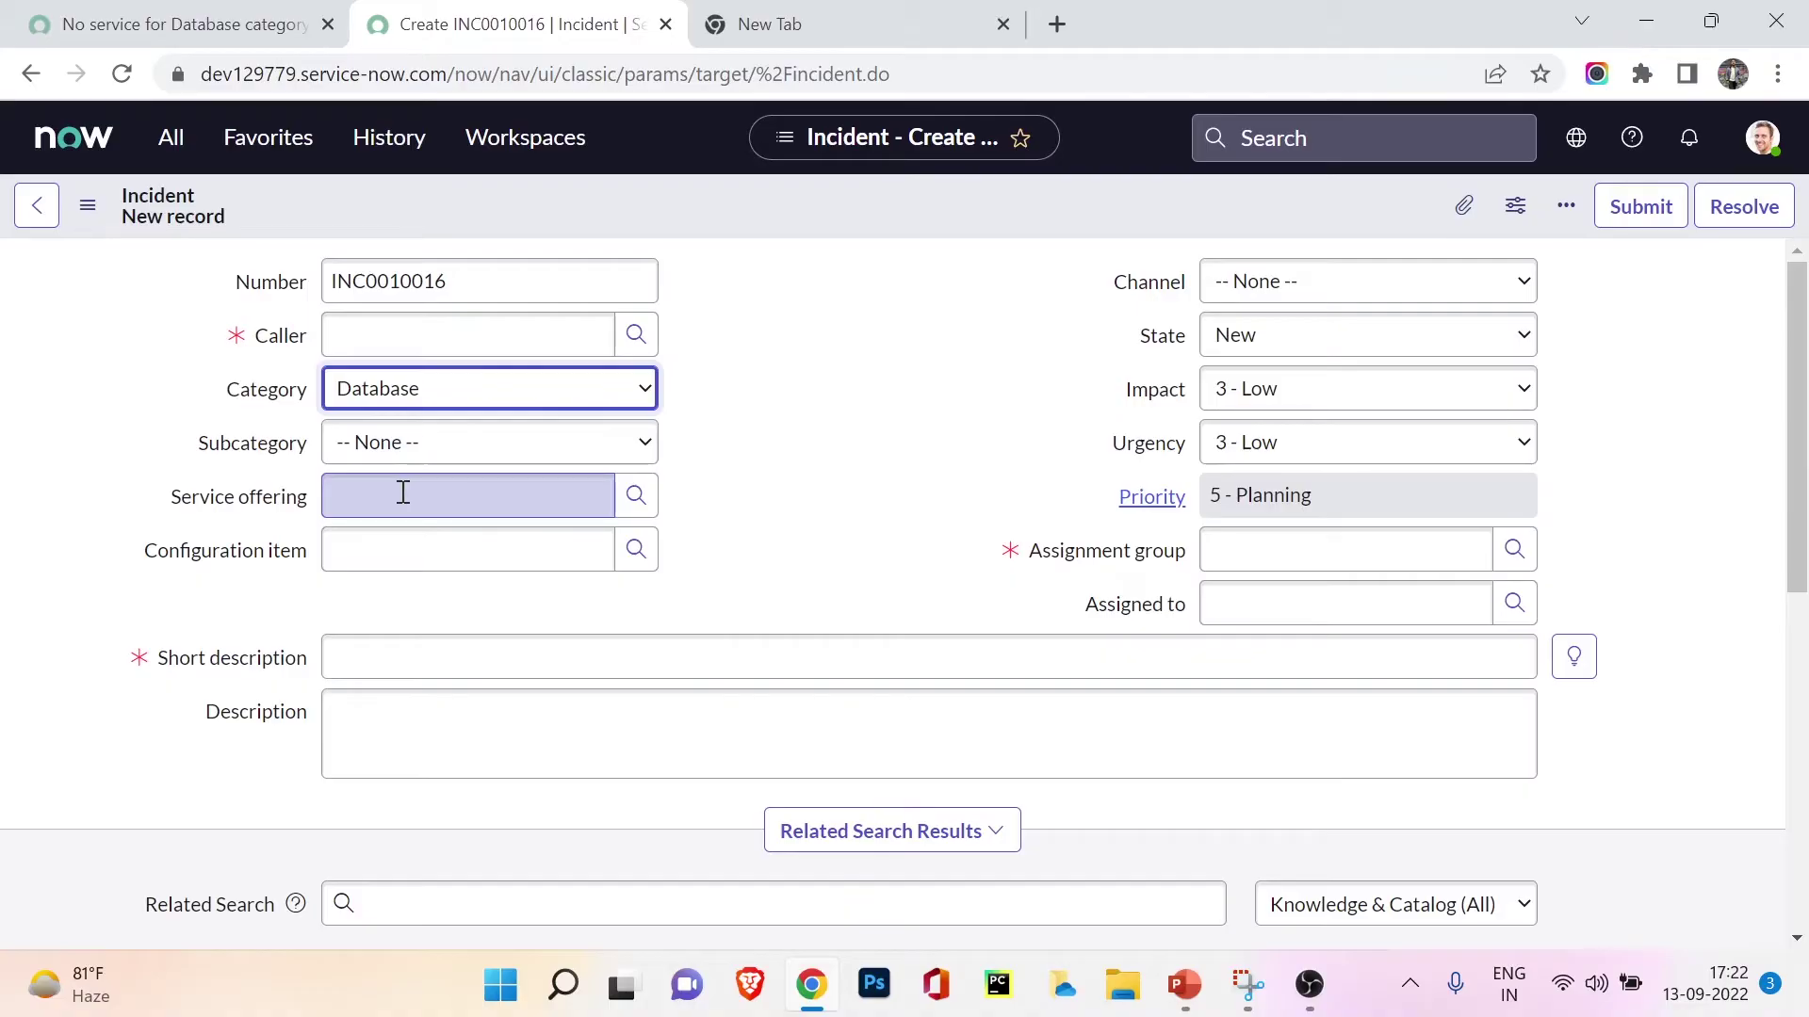
left_click(424, 390)
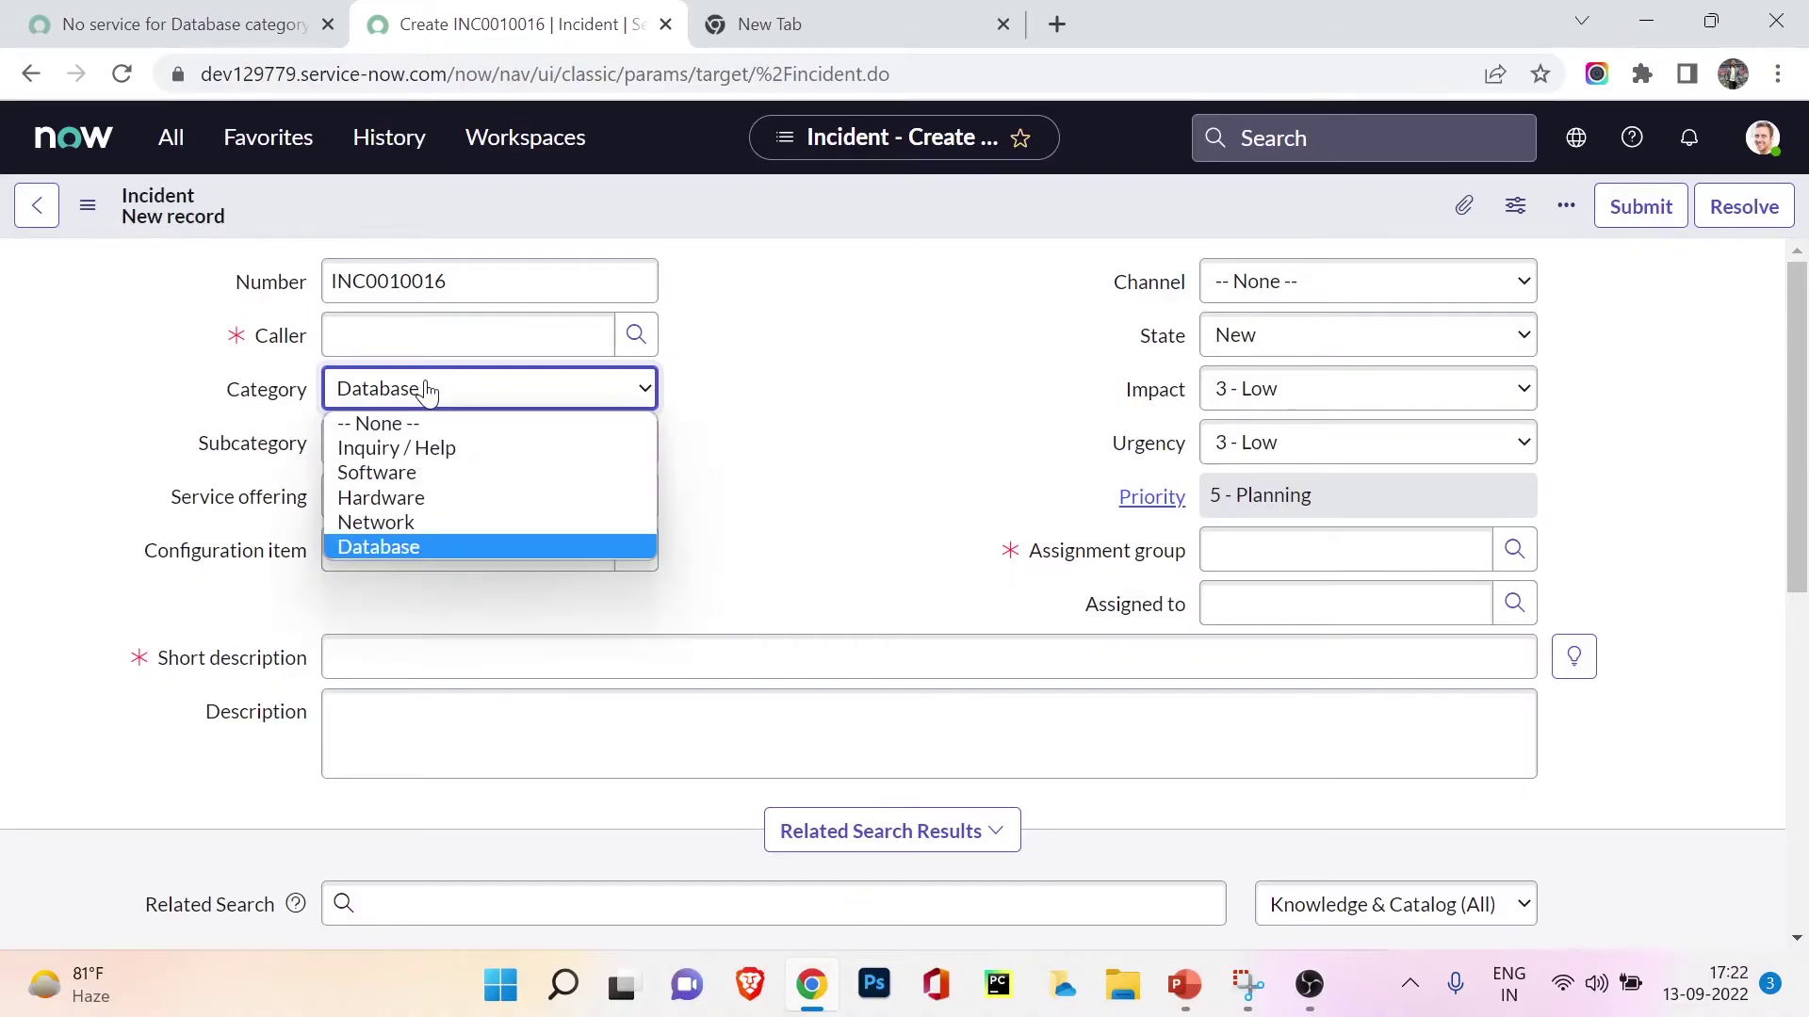
left_click(424, 473)
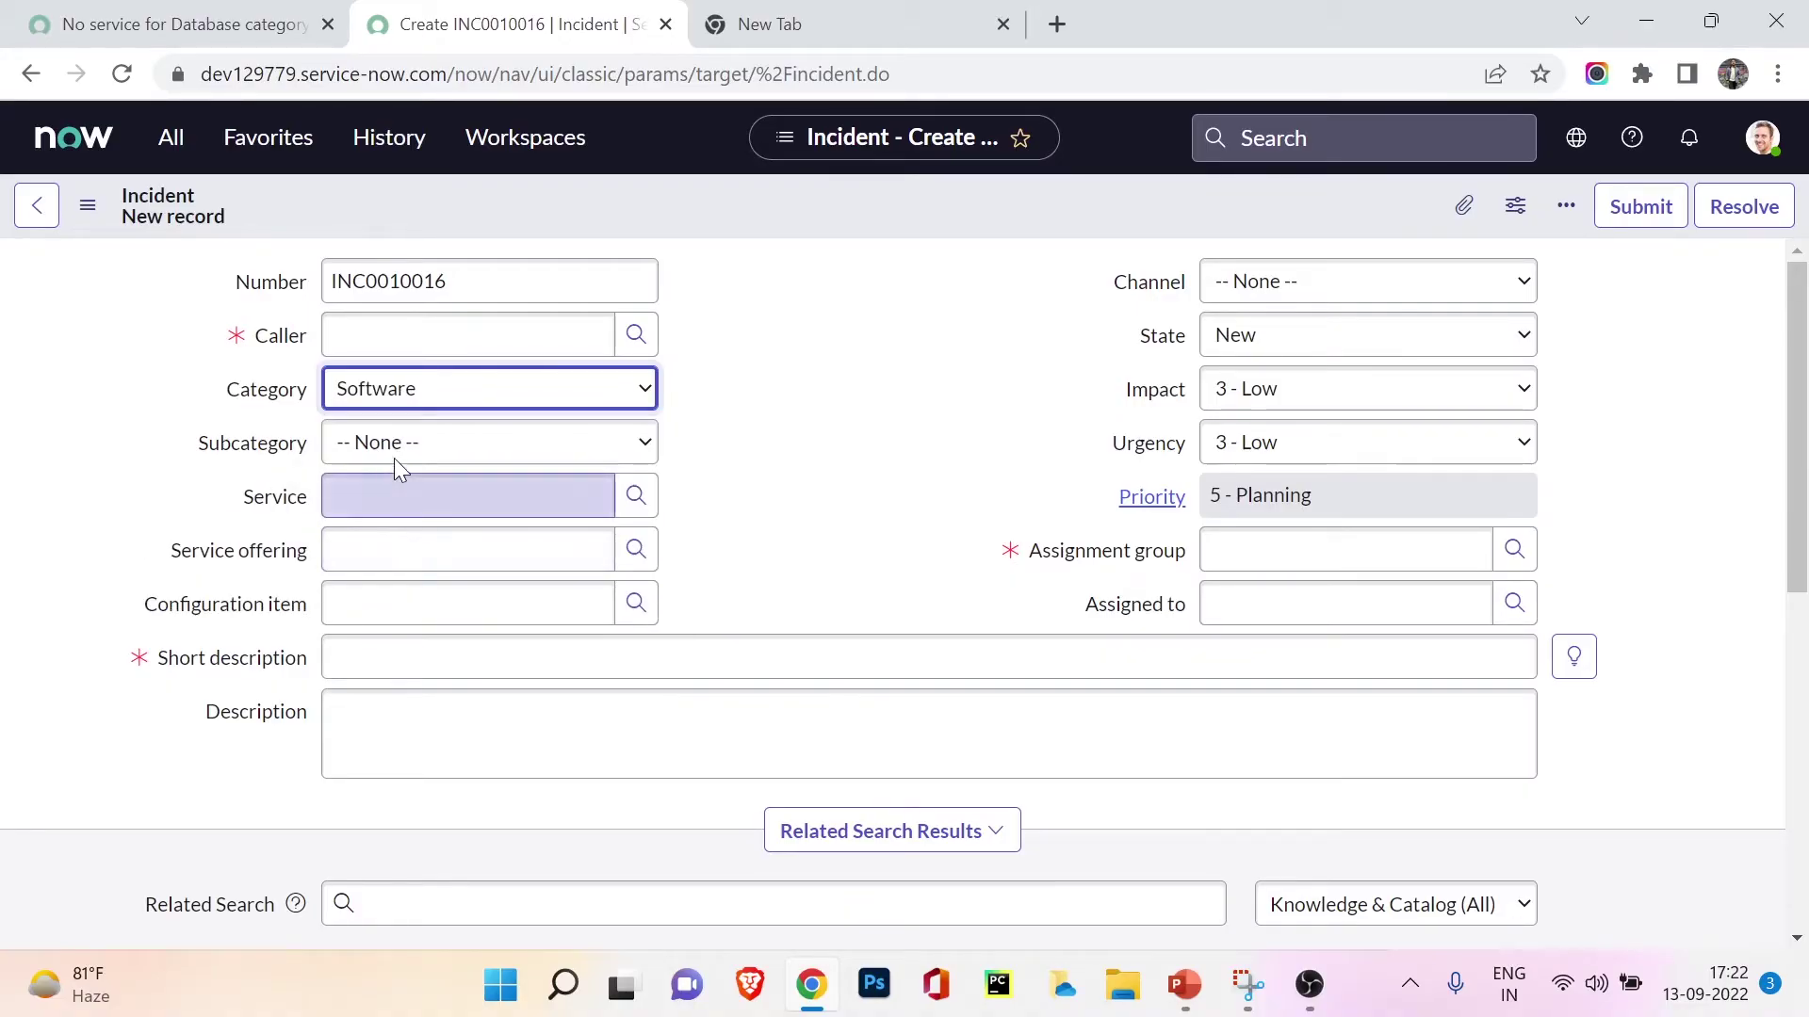
left_click(400, 392)
left_click(404, 545)
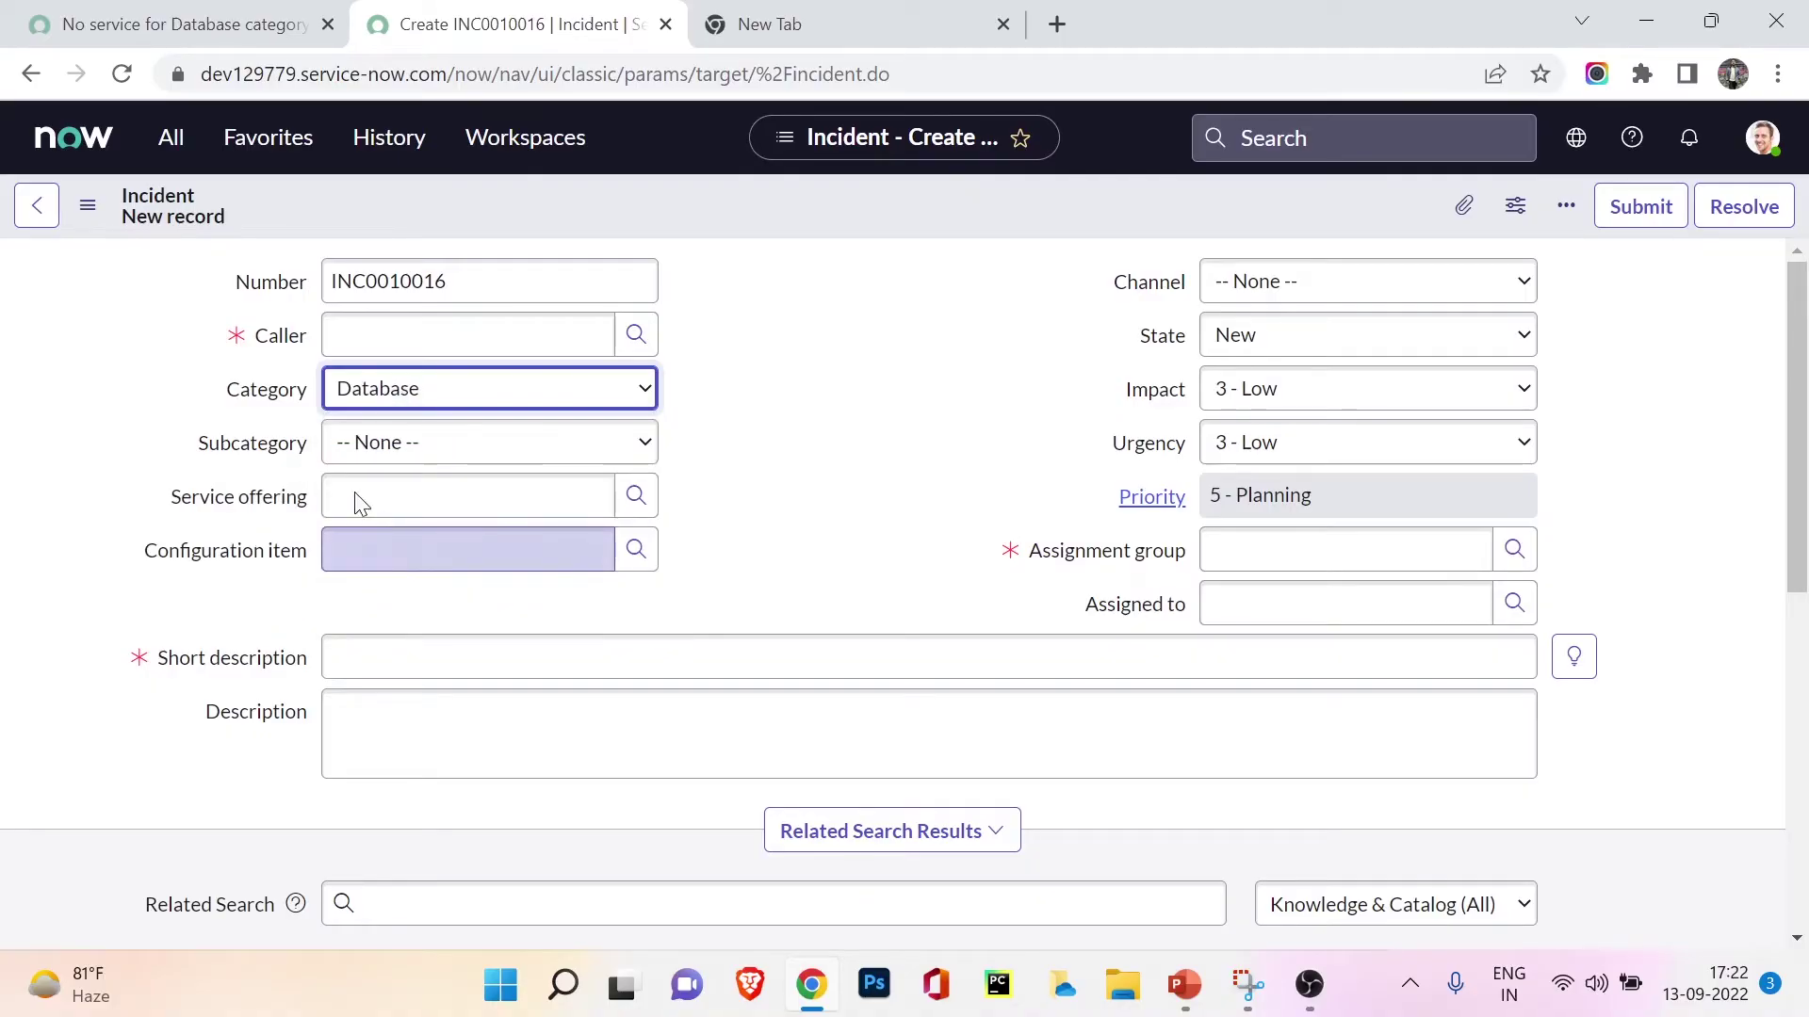
Compare against the UI policy record, then confirm the incident's Service field is hidden
left_click(141, 24)
scroll(710, 648, "down", 5)
scroll(710, 648, "up", 5)
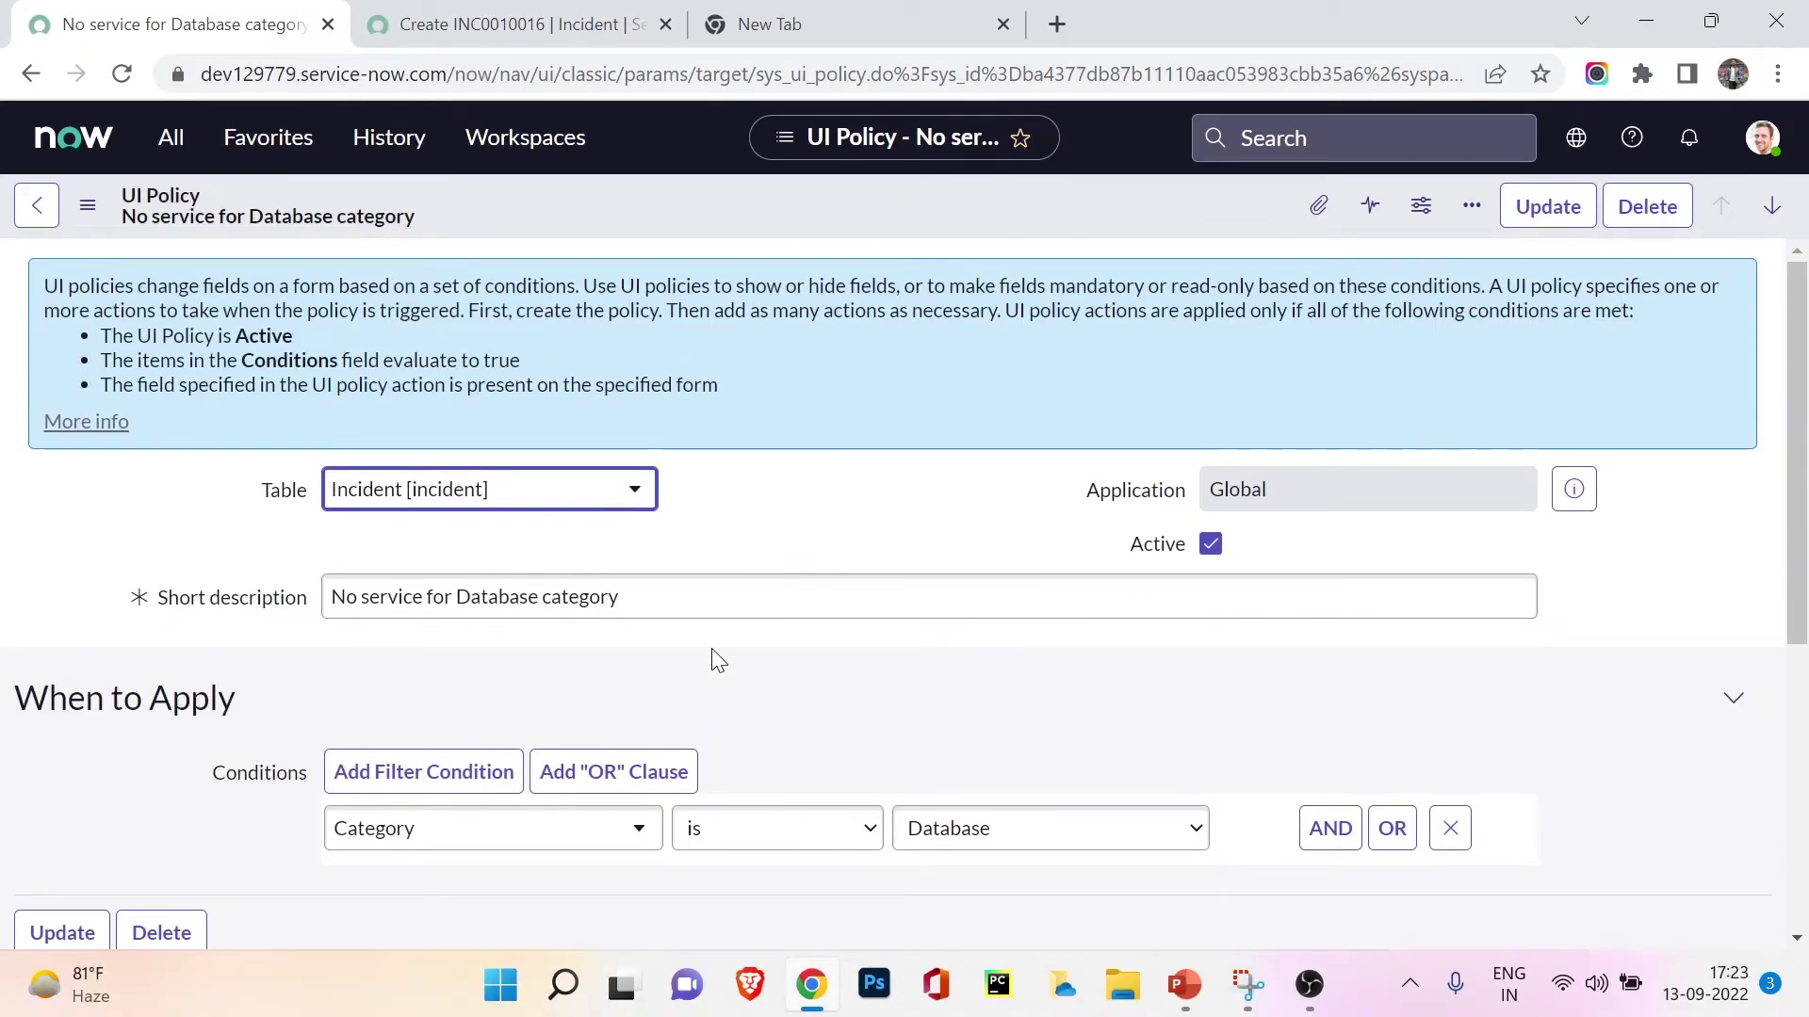
key("ctrl+Tab")
scroll(749, 532, "down", 5)
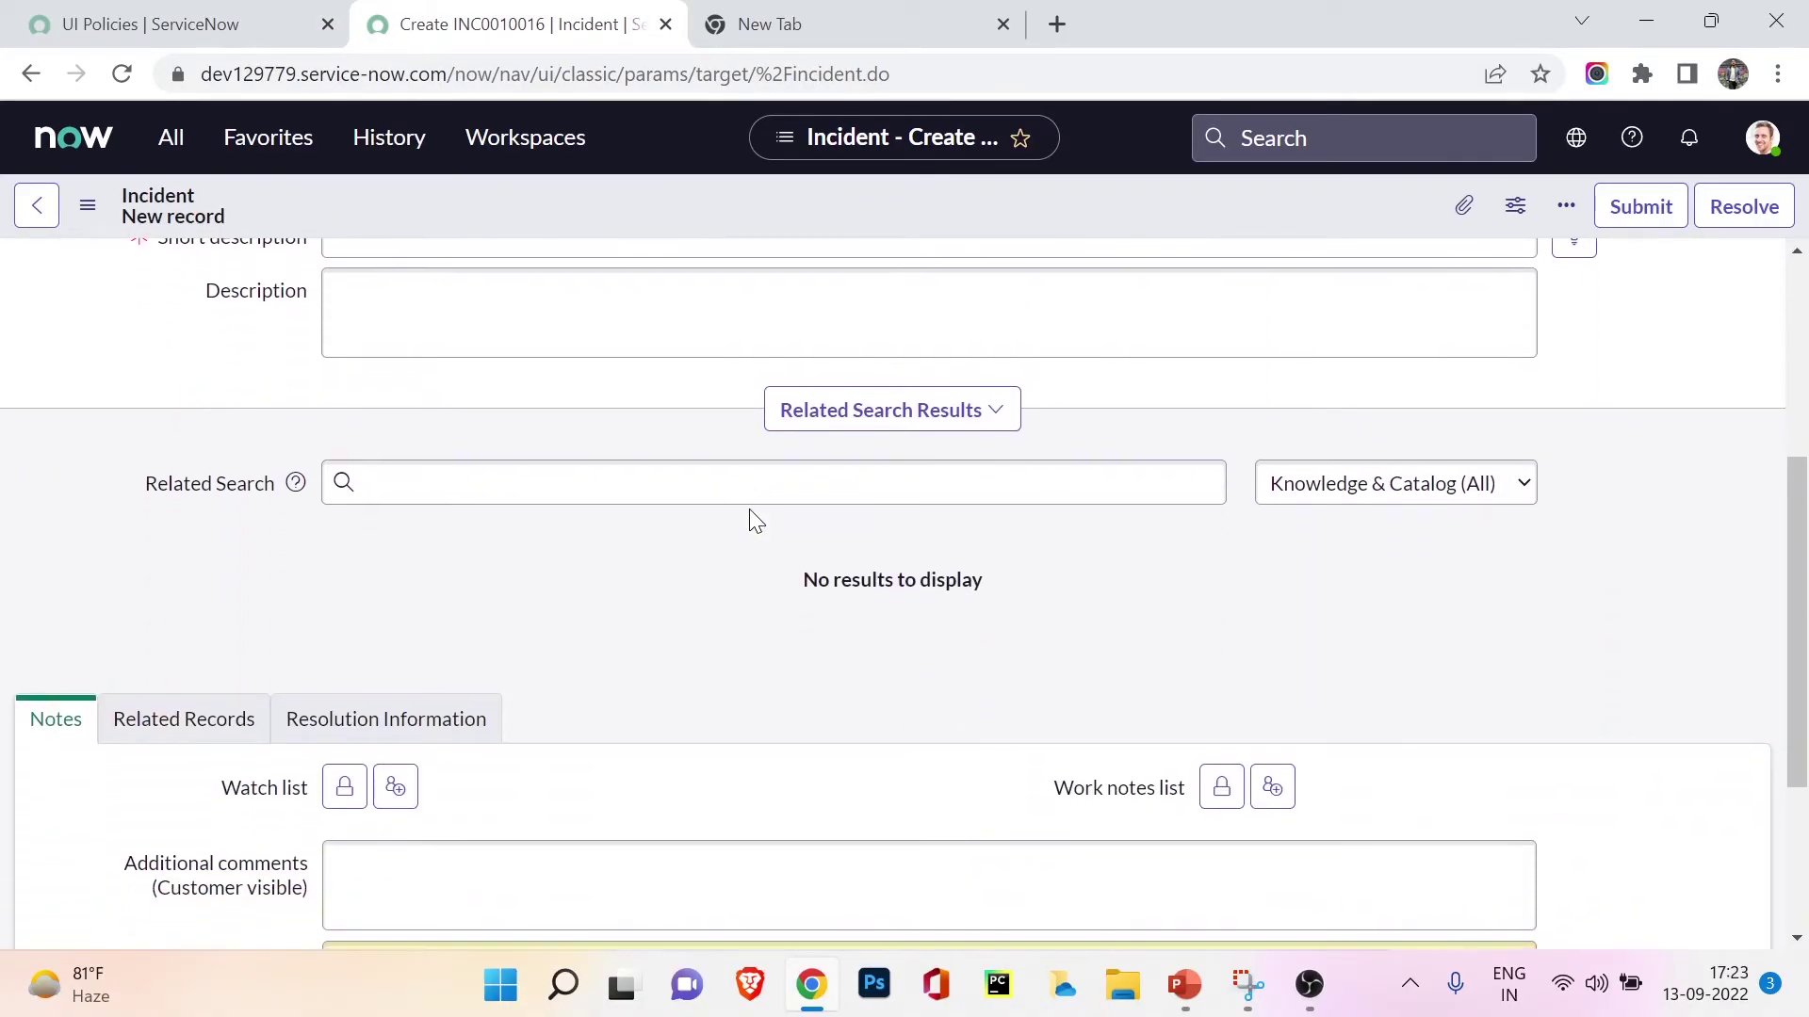
scroll(751, 512, "up", 5)
scroll(751, 512, "down", 3)
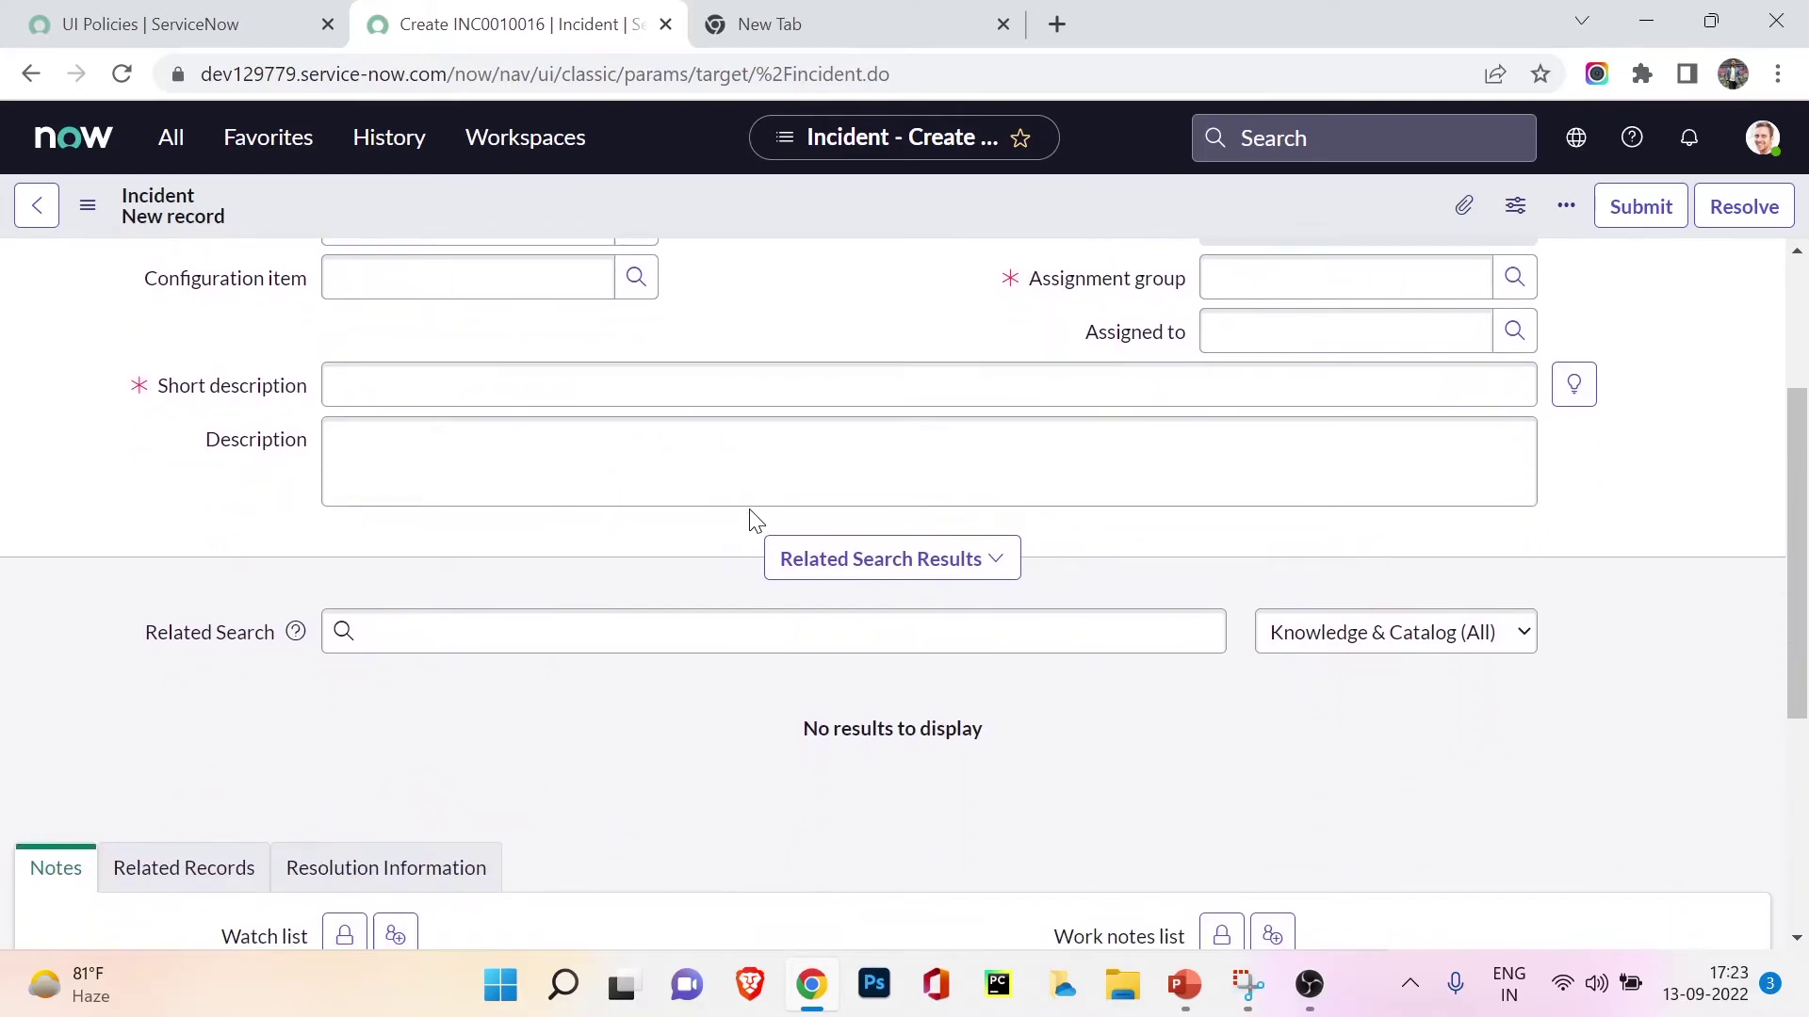
scroll(751, 514, "up", 3)
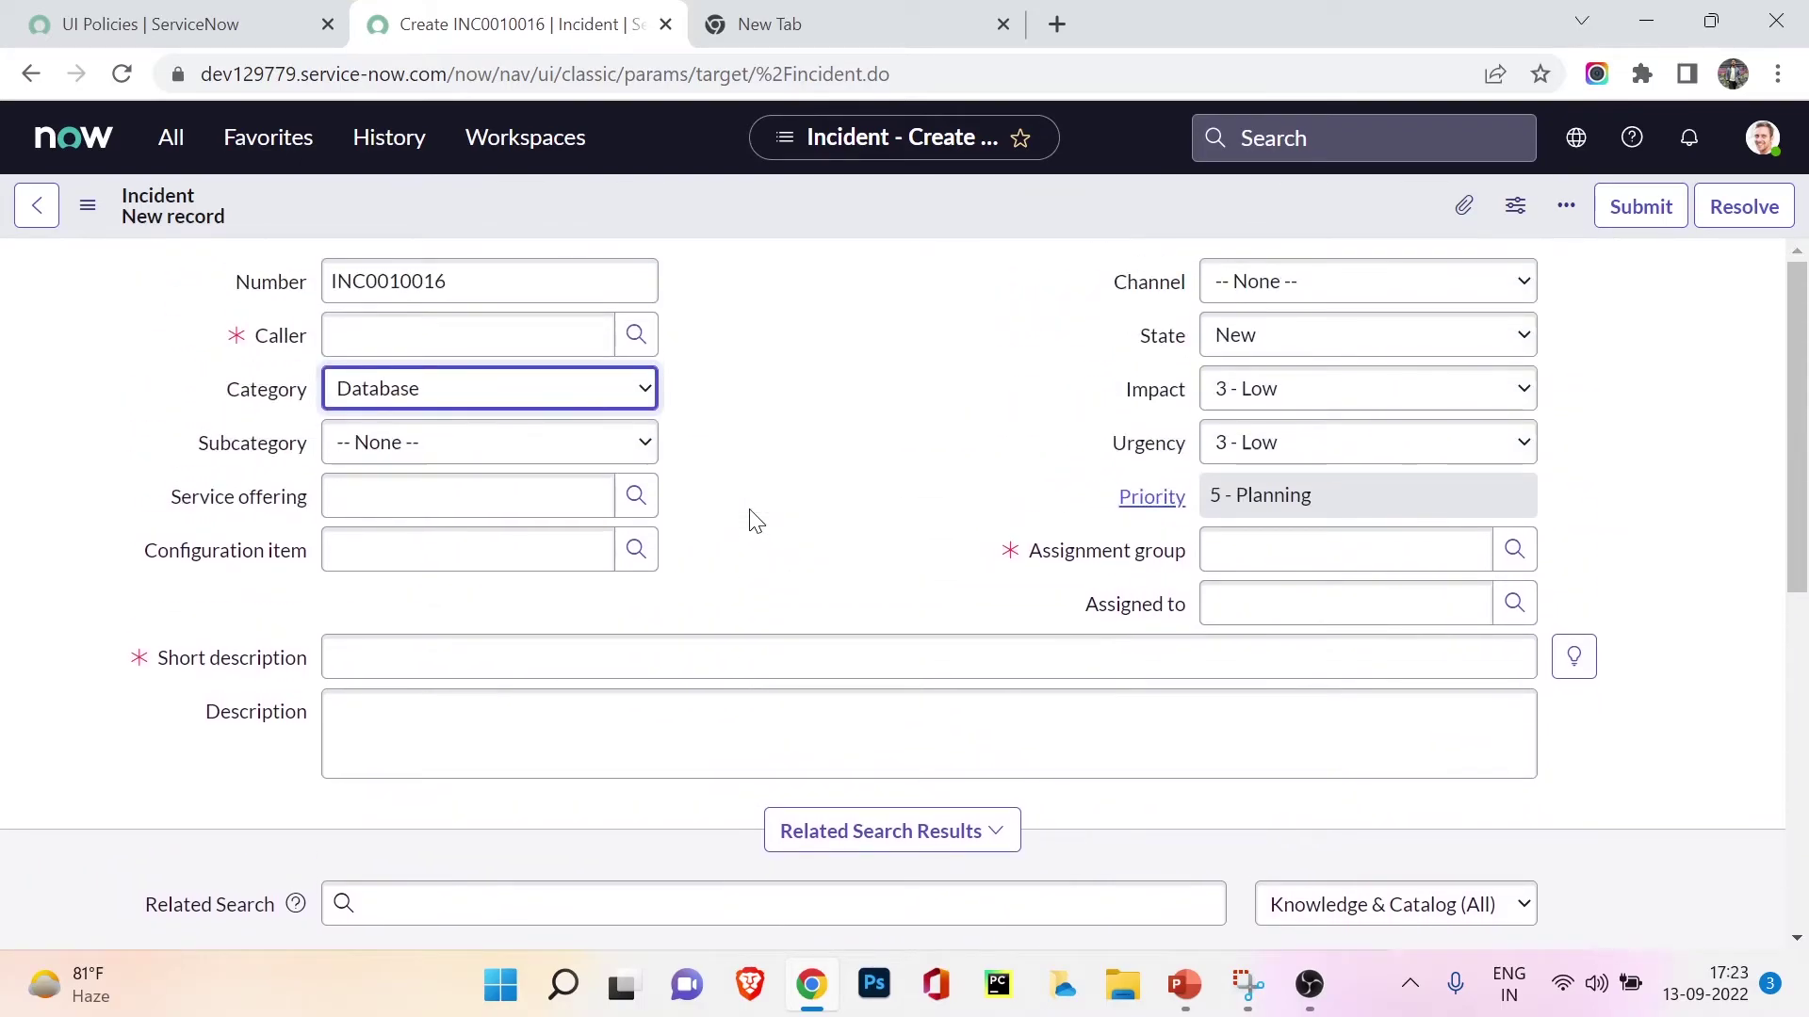
left_click(1027, 502)
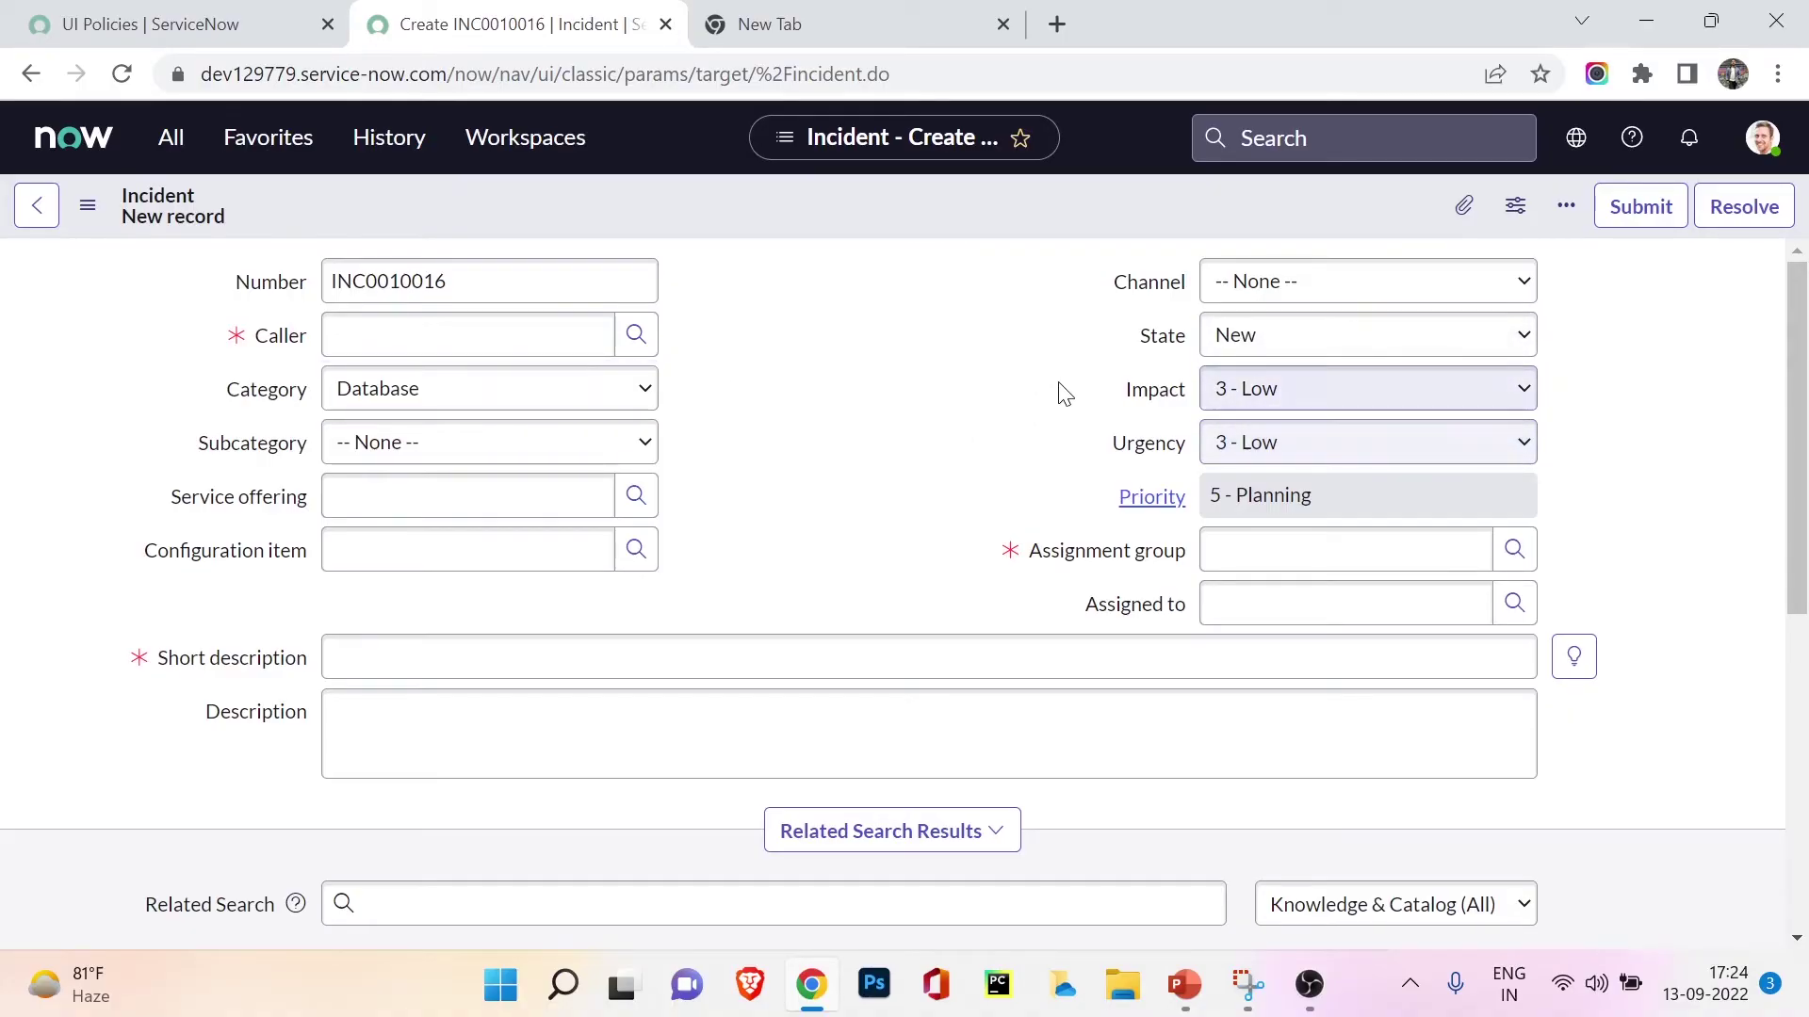
Set the incident State to Resolved, briefly passing through In Progress
left_click(1227, 334)
left_click(1264, 393)
left_click(1215, 339)
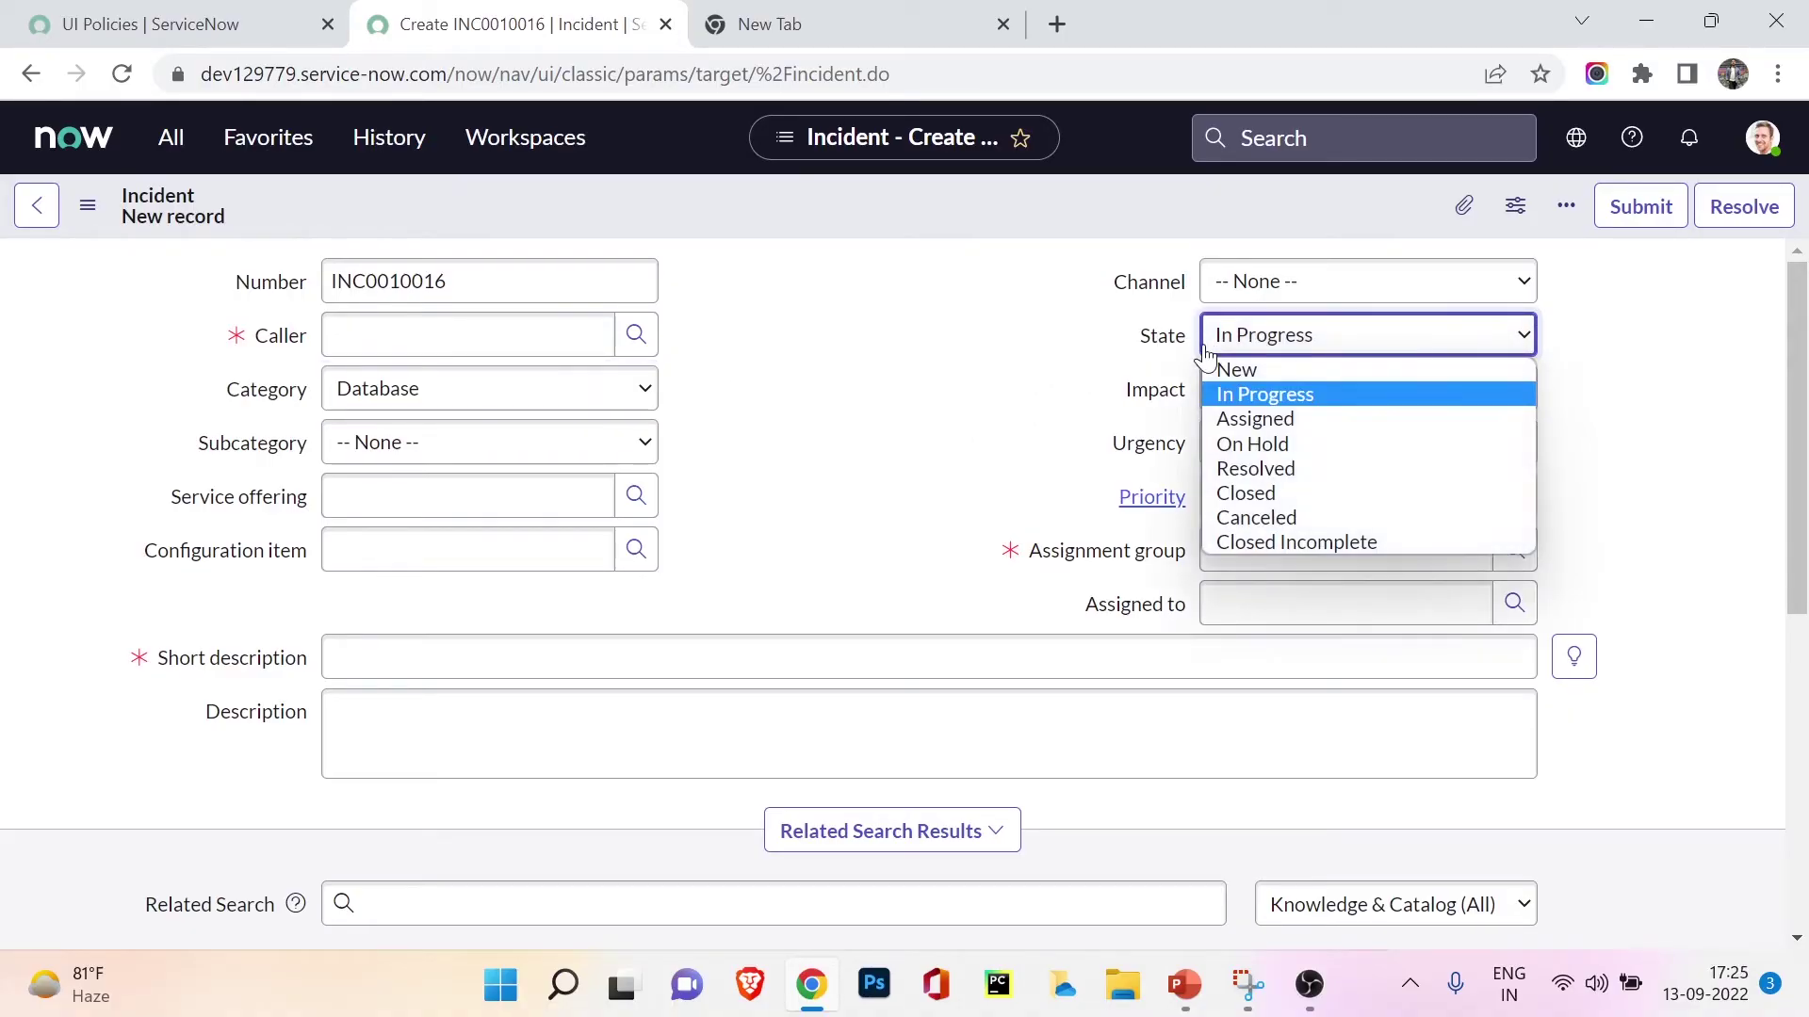
left_click(1242, 469)
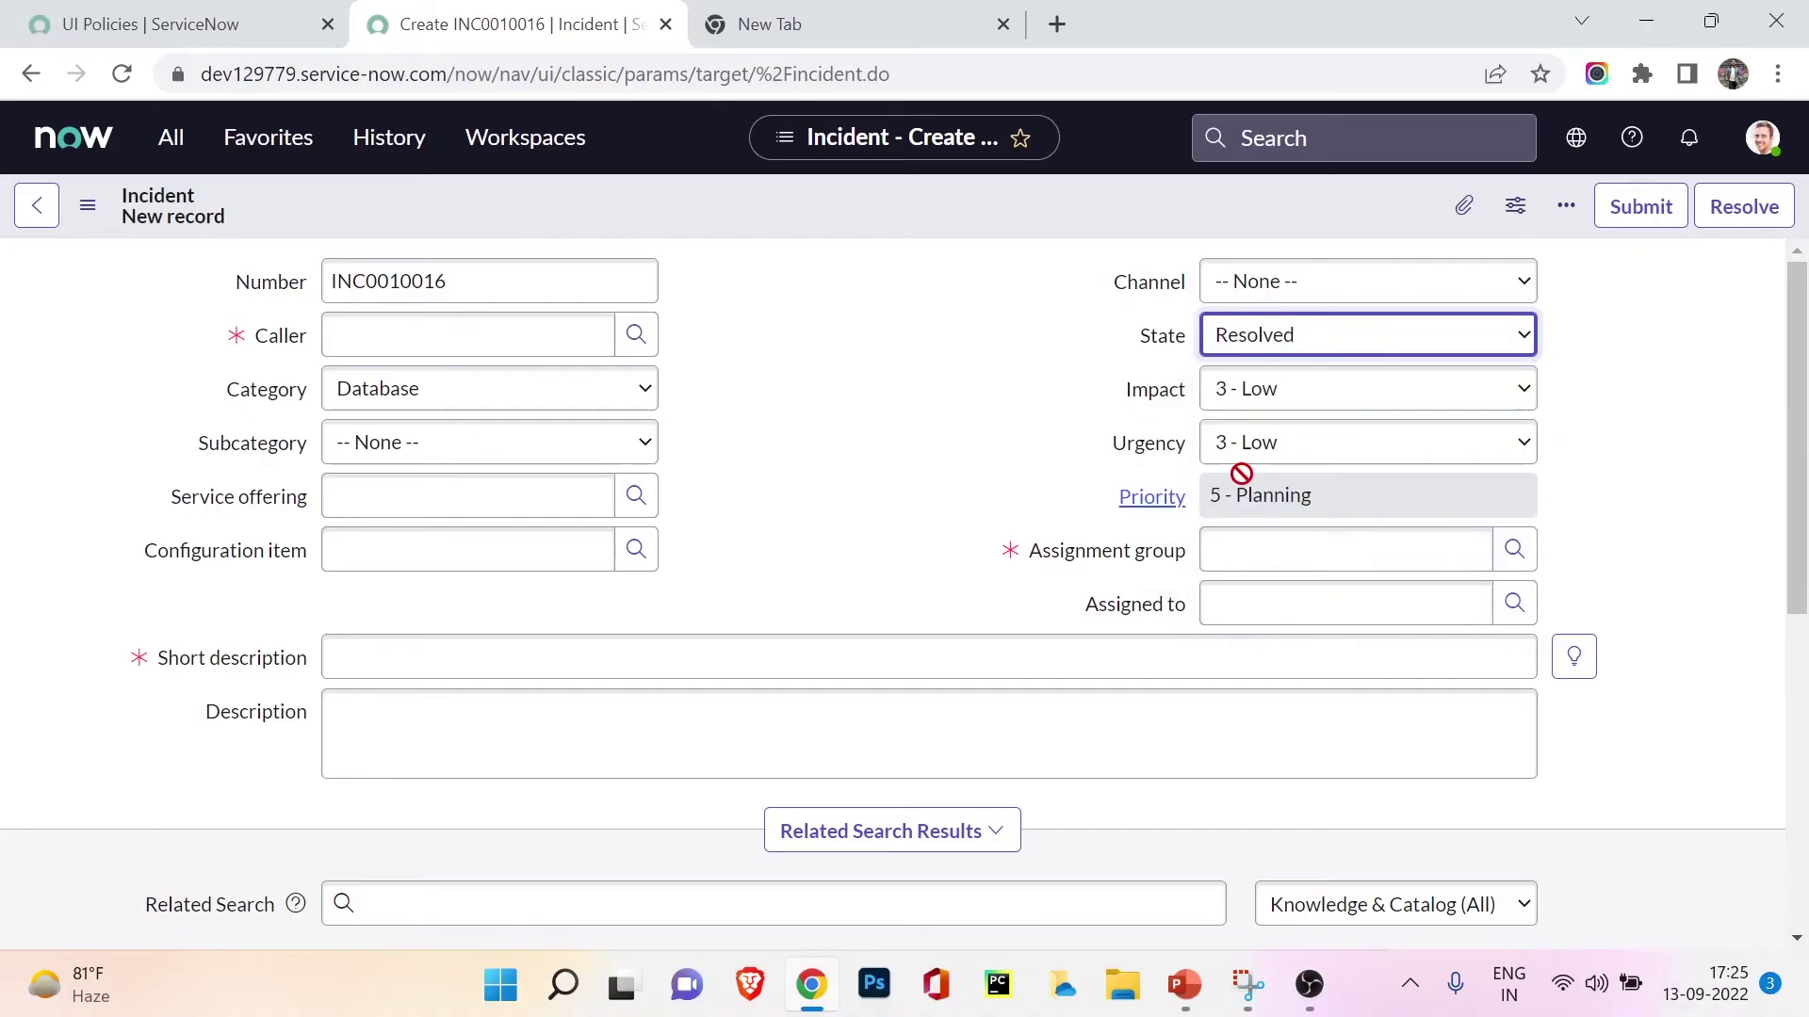
left_click(552, 658)
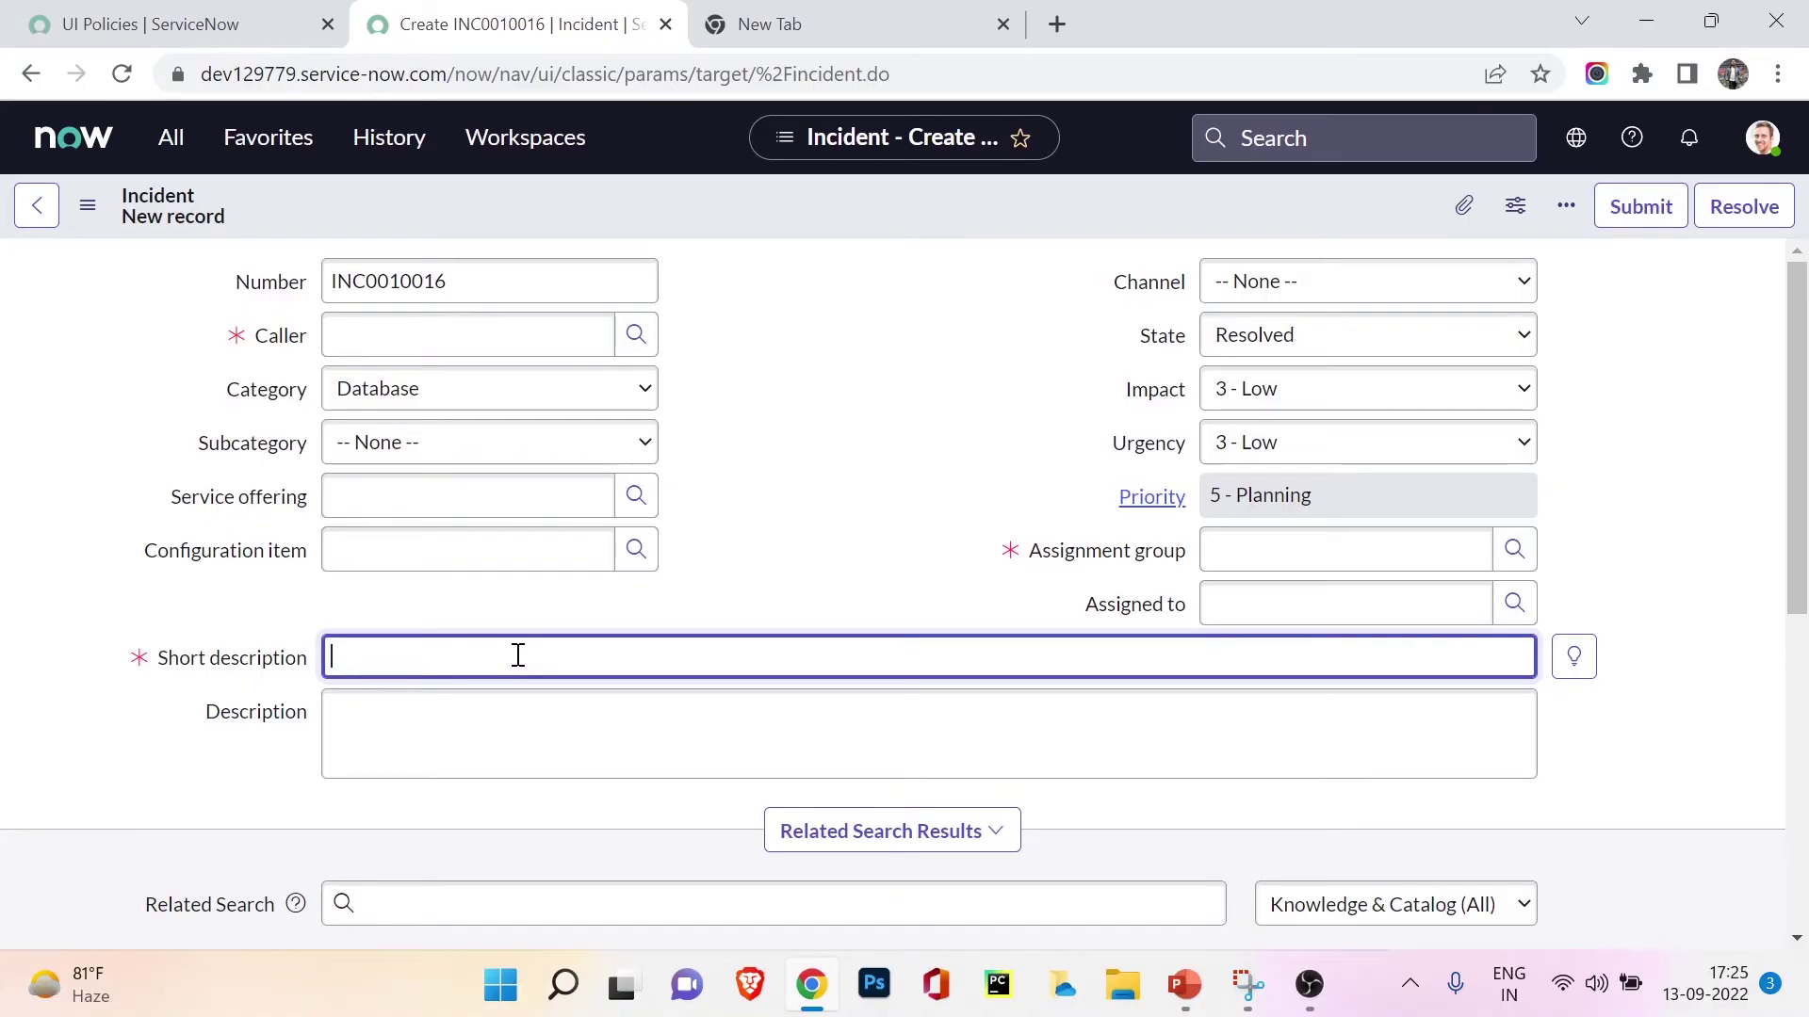
Choose a caller, enter Short description 'Hardware issue', assign Service Desk, and save
left_click(476, 328)
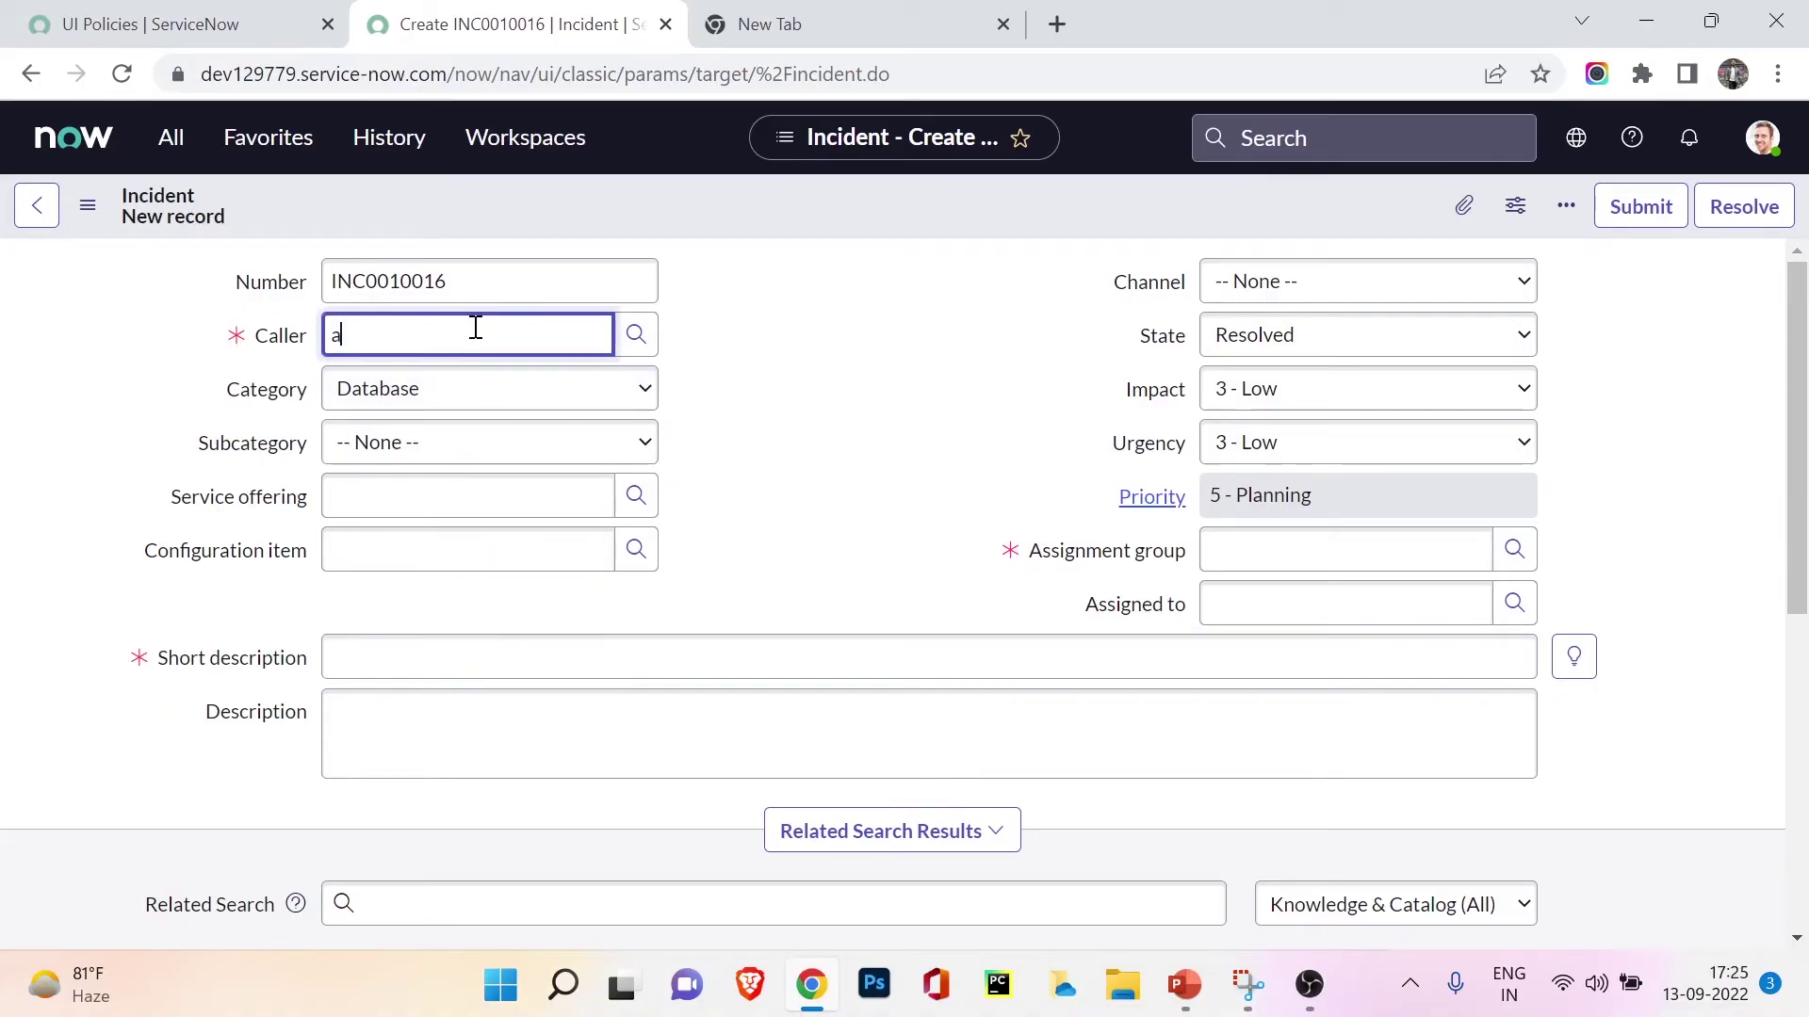
type("ab")
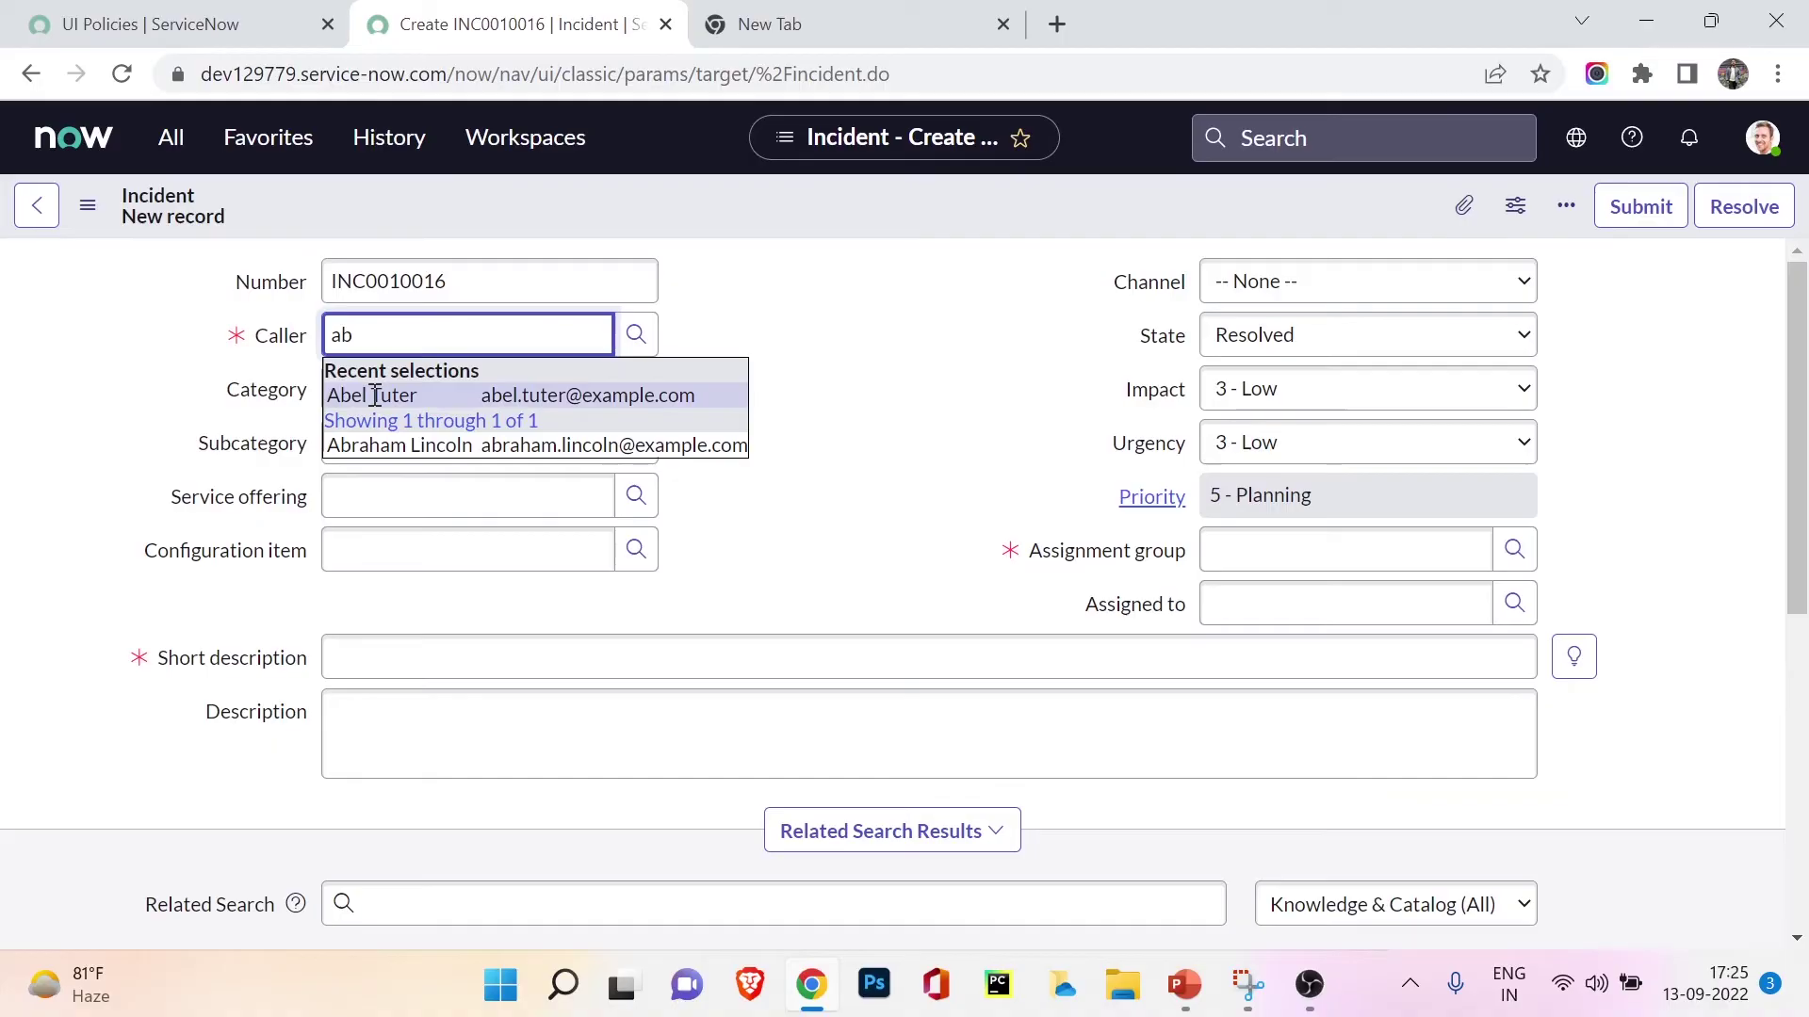
left_click(371, 394)
left_click(468, 663)
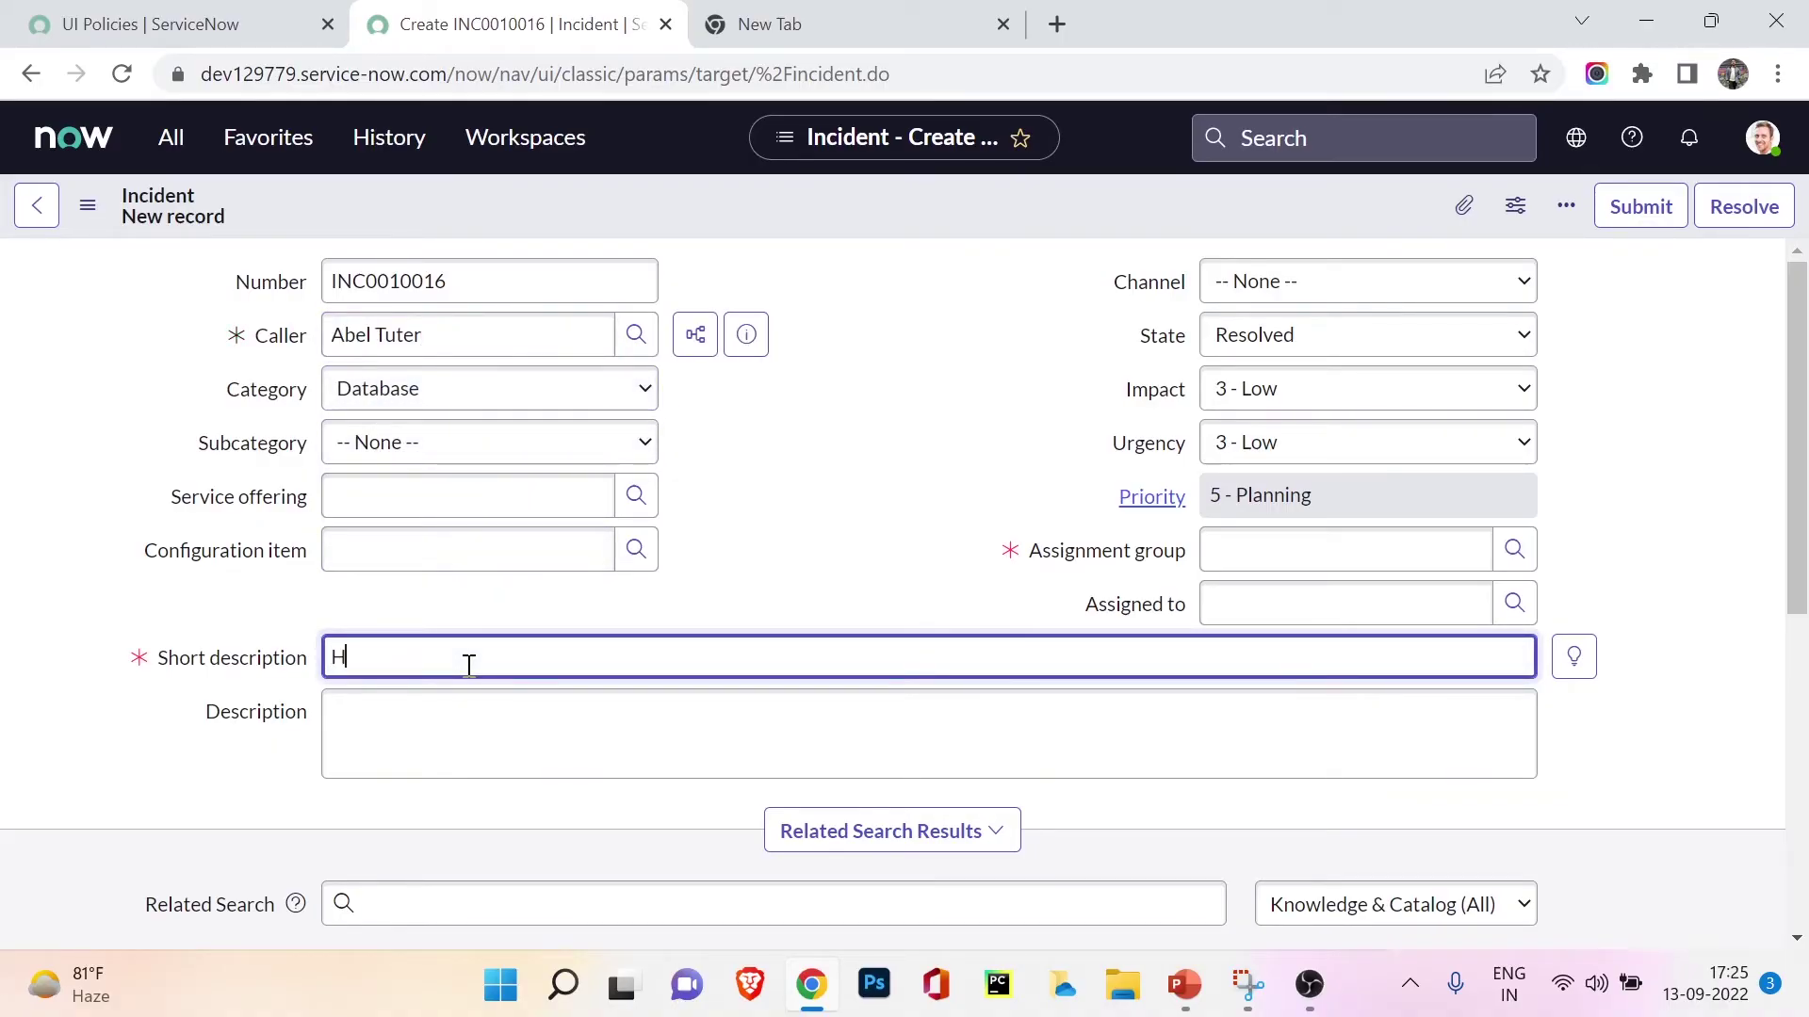
type("Hardware issue")
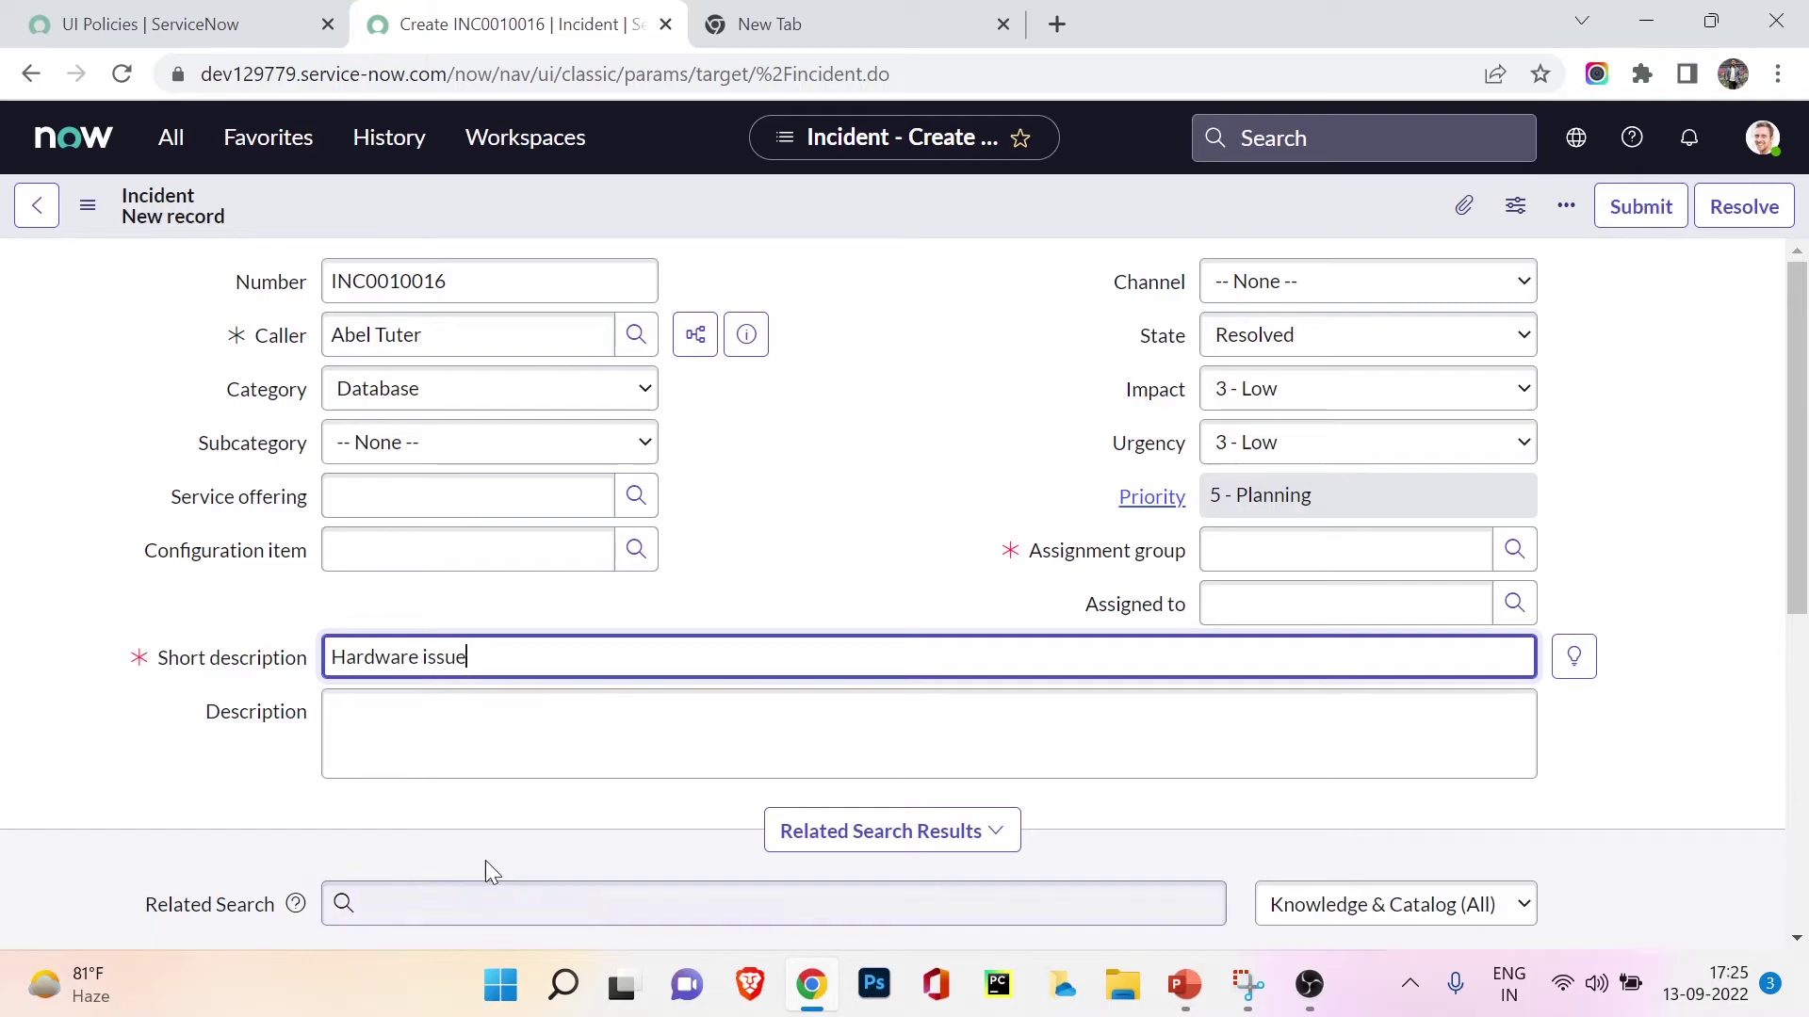
left_click(1379, 556)
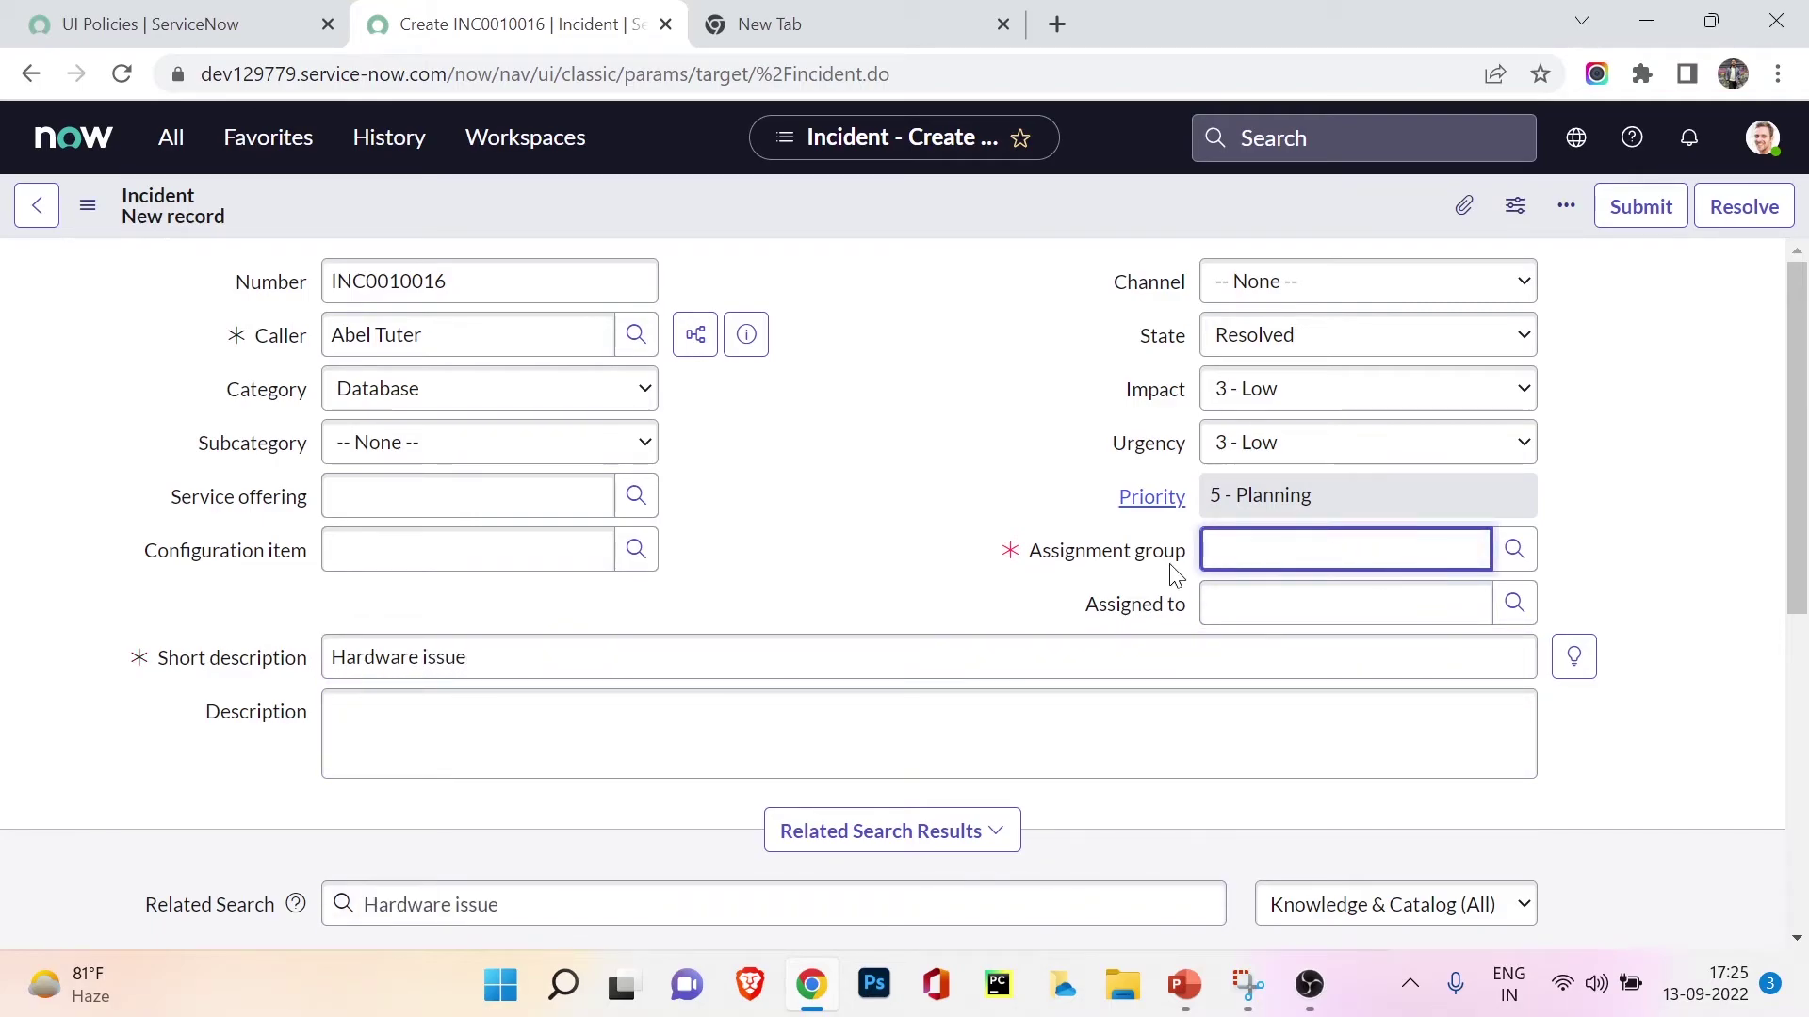
left_click(1326, 560)
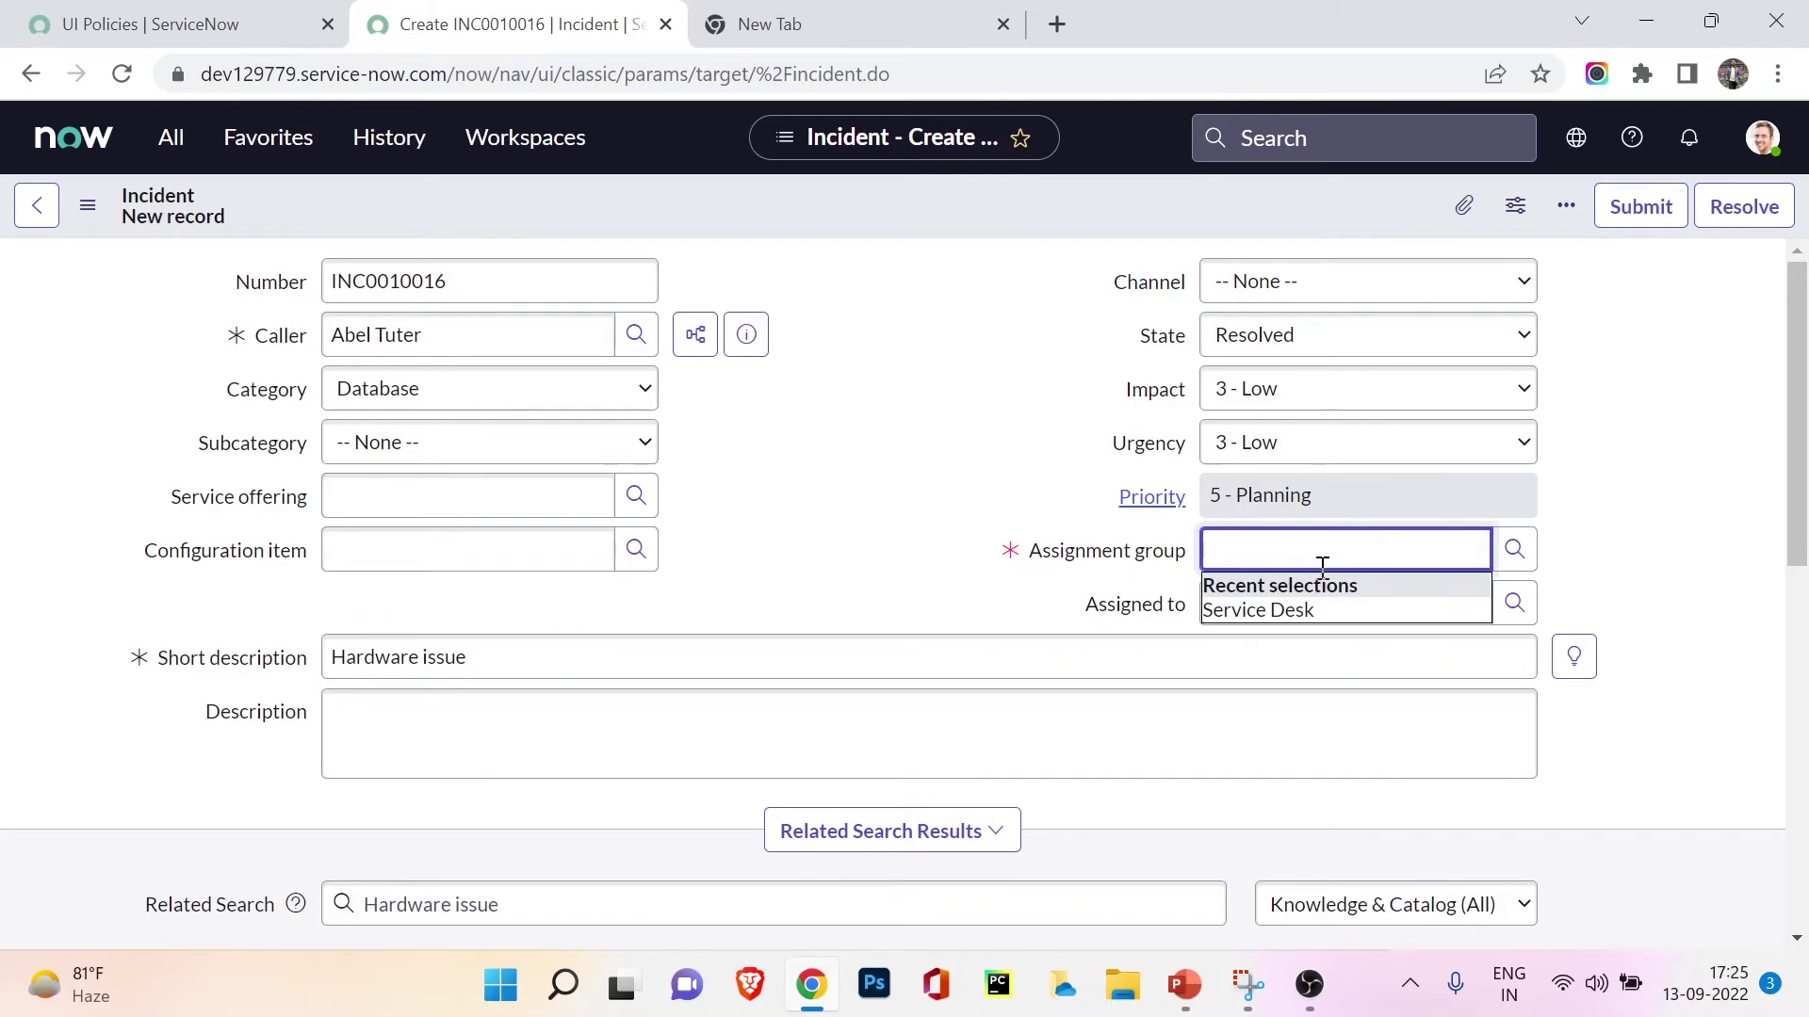
left_click(1277, 612)
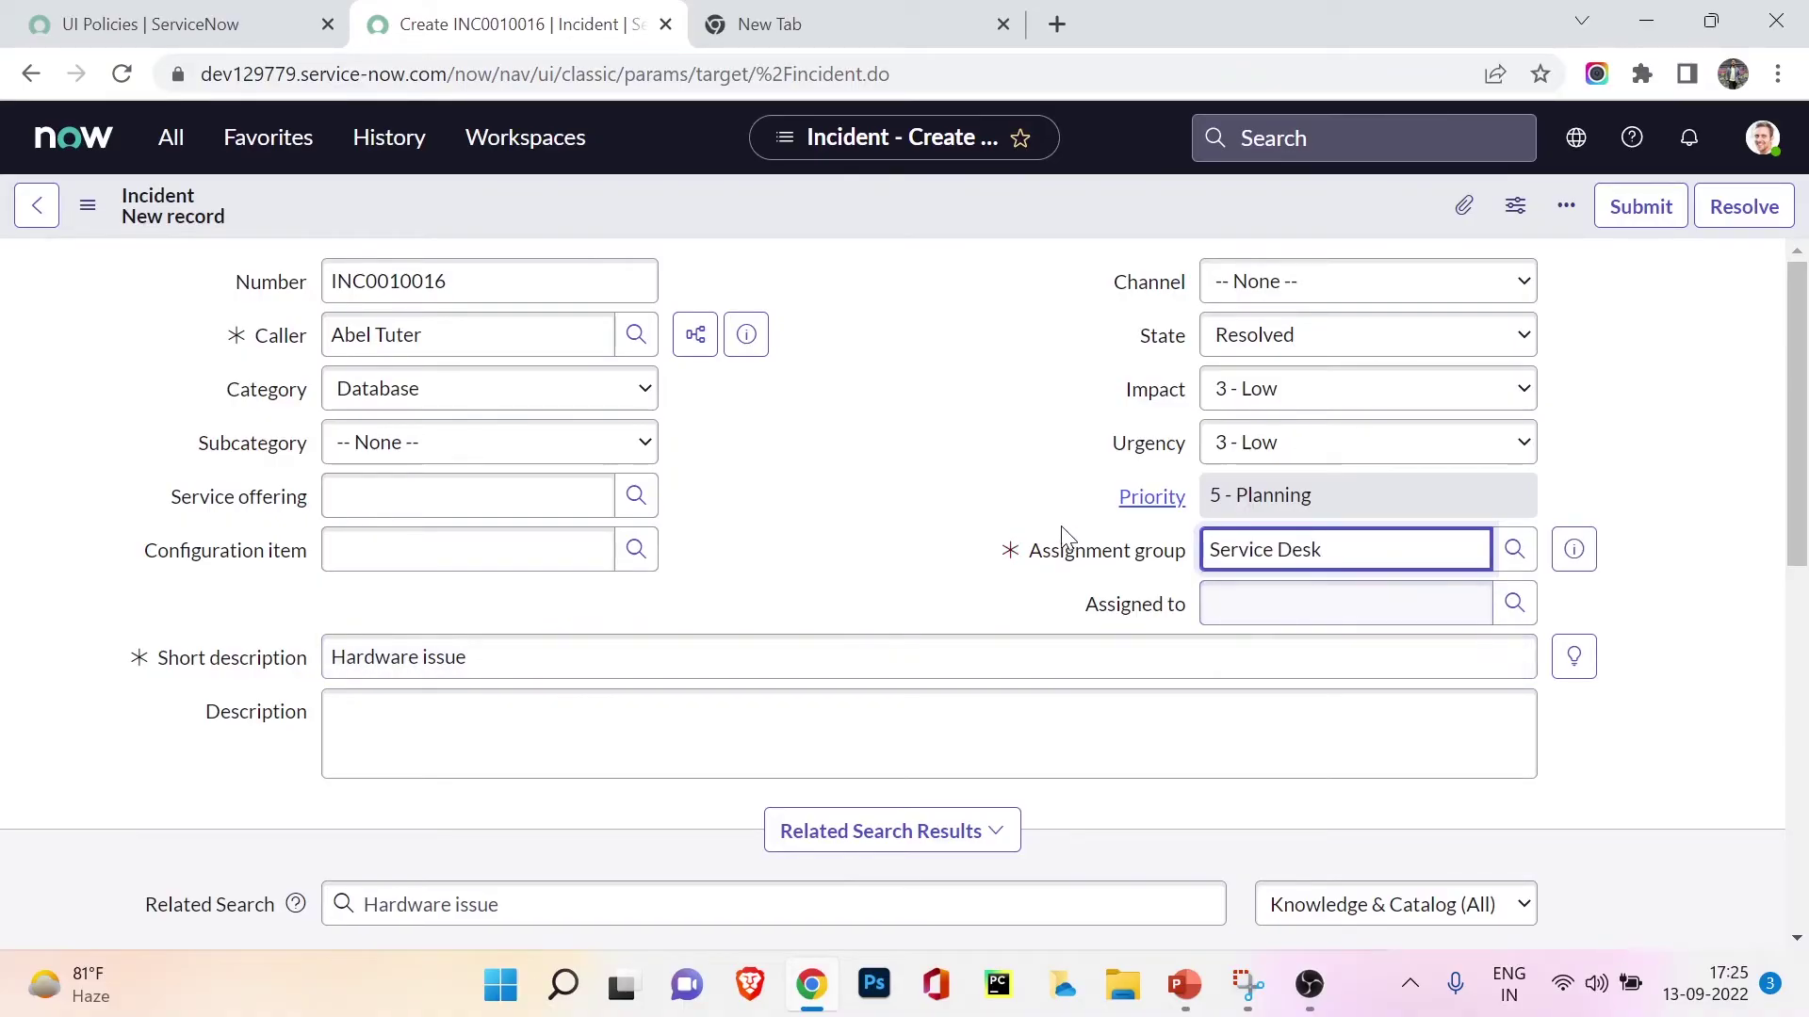
right_click(799, 207)
left_click(828, 224)
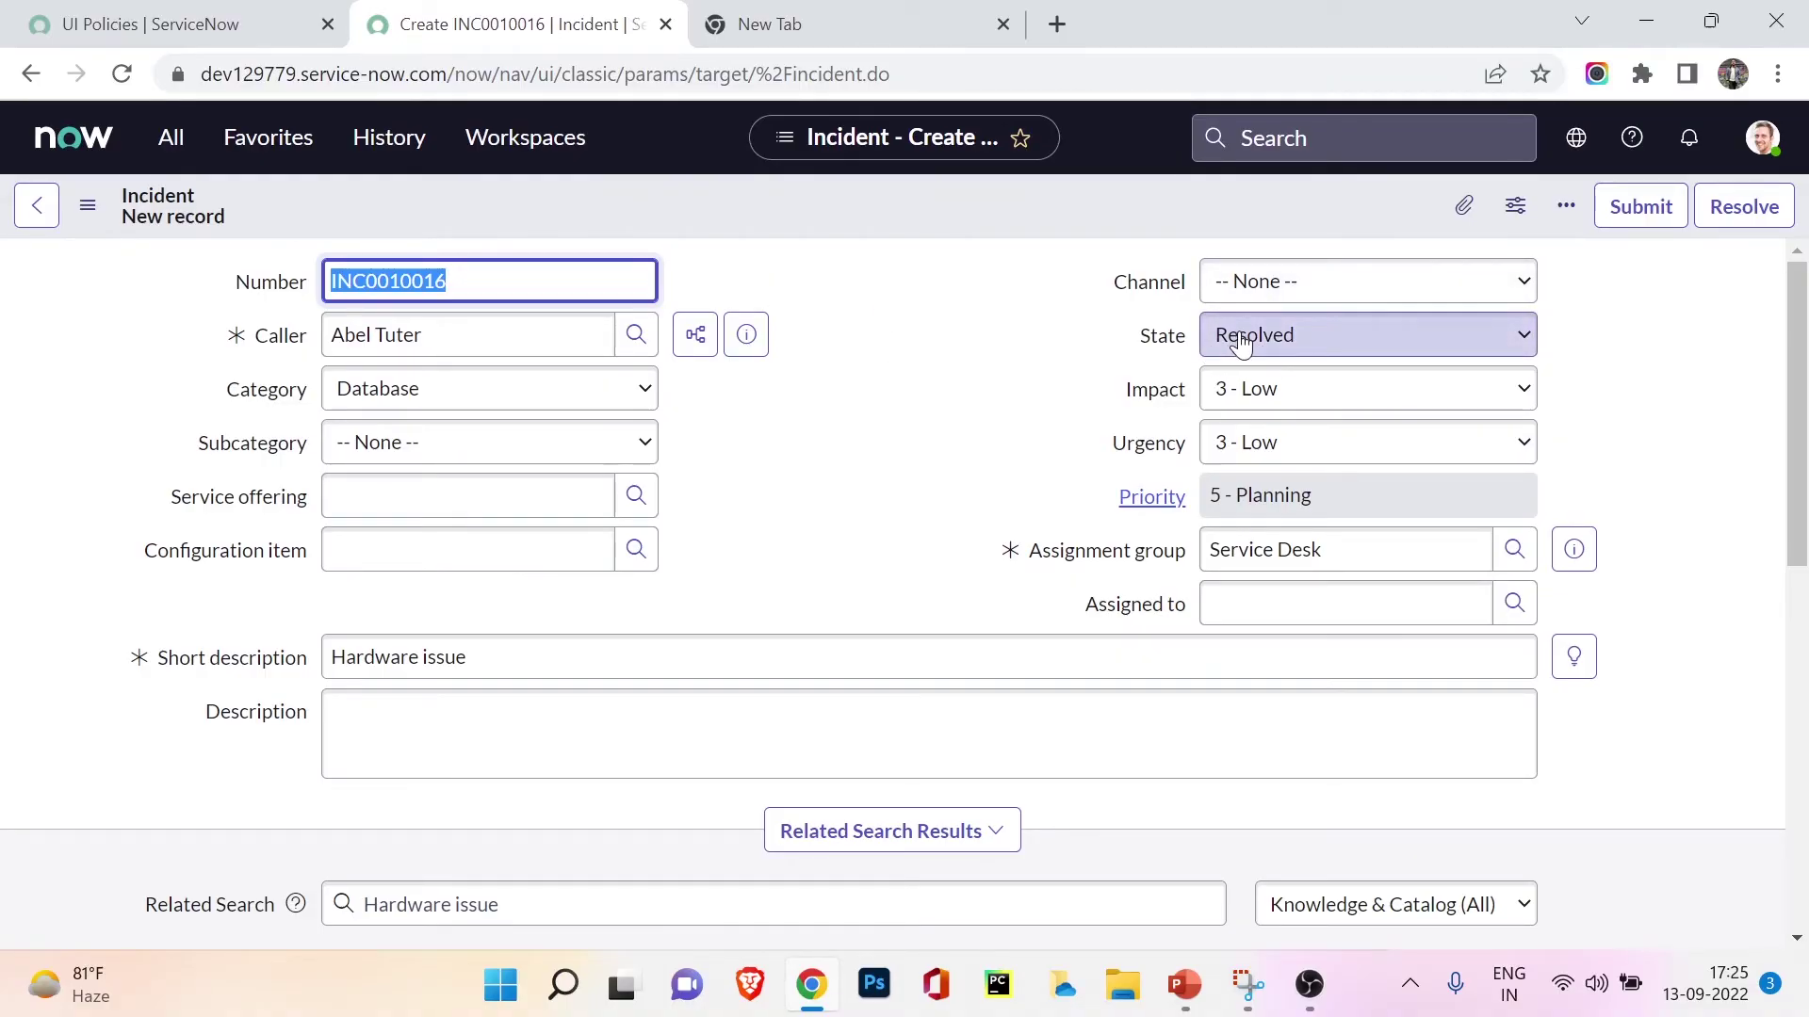
Retry saving the resolved incident and scroll to the resolution fields
right_click(928, 206)
left_click(952, 222)
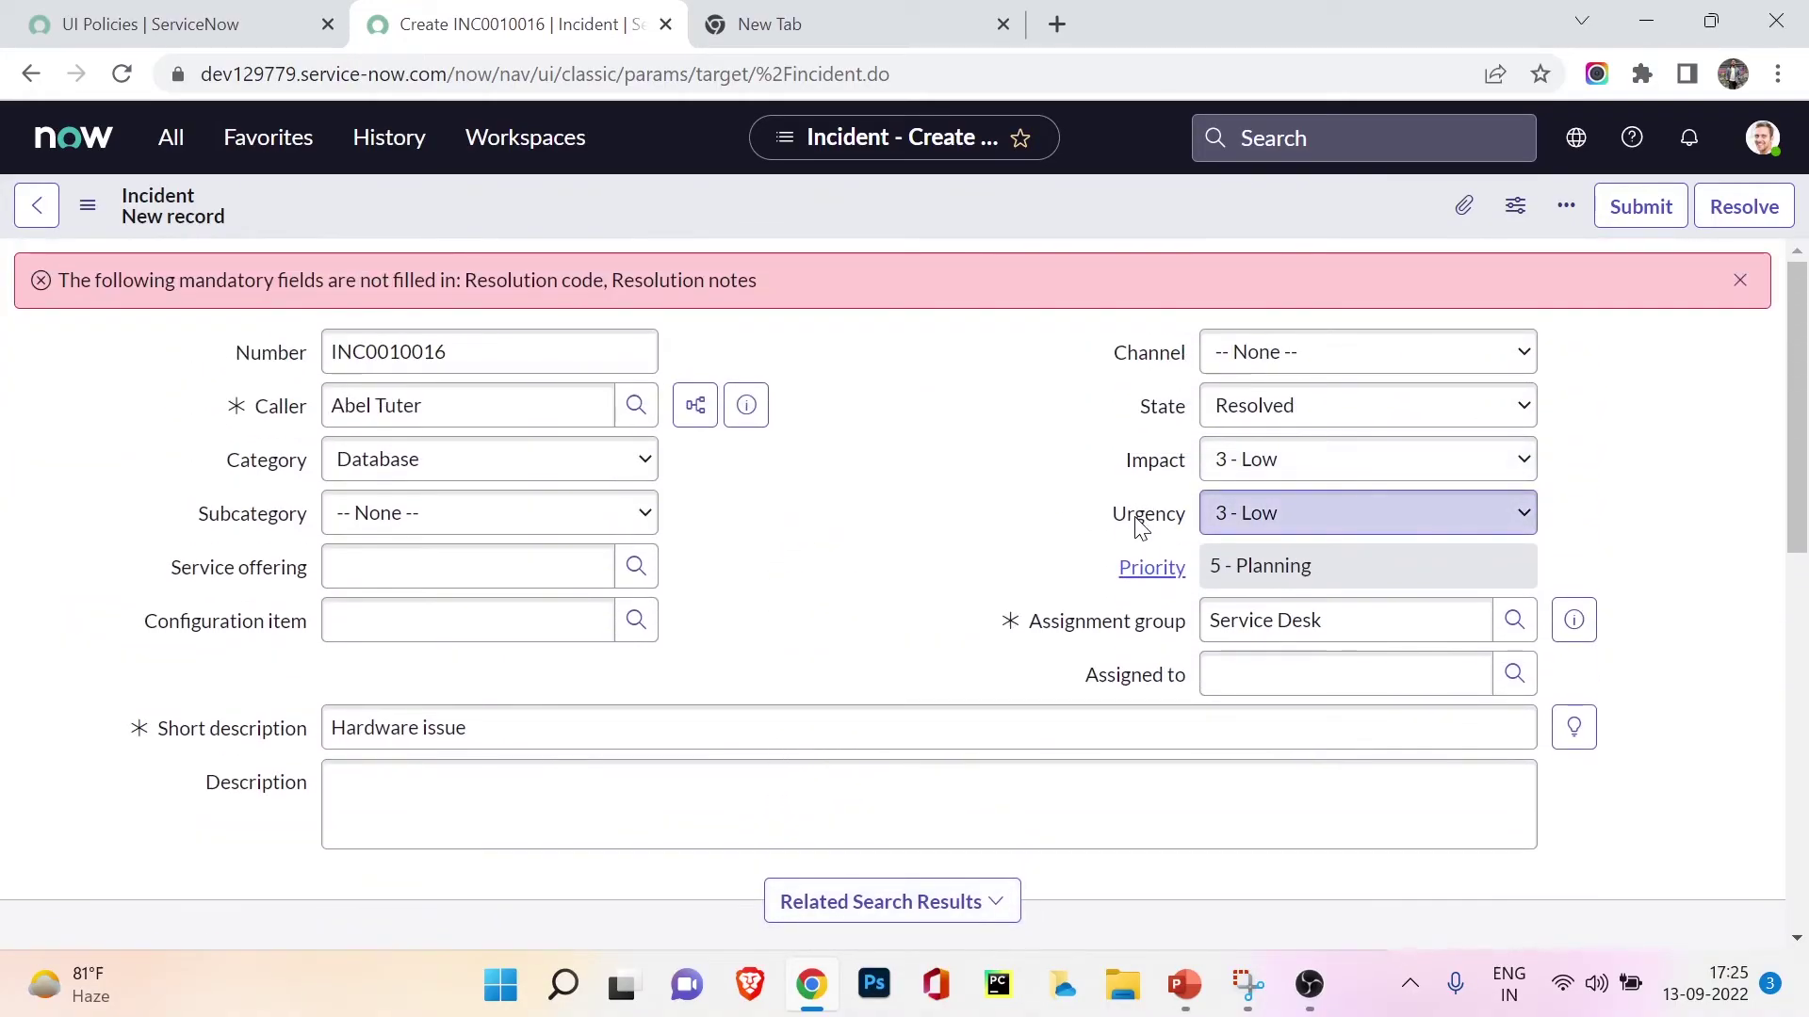
scroll(1121, 561, "down", 1)
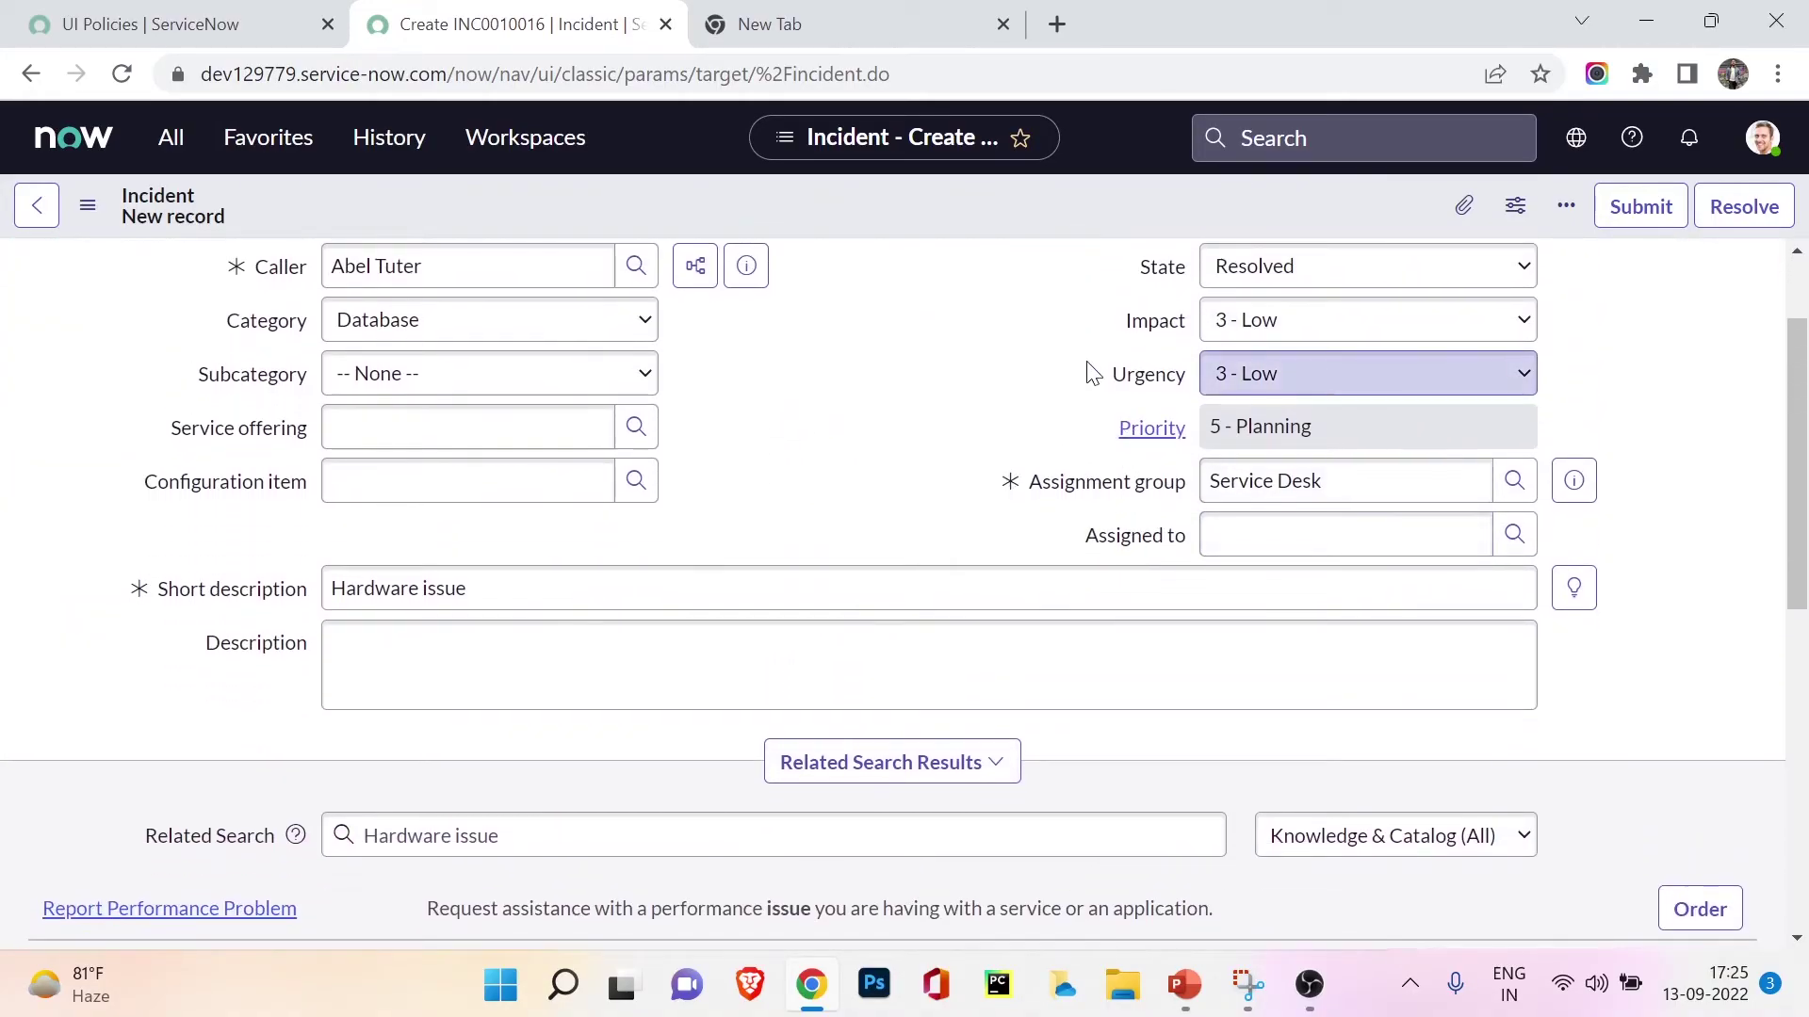
scroll(1151, 289, "down", 8)
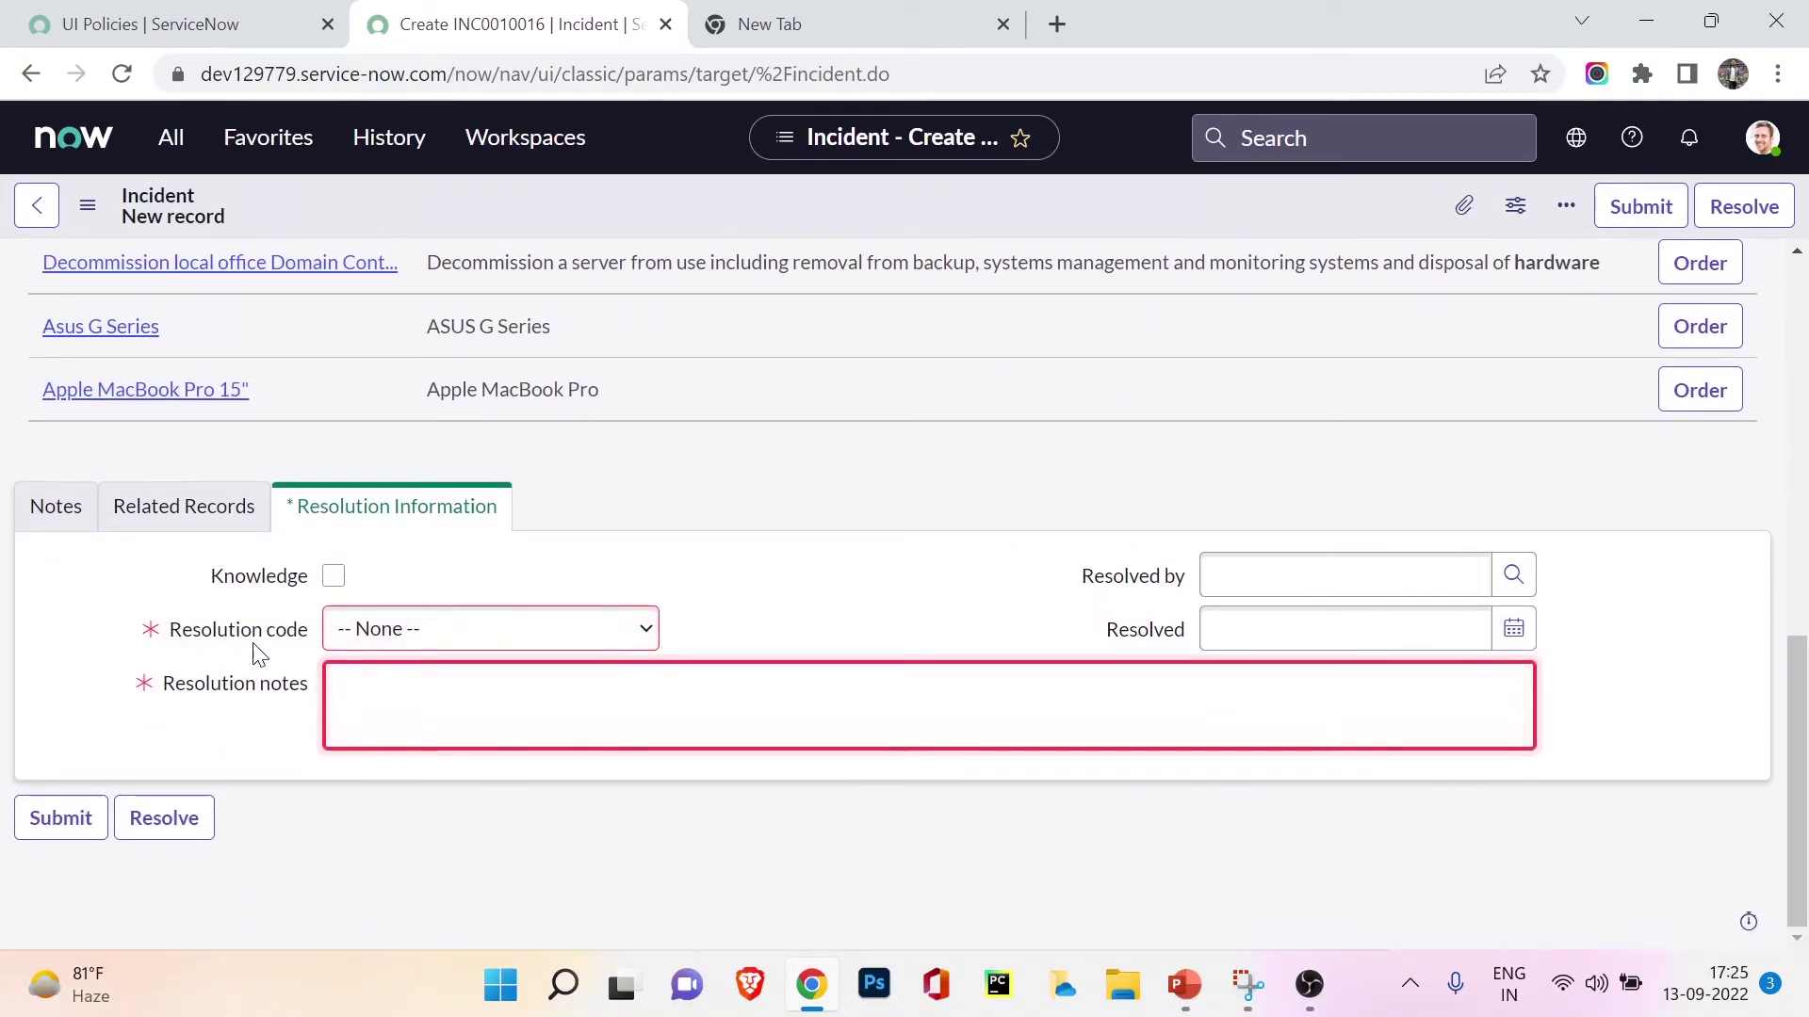
Set Resolution code to Known error, enter 'aaaa' as resolution notes, and save
left_click(408, 630)
left_click(405, 709)
left_click(497, 691)
type("aaaa")
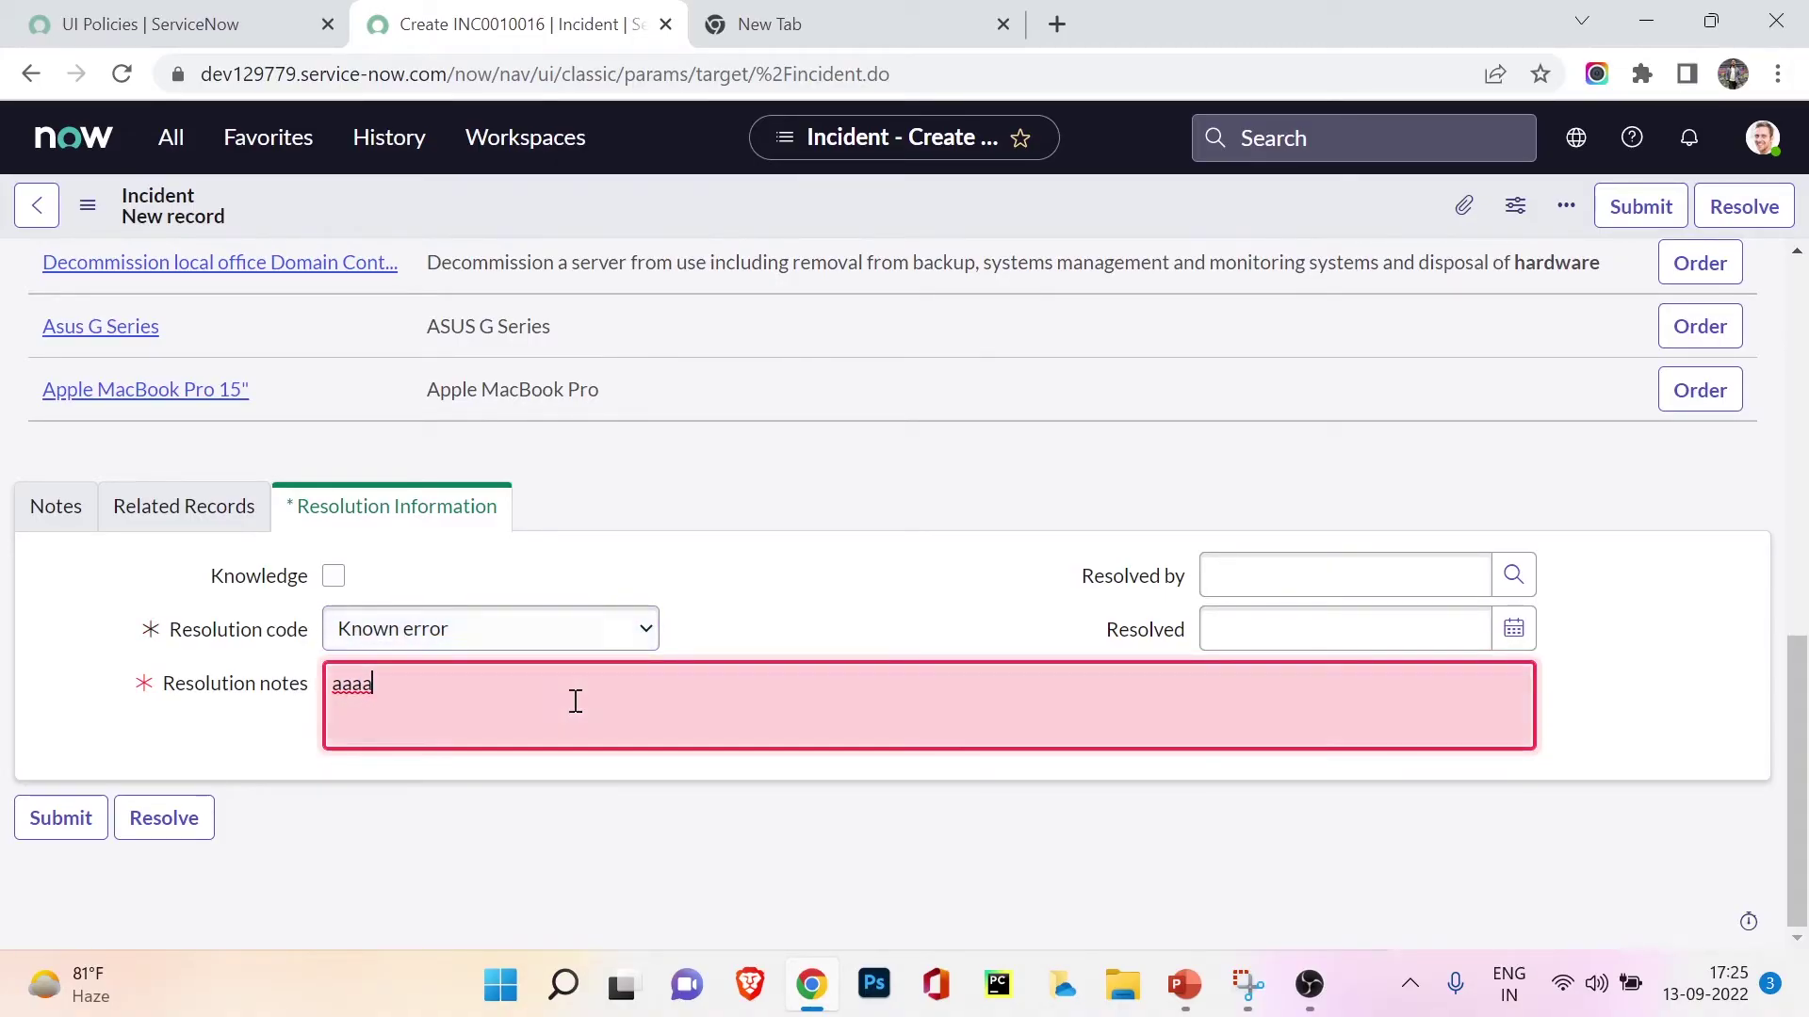
scroll(674, 702, "up", 5)
scroll(676, 702, "up", 3)
right_click(684, 202)
left_click(709, 228)
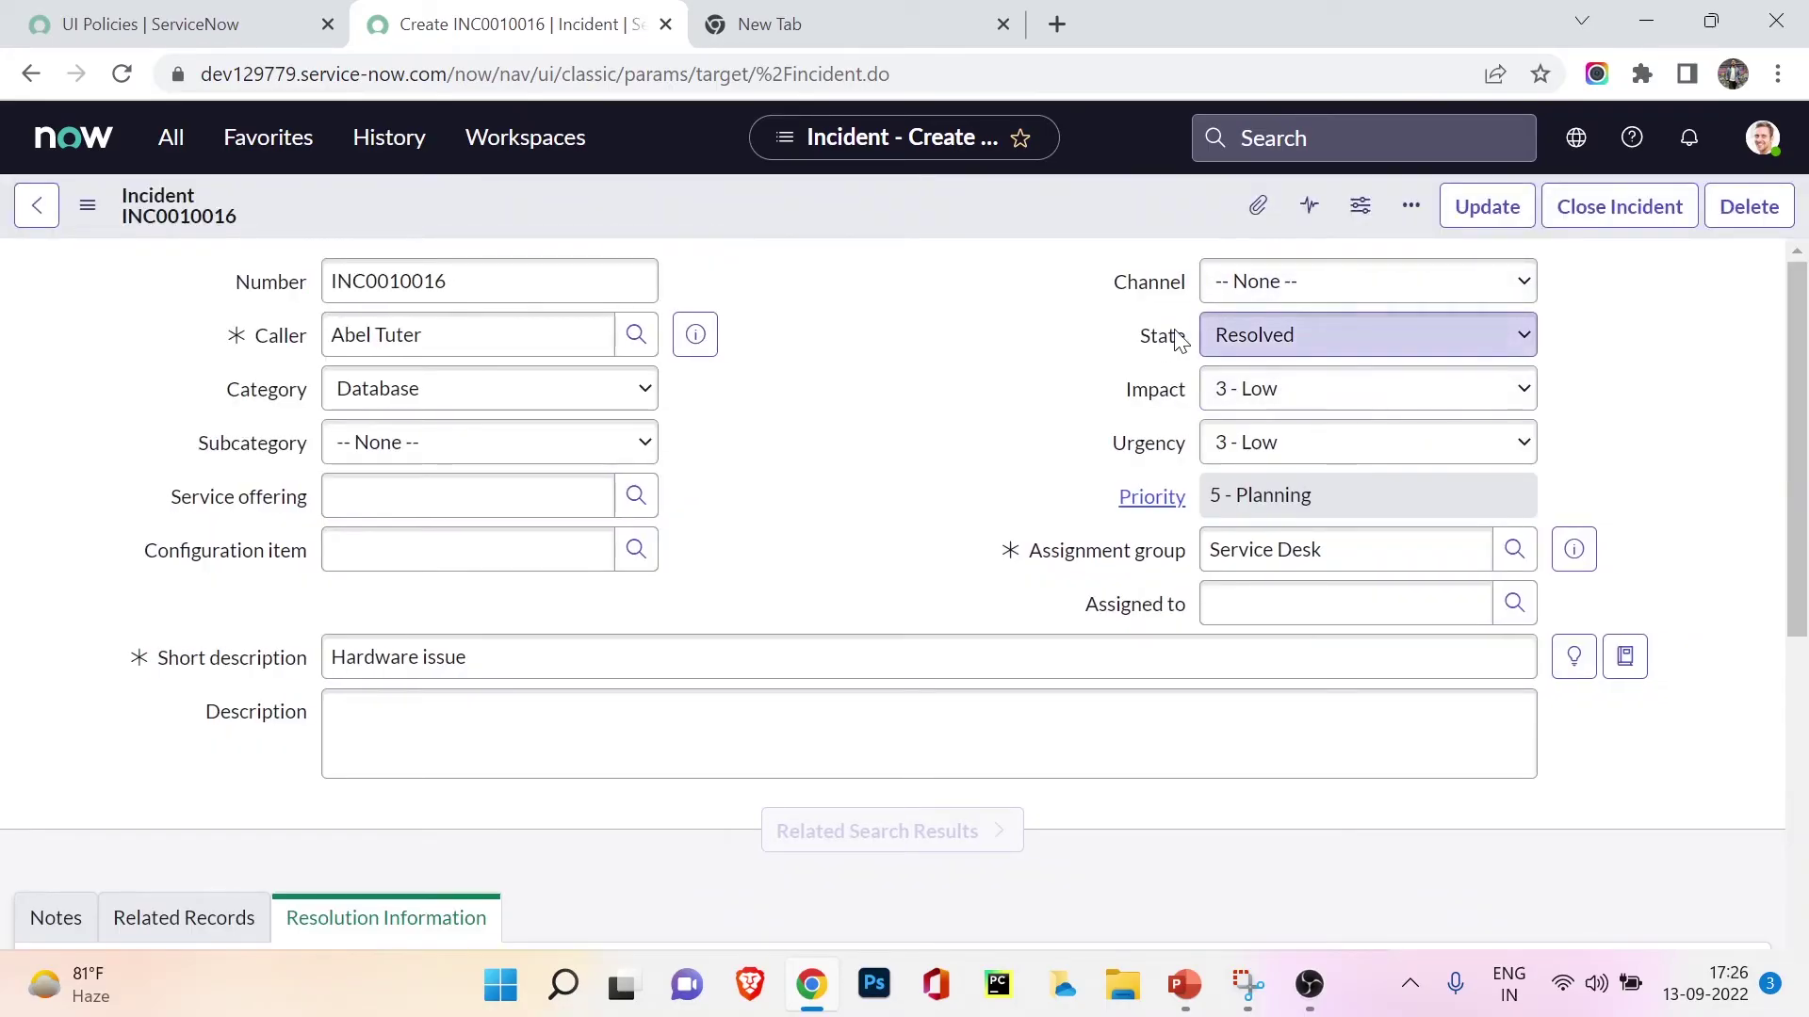
Test that Short description still accepts typing, then delete the test character
left_click(642, 656)
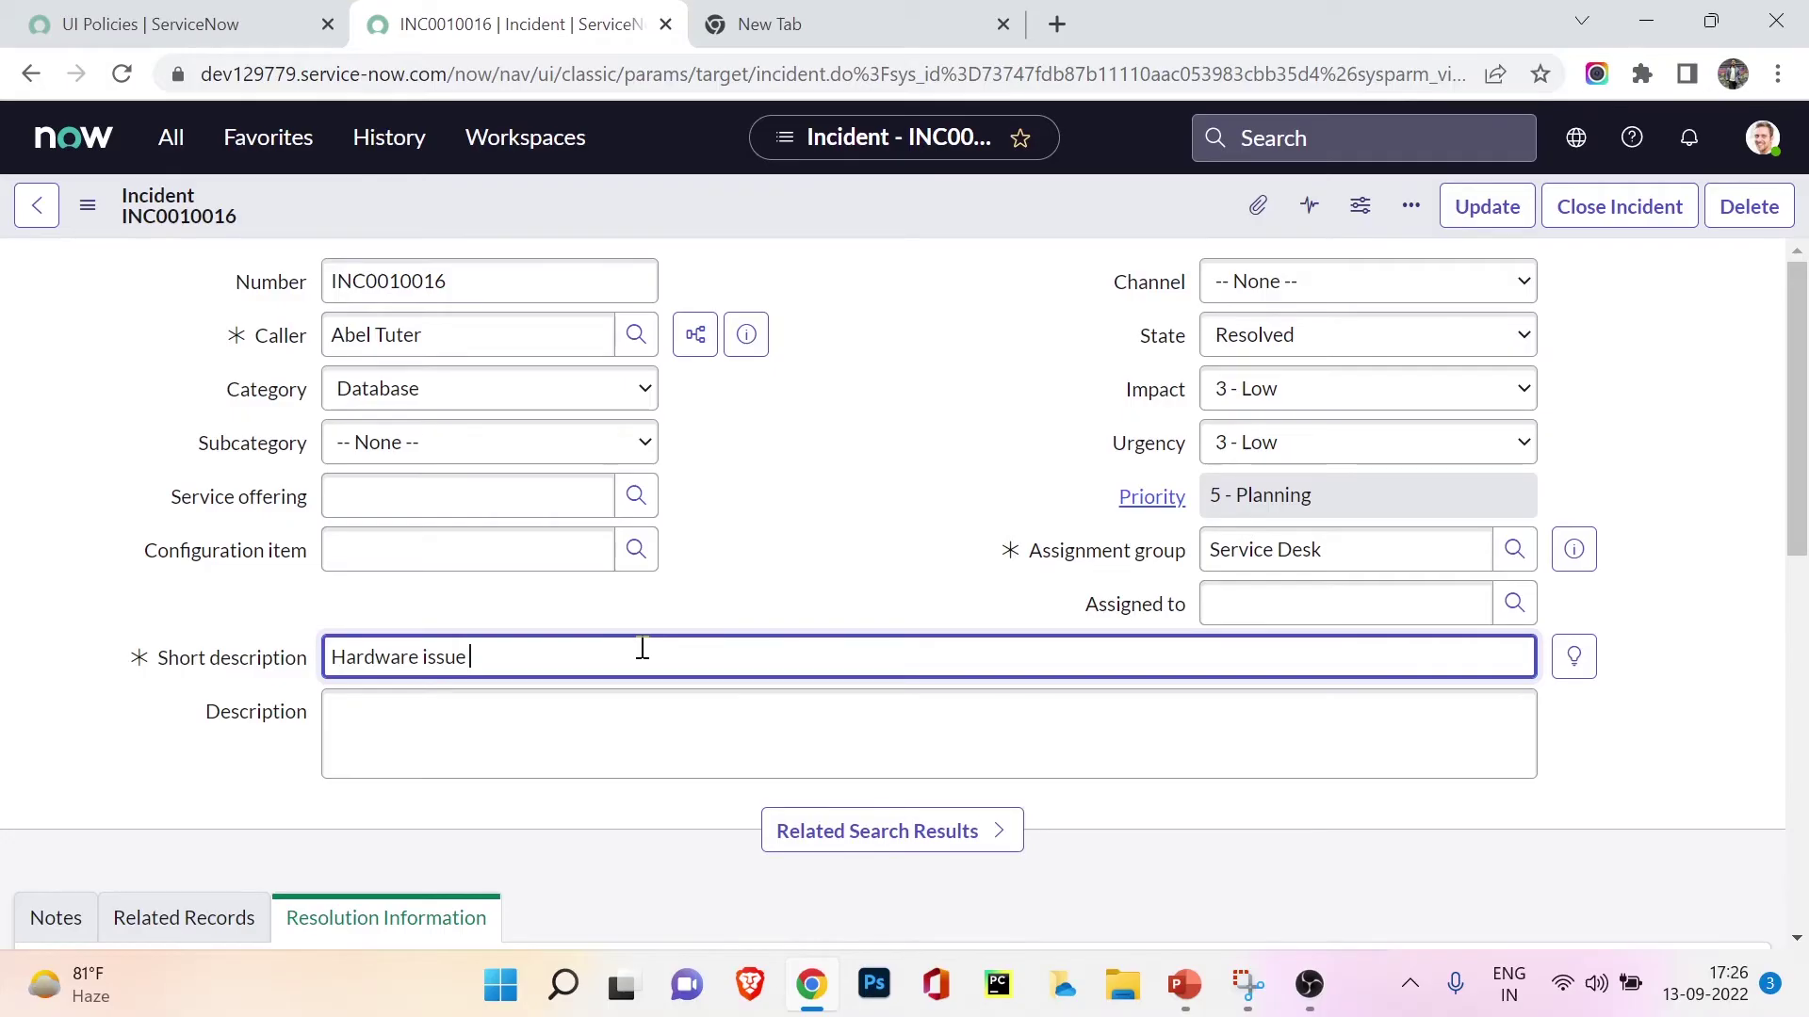
type("asas")
key("BackSpace")
key("BackSpace")
key("BackSpace")
Create a new UI policy with short description 'Resolve incident ready only short description'
left_click(231, 21)
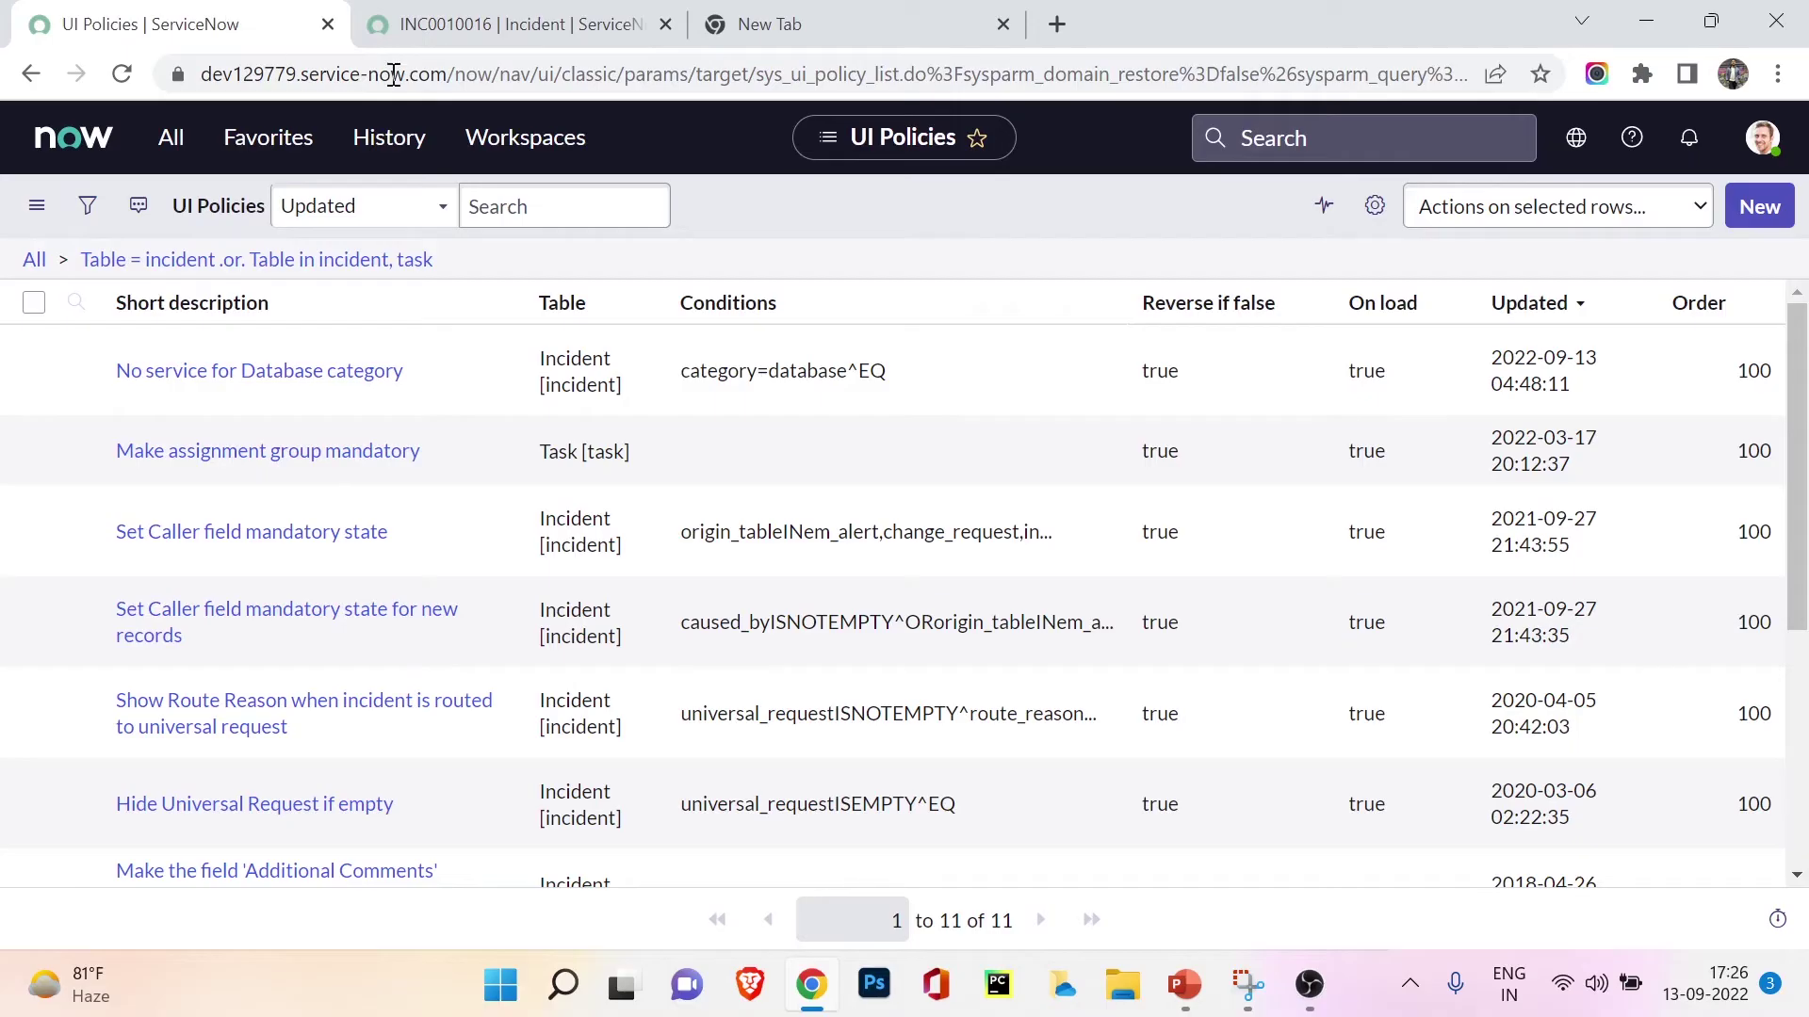
left_click(1760, 208)
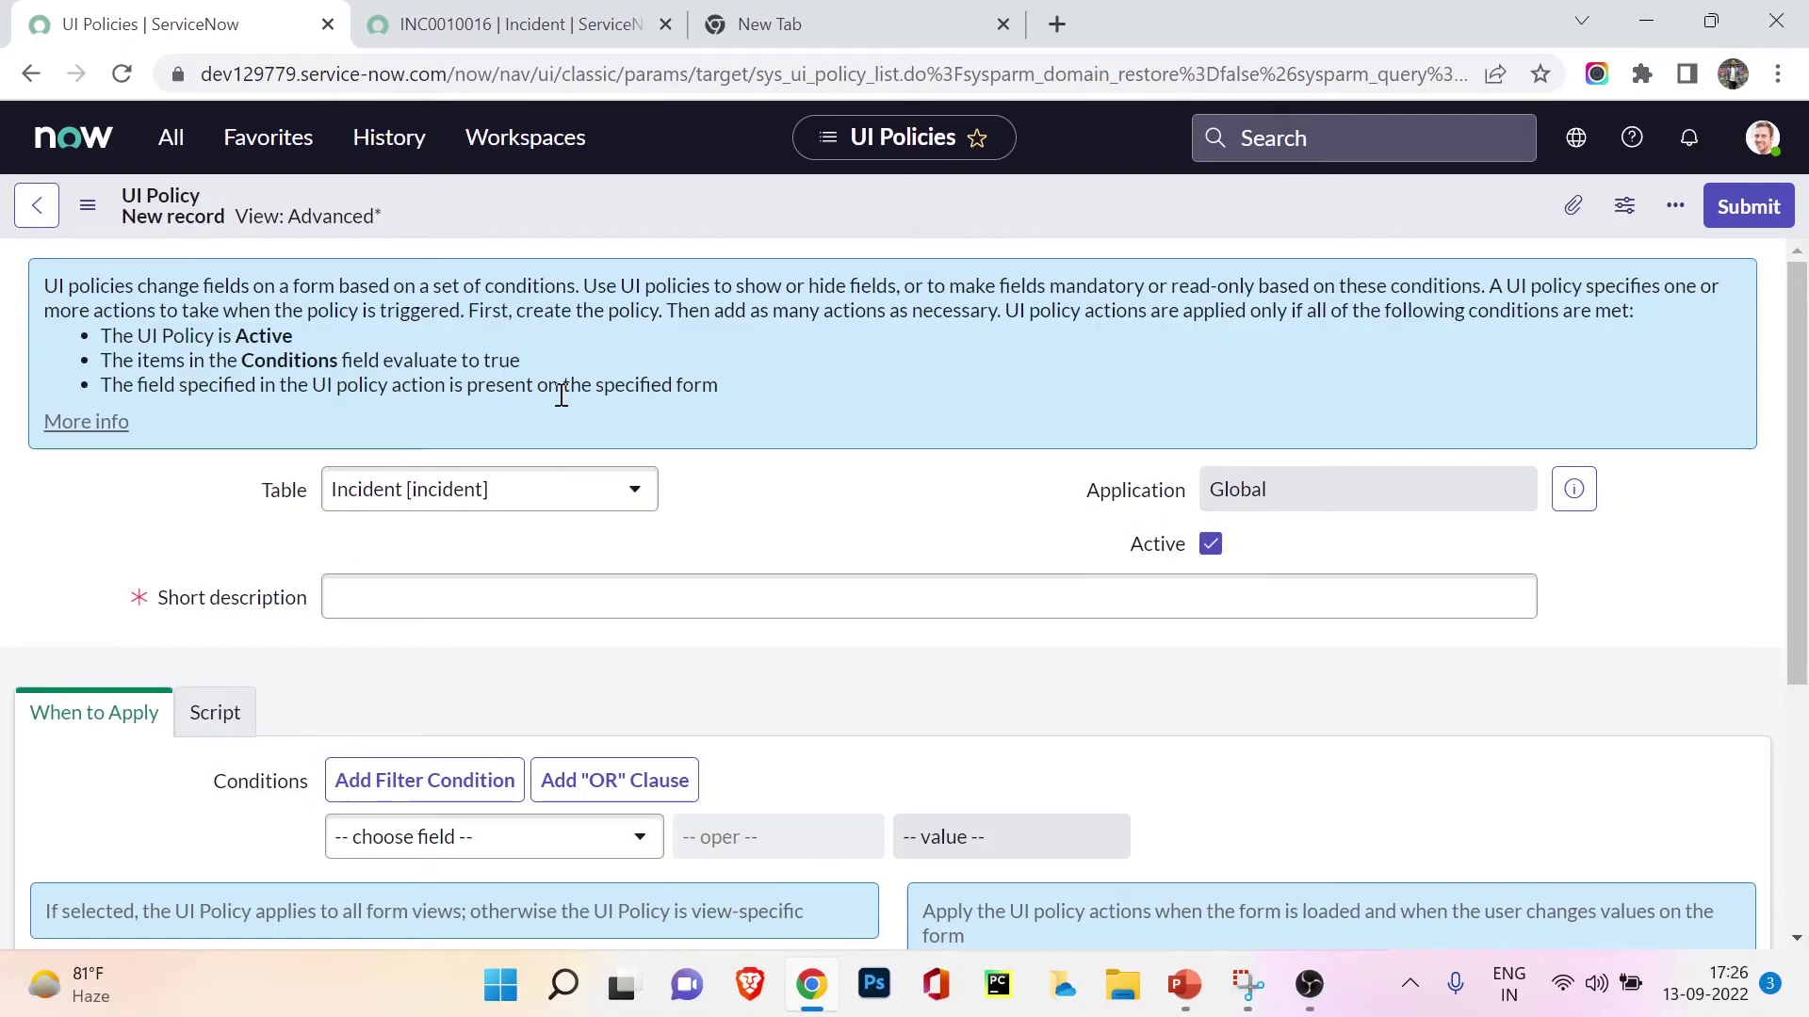
left_click(571, 590)
type("Rs")
key("BackSpace")
type("esolv")
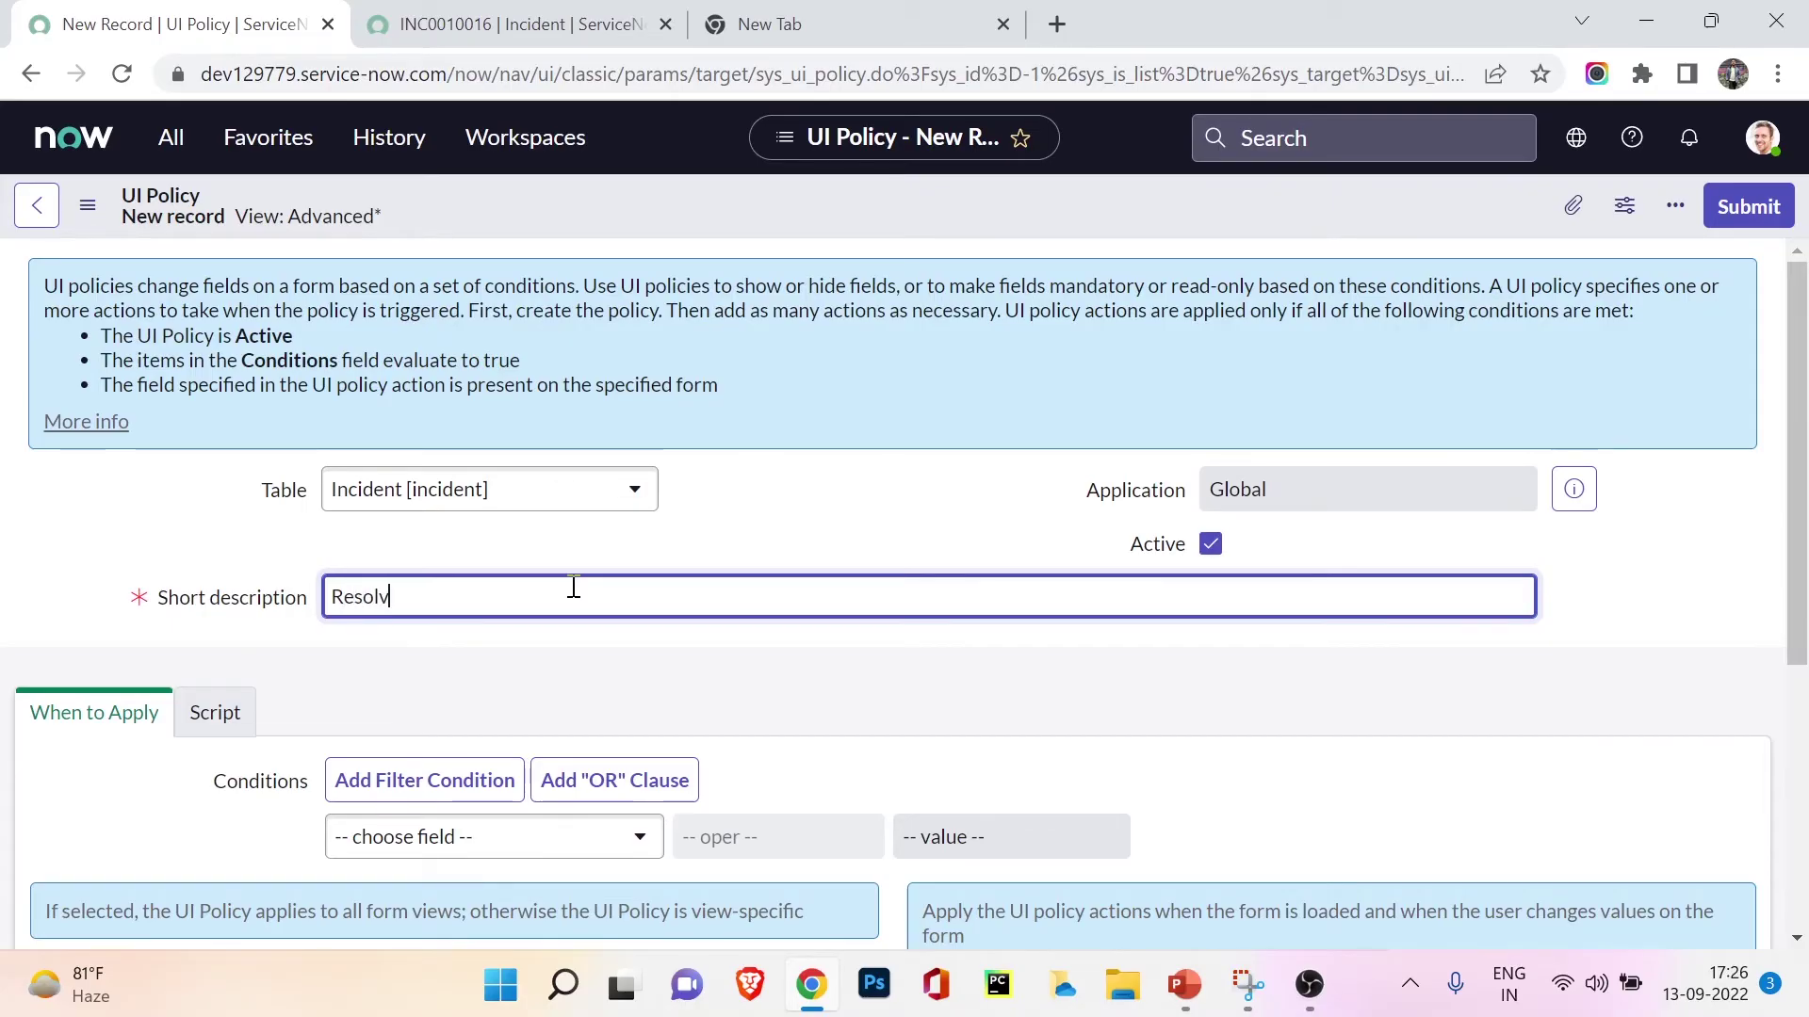
type("e incident ready only short description")
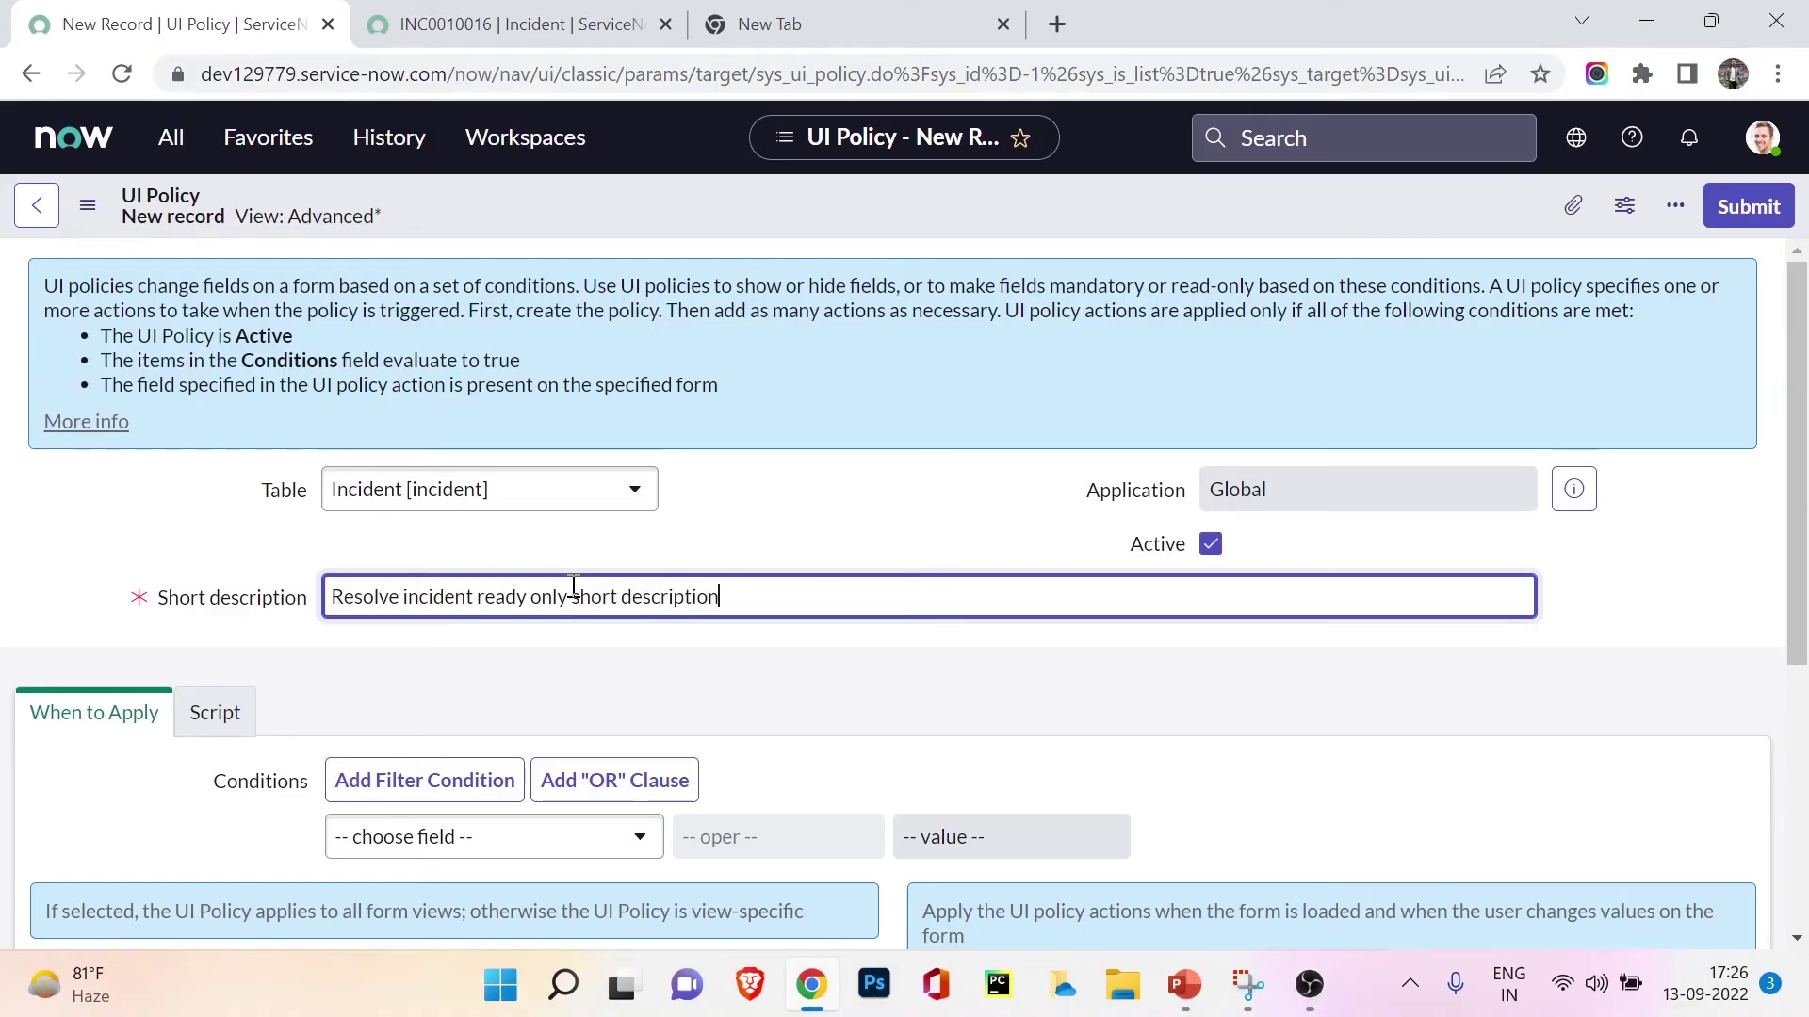
Add the condition State is Resolved and save the policy
scroll(681, 703, "down", 3)
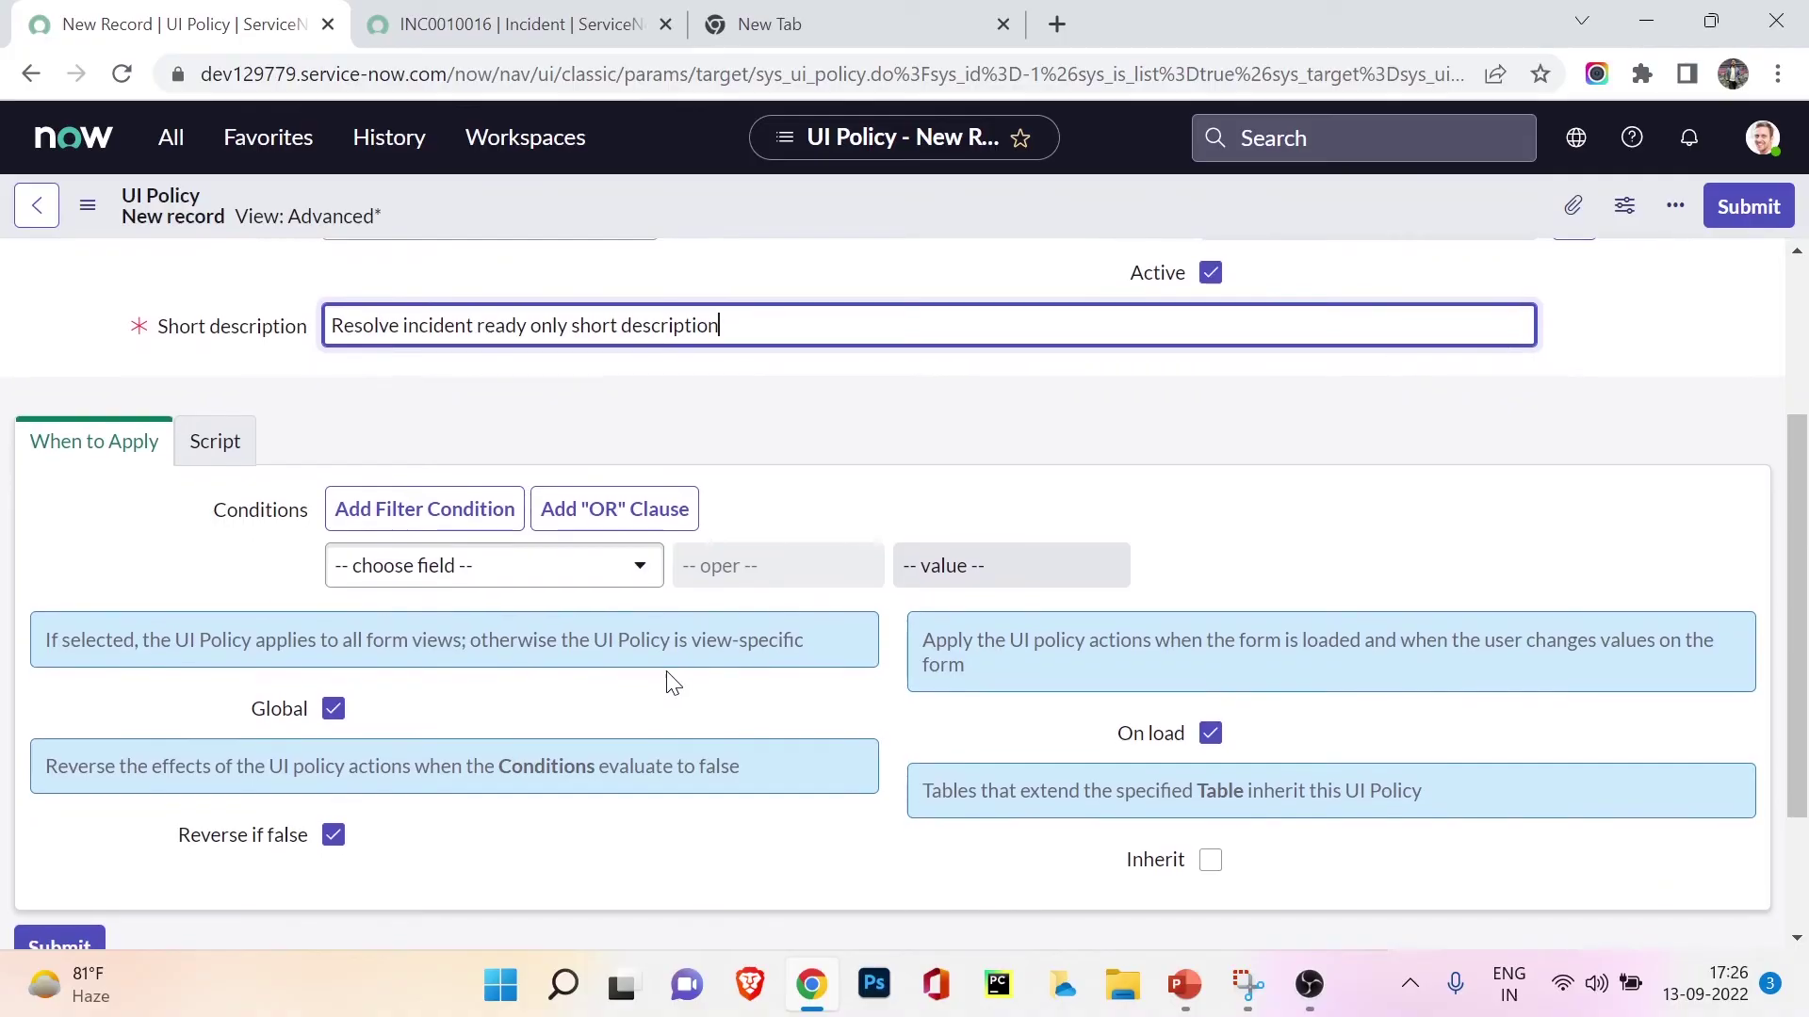
left_click(521, 566)
type("state")
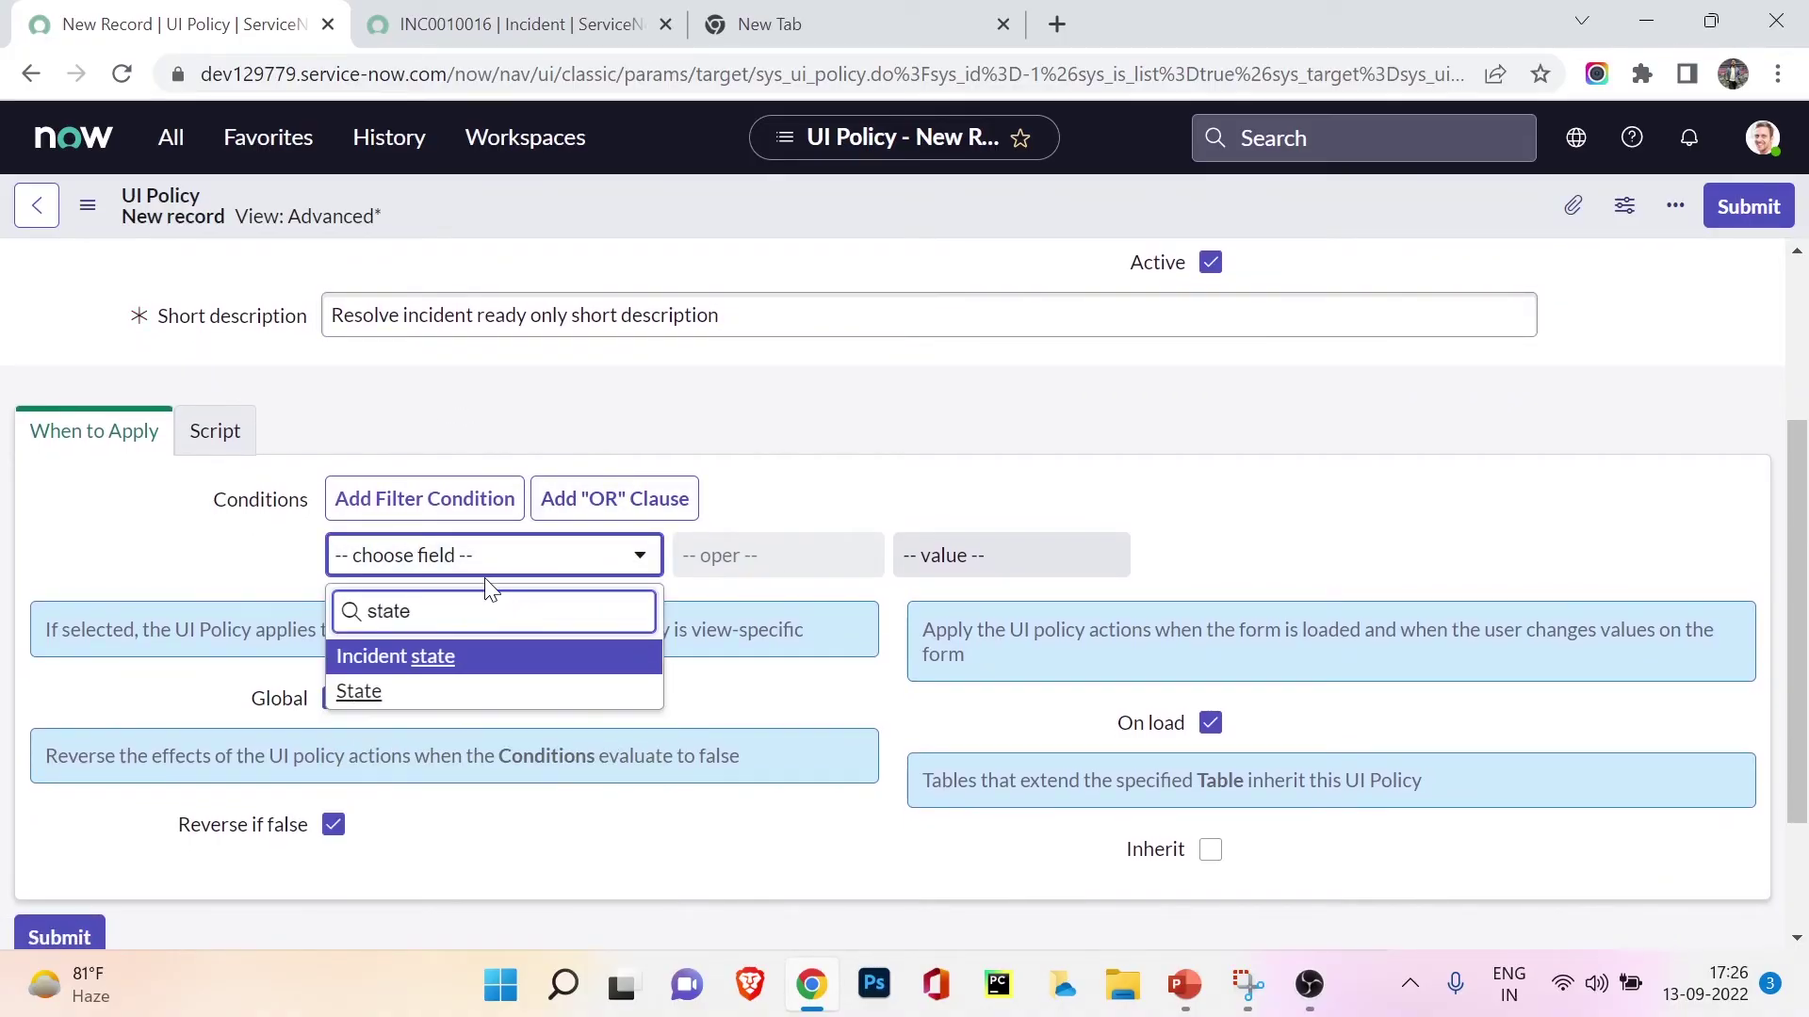
key("Return")
left_click(950, 554)
left_click(971, 735)
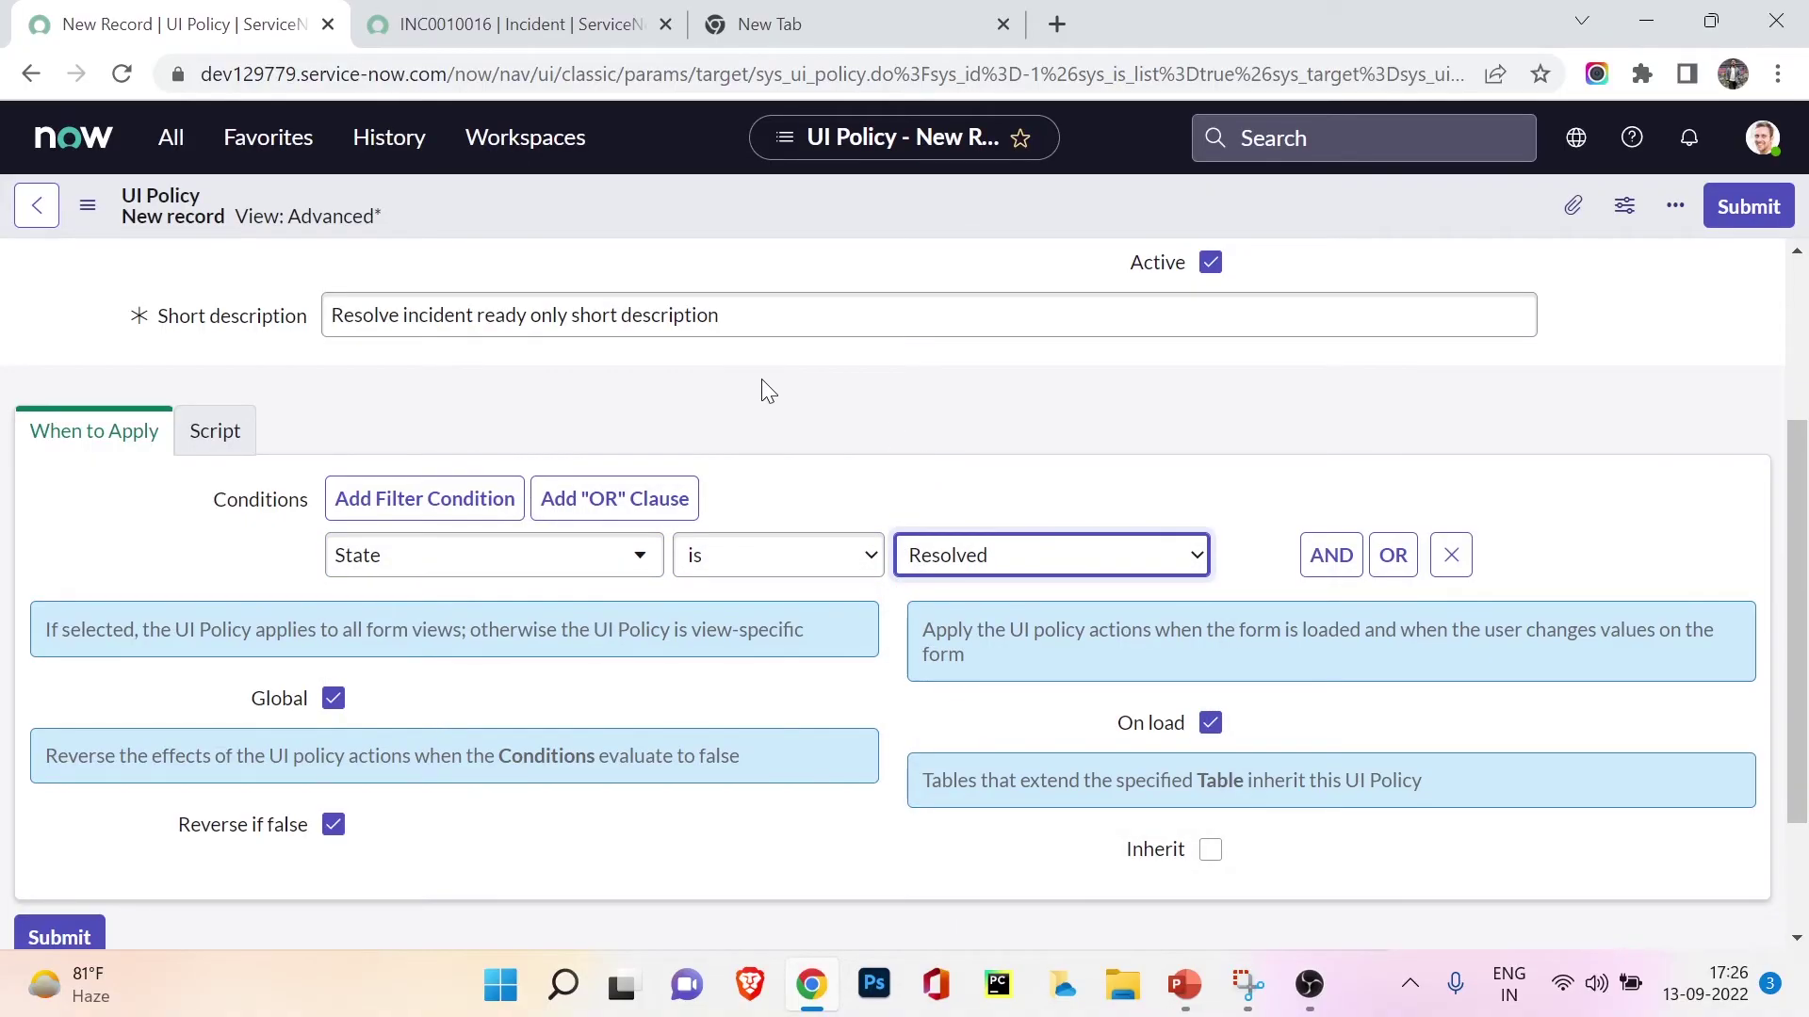
scroll(761, 379, "down", 2)
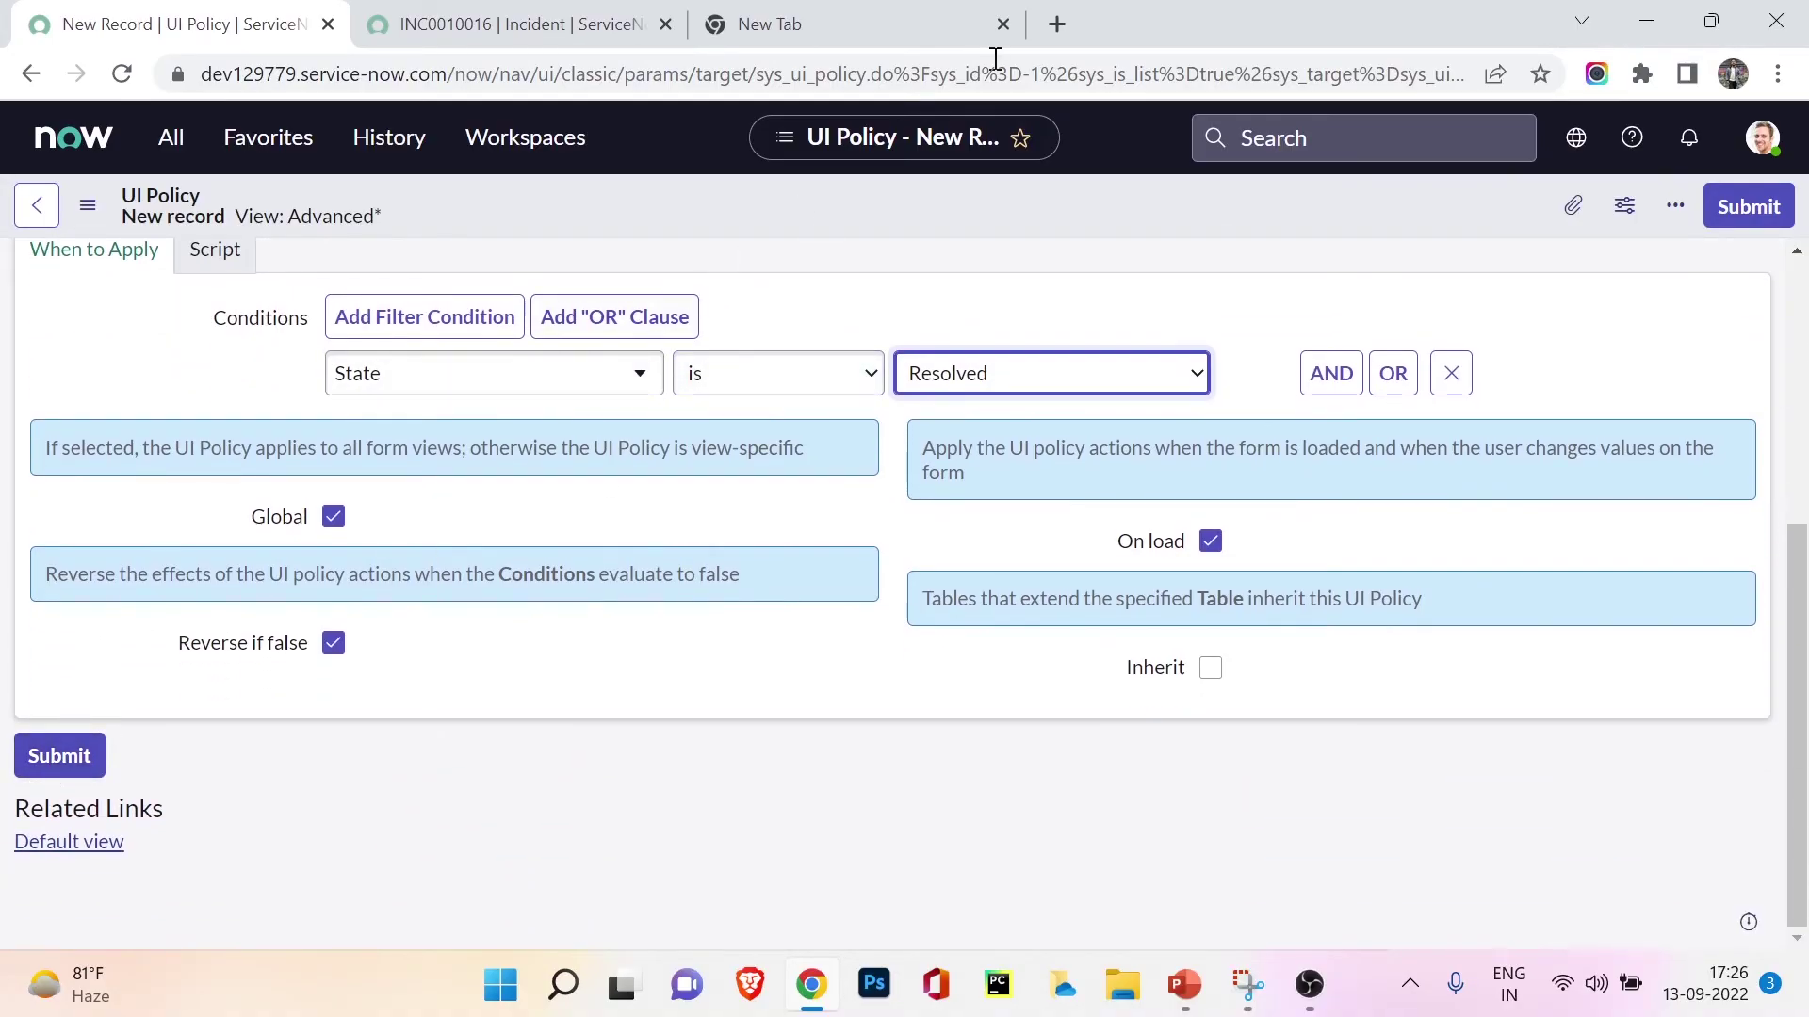
right_click(970, 222)
left_click(987, 238)
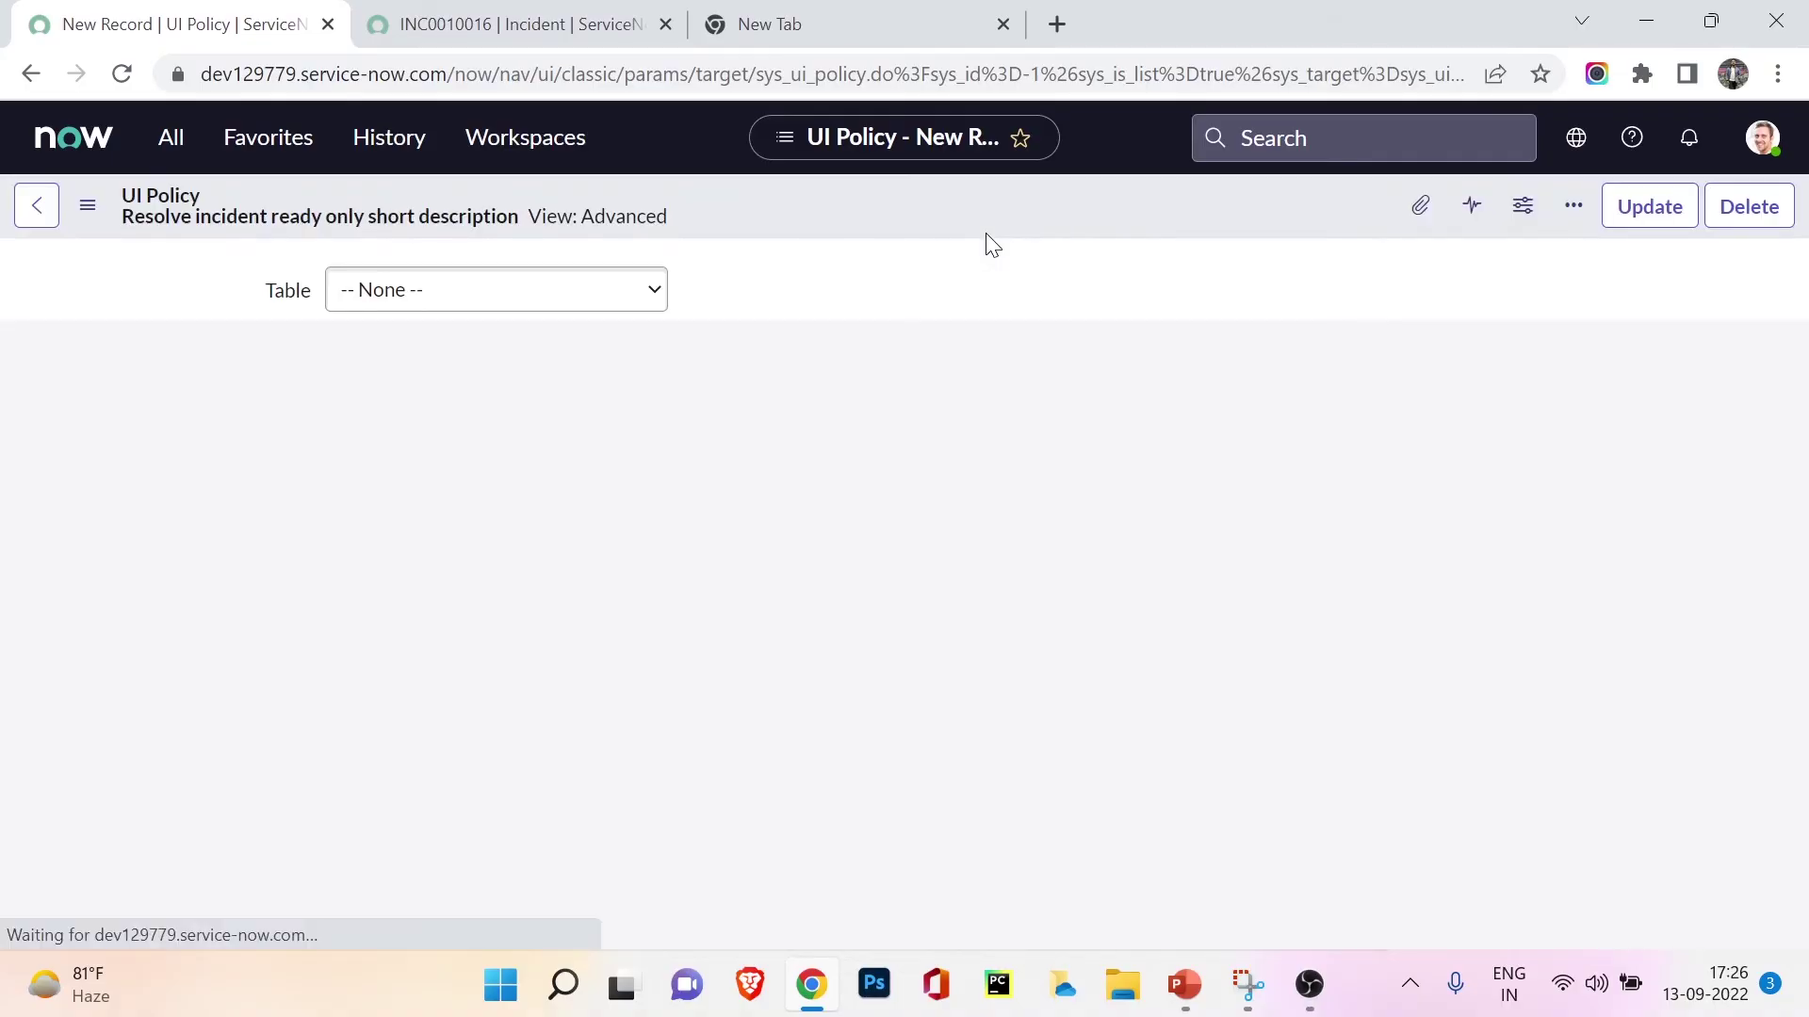
Add a new UI Policy Action targeting the Short description field
scroll(622, 516, "down", 3)
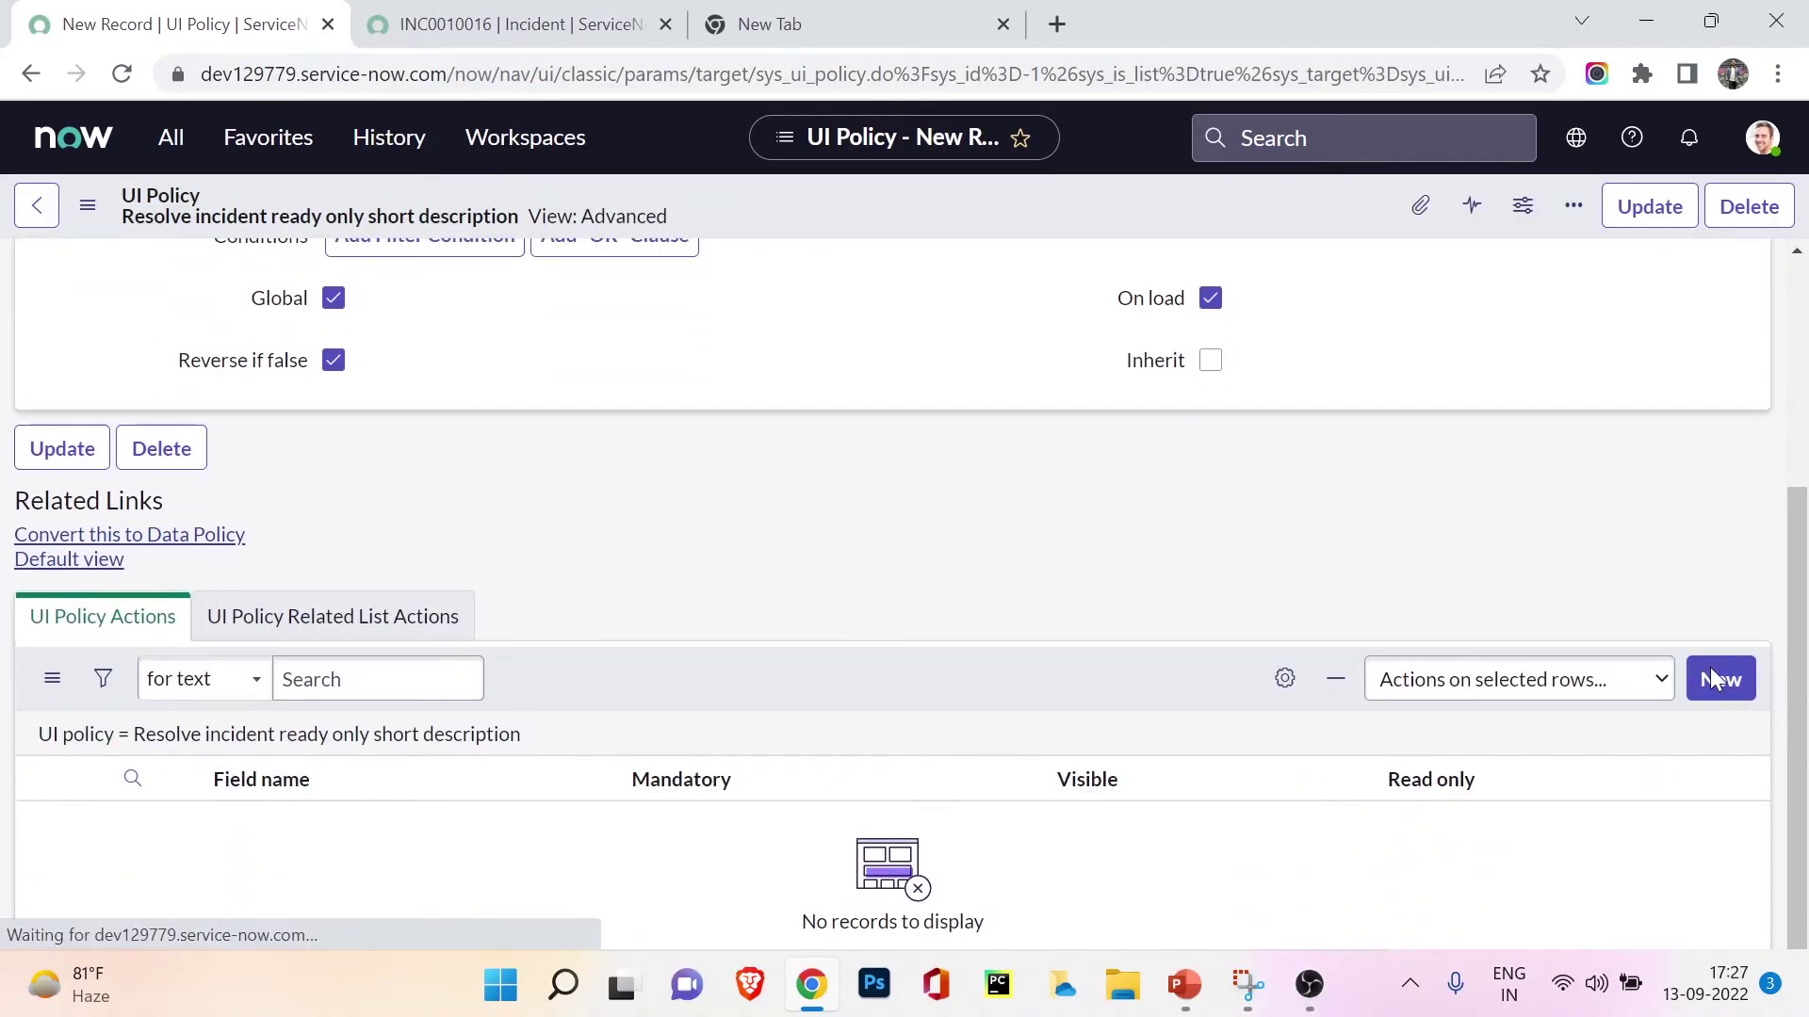
scroll(1710, 675, "down", 10)
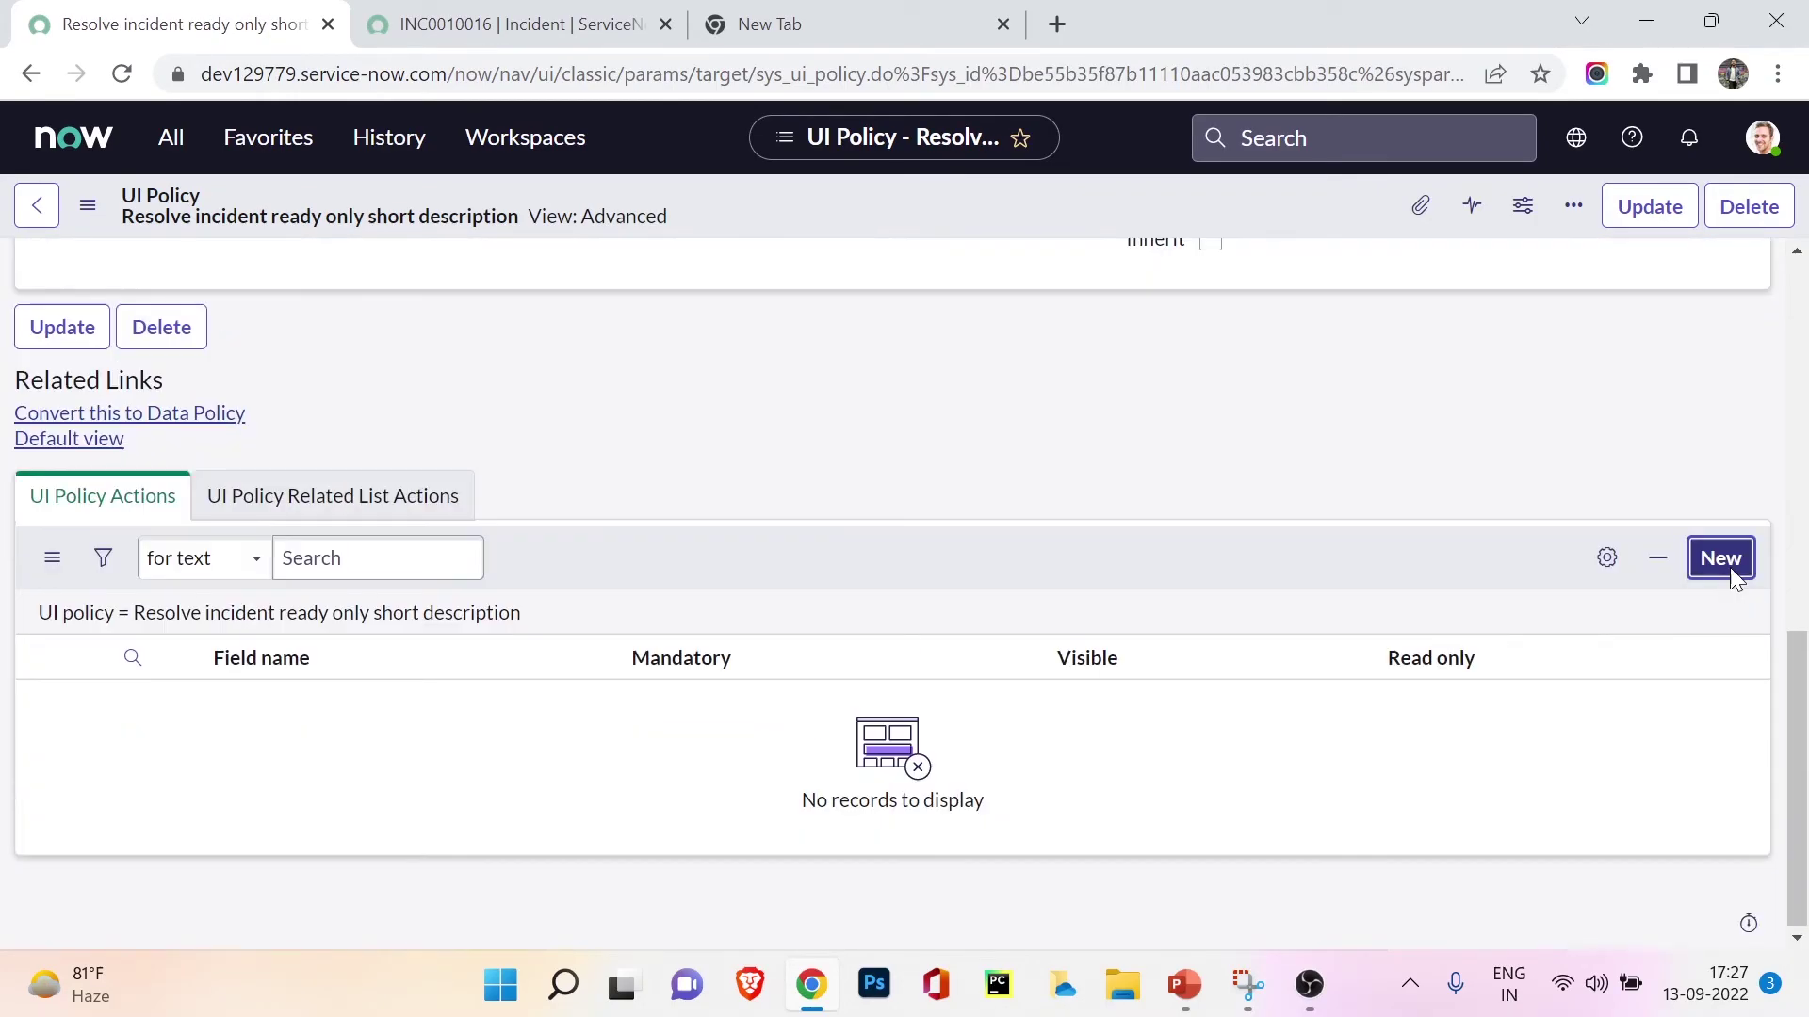
left_click(1731, 572)
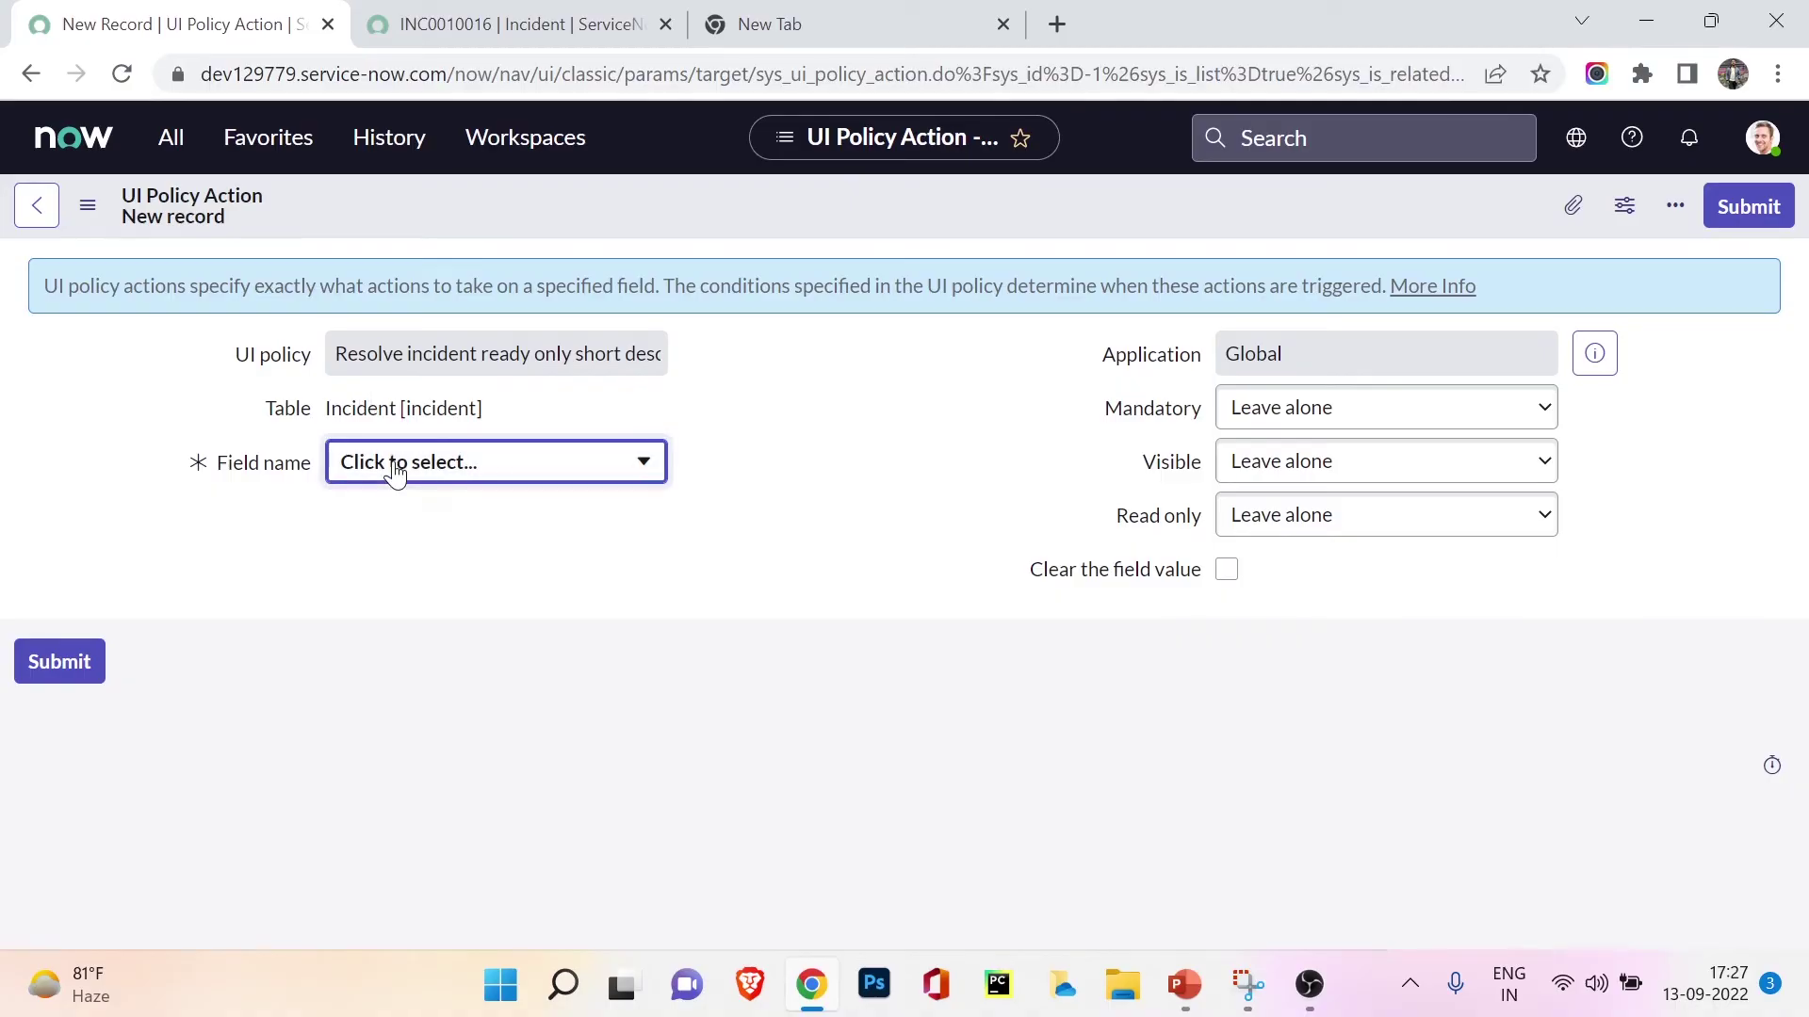
left_click(394, 471)
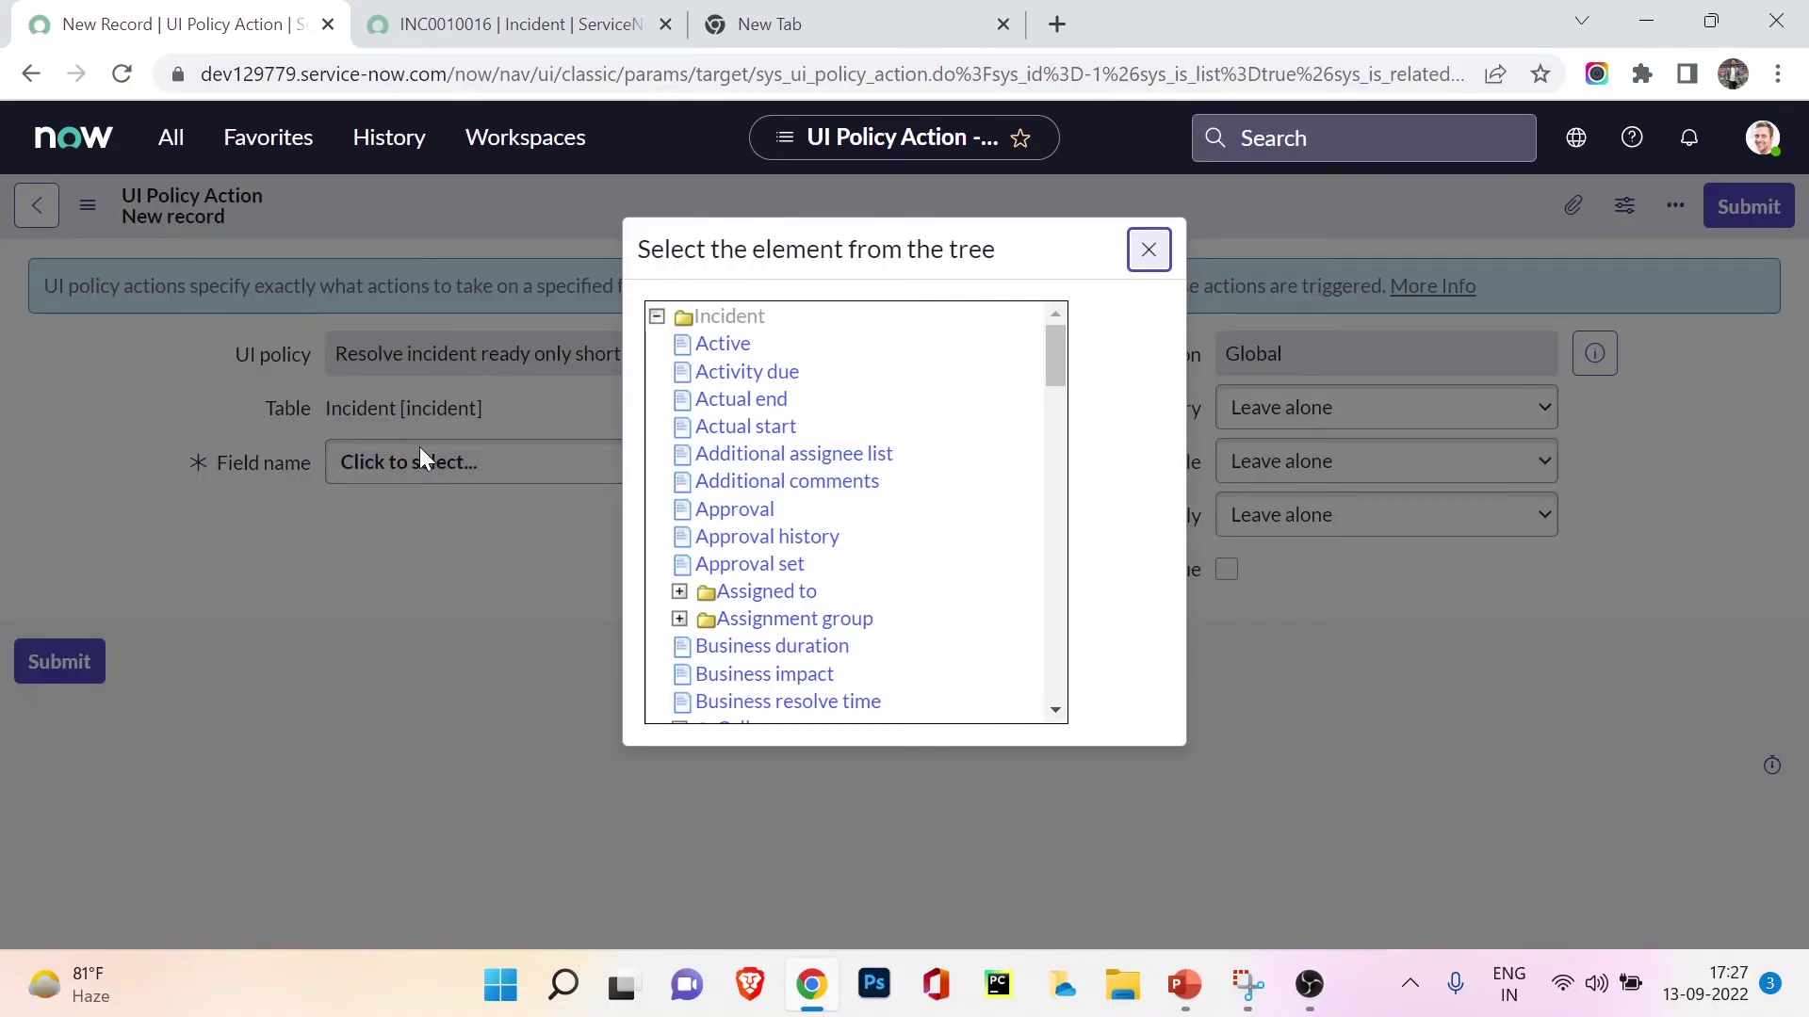
scroll(782, 522, "down", 10)
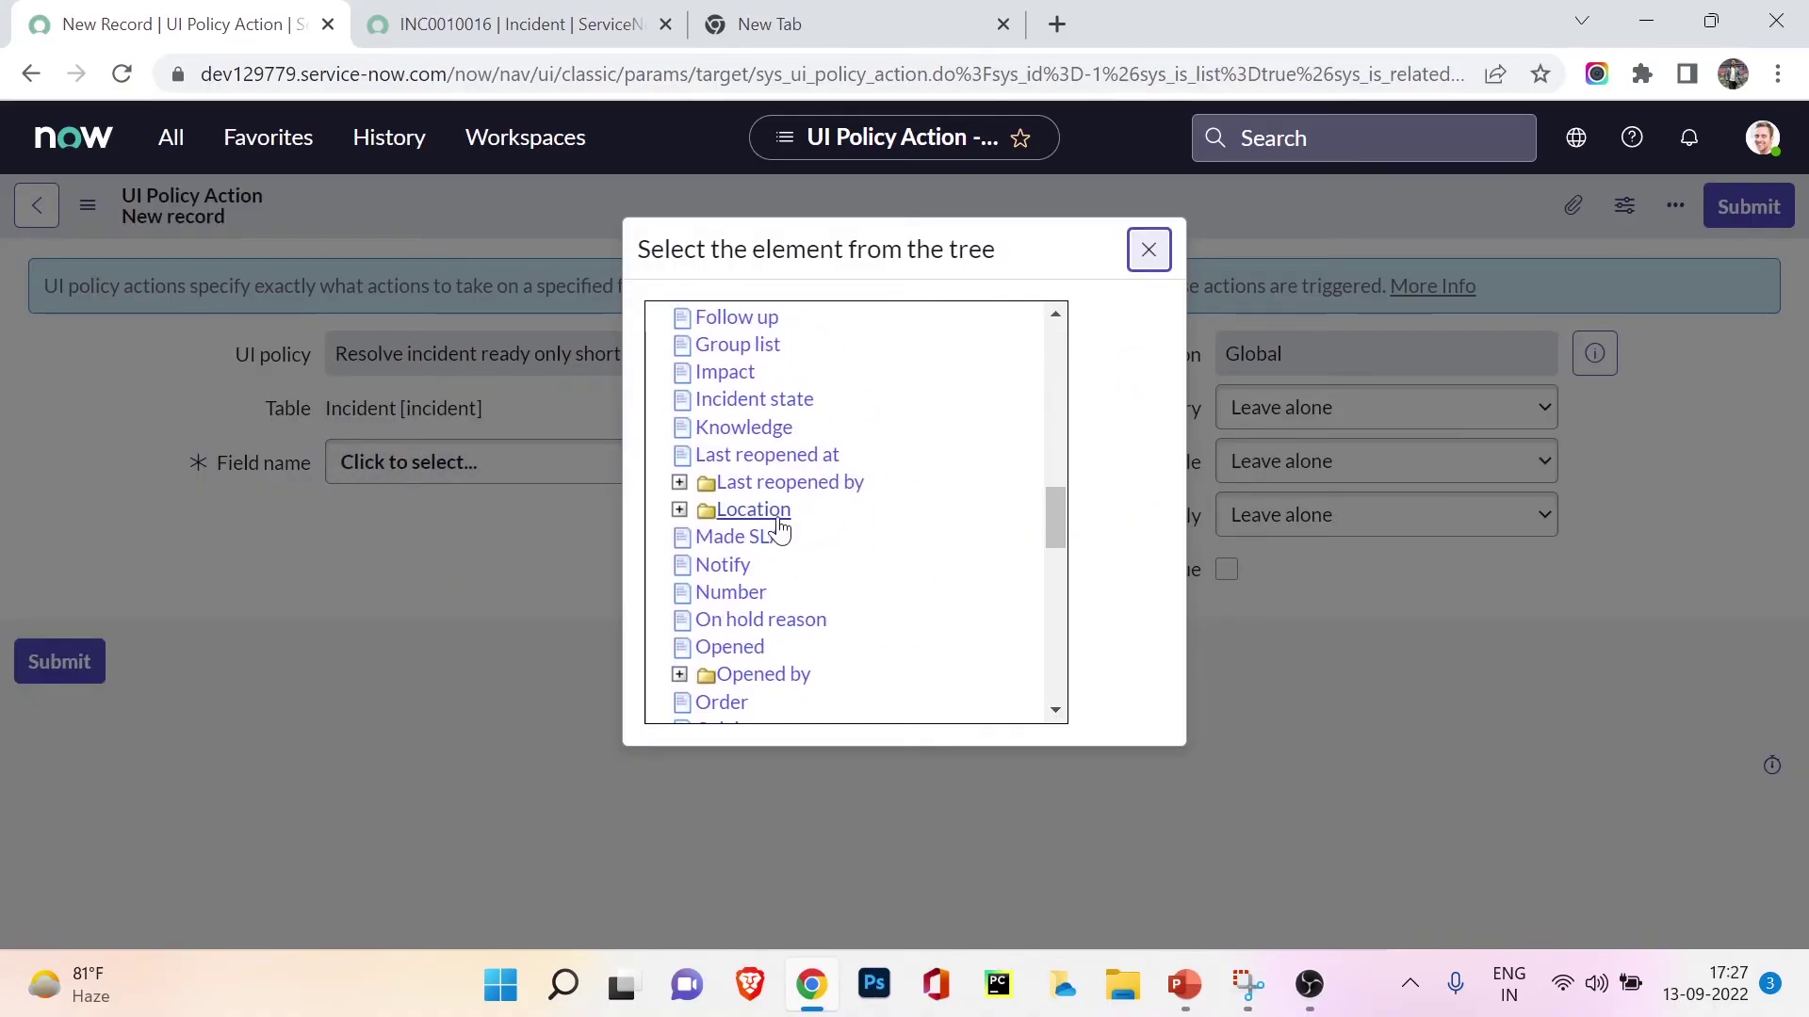
scroll(780, 529, "up", 6)
scroll(780, 530, "down", 12)
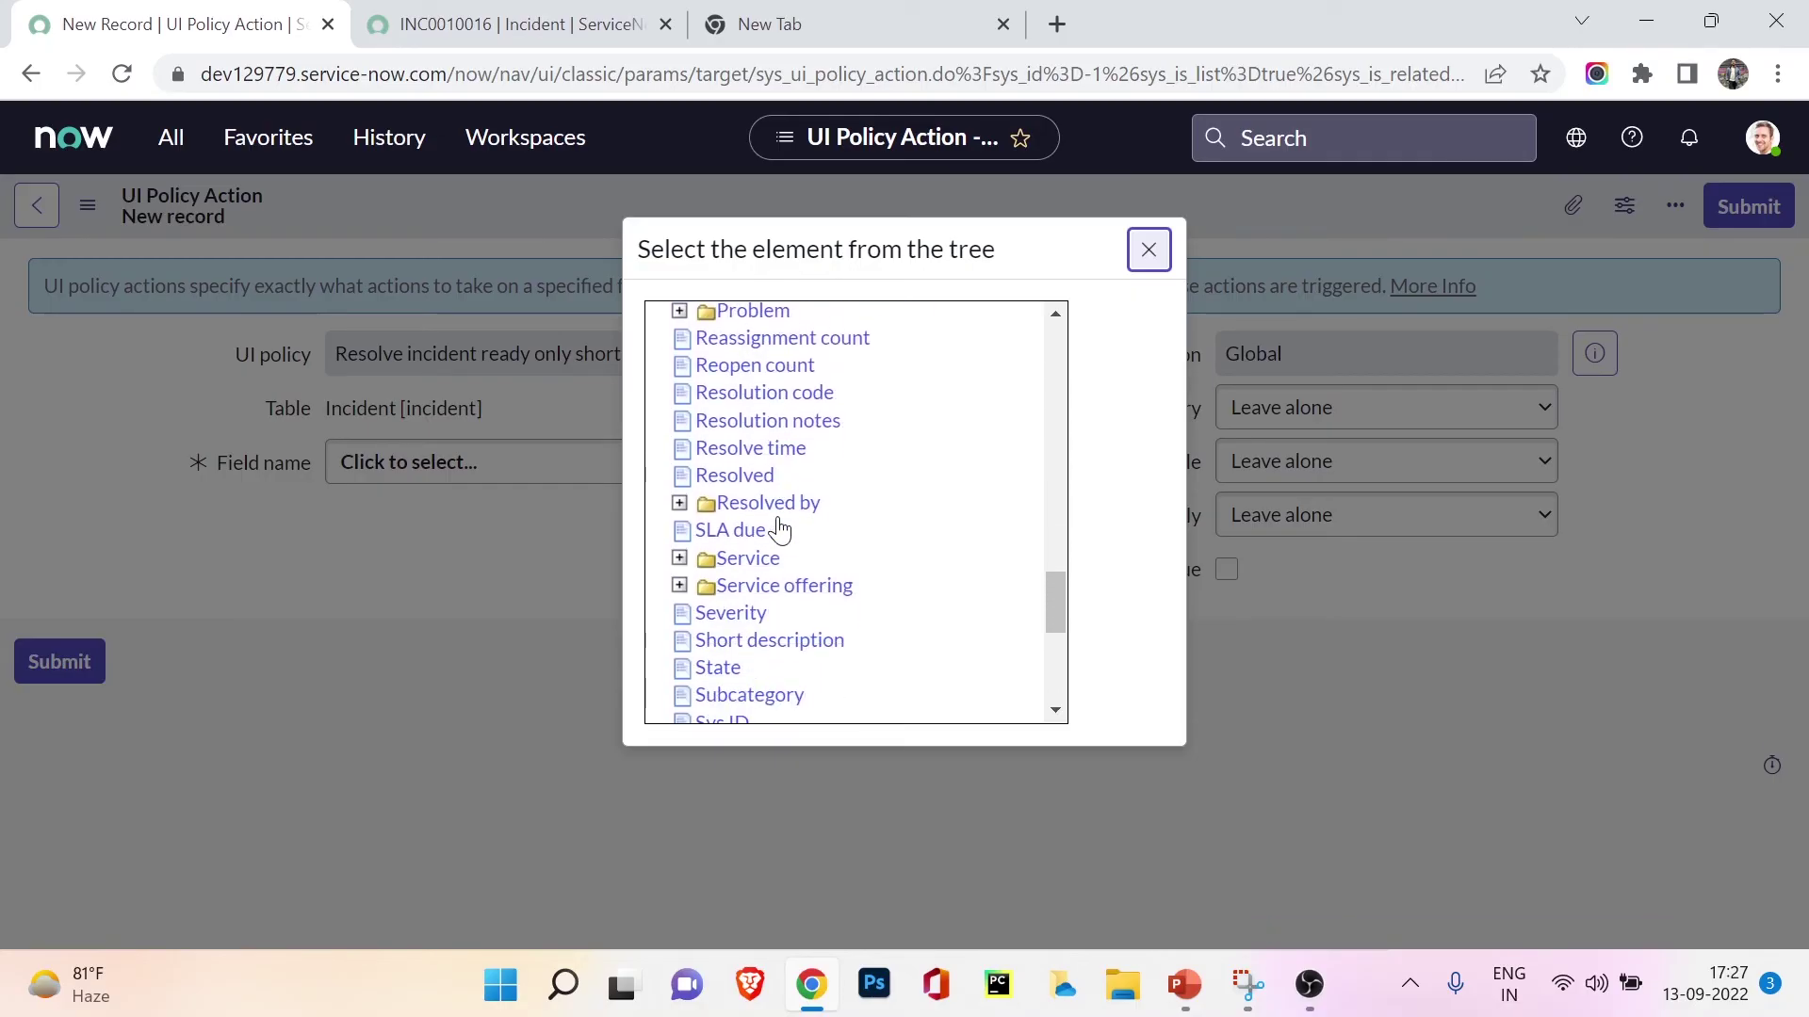
scroll(778, 529, "down", 2)
left_click(778, 514)
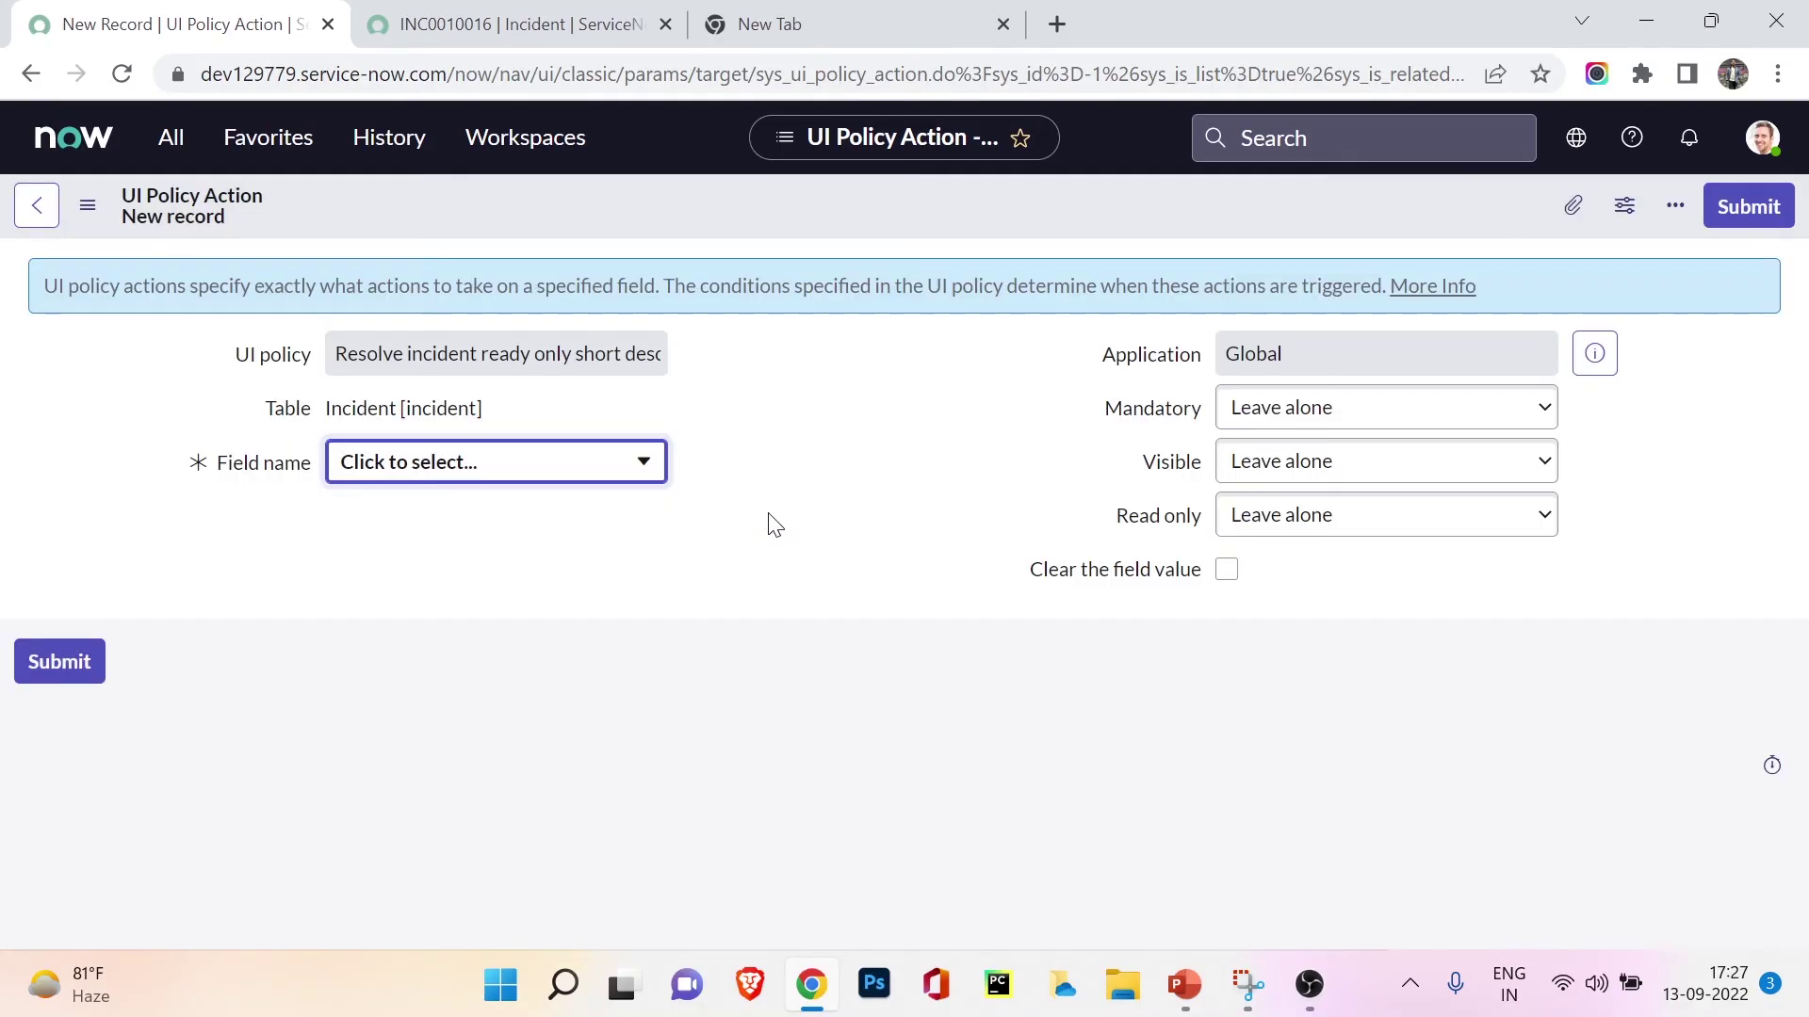
Set Read only to True and save the action
left_click(1296, 515)
left_click(1274, 574)
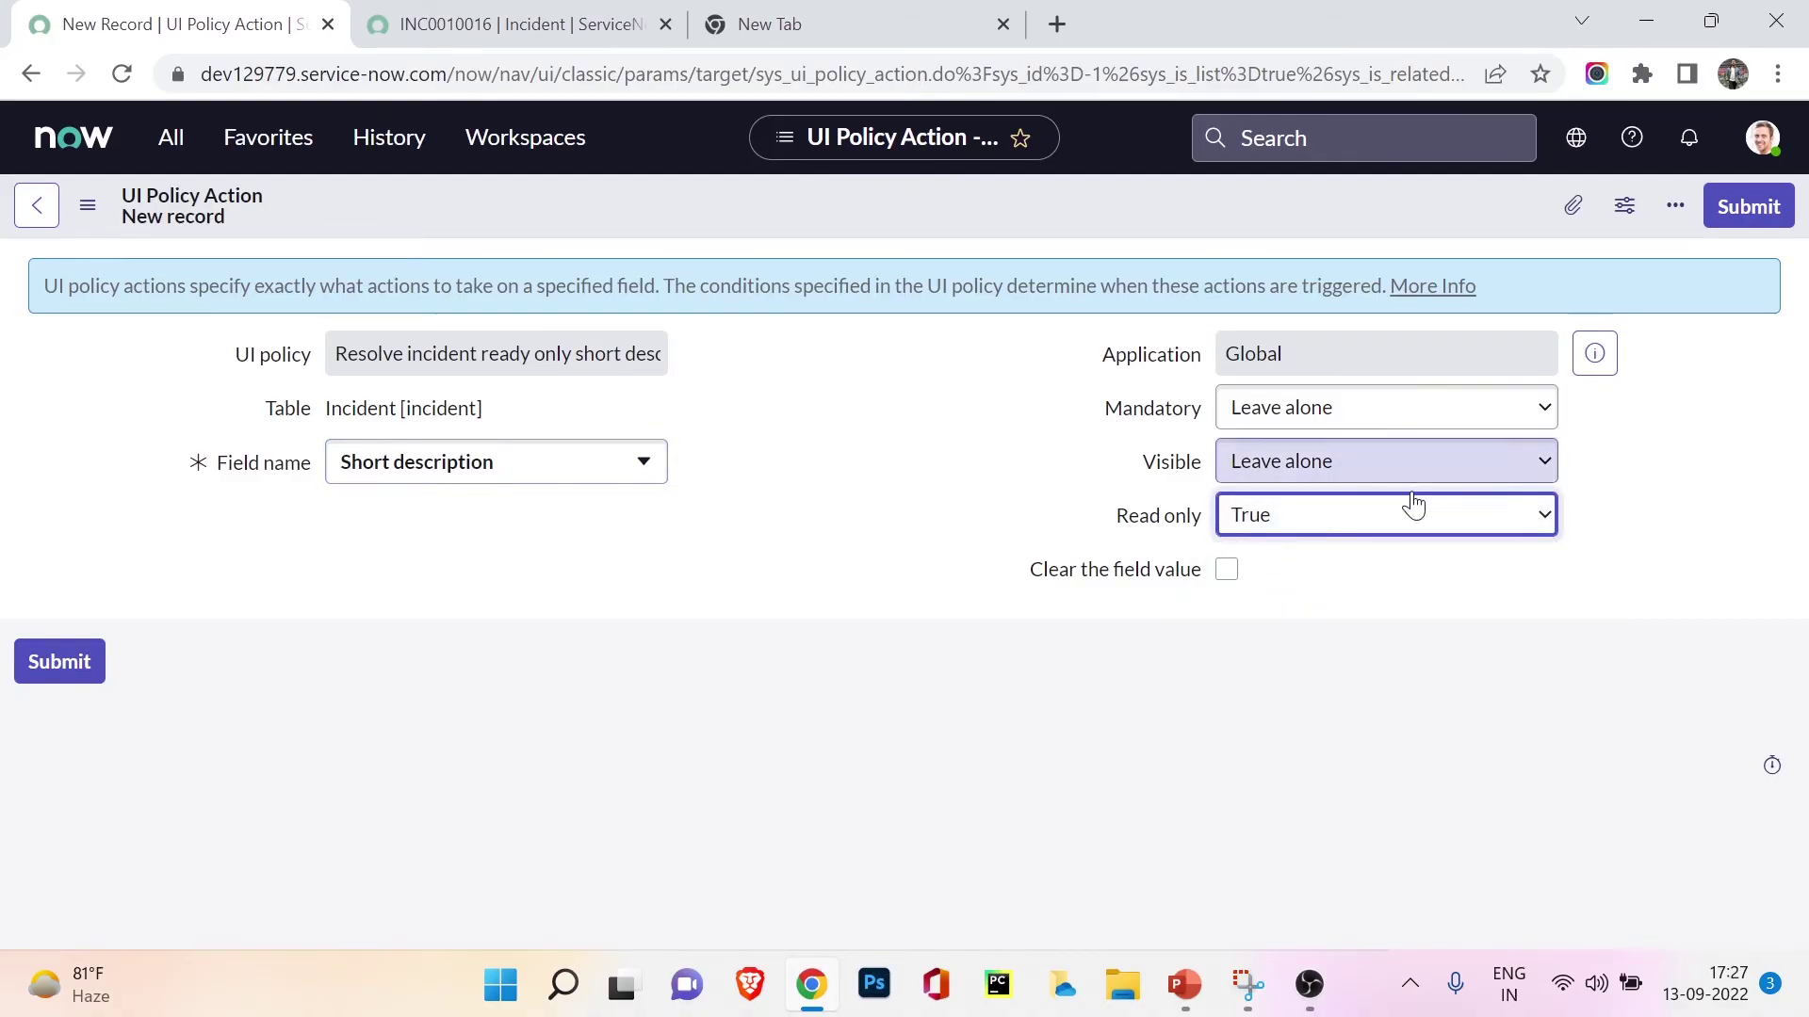
right_click(989, 211)
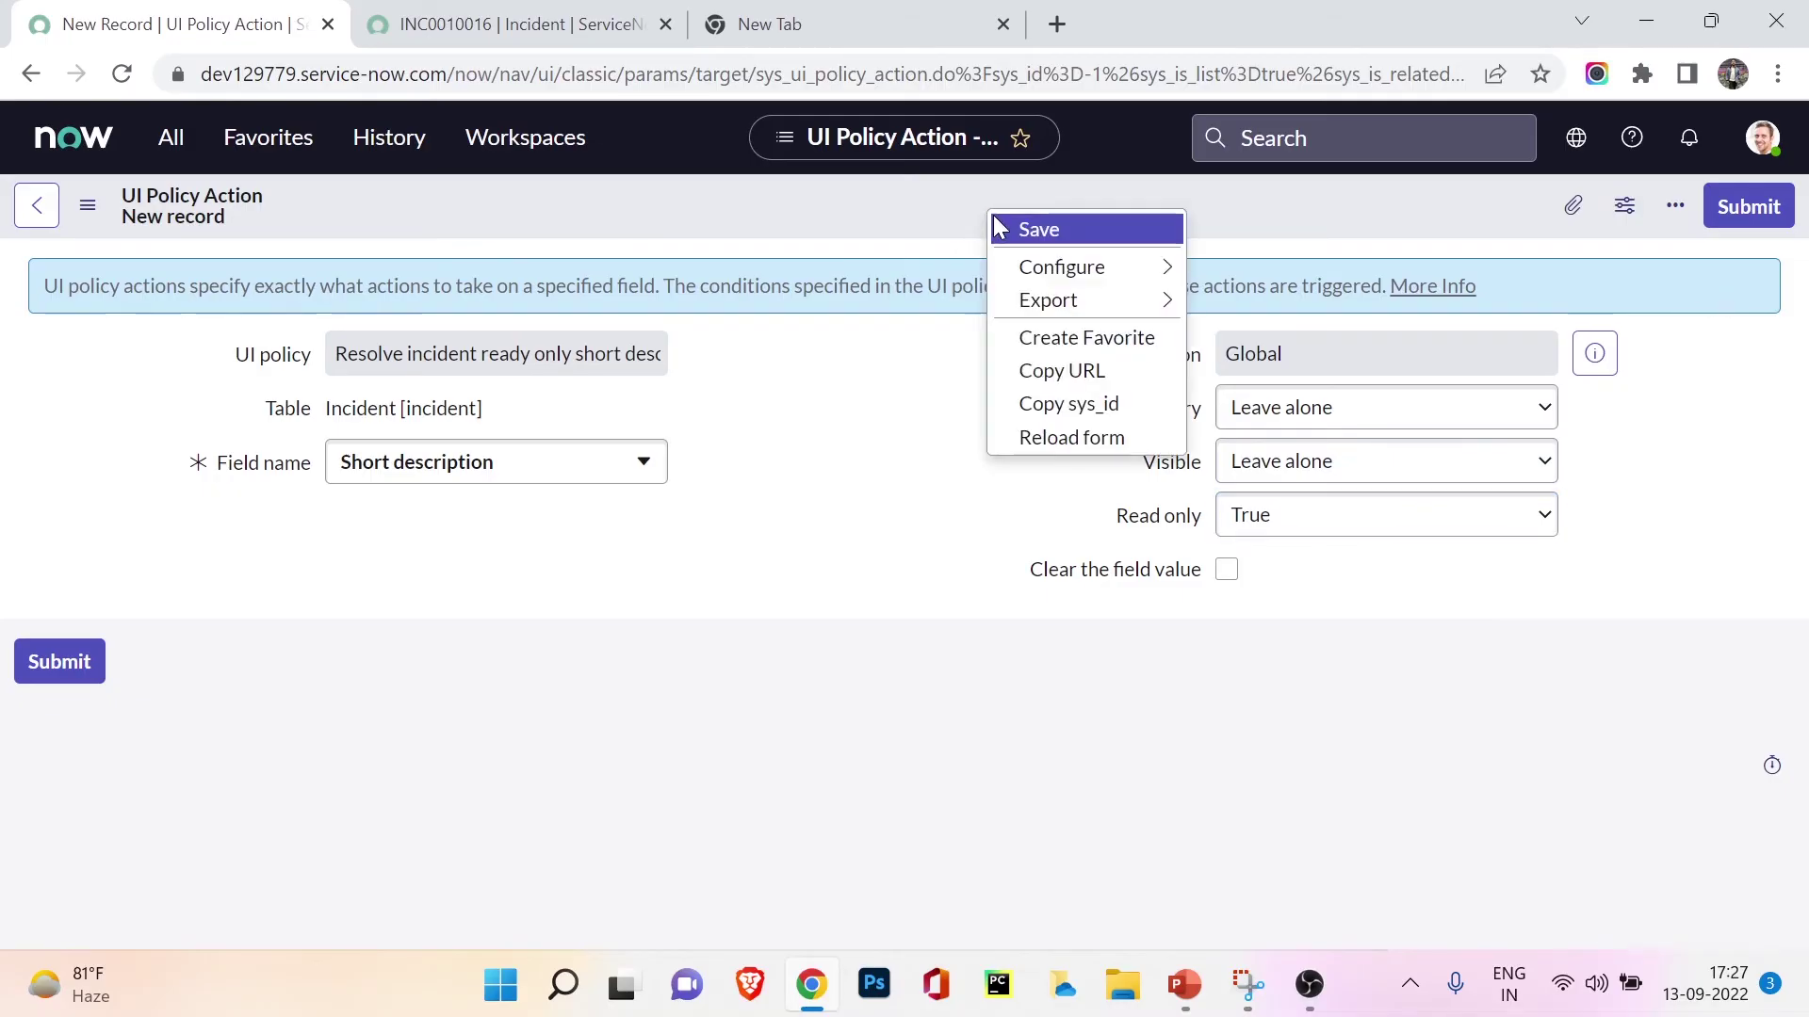
left_click(1006, 227)
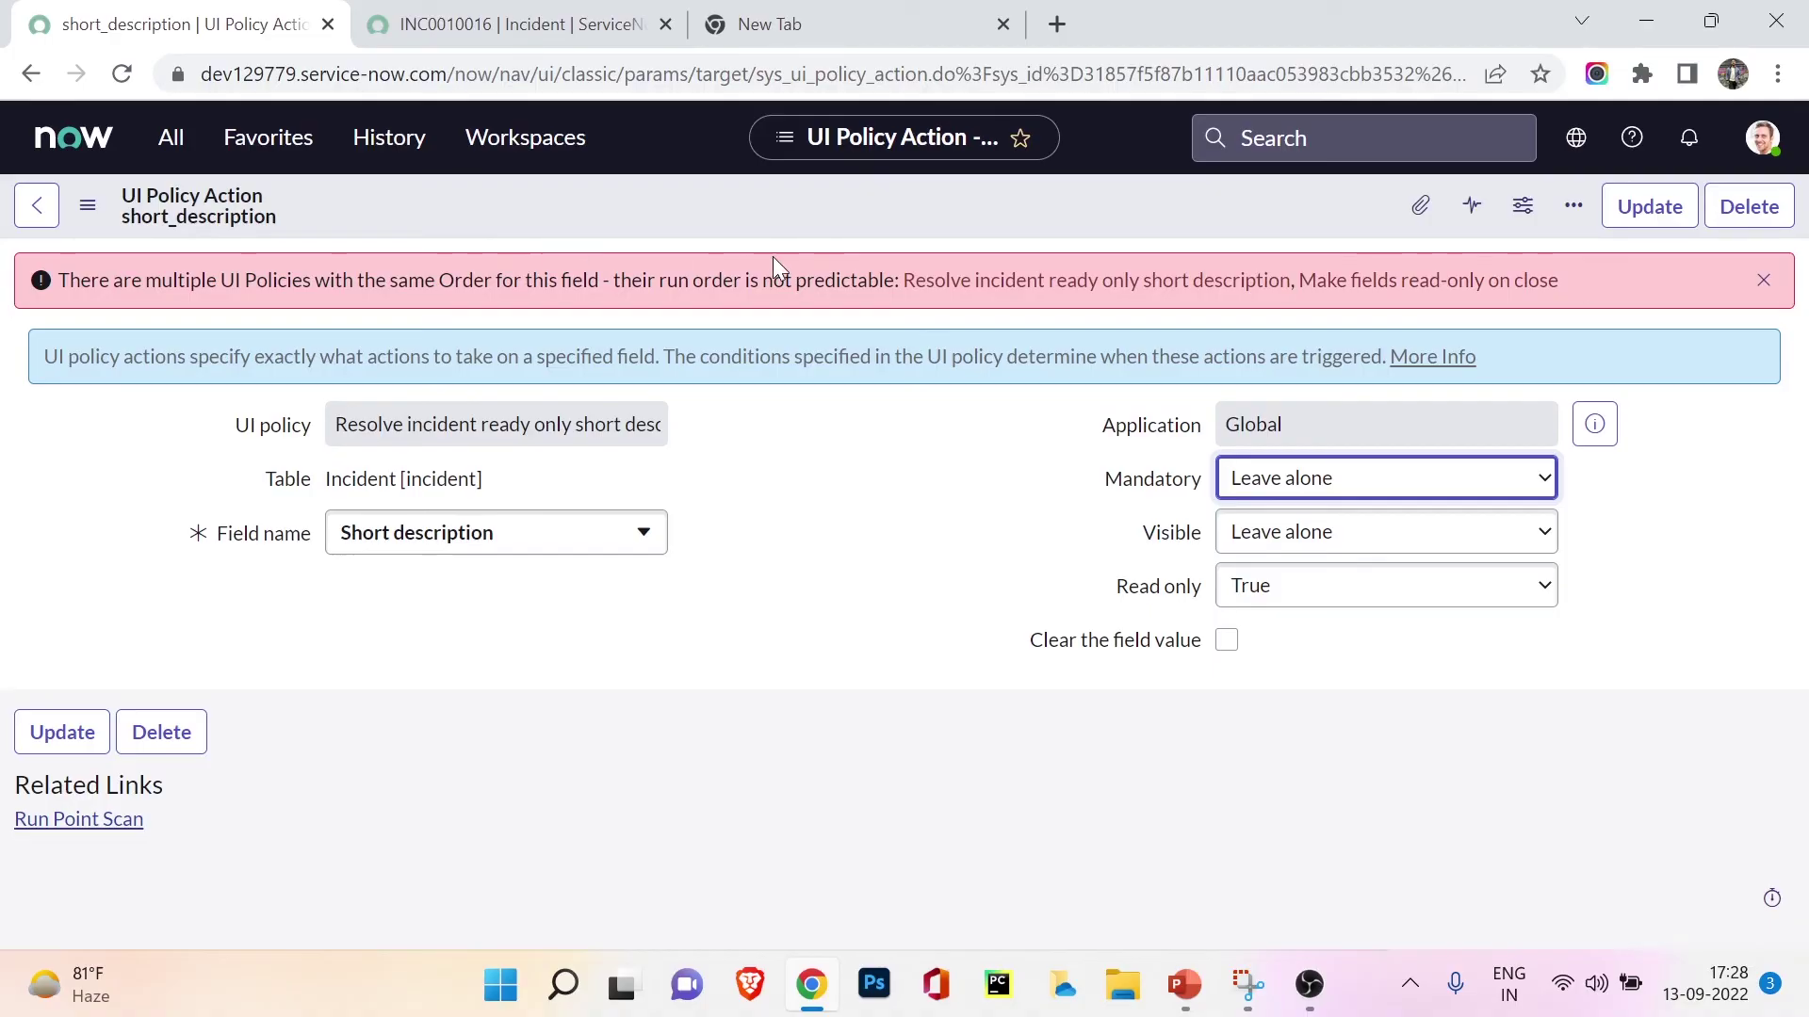
Back on INC0010016, verify the Short description 'Hardware issue' can no longer be edited
left_click(517, 11)
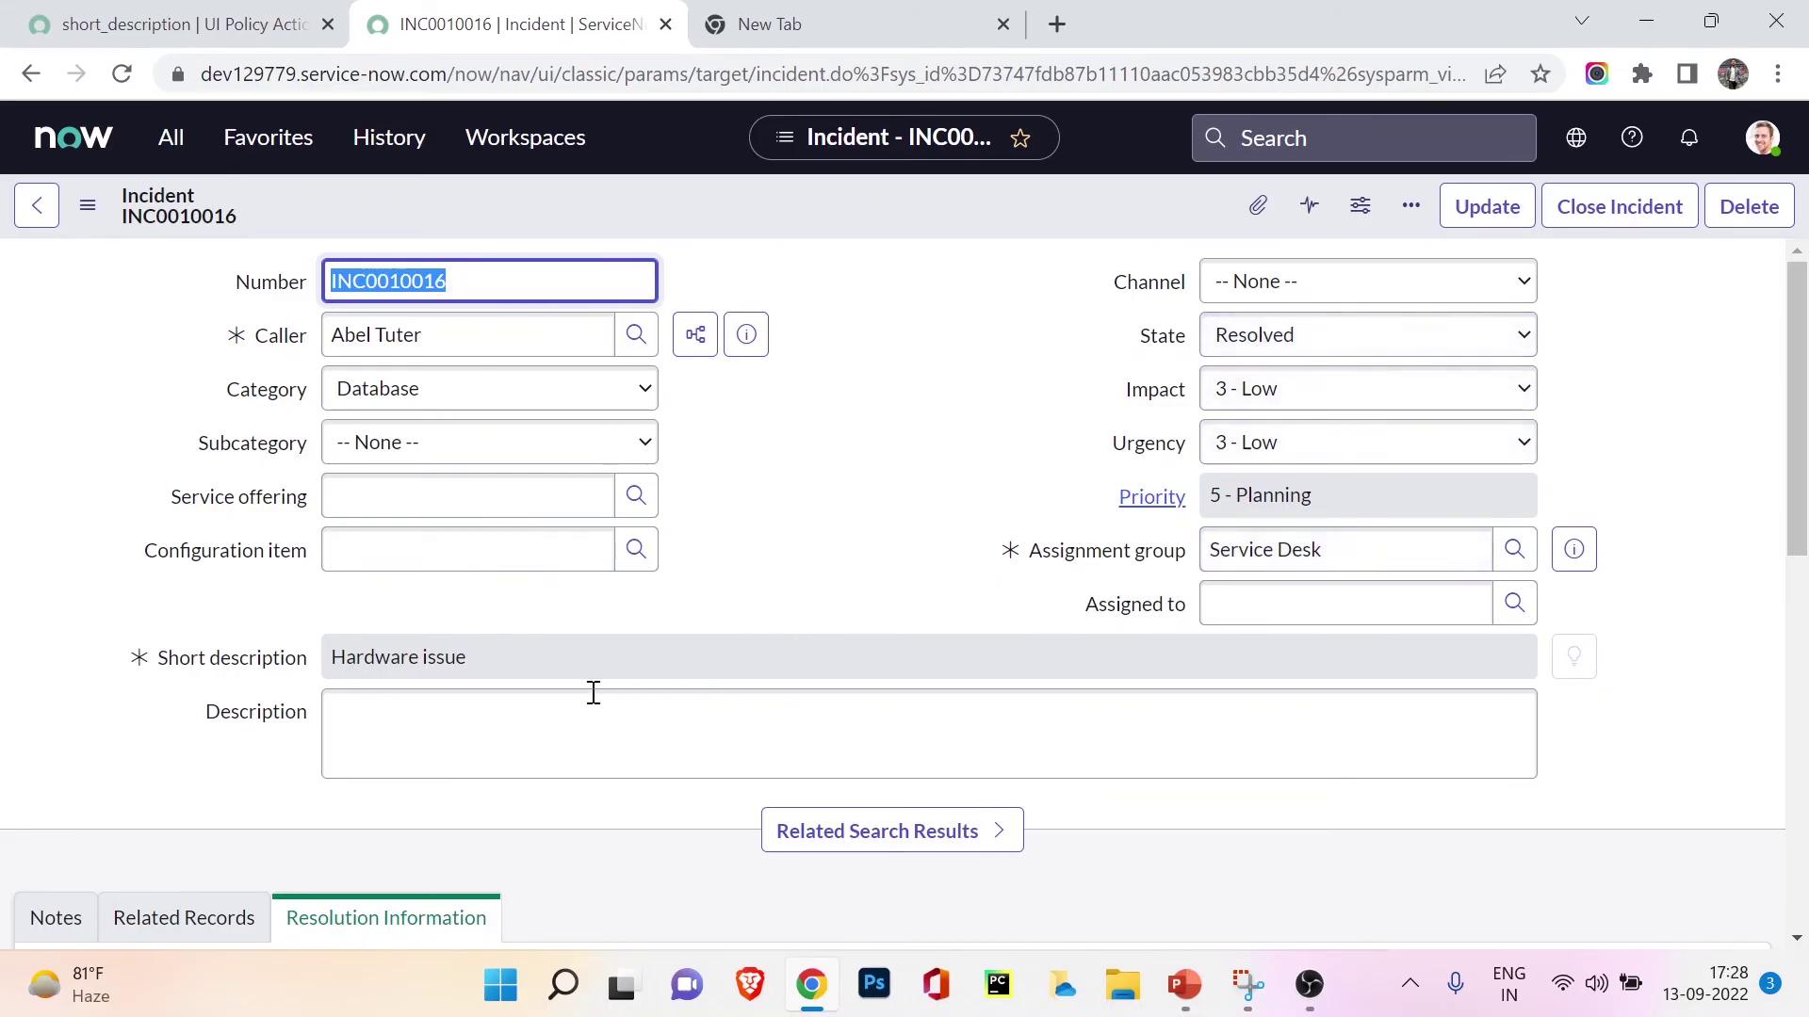
triple_click(452, 657)
left_click(639, 676)
triple_click(641, 675)
left_click(701, 593)
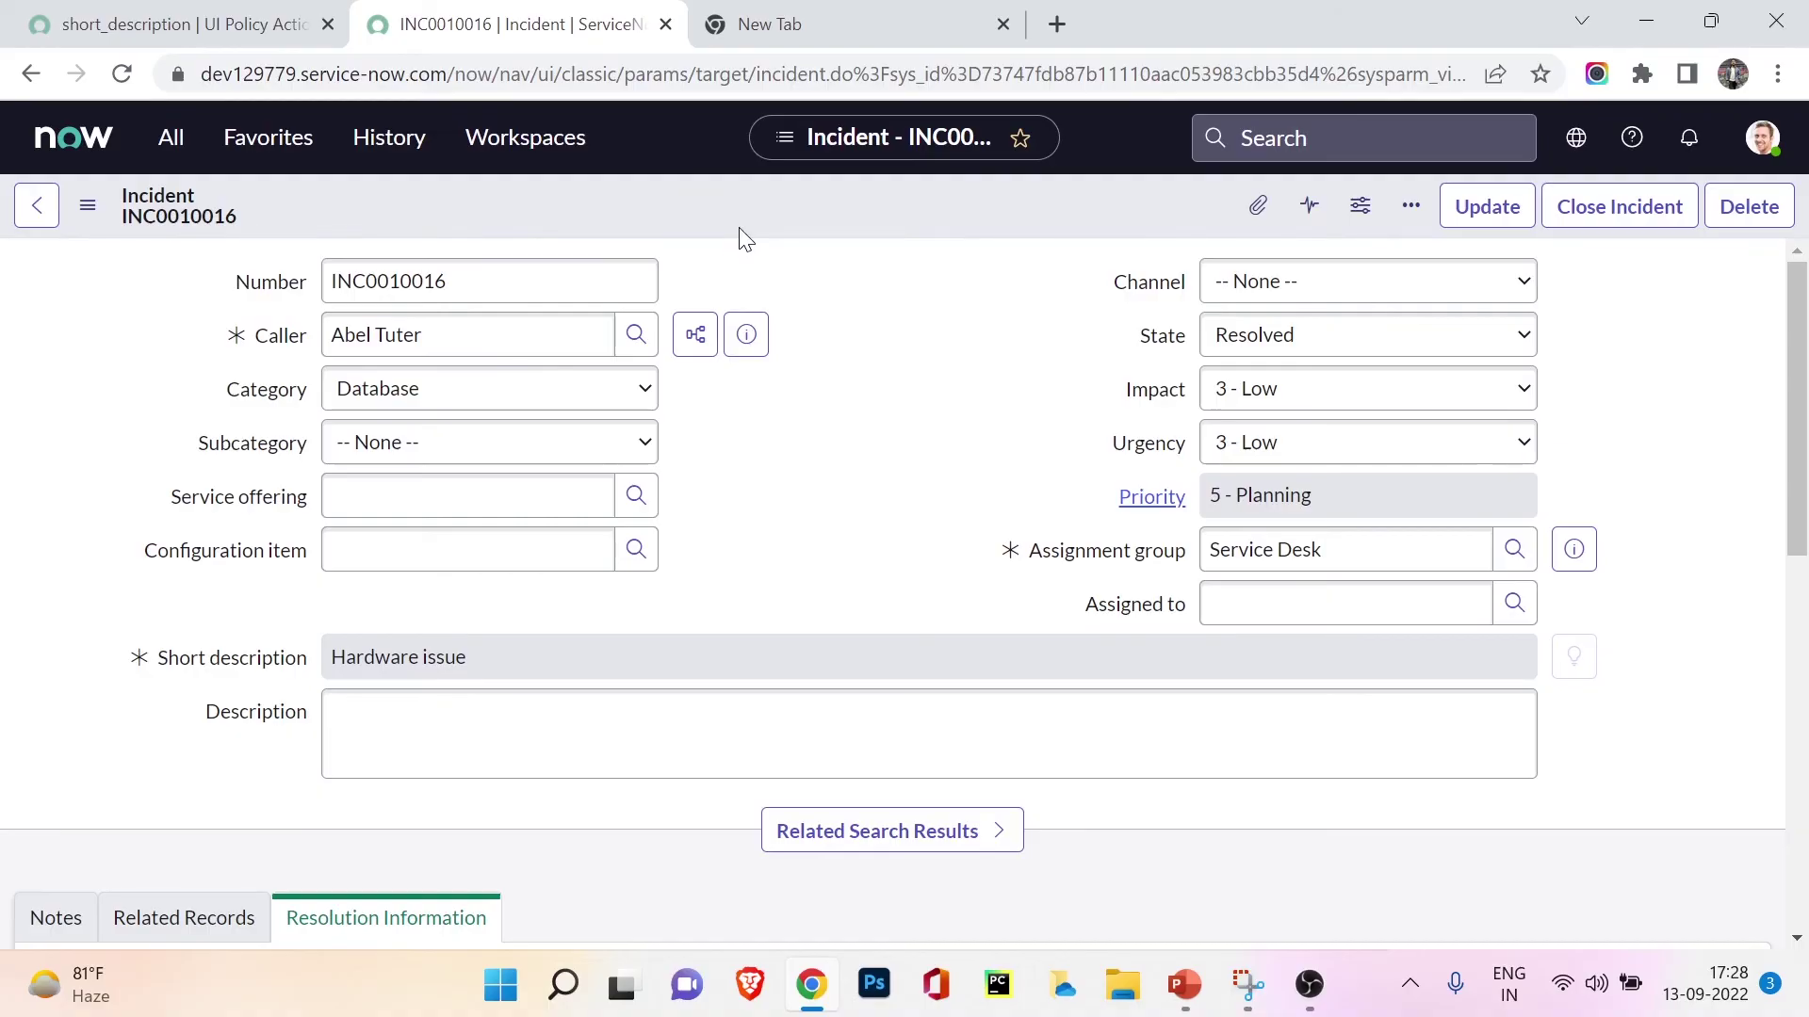
triple_click(531, 648)
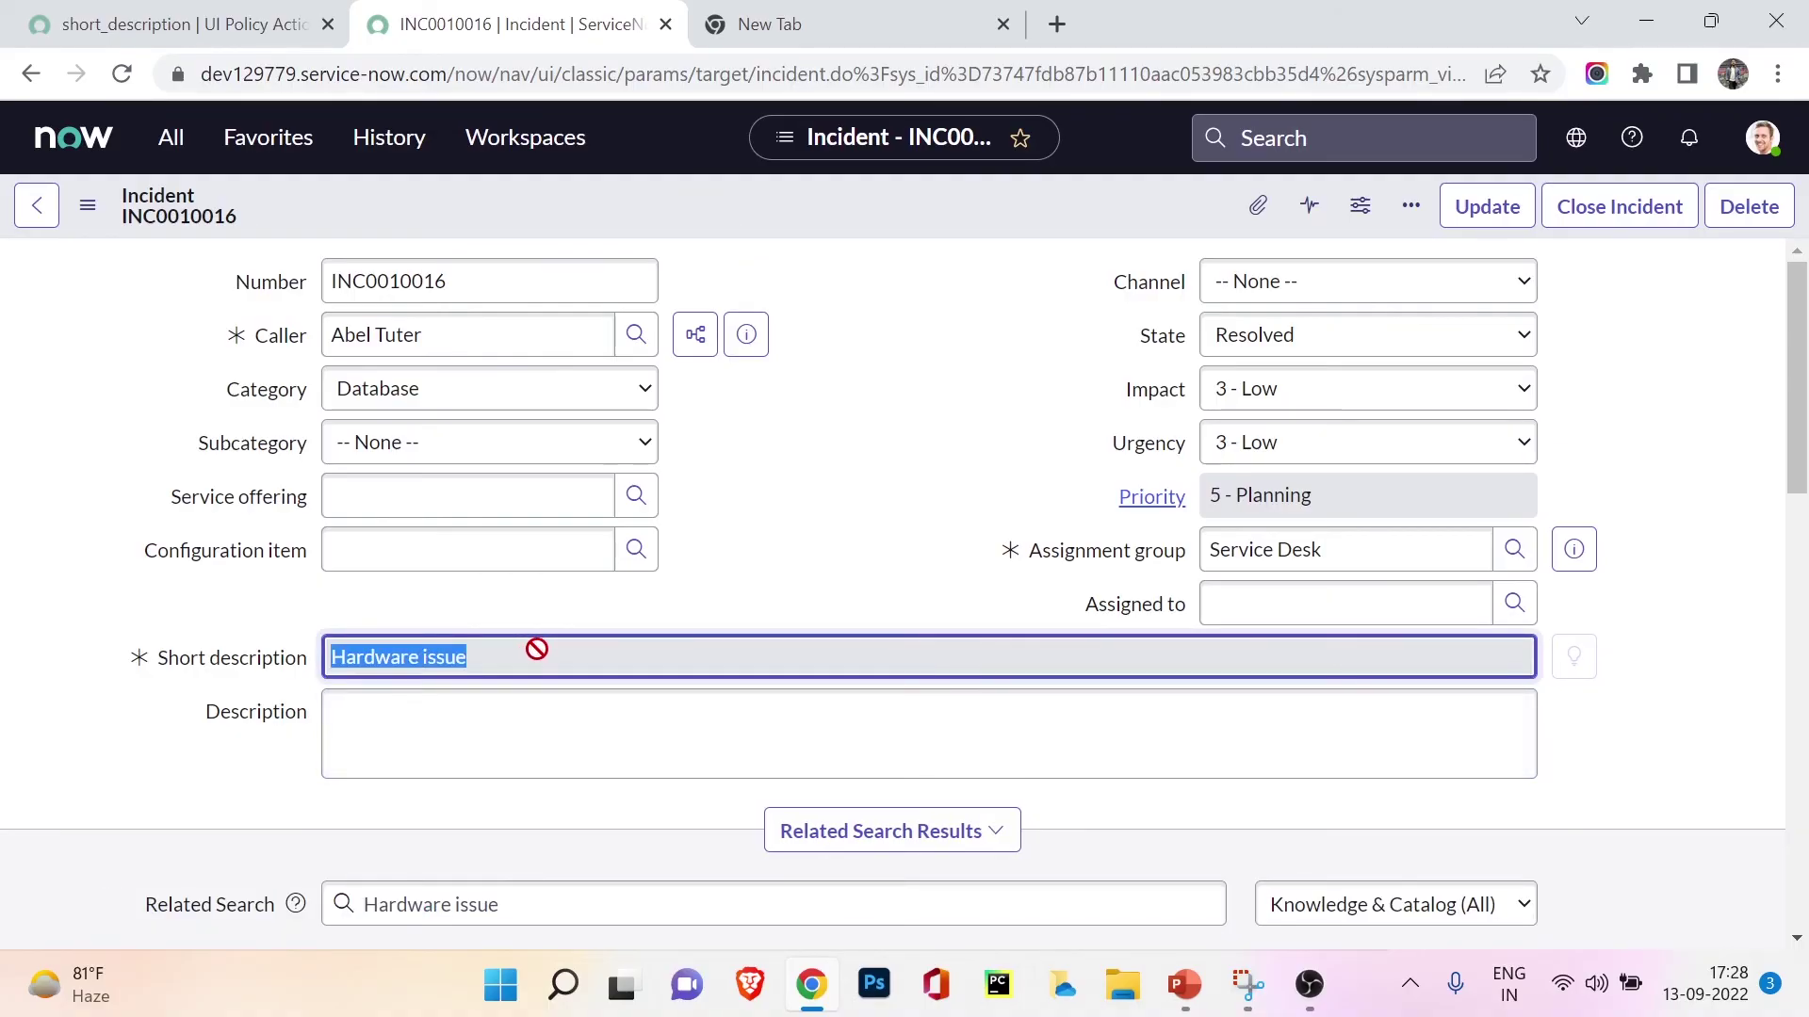